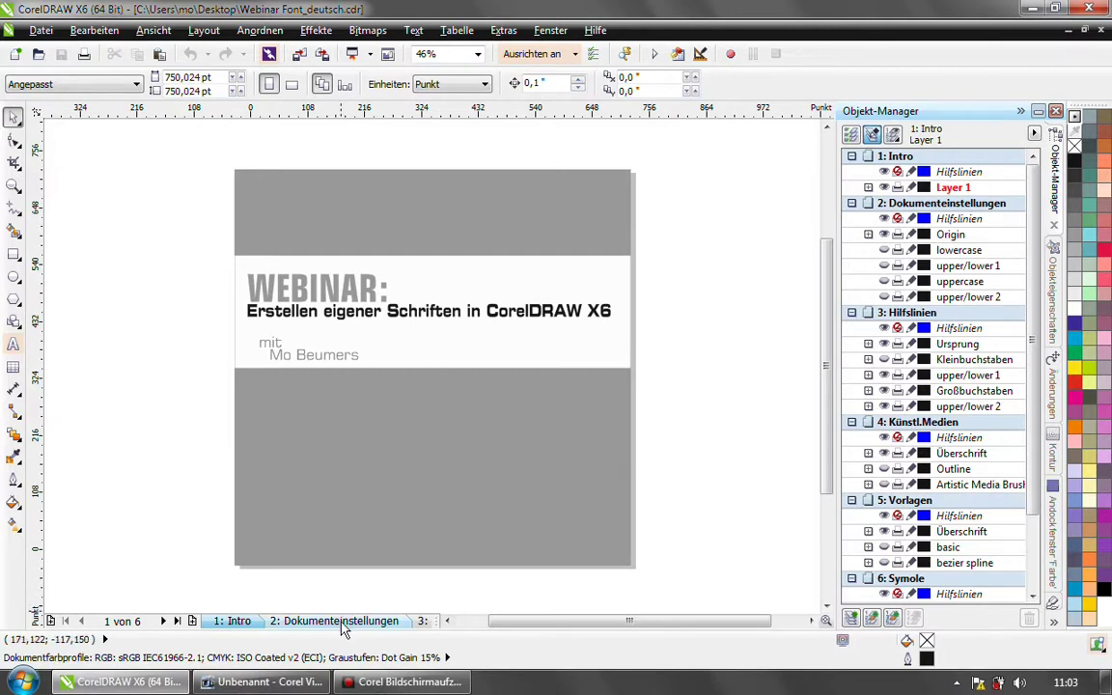
Step: Open the Dokumenteinstellungen page and start a new document with its units set to Punkt
{"action": "left_click", "coordinate": [341, 622]}
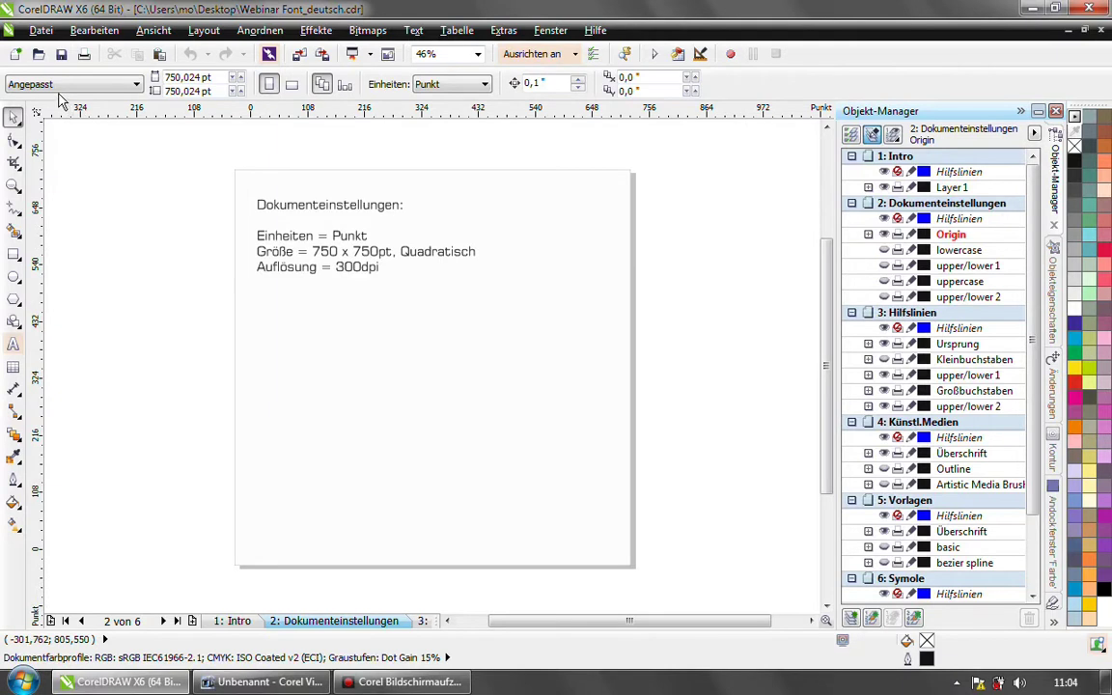
{"action": "left_click", "coordinate": [44, 31]}
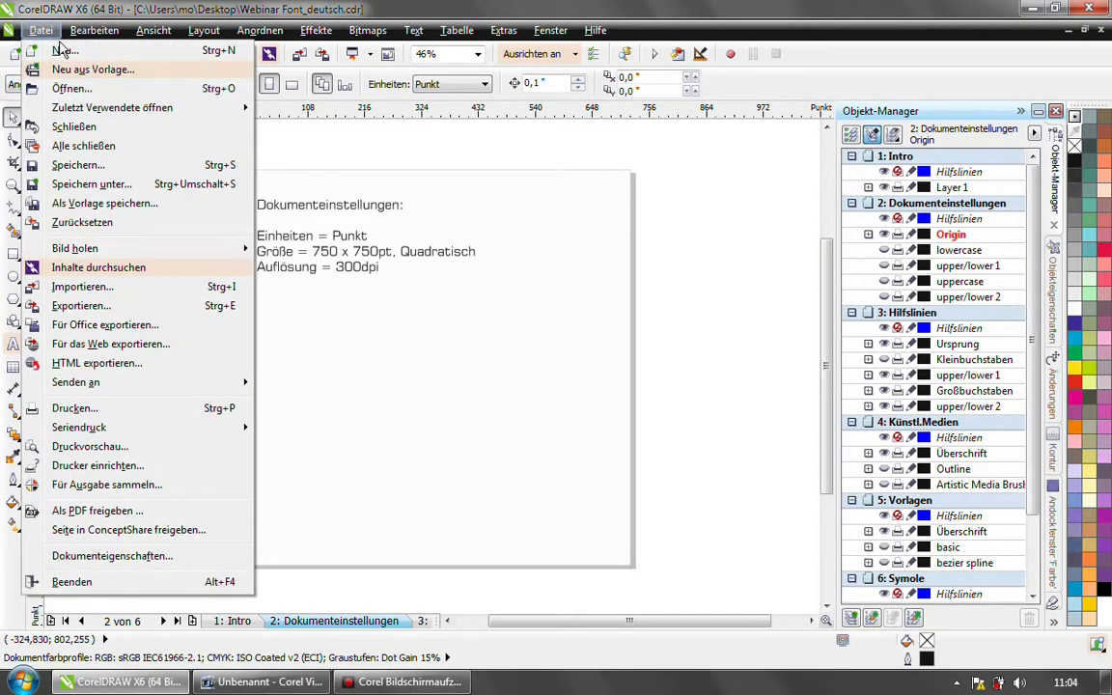
{"action": "left_click", "coordinate": [61, 50]}
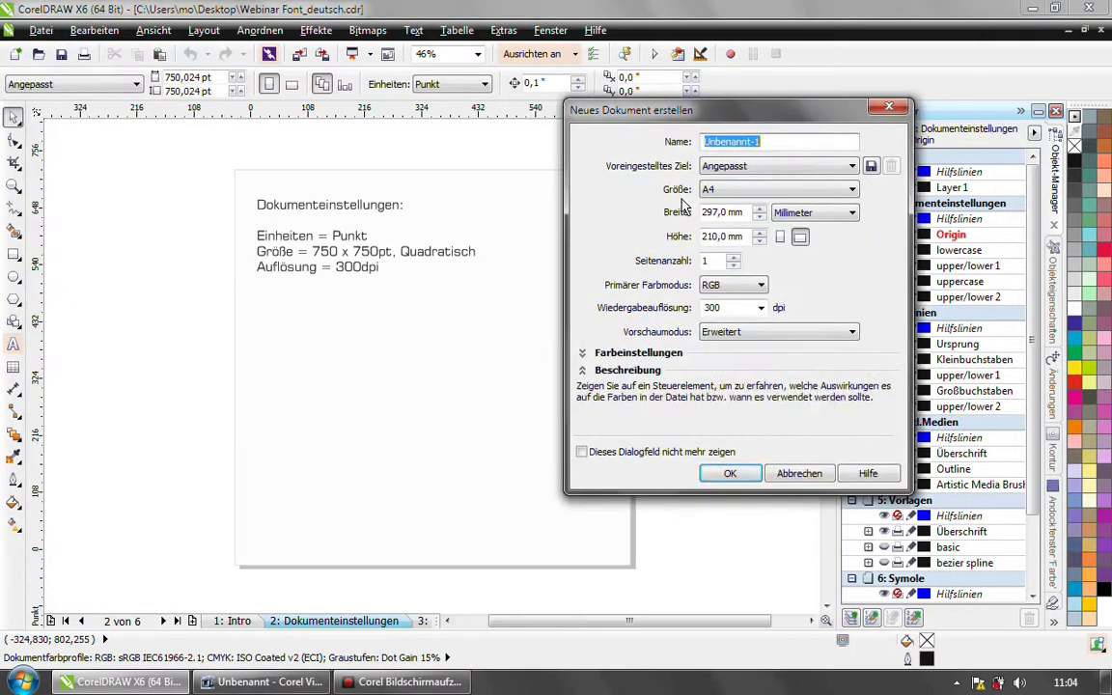
{"action": "left_click_drag", "start_coordinate": [689, 114], "coordinate": [678, 85]}
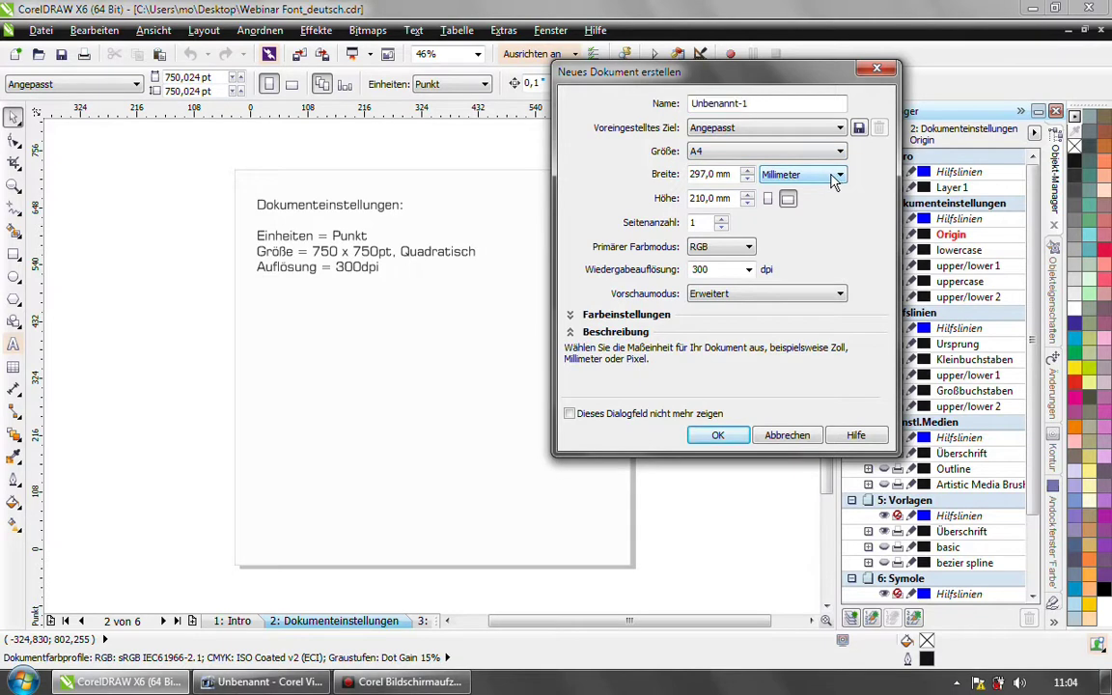
{"action": "left_click", "coordinate": [838, 178]}
{"action": "left_click", "coordinate": [774, 224]}
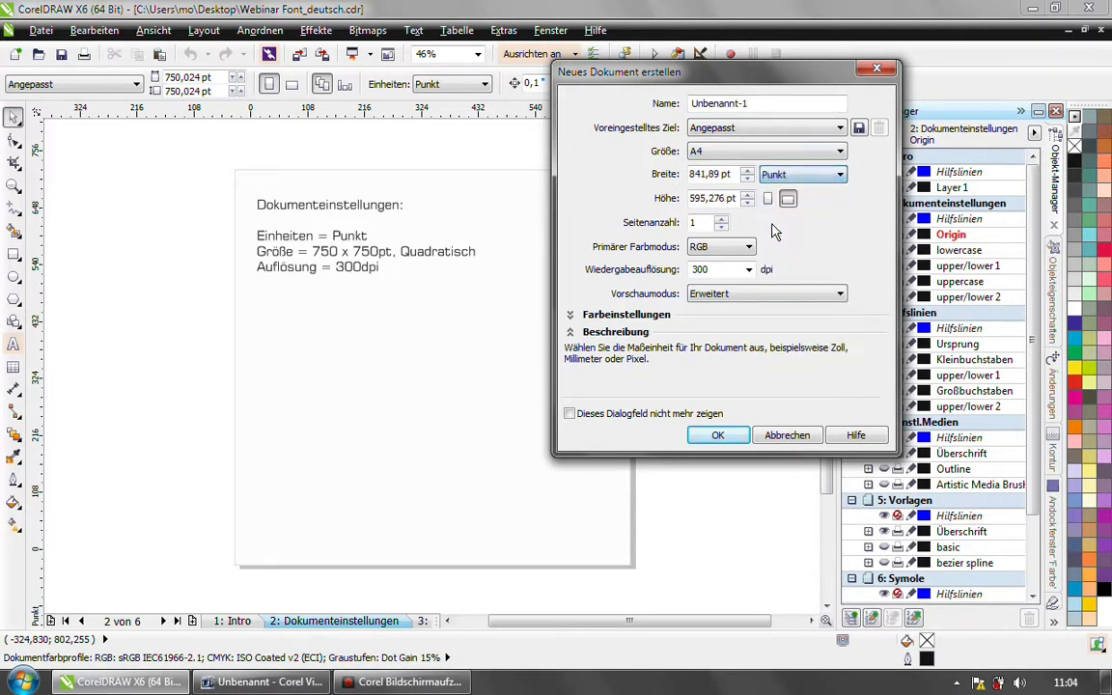
Step: Set the new document's width and height to 750 pt each
{"action": "double_click", "coordinate": [709, 176]}
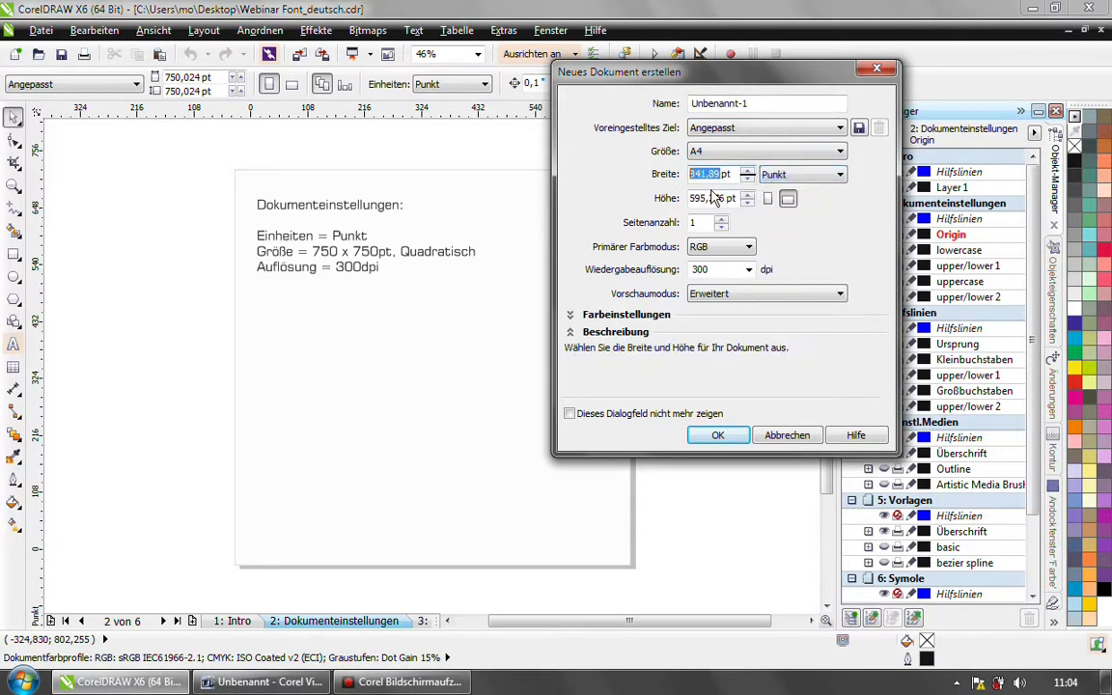
{"action": "type", "text": "750"}
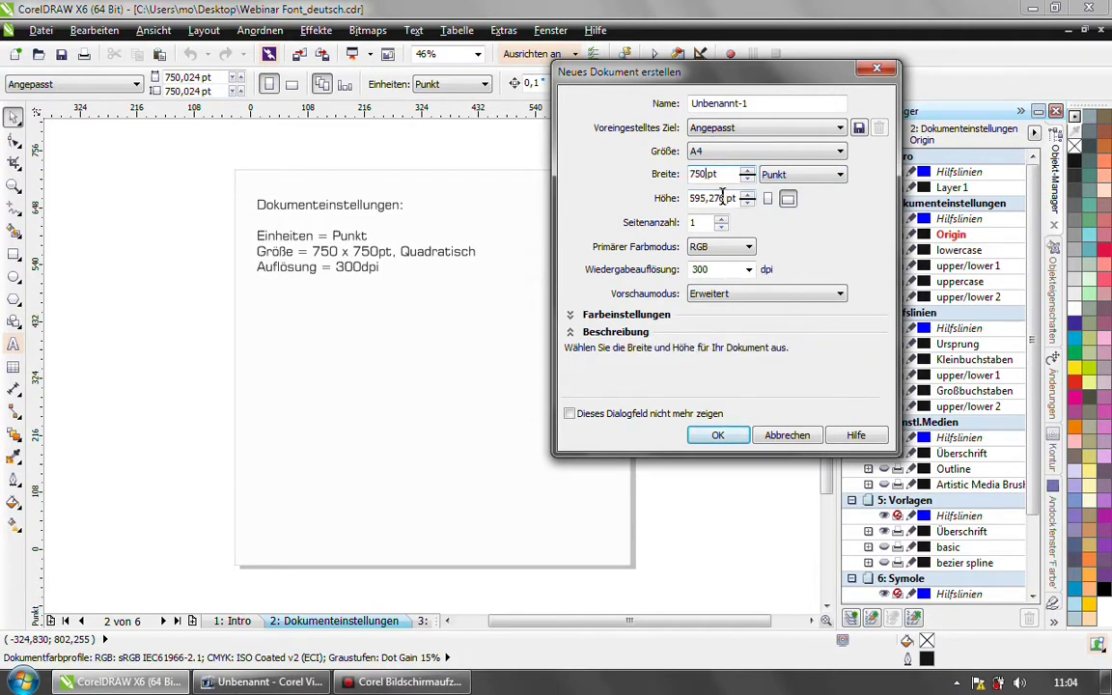
{"action": "key", "text": "Tab"}
{"action": "type", "text": "750"}
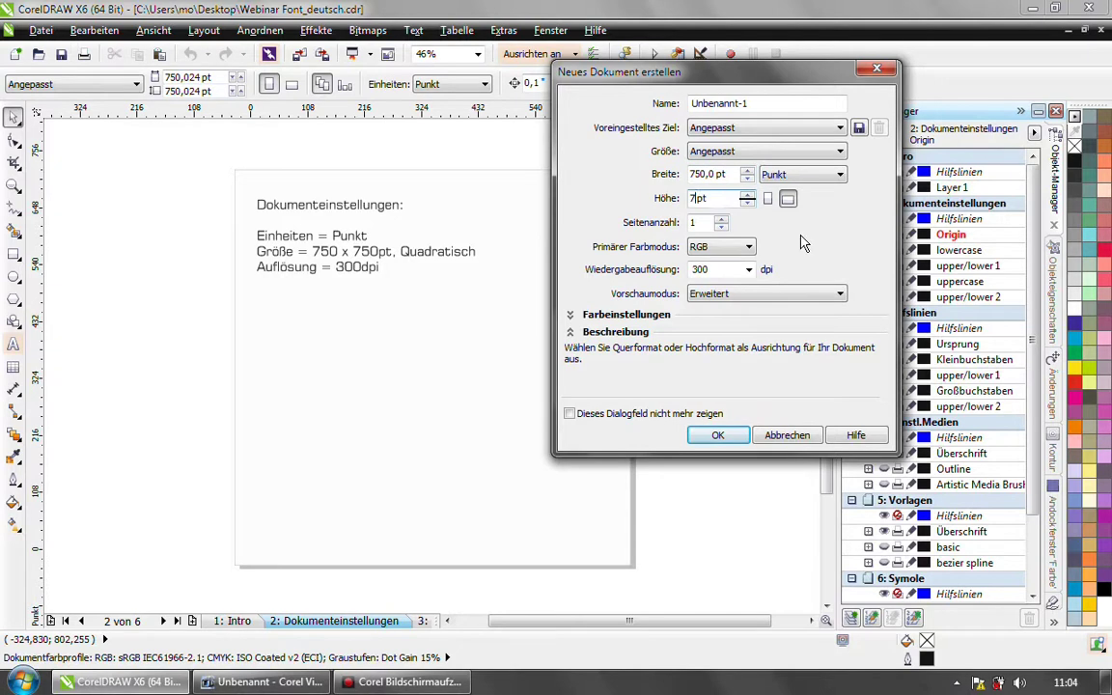
{"action": "key", "text": "Tab"}
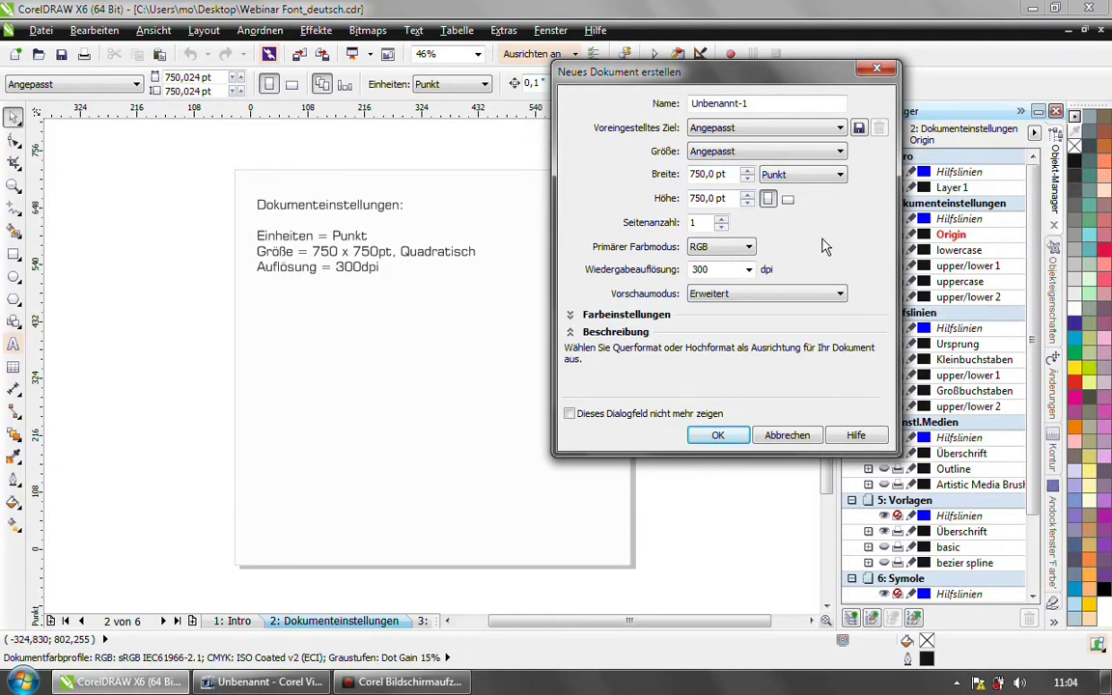
Step: Check the new document's colour mode, rendering resolution and preview mode options, and discard the document without creating it
{"action": "mouse_move", "coordinate": [738, 251]}
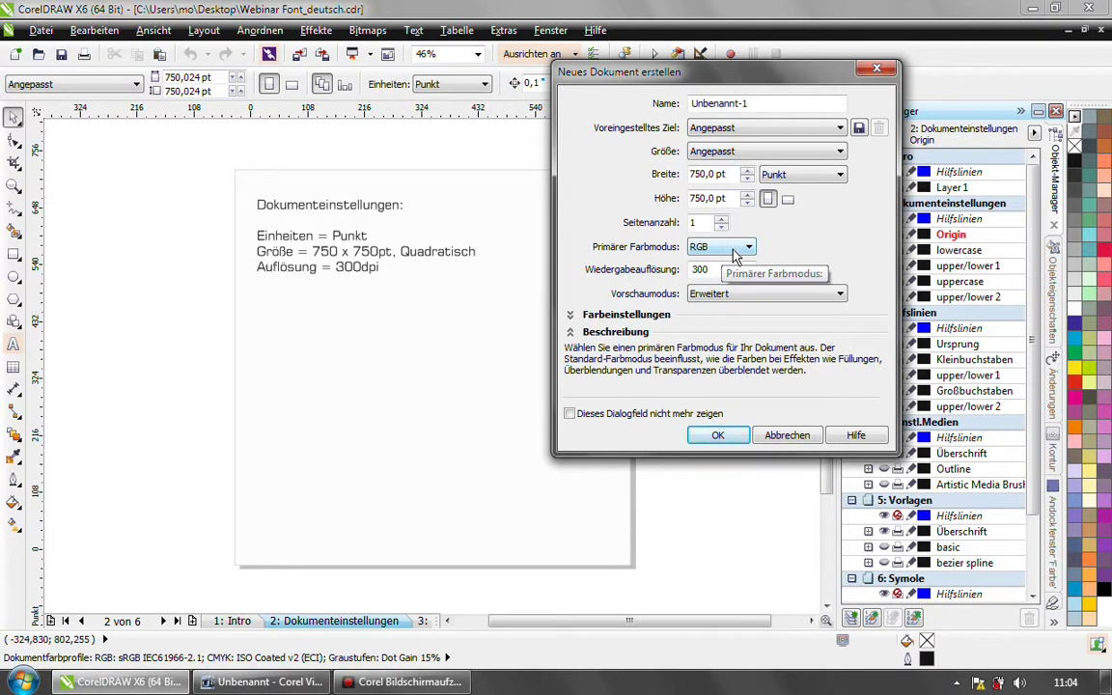
{"action": "mouse_move", "coordinate": [762, 273]}
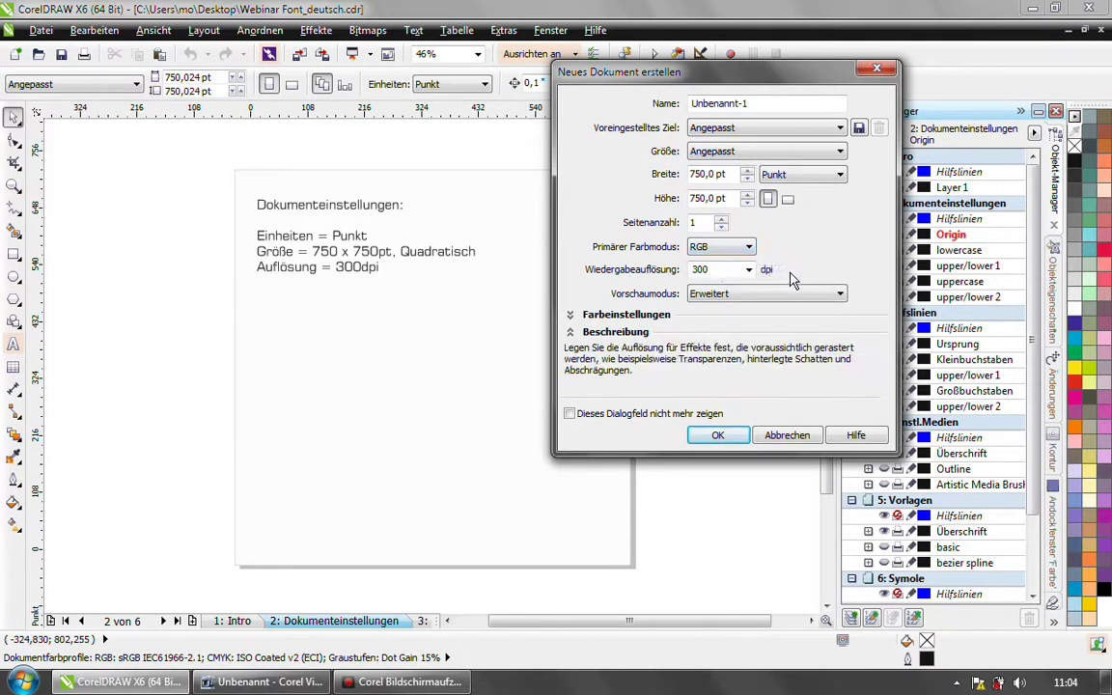
{"action": "double_click", "coordinate": [700, 269]}
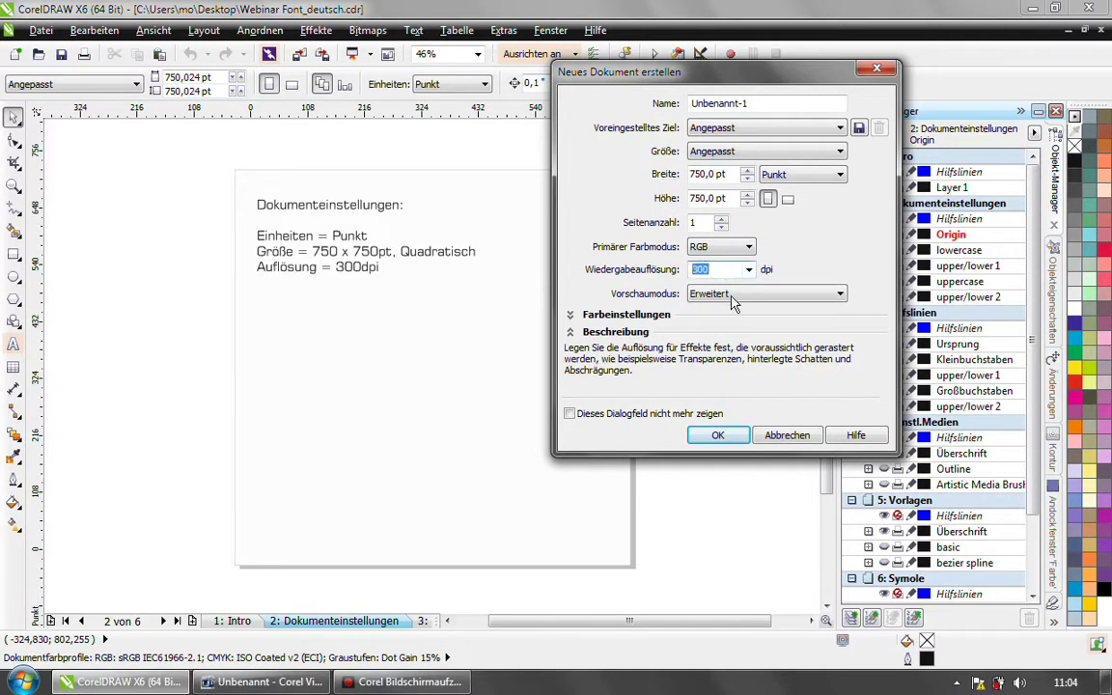
{"action": "mouse_move", "coordinate": [719, 311]}
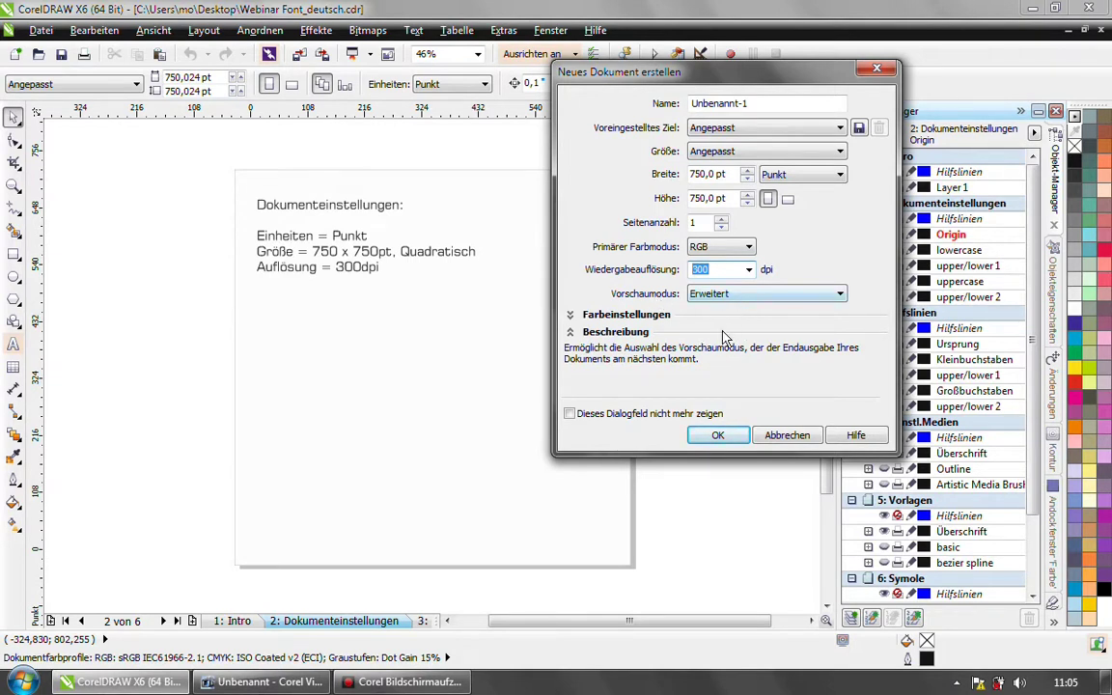
{"action": "left_click", "coordinate": [724, 297]}
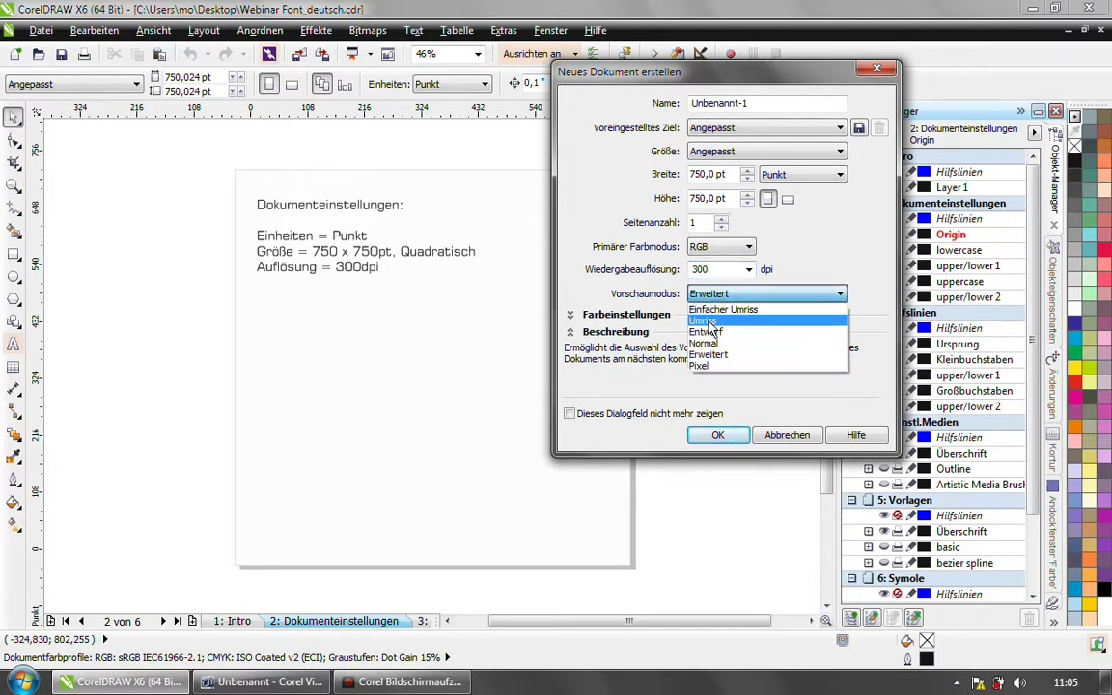
{"action": "left_click", "coordinate": [662, 272]}
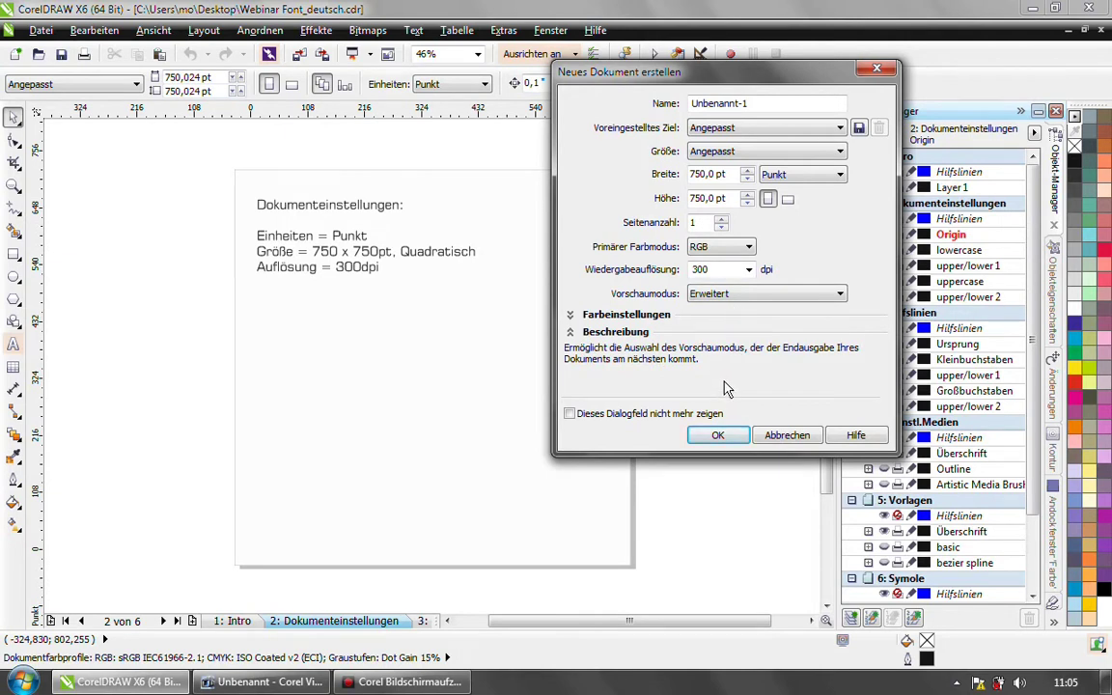
{"action": "left_click", "coordinate": [787, 435]}
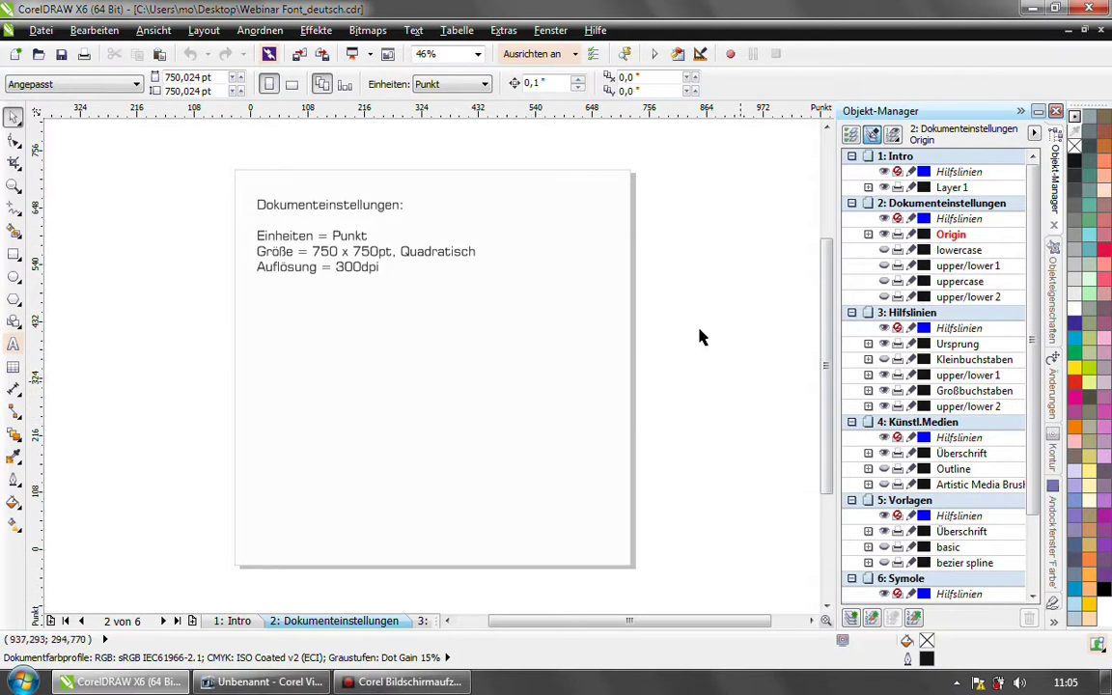
Step: Open the Hilfslinien page and hide its letter and guideline layers, leaving only the Ursprung layer and page guidelines shown
{"action": "left_click", "coordinate": [961, 330]}
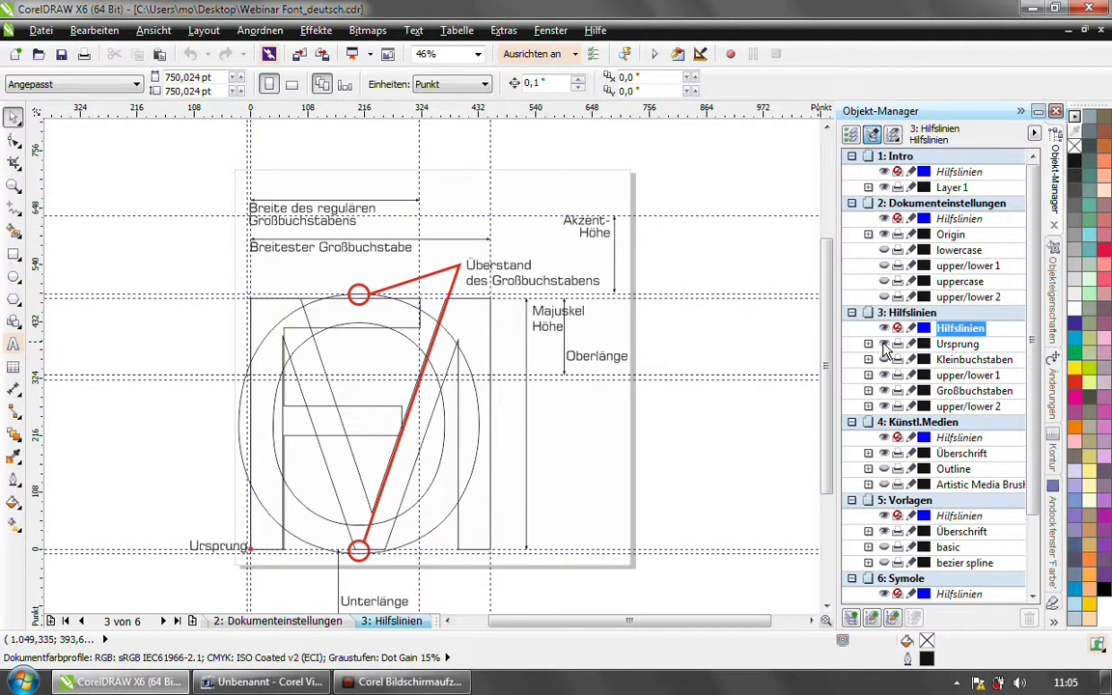
{"action": "left_click", "coordinate": [884, 406]}
{"action": "left_click", "coordinate": [884, 391]}
{"action": "left_click", "coordinate": [884, 375]}
{"action": "left_click", "coordinate": [883, 359]}
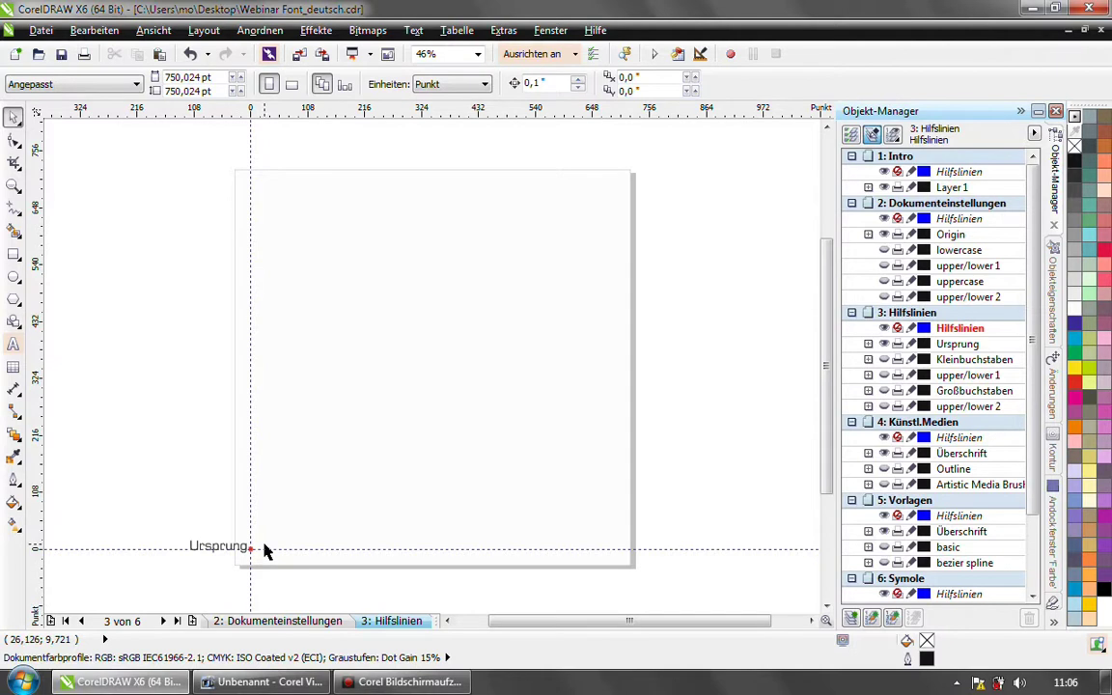
Step: Show the Kleinbuchstaben and upper/lower 1 layers to examine the lowercase x and o outlines with their guidelines
{"action": "left_click", "coordinate": [885, 361]}
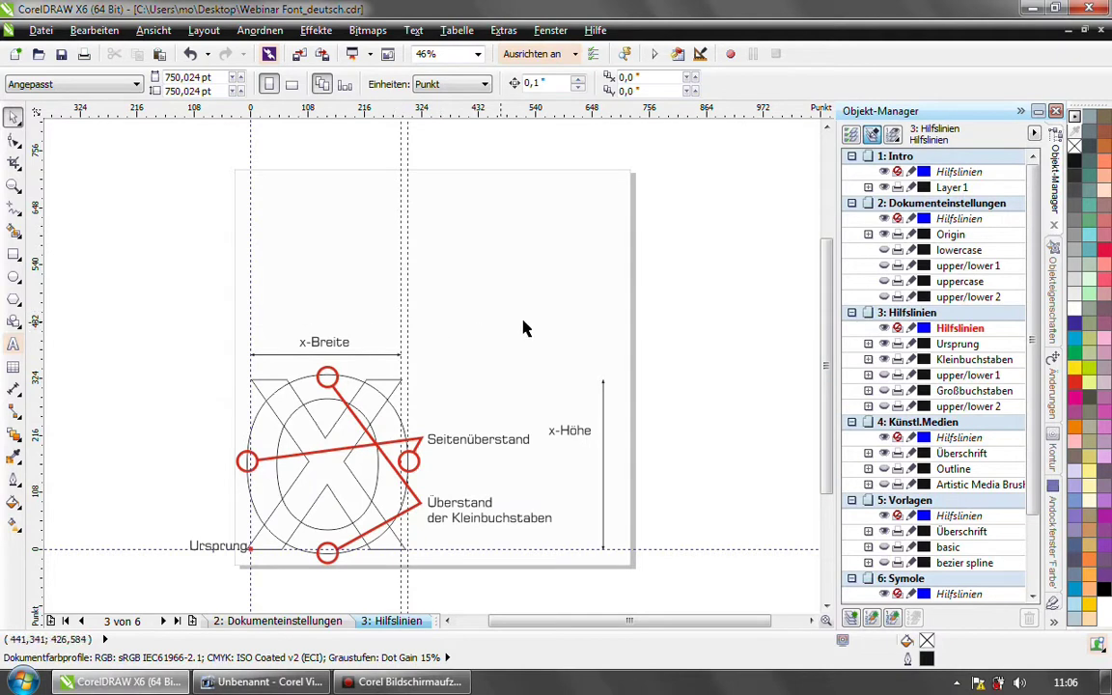
{"action": "left_click", "coordinate": [383, 386]}
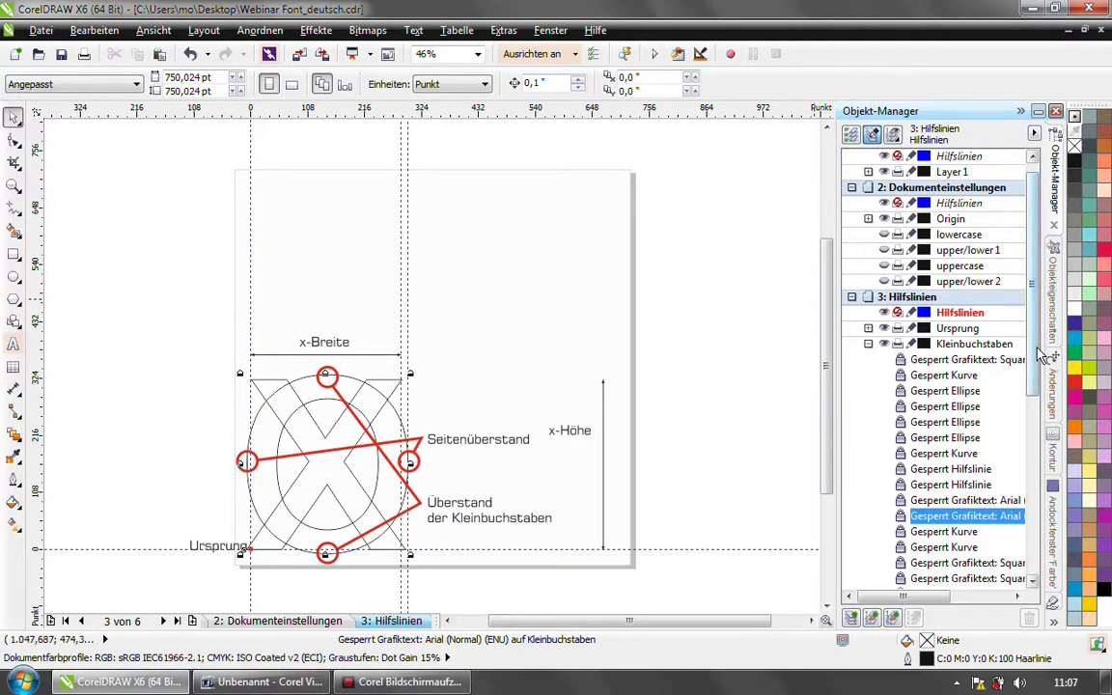
{"action": "scroll", "coordinate": [1041, 355], "scroll_direction": "down", "scroll_amount": 3}
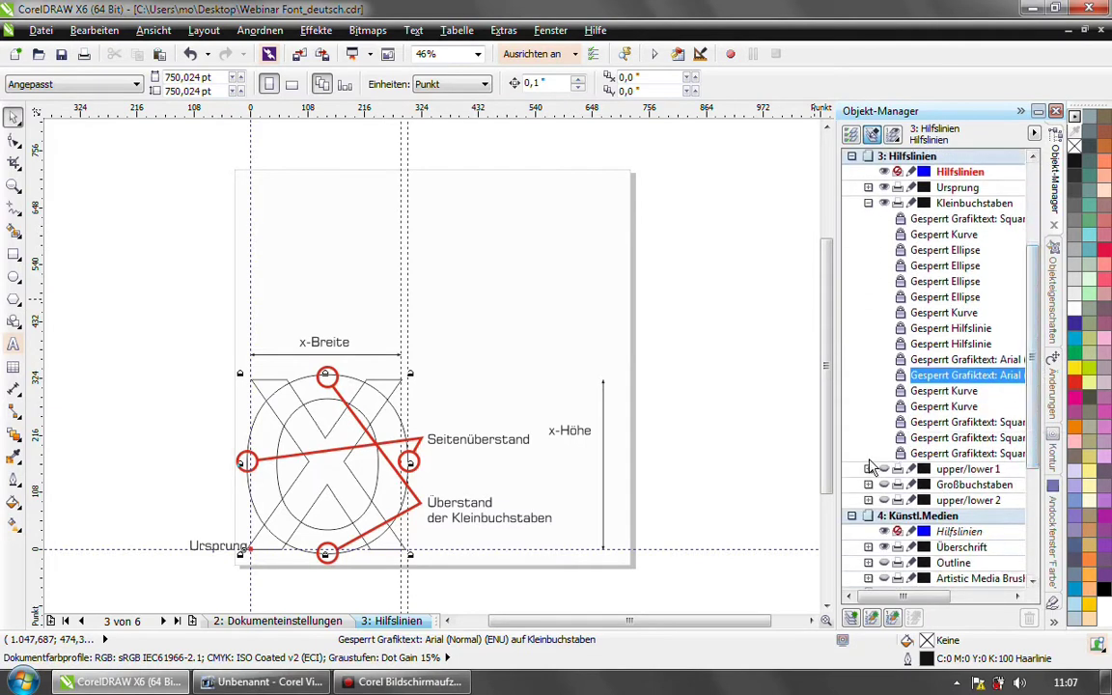
{"action": "left_click", "coordinate": [884, 469]}
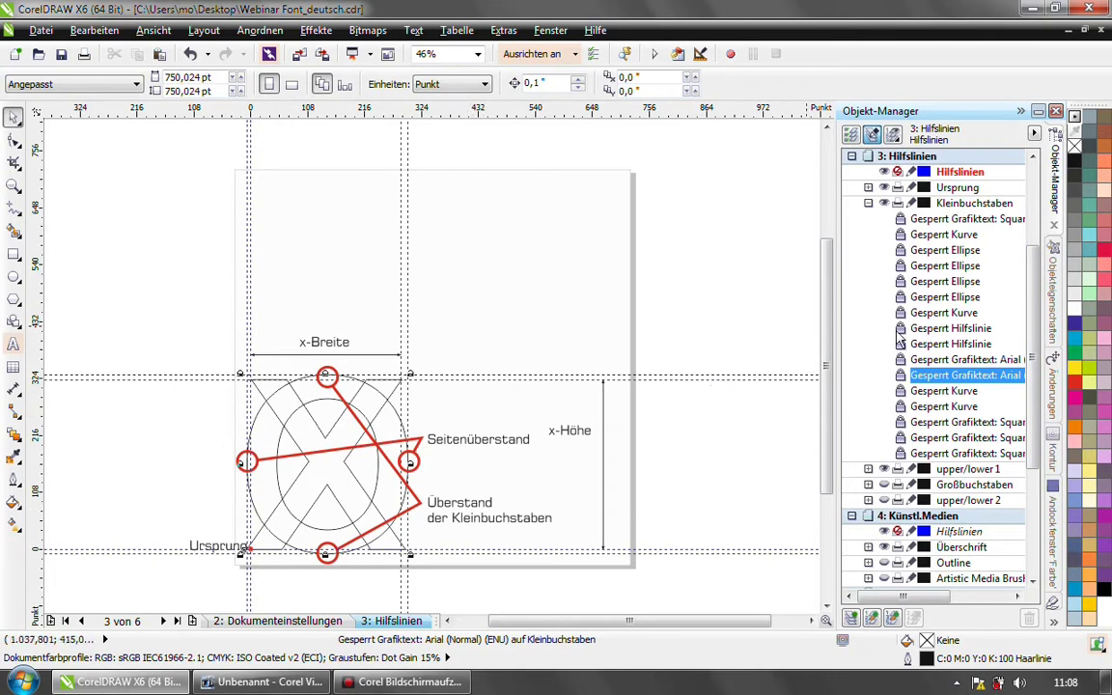
{"action": "scroll", "coordinate": [1036, 412], "scroll_direction": "down", "scroll_amount": 1}
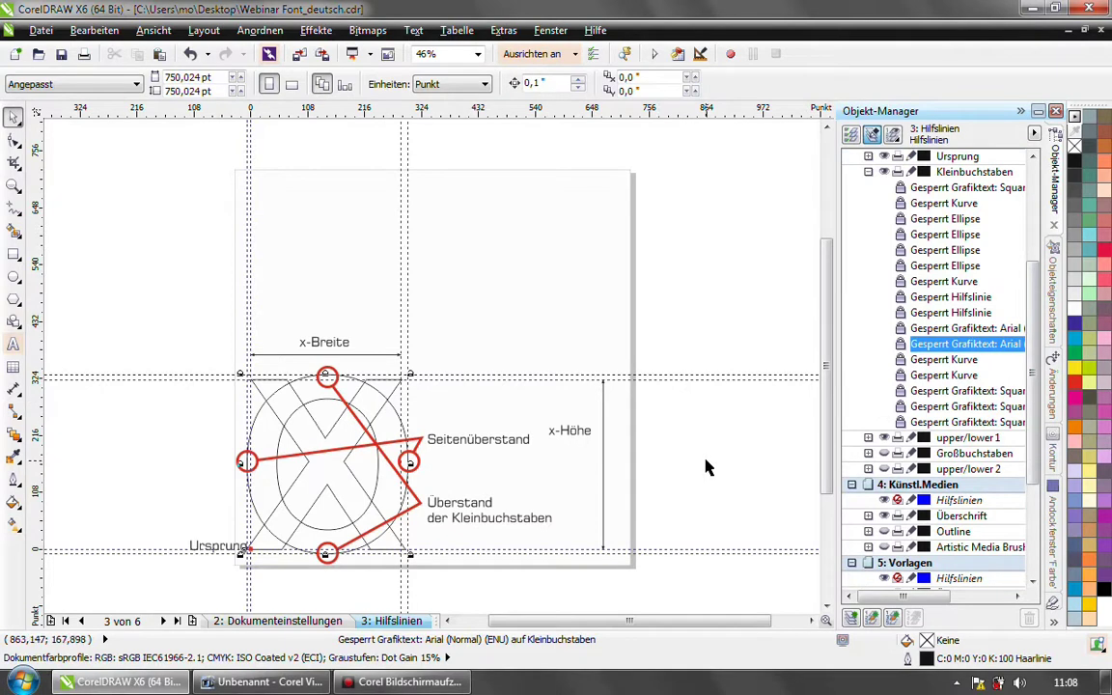
Step: Collapse and hide the Kleinbuchstaben layer and show the Großbuchstaben layer on the Hilfslinien page
{"action": "left_click", "coordinate": [868, 172]}
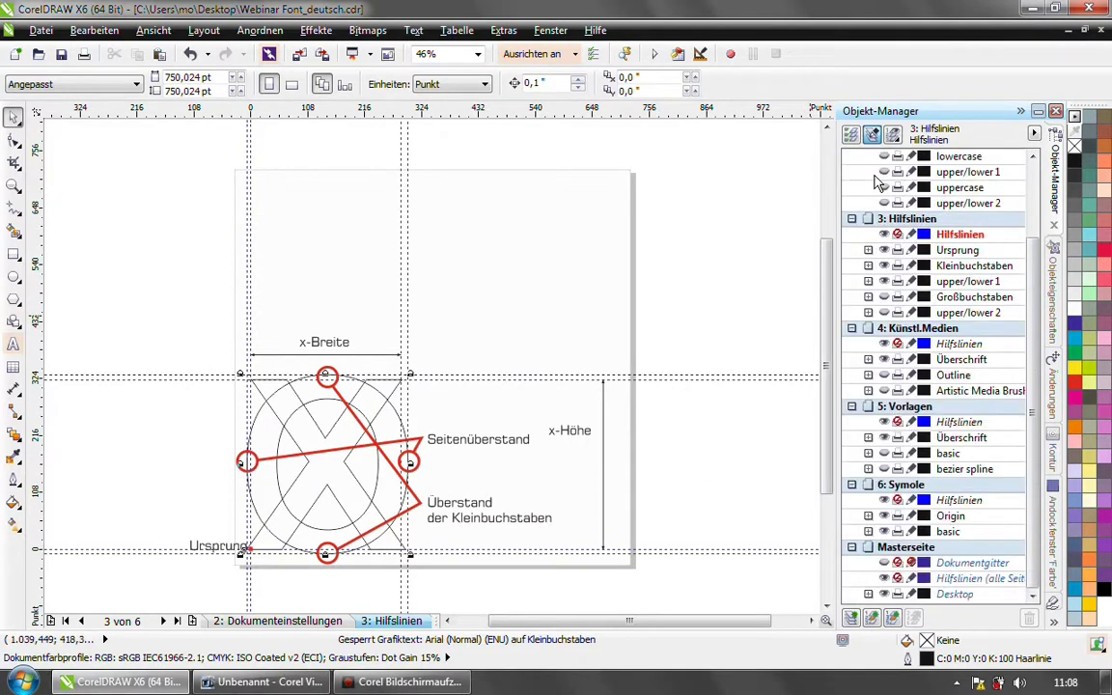
{"action": "left_click", "coordinate": [884, 280]}
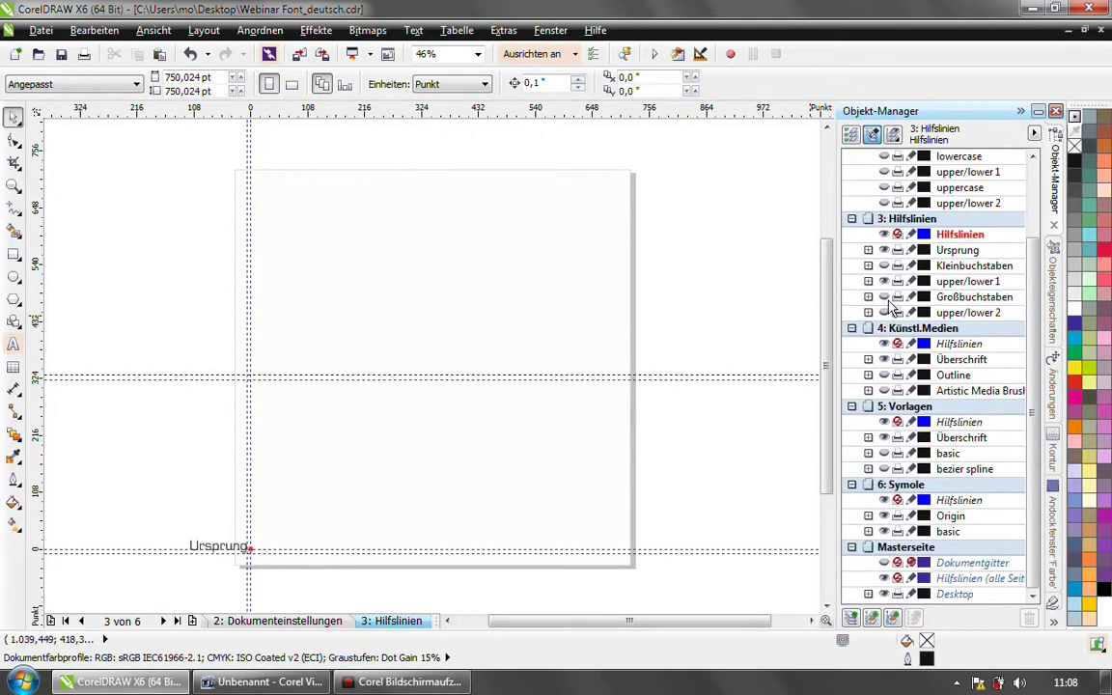
{"action": "left_click", "coordinate": [884, 296]}
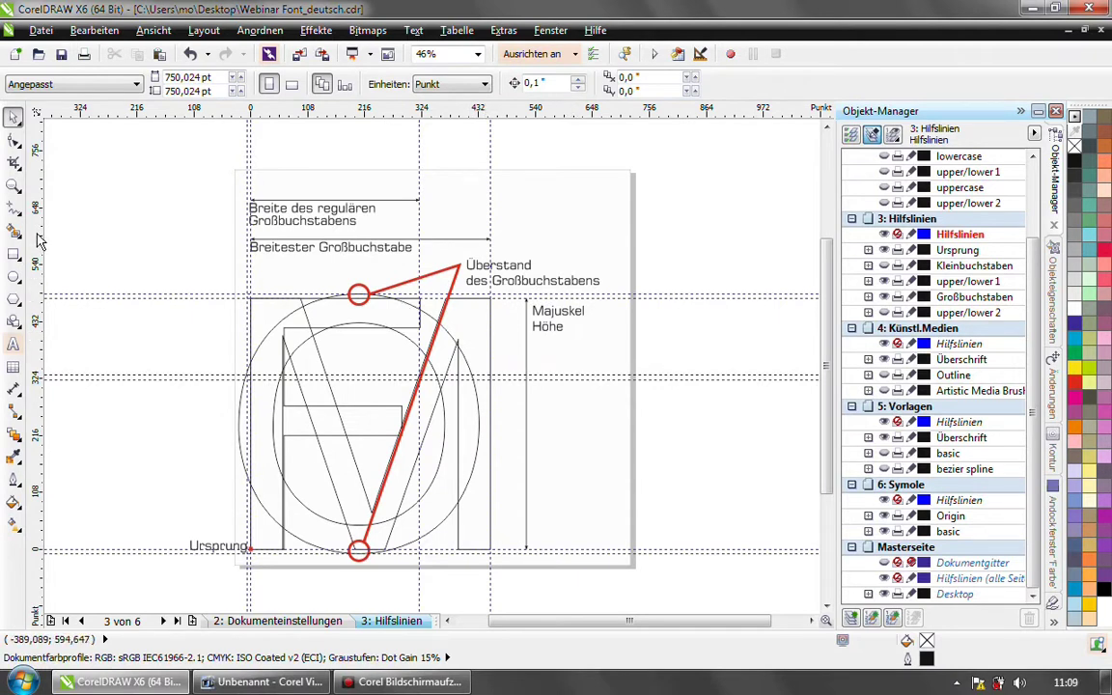
Step: Place a vertical guideline outside the page at about x = -211 pt, and delete it
{"action": "left_click_drag", "start_coordinate": [39, 241], "coordinate": [138, 249]}
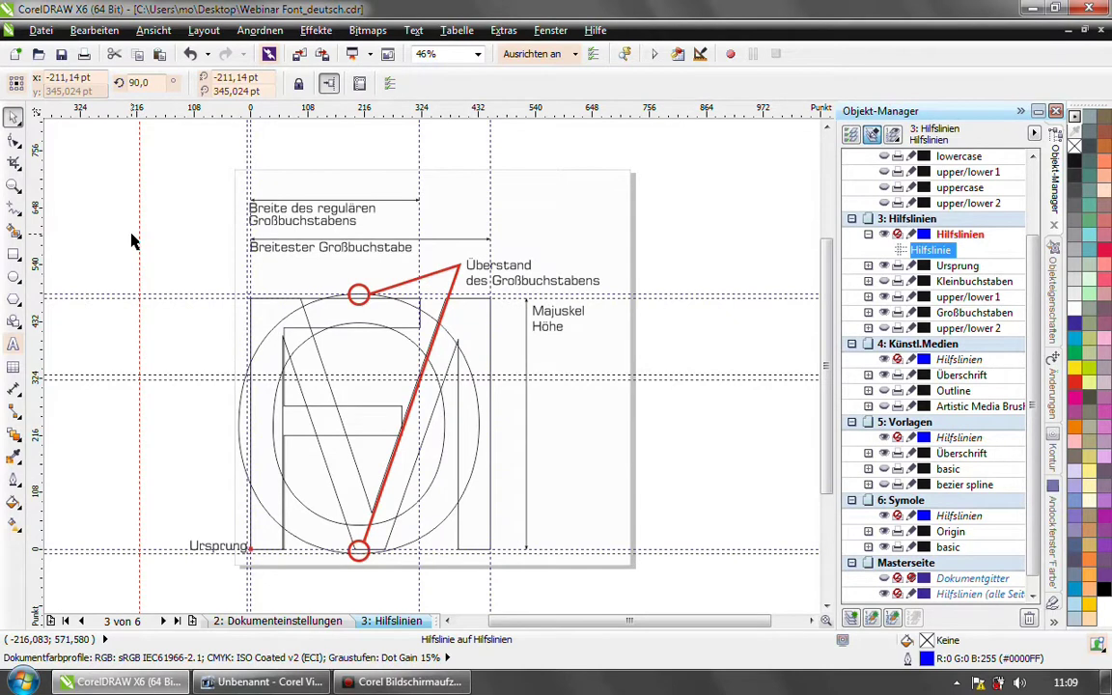
{"action": "key", "text": "Delete"}
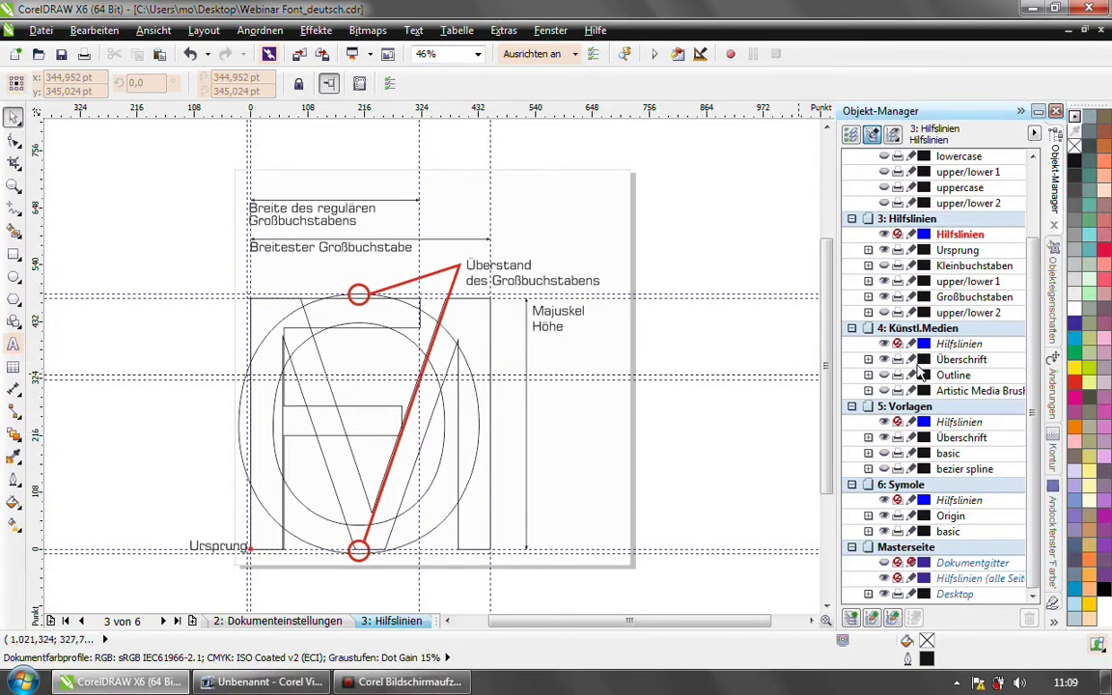
Step: Show the upper/lower 2 layer to view the Akzent-Höhe, Oberlänge and Unterlänge guidelines, and hide every letter layer except Ursprung
{"action": "left_click", "coordinate": [884, 313]}
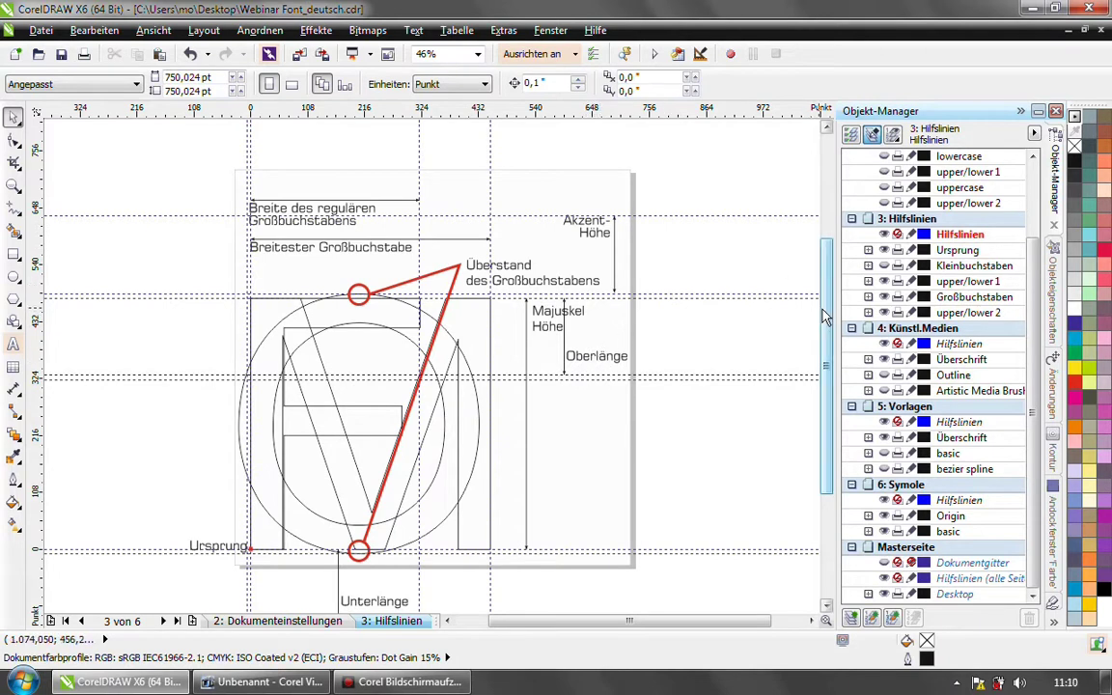
{"action": "scroll", "coordinate": [740, 289], "scroll_direction": "down", "scroll_amount": 3}
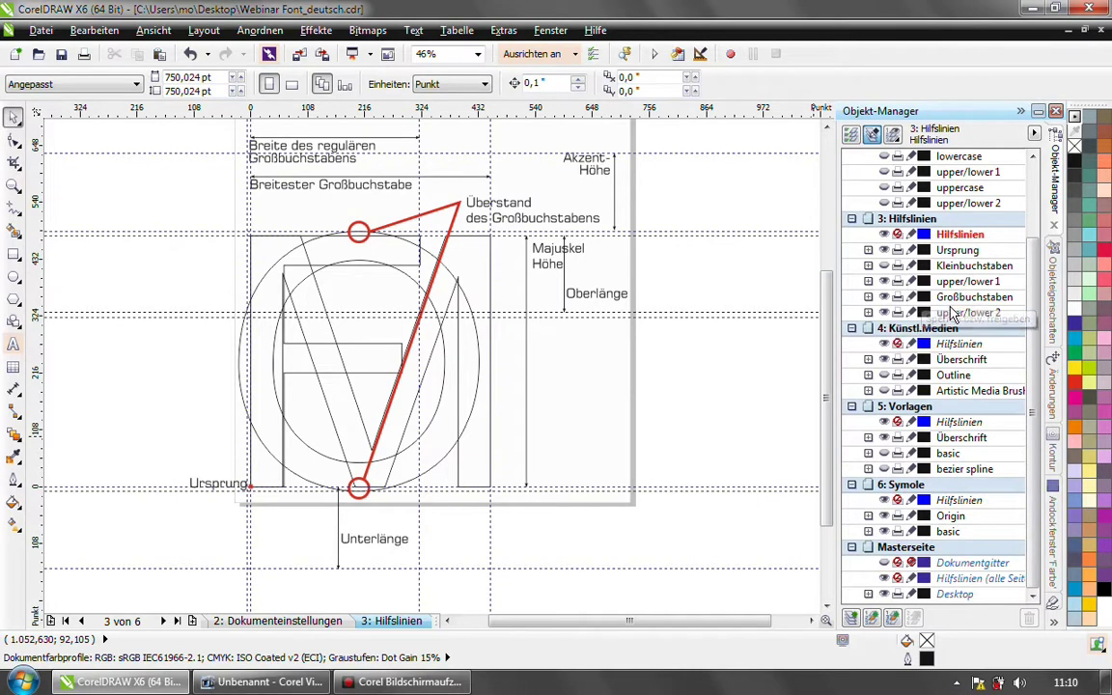
{"action": "left_click", "coordinate": [884, 298]}
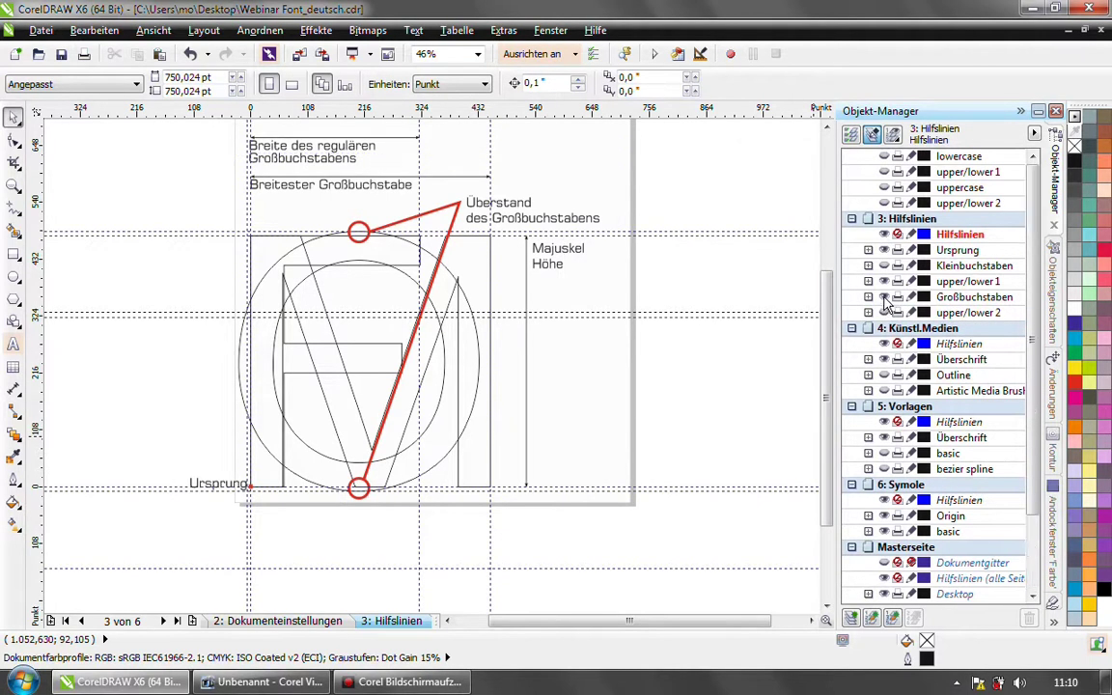
{"action": "left_click", "coordinate": [884, 281]}
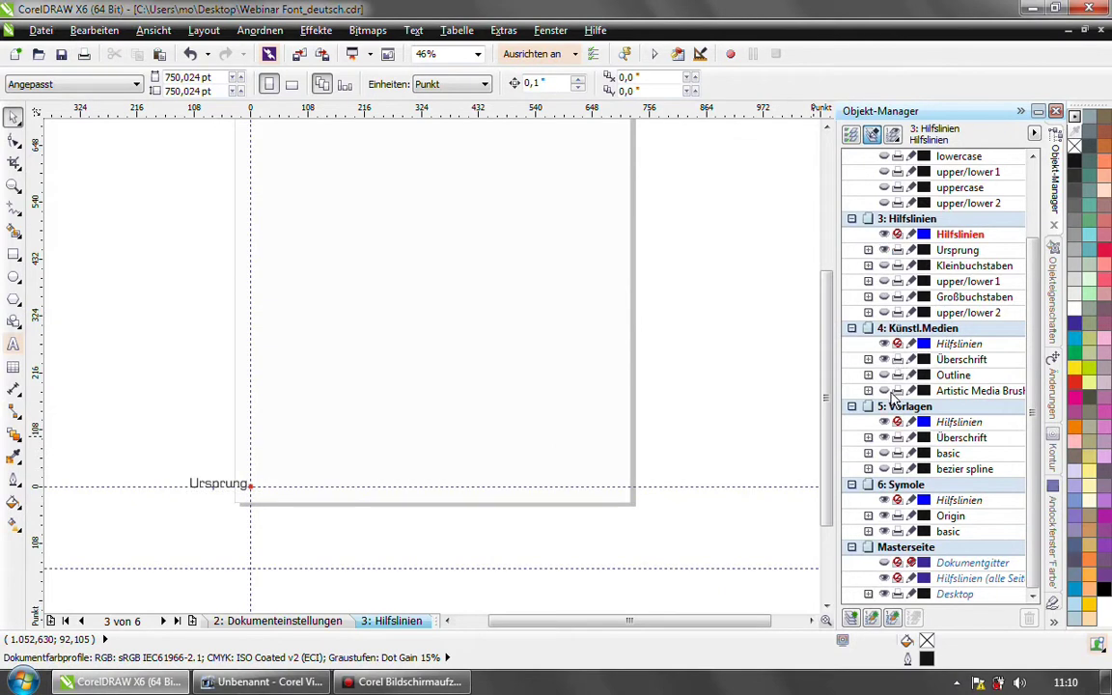
Step: Open the Überschrift layer of the Künstl.Medien page and fit the whole page in view
{"action": "left_click", "coordinate": [962, 360]}
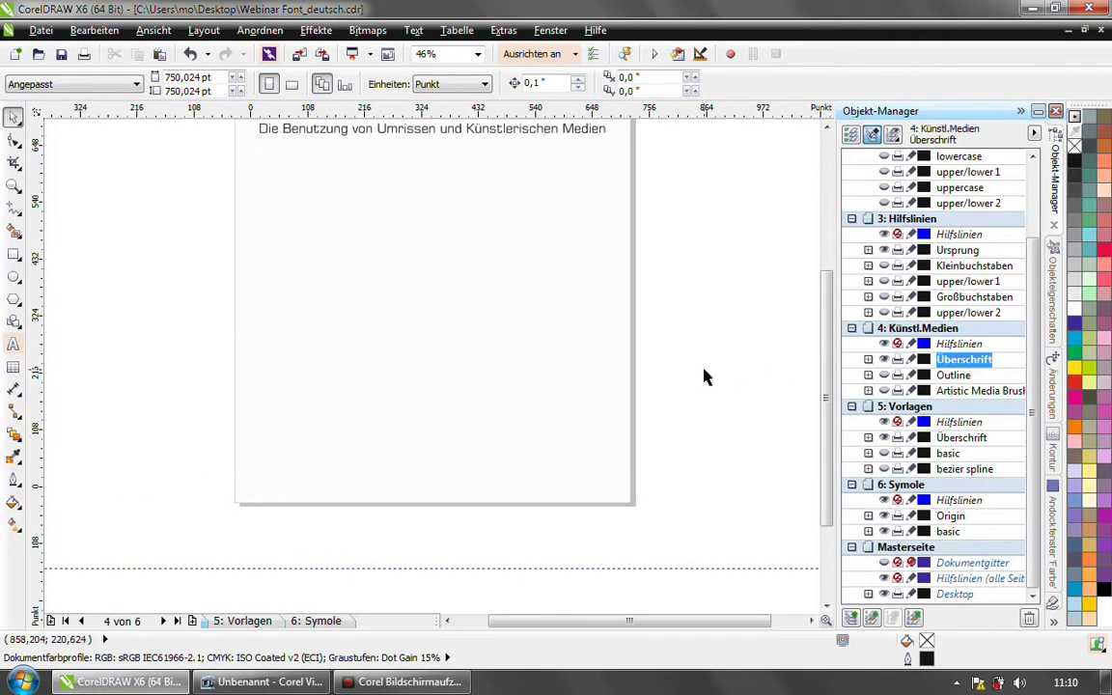
{"action": "key", "text": "shift+F2"}
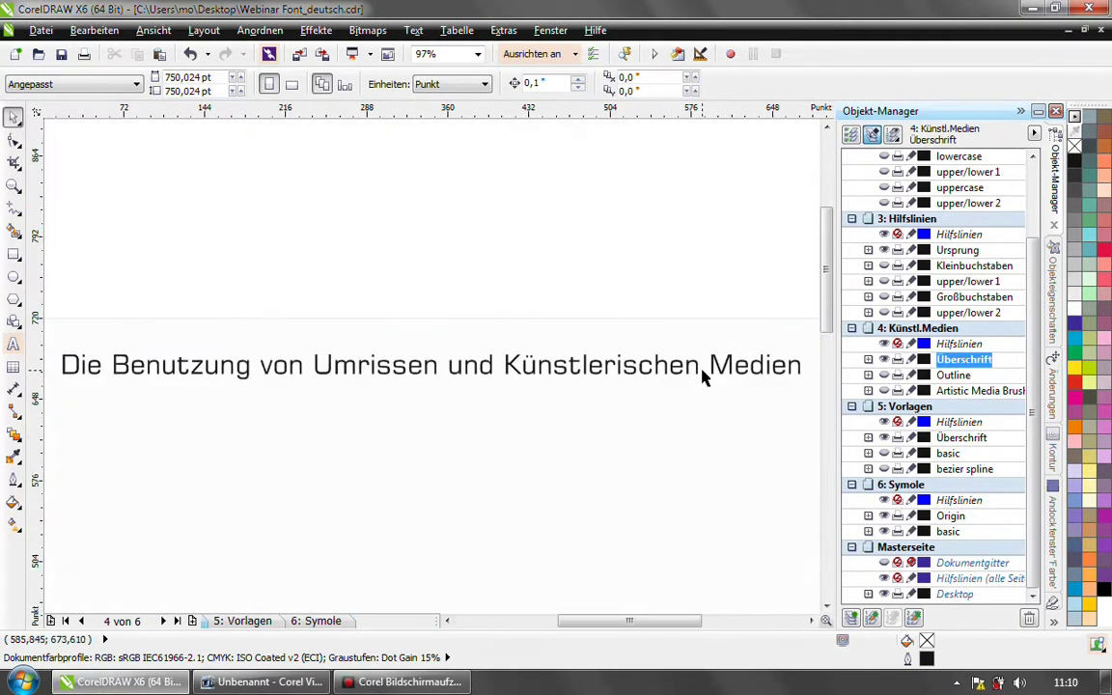
{"action": "left_click", "coordinate": [479, 59]}
{"action": "left_click", "coordinate": [430, 82]}
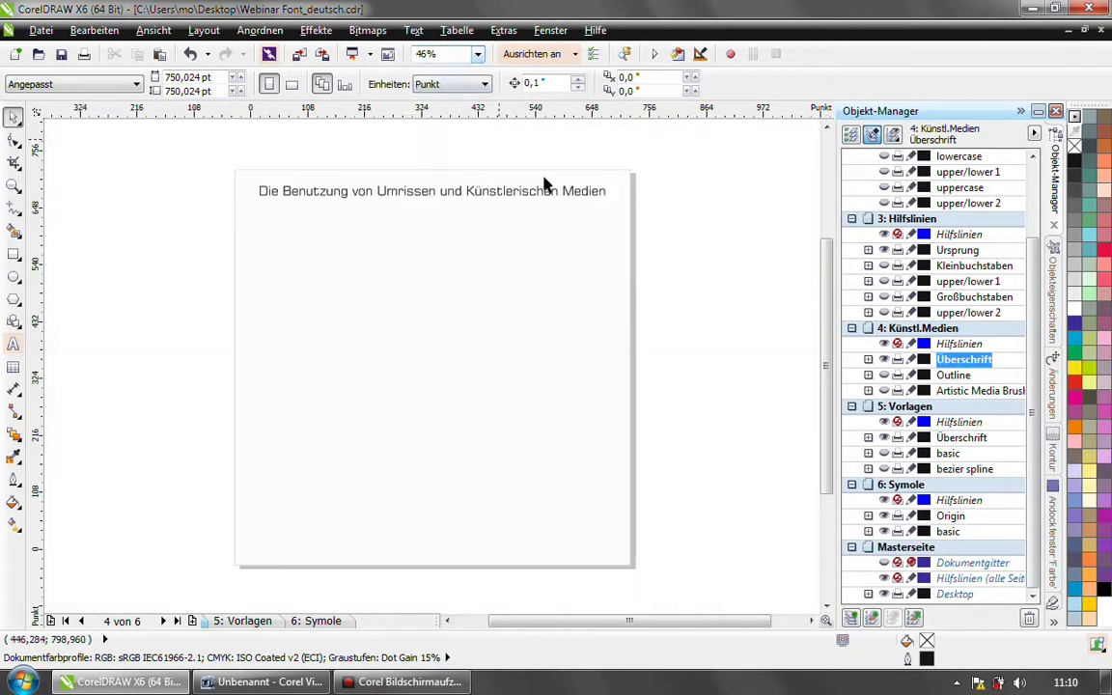
Step: Show the Outline layer on the Künstl.Medien page and examine the outline pen settings and preset line widths with the locked ellipse selected
{"action": "left_click", "coordinate": [884, 375]}
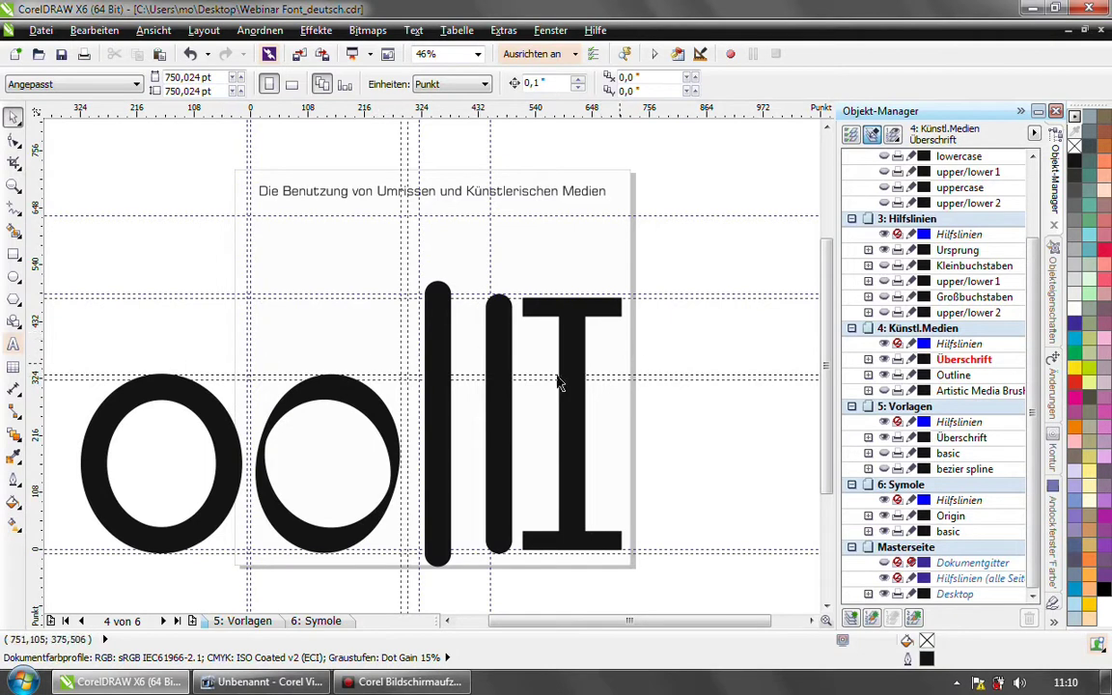
{"action": "left_click", "coordinate": [181, 396]}
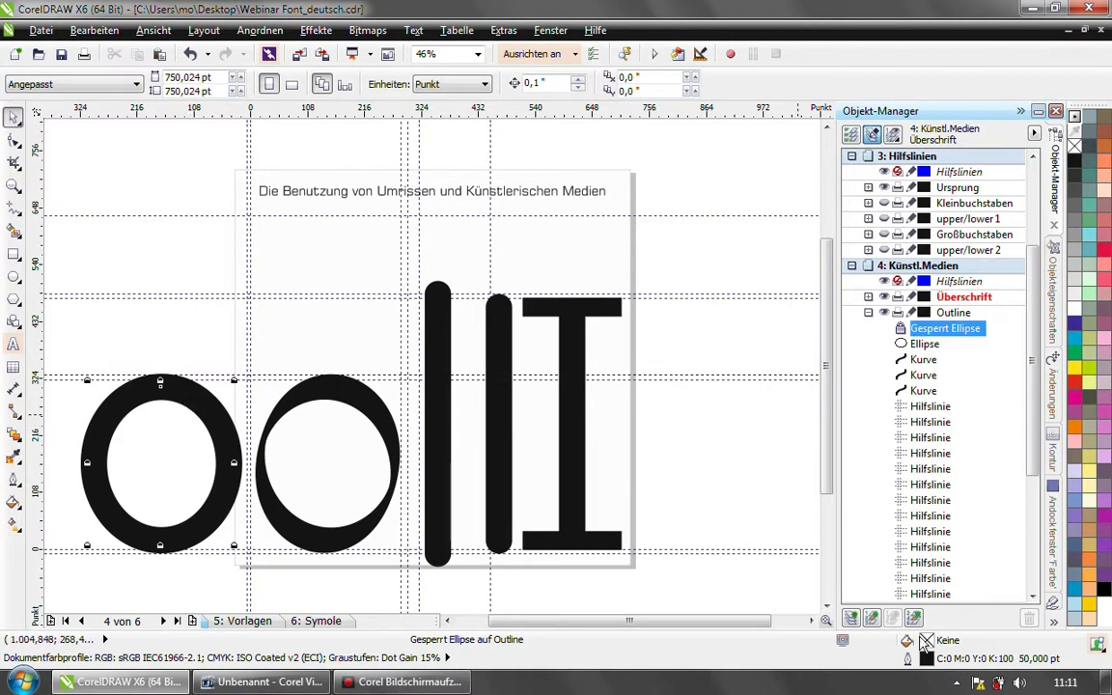
{"action": "double_click", "coordinate": [925, 657]}
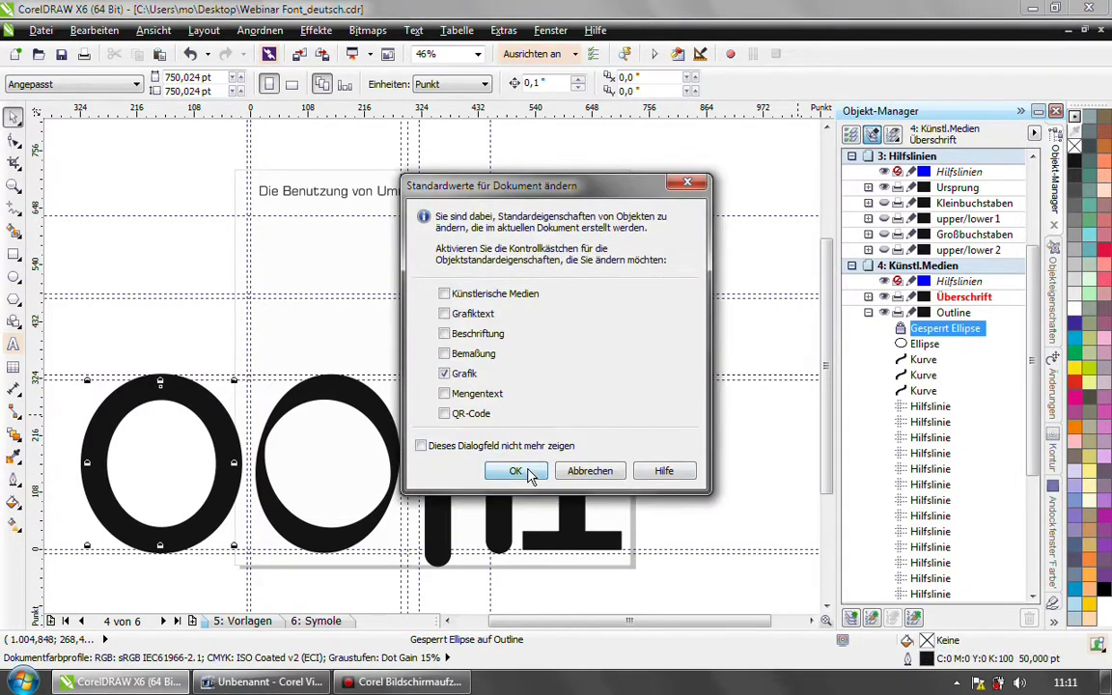
{"action": "key", "text": "Return"}
{"action": "left_click_drag", "start_coordinate": [565, 175], "coordinate": [768, 105]}
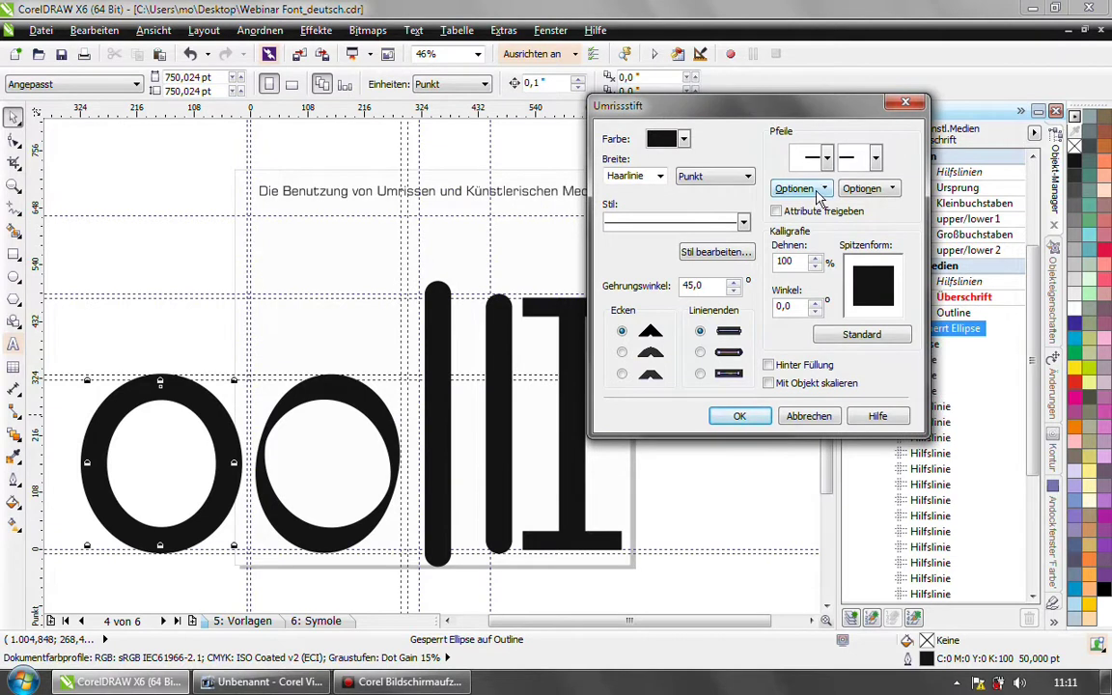
{"action": "left_click", "coordinate": [661, 177]}
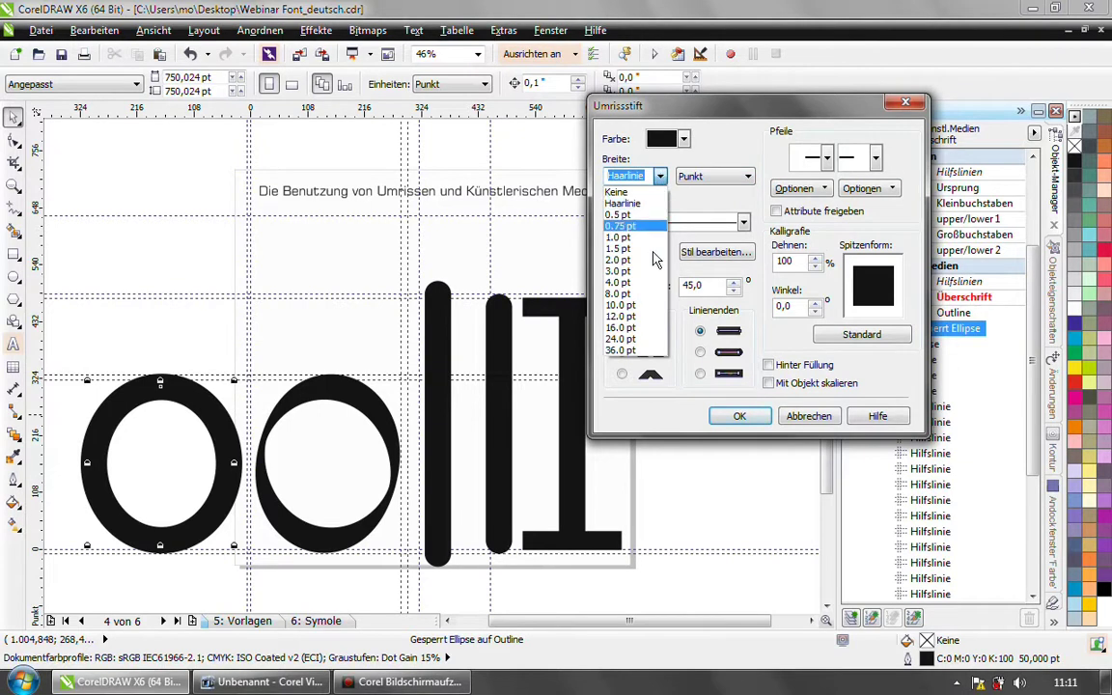
{"action": "left_click", "coordinate": [662, 179]}
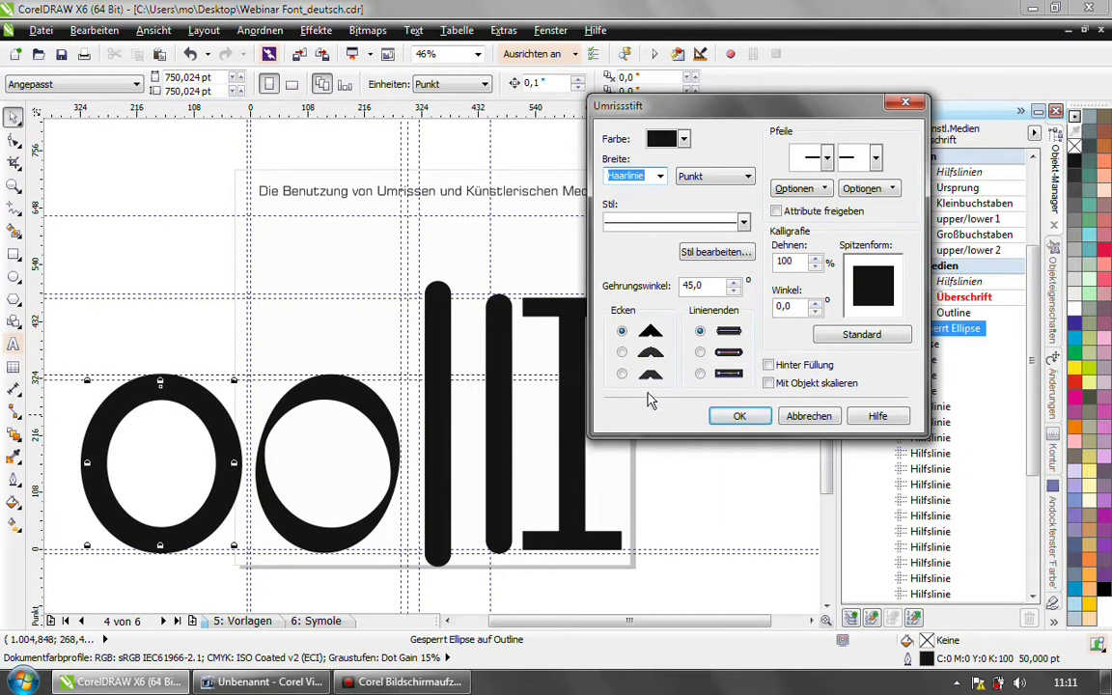
{"action": "left_click", "coordinate": [809, 417]}
Step: Set the calligraphic outline of the second ellipse to a stretch of 46% and a nib angle of 104°
{"action": "left_click", "coordinate": [365, 410]}
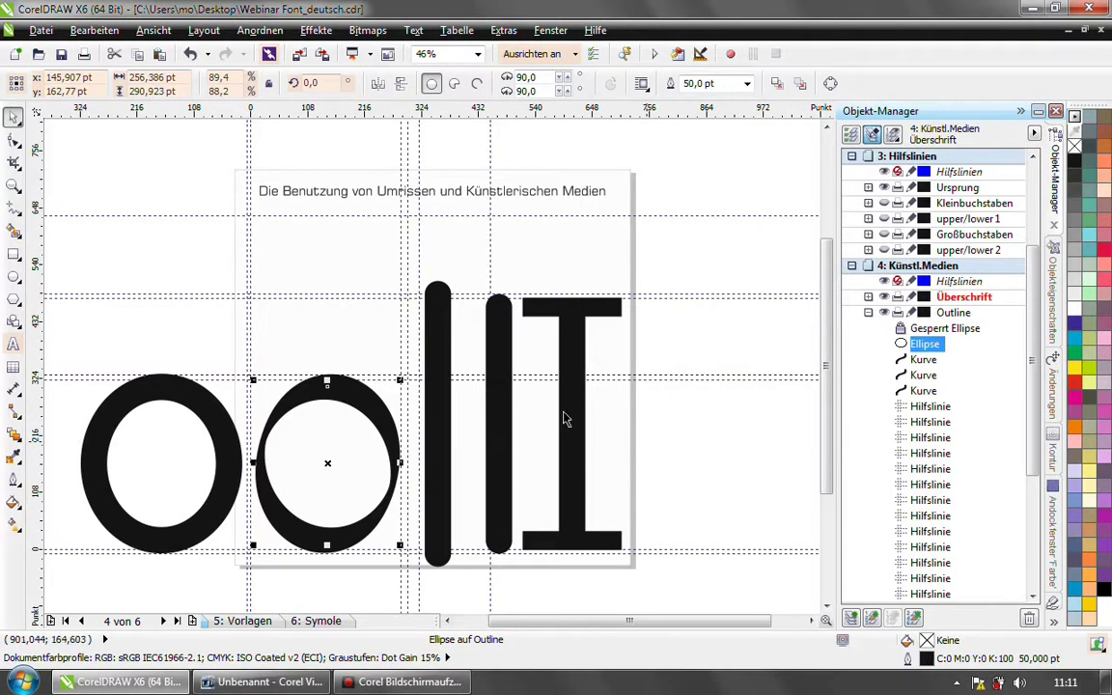
{"action": "double_click", "coordinate": [927, 664]}
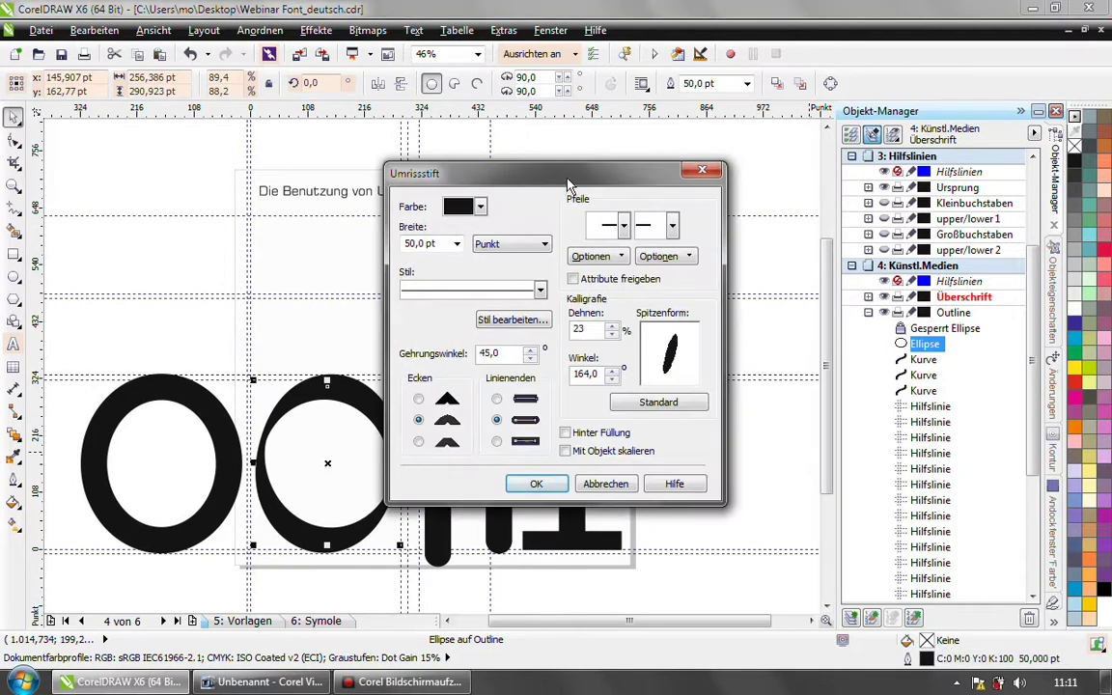
{"action": "left_click_drag", "start_coordinate": [570, 186], "coordinate": [816, 141]}
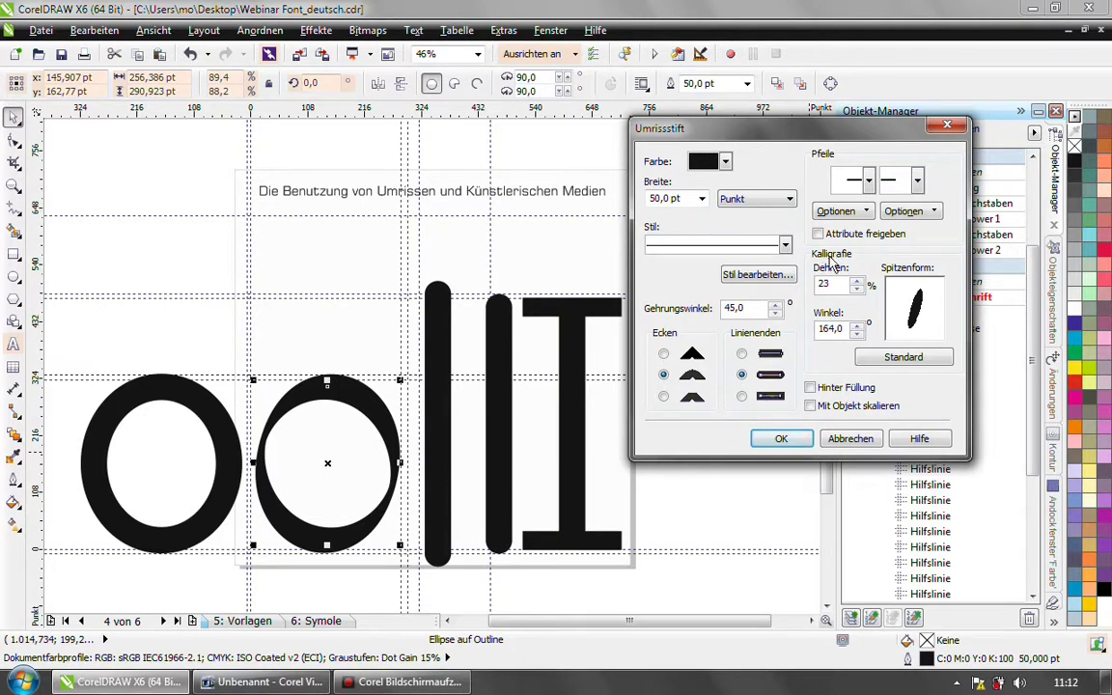
{"action": "left_click_drag", "start_coordinate": [856, 287], "coordinate": [855, 251]}
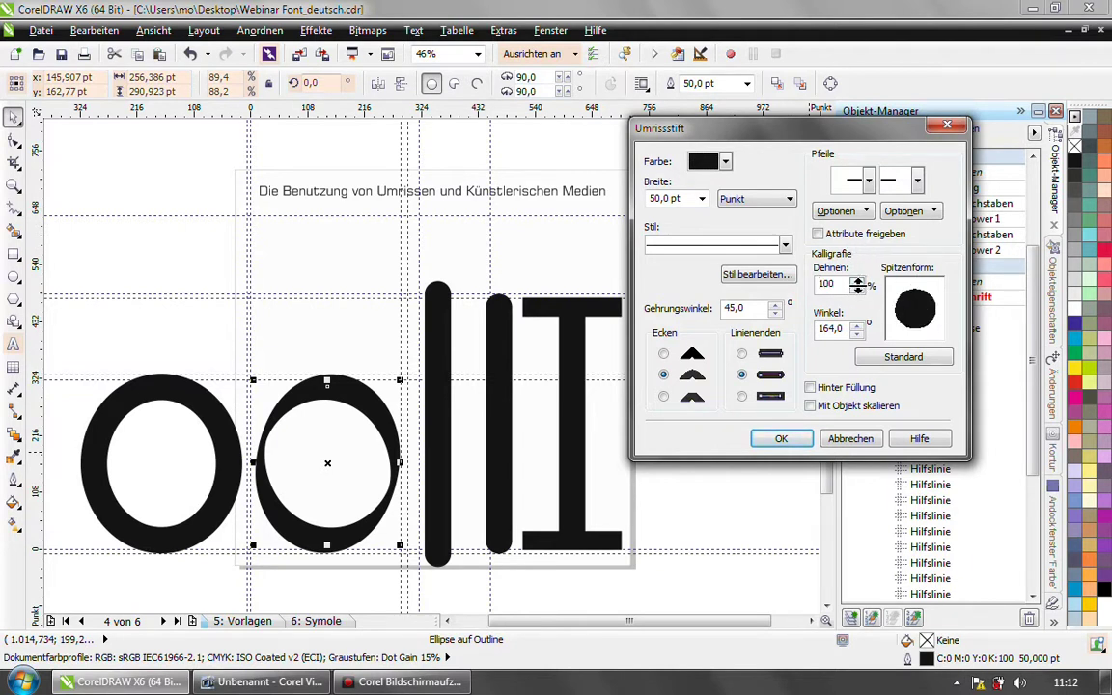
{"action": "left_click", "coordinate": [857, 280]}
{"action": "left_click_drag", "start_coordinate": [857, 283], "coordinate": [858, 326]}
{"action": "double_click", "coordinate": [840, 328]}
{"action": "type", "text": "104"}
{"action": "key", "text": "Tab"}
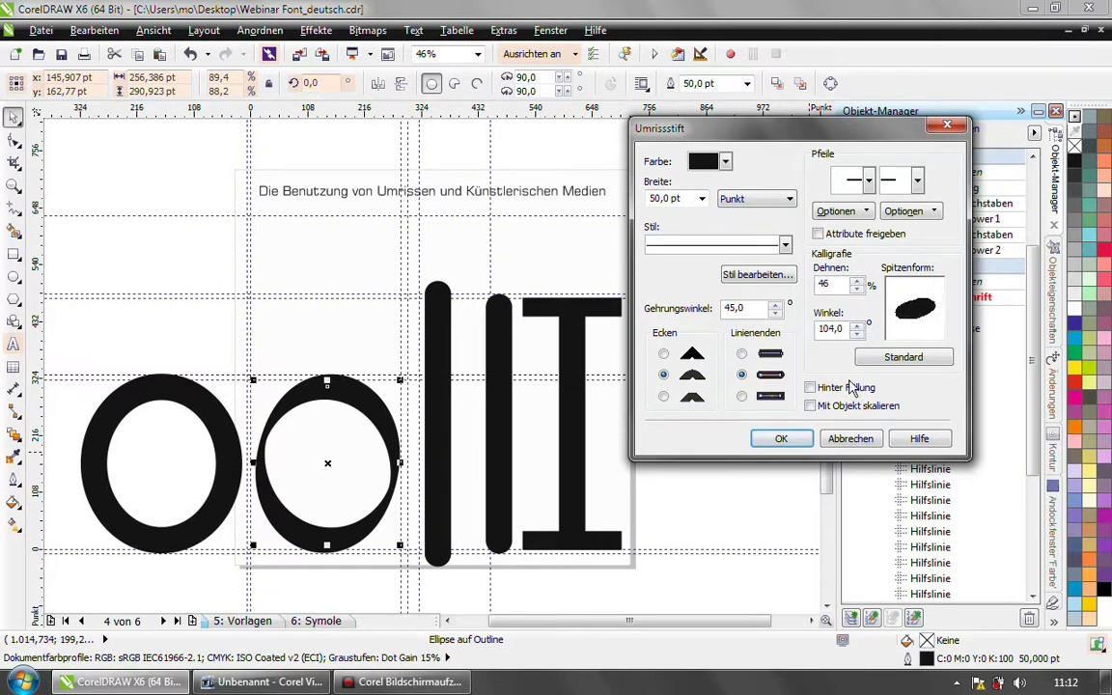
{"action": "left_click", "coordinate": [787, 443]}
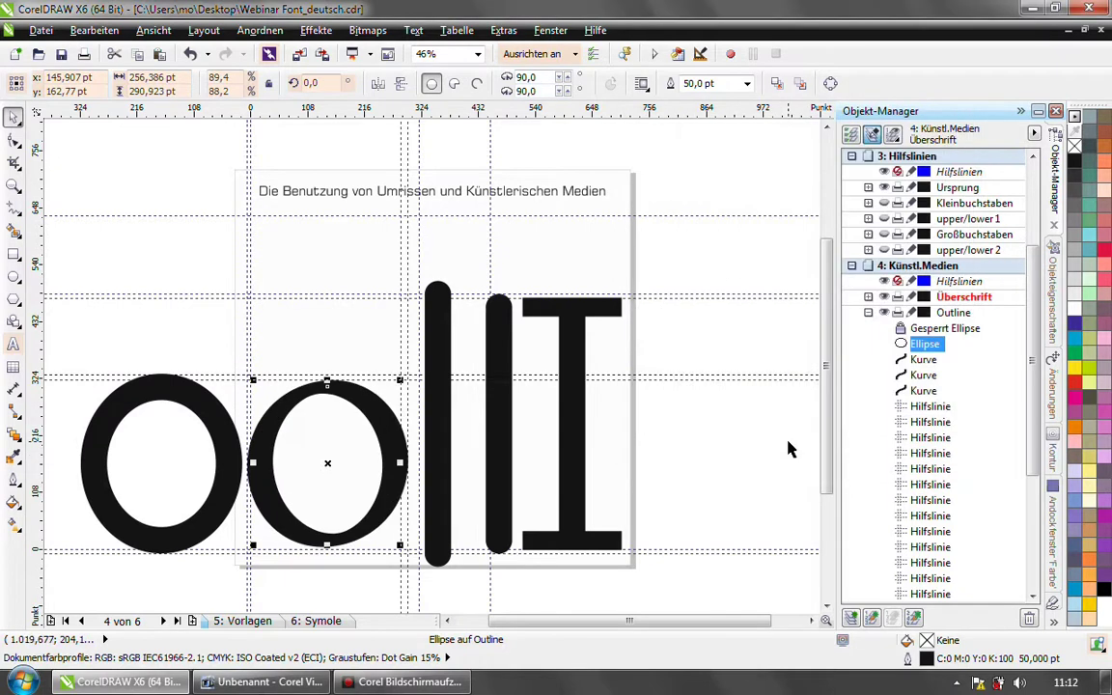
{"action": "double_click", "coordinate": [930, 659]}
{"action": "left_click_drag", "start_coordinate": [546, 164], "coordinate": [908, 116]}
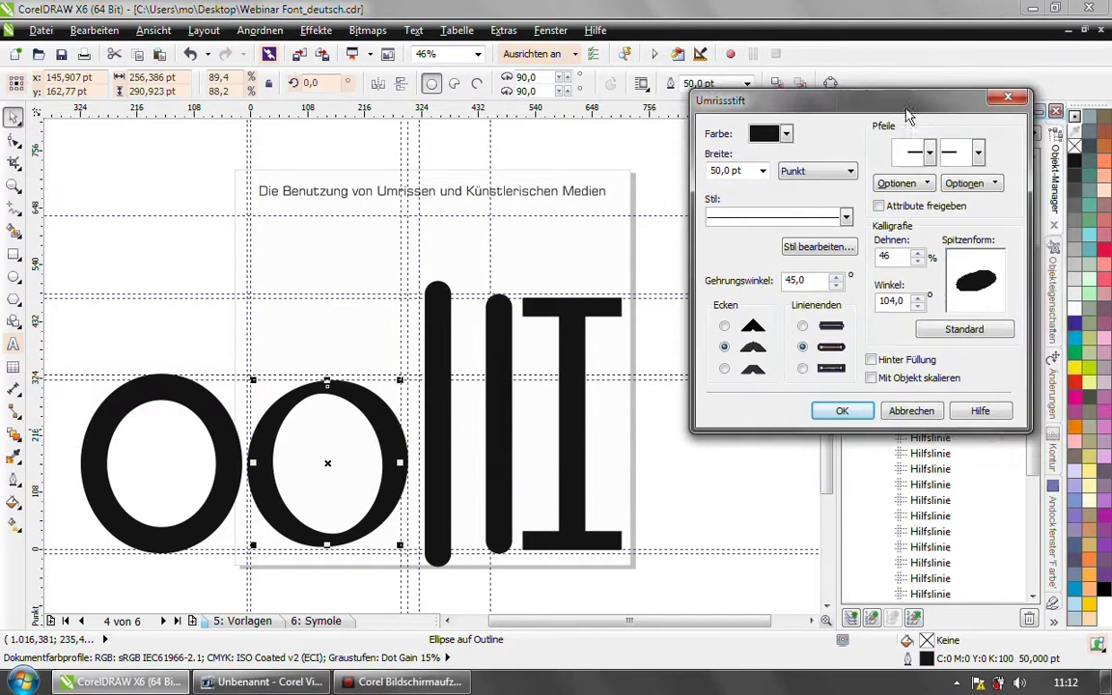
{"action": "left_click", "coordinate": [899, 412]}
Step: Give the vertical stroke beside the second ellipse mitred corners and square-cut line ends in its outline settings
{"action": "left_click", "coordinate": [441, 326]}
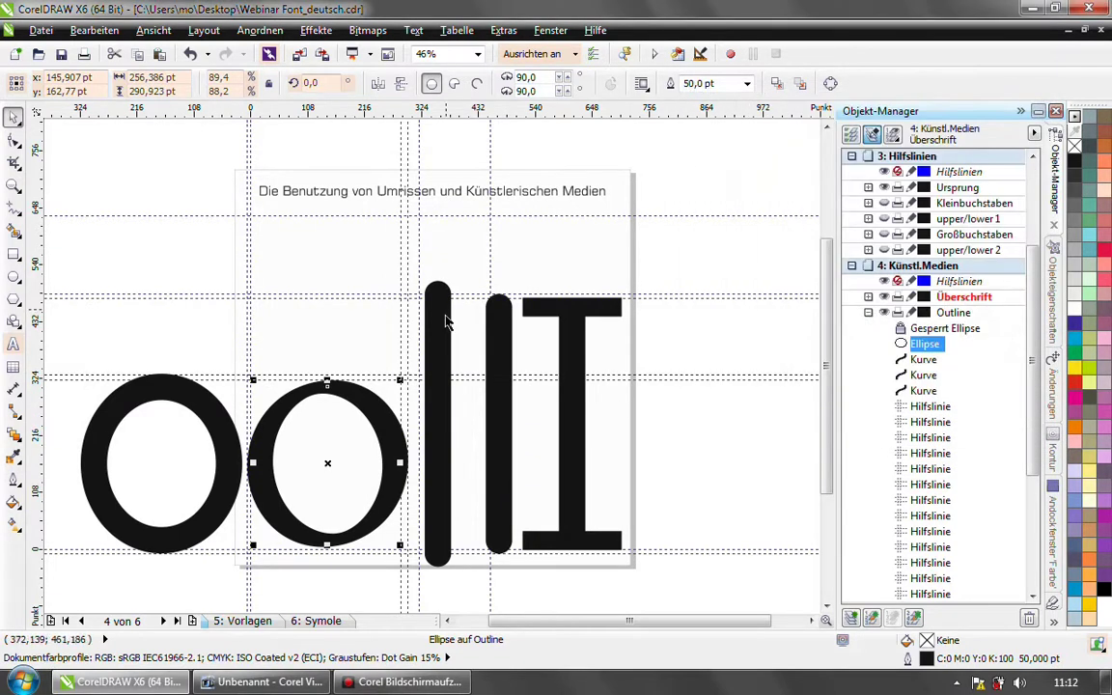
{"action": "double_click", "coordinate": [925, 661]}
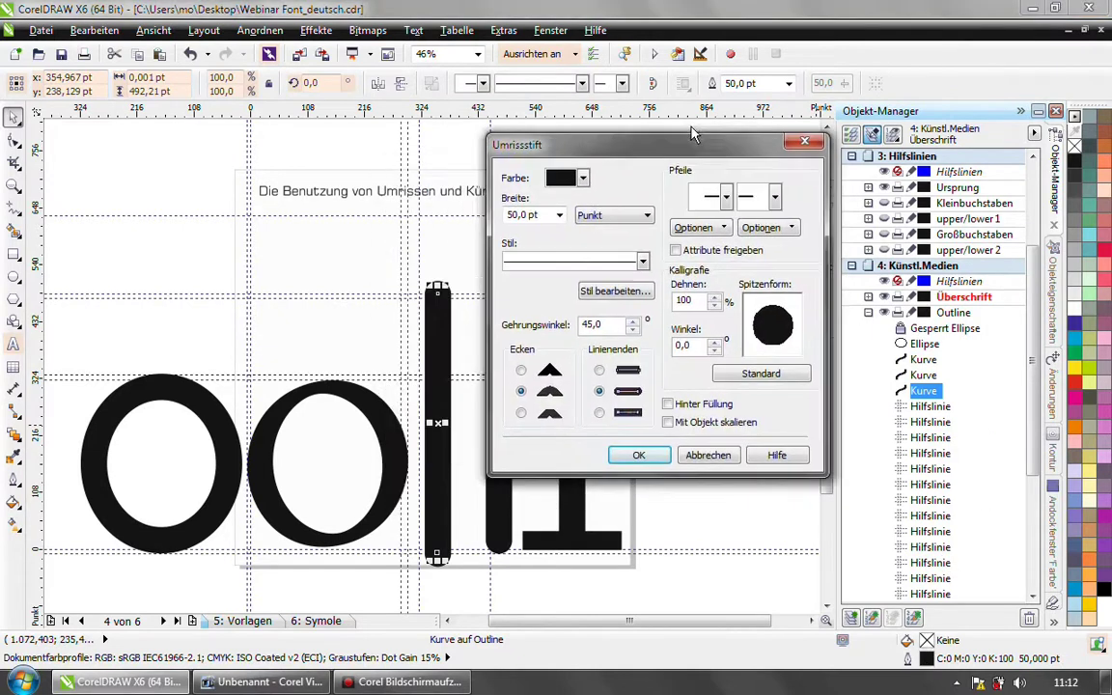
{"action": "left_click", "coordinate": [679, 338]}
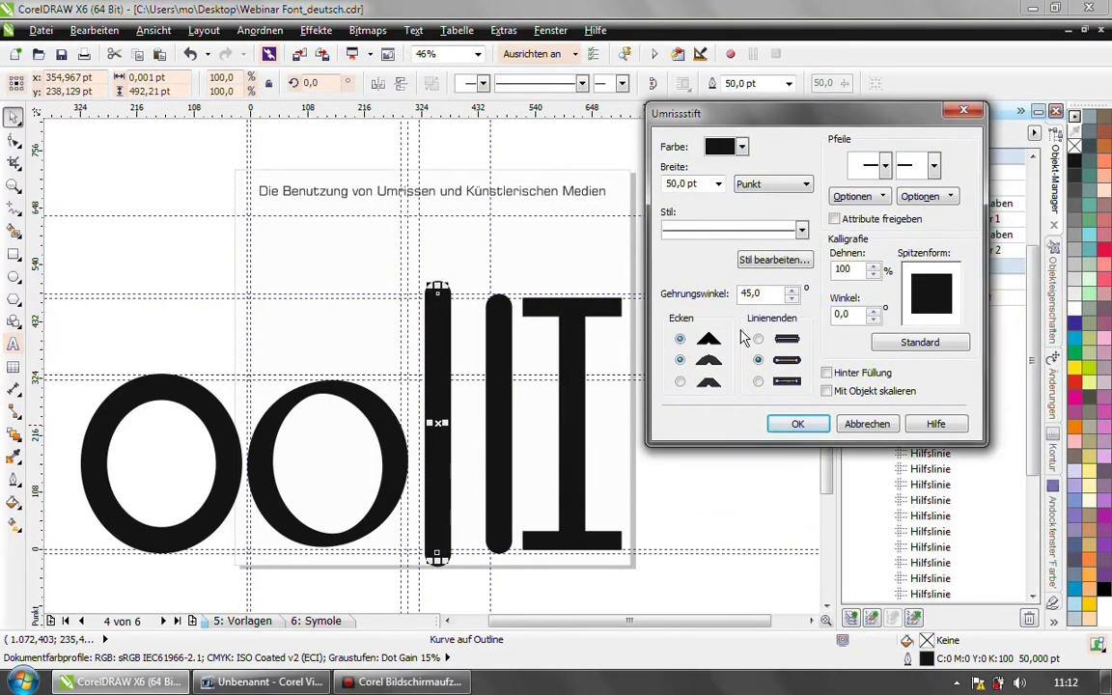
{"action": "left_click", "coordinate": [770, 343]}
{"action": "left_click", "coordinate": [798, 424]}
{"action": "left_click", "coordinate": [713, 516]}
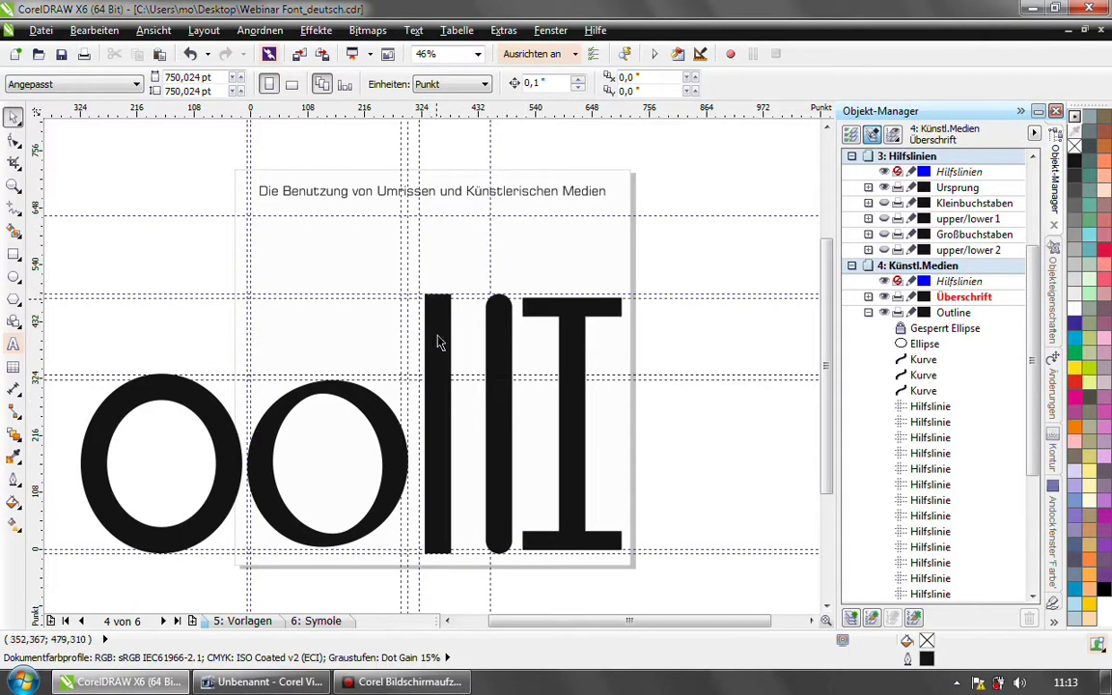
Step: Move the rounded vertical stroke onto the vertical guideline beside it, at about x = 454 pt
{"action": "left_click", "coordinate": [500, 334]}
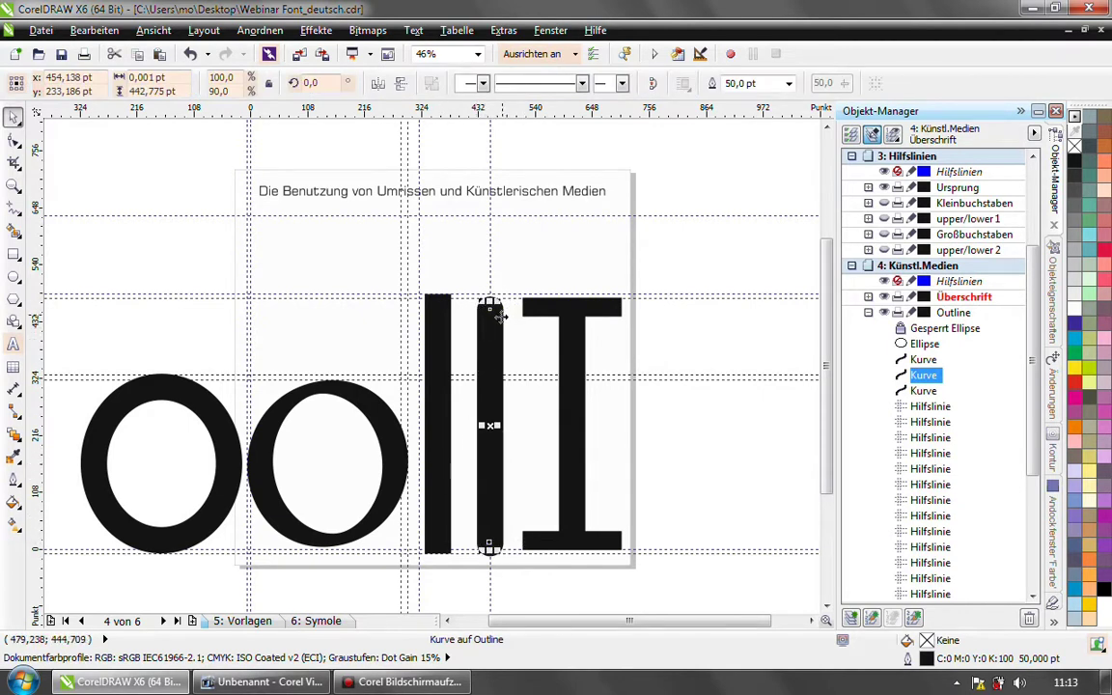
{"action": "left_click", "coordinate": [711, 521]}
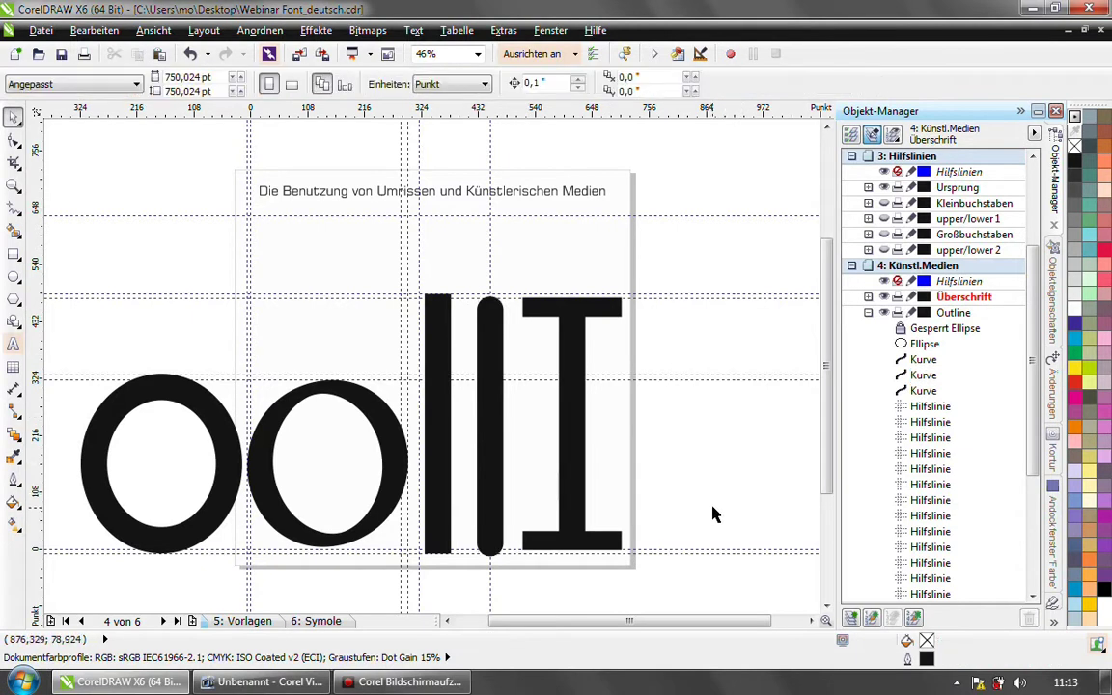
Step: Examine the arrowhead presets and the start arrowhead's size, mirror and offset properties in the outline settings of the serifed I
{"action": "left_click", "coordinate": [579, 434]}
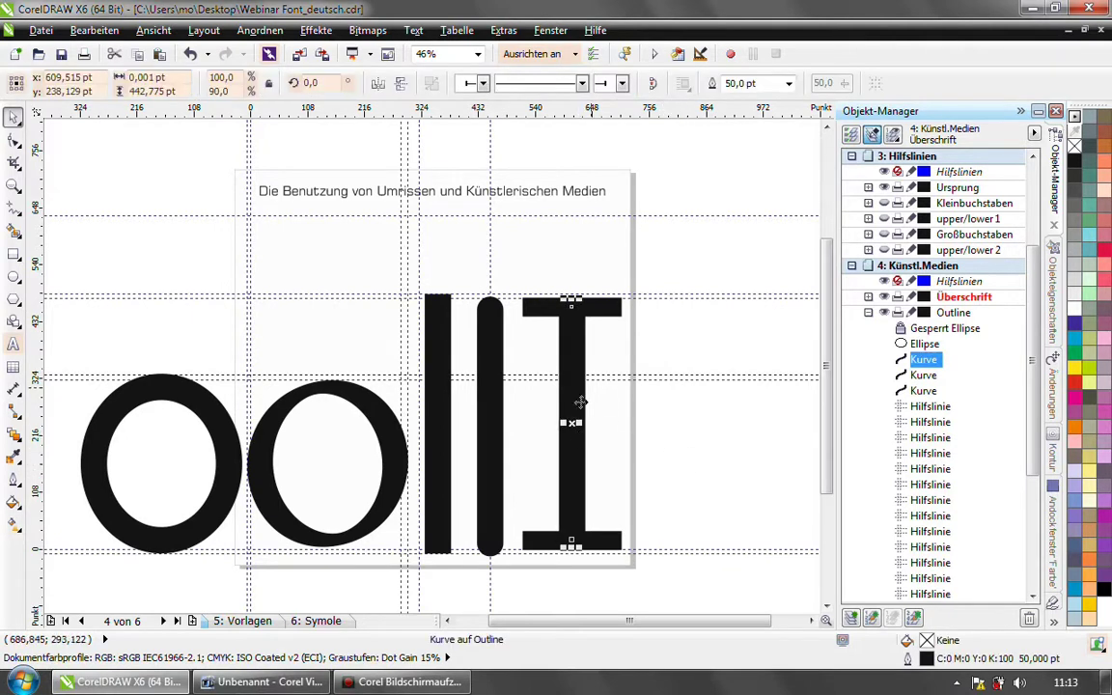
{"action": "double_click", "coordinate": [928, 660]}
{"action": "left_click_drag", "start_coordinate": [625, 176], "coordinate": [922, 94]}
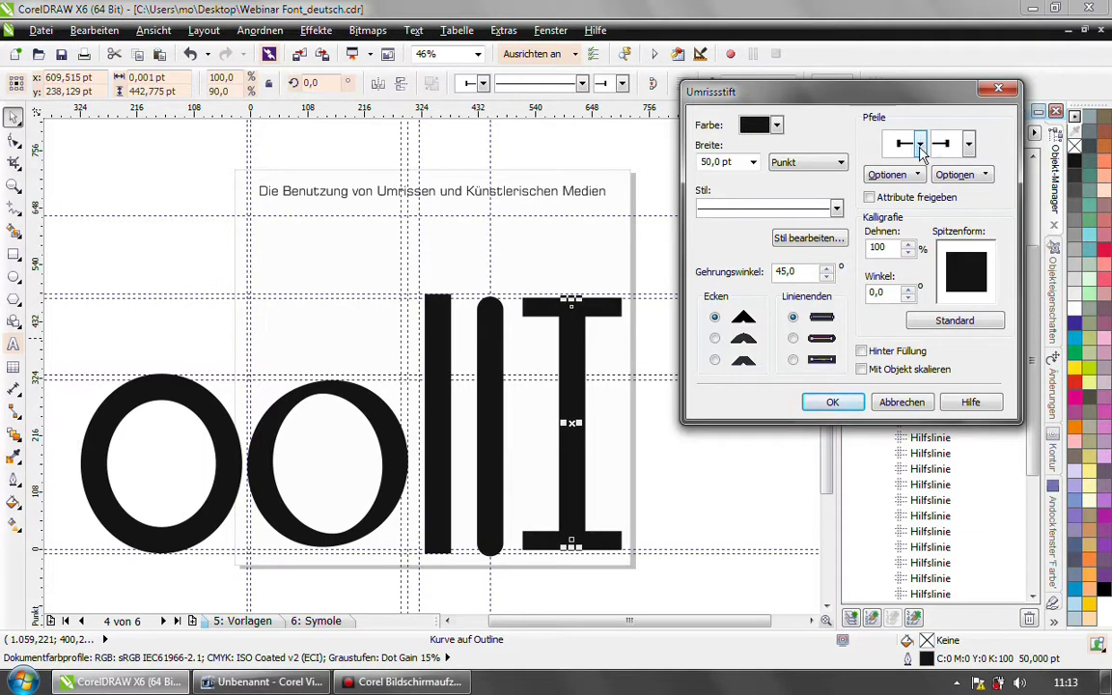
{"action": "left_click", "coordinate": [921, 145]}
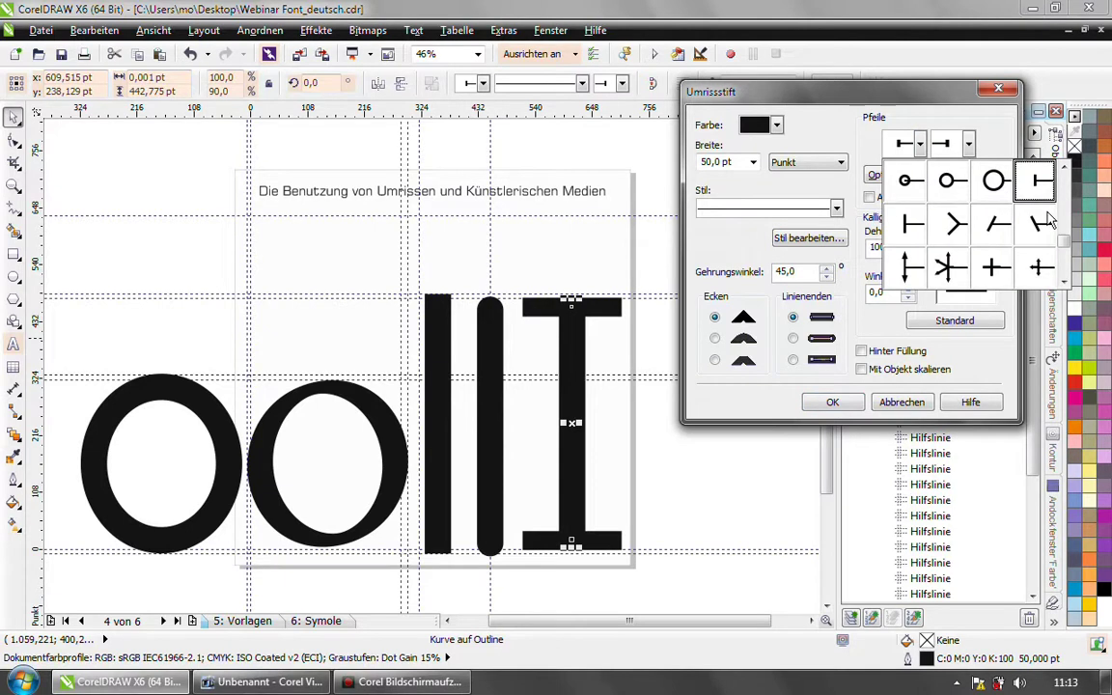
{"action": "mouse_move", "coordinate": [1063, 241]}
{"action": "left_mouse_down"}
{"action": "mouse_move", "coordinate": [1066, 201]}
{"action": "mouse_move", "coordinate": [1068, 241]}
{"action": "left_mouse_up"}
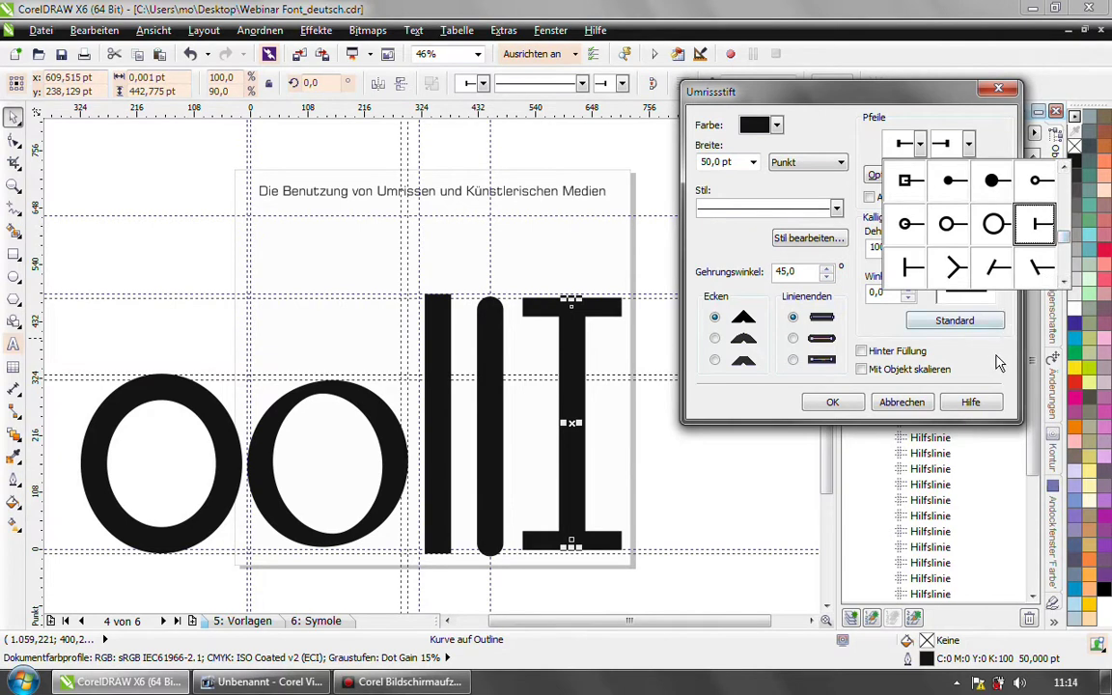
{"action": "left_click", "coordinate": [903, 325]}
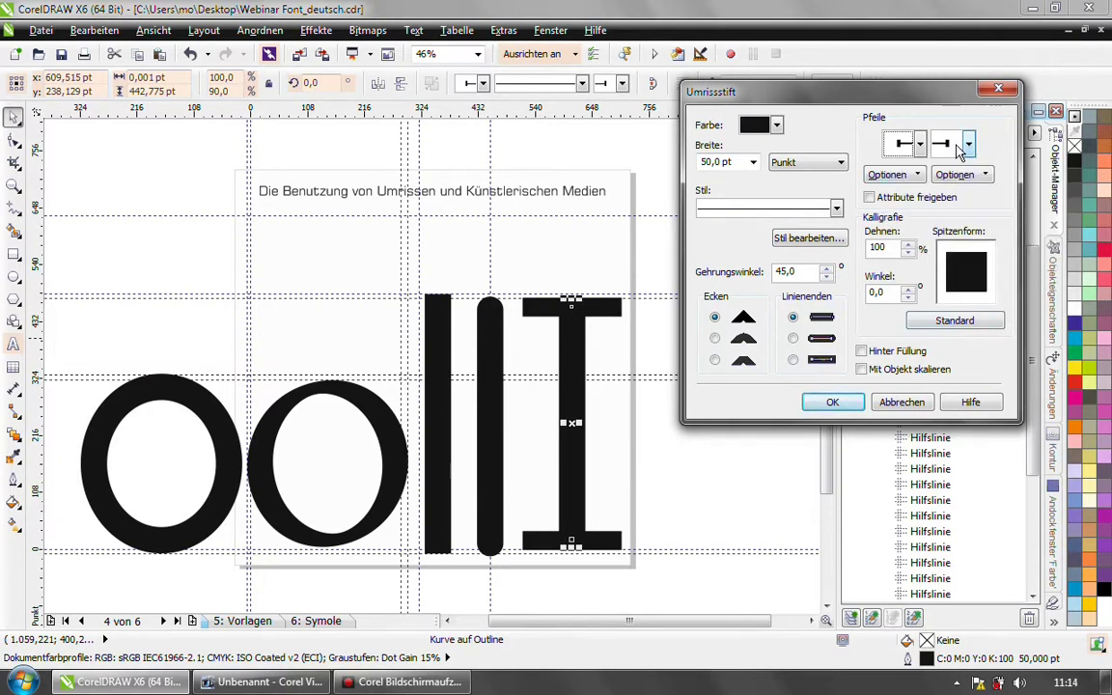
{"action": "left_click", "coordinate": [917, 177]}
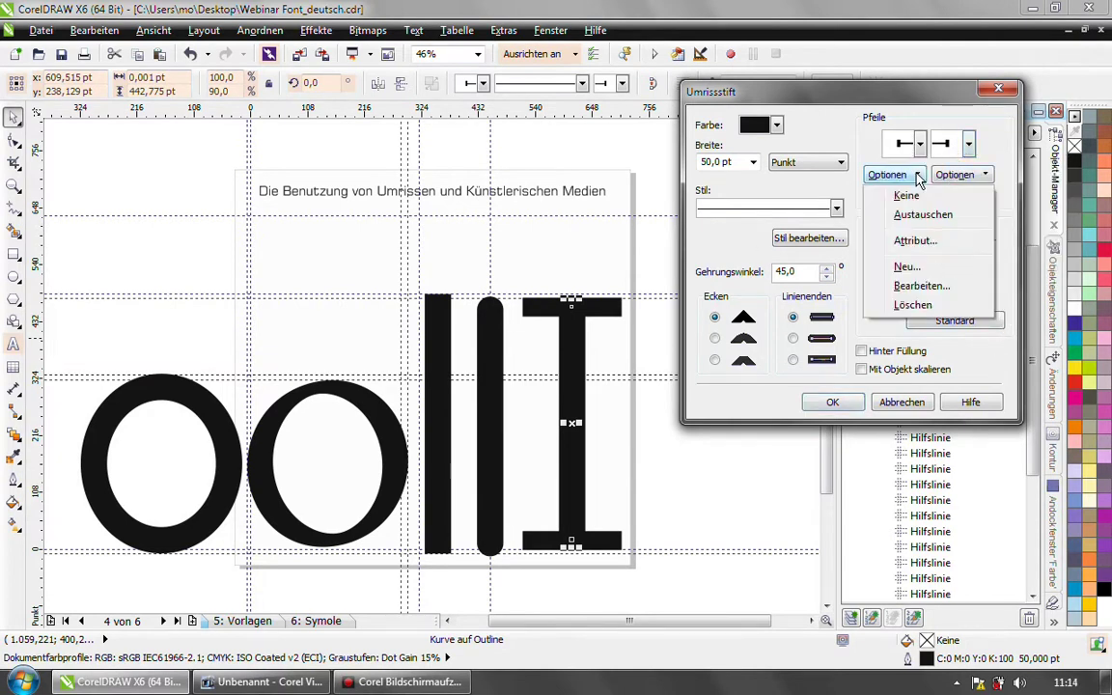
{"action": "left_click", "coordinate": [922, 287]}
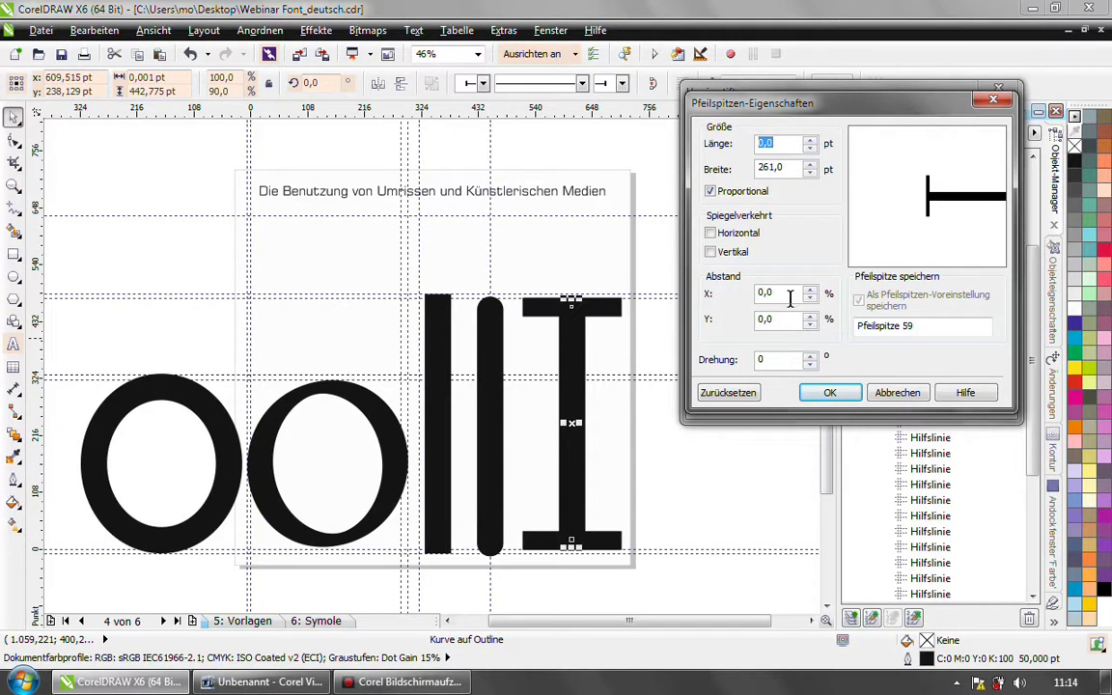
{"action": "left_click", "coordinate": [830, 392]}
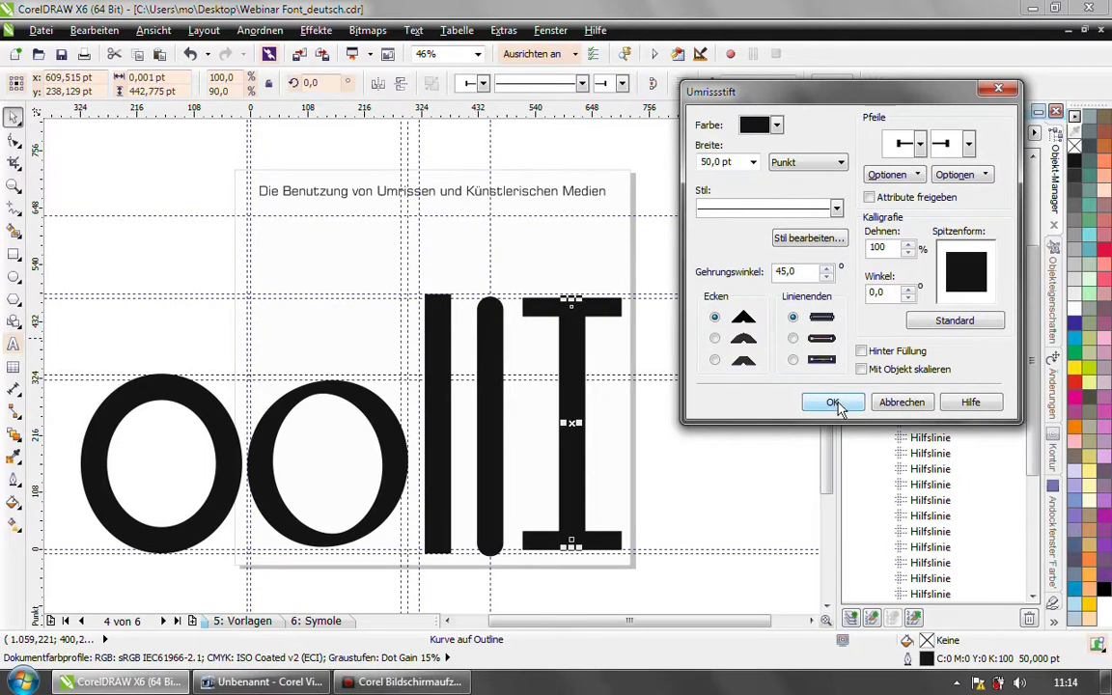
{"action": "left_click", "coordinate": [893, 403]}
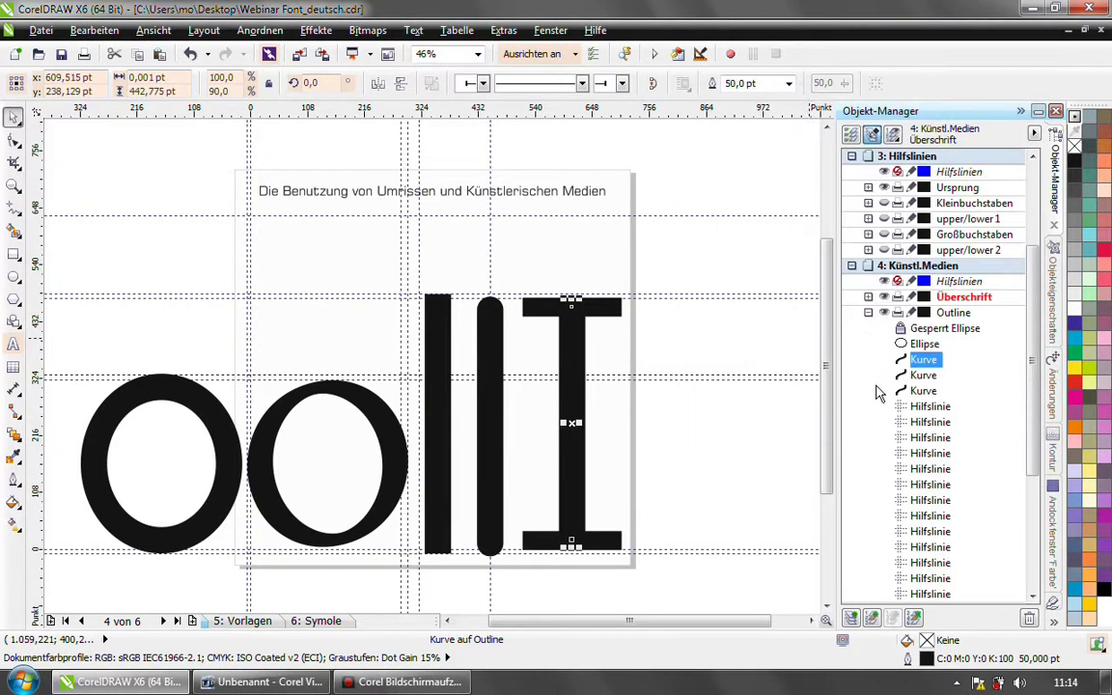
Step: Hide and collapse the Outline layer, and show the Artistic Media Brushes layer on the Künstl.Medien page
{"action": "left_click", "coordinate": [886, 316]}
{"action": "left_click", "coordinate": [868, 315]}
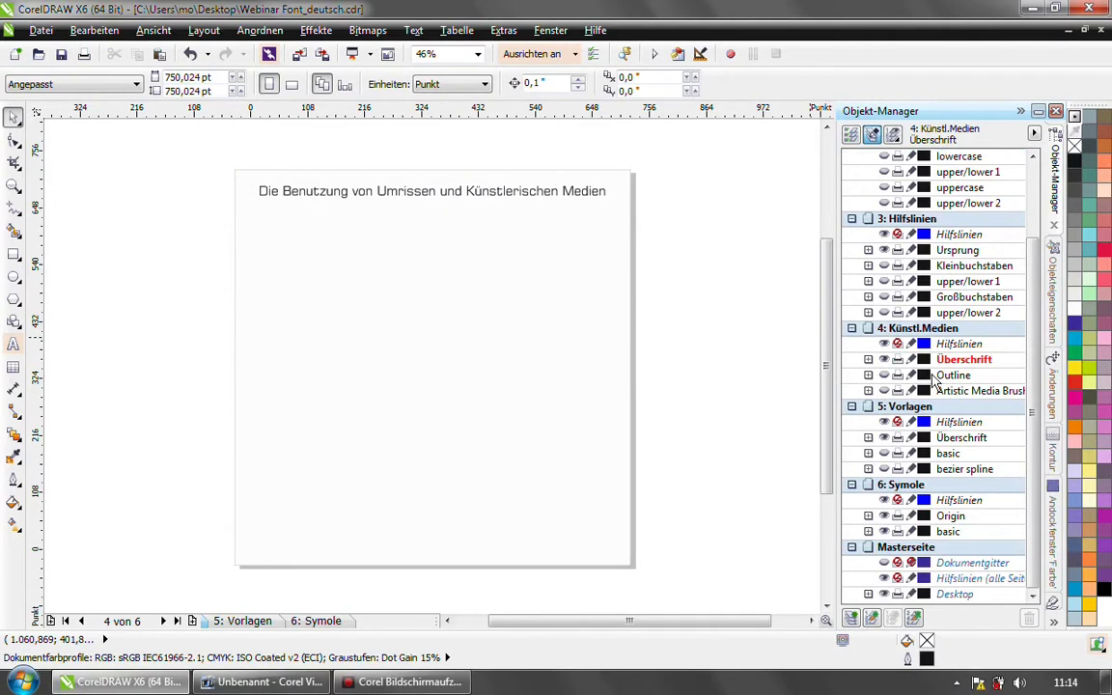
{"action": "left_click", "coordinate": [883, 391]}
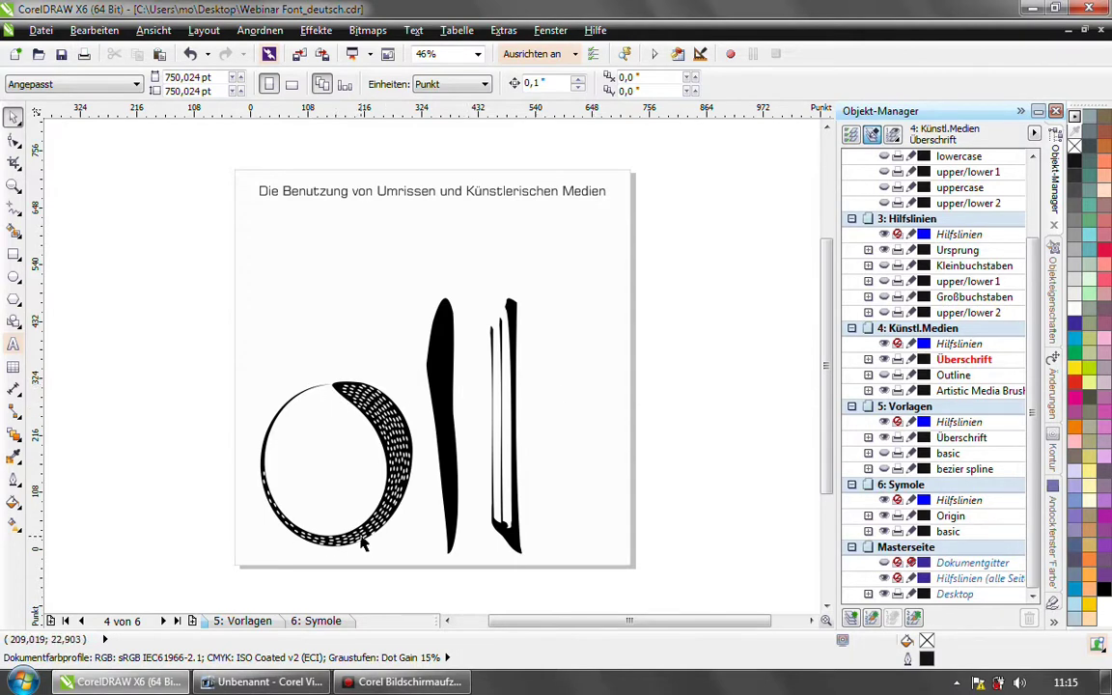
Step: Break the control curve of the o-shaped artistic media stroke apart at its top node using the Shape tool
{"action": "left_click", "coordinate": [349, 413]}
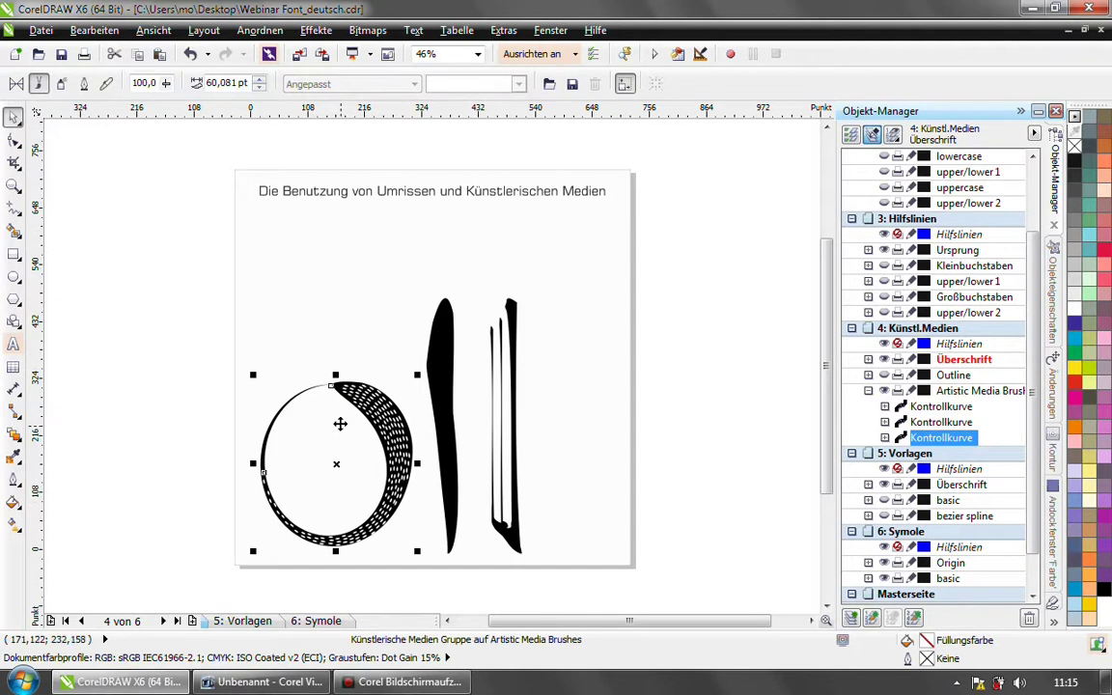
{"action": "left_click", "coordinate": [13, 140]}
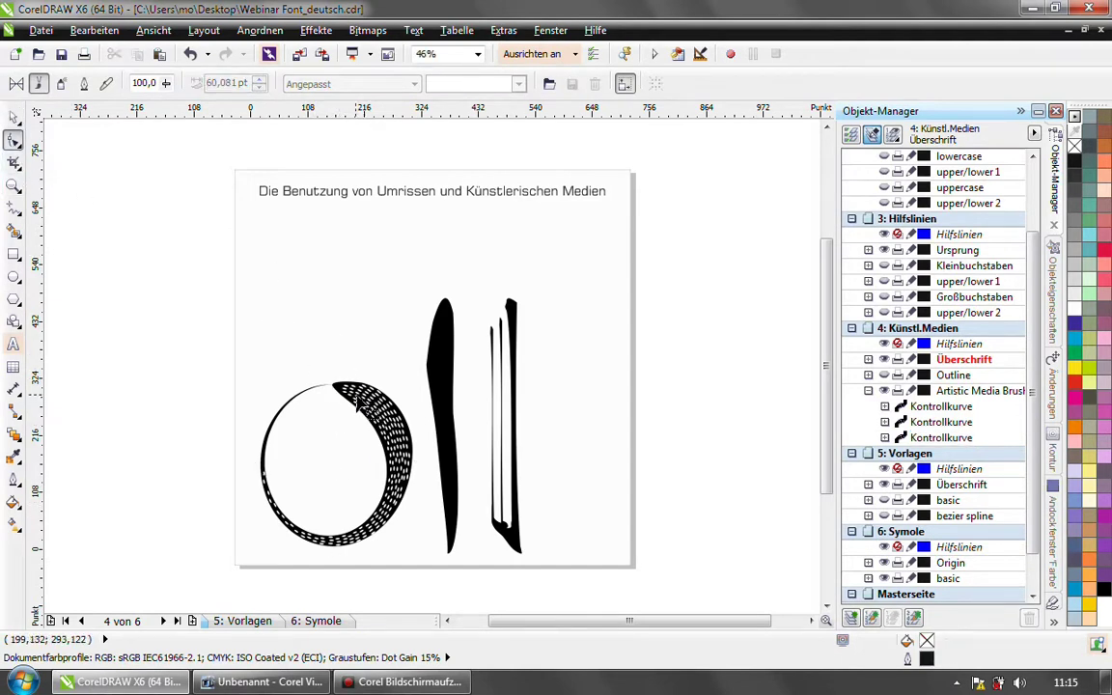
{"action": "left_click", "coordinate": [355, 406]}
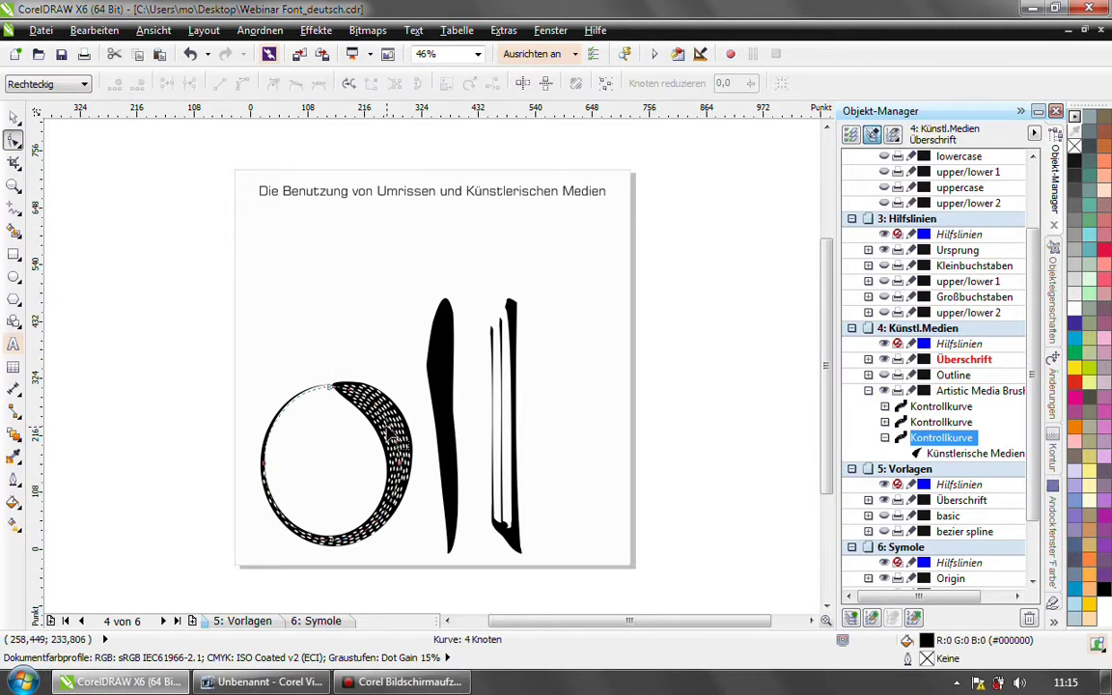
{"action": "left_click_drag", "start_coordinate": [351, 416], "coordinate": [350, 415]}
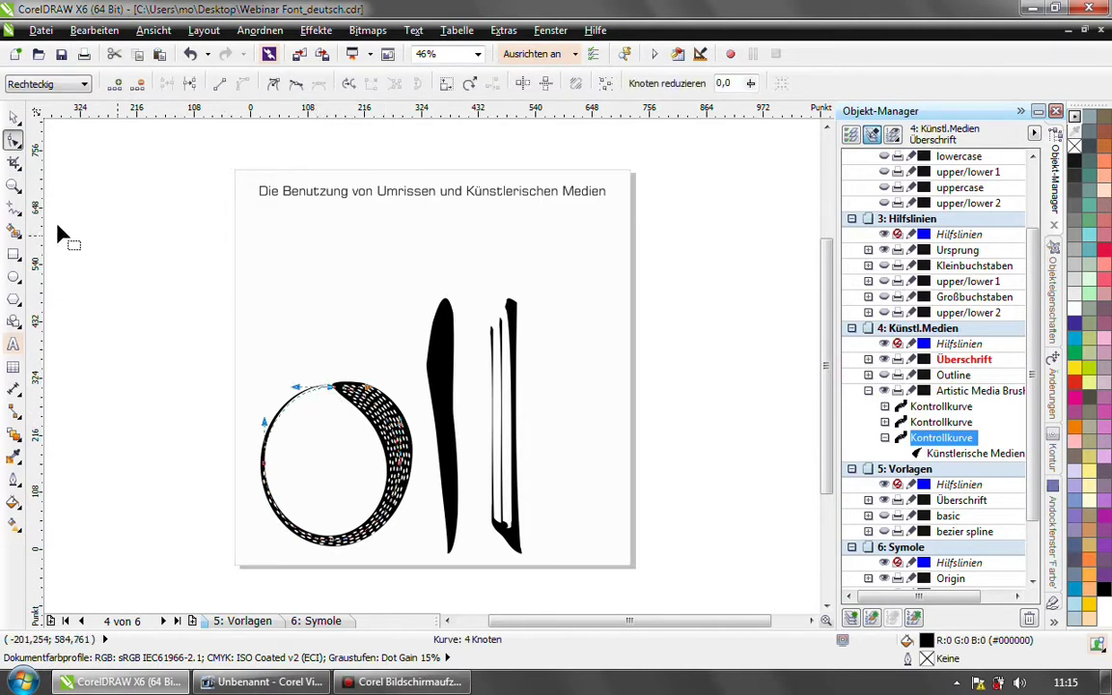
{"action": "left_click", "coordinate": [190, 83]}
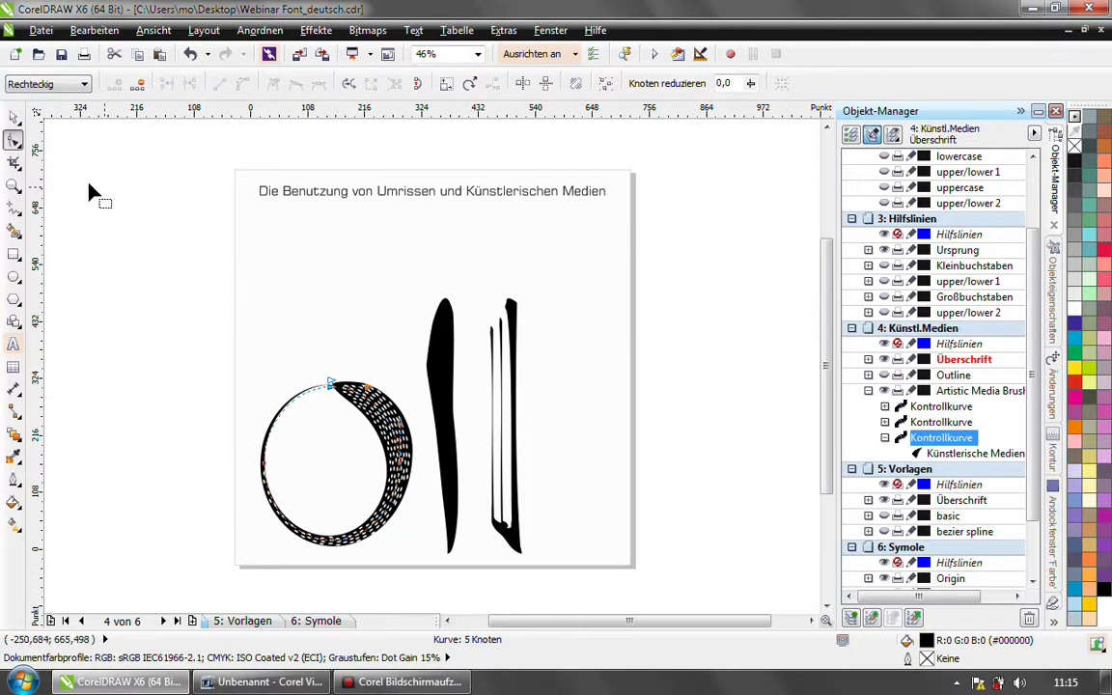
Step: Activate the Artistic Media tool for the o-shaped stroke and bring up the Künstlerische Medien brush library
{"action": "left_click", "coordinate": [15, 216]}
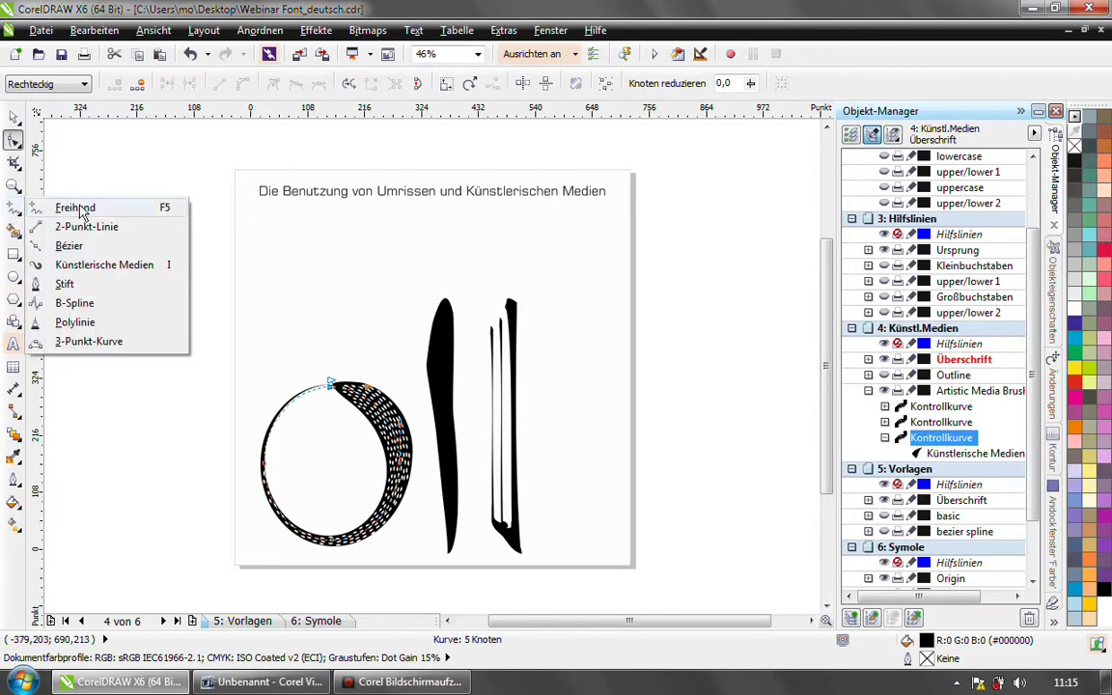
{"action": "left_click", "coordinate": [99, 268]}
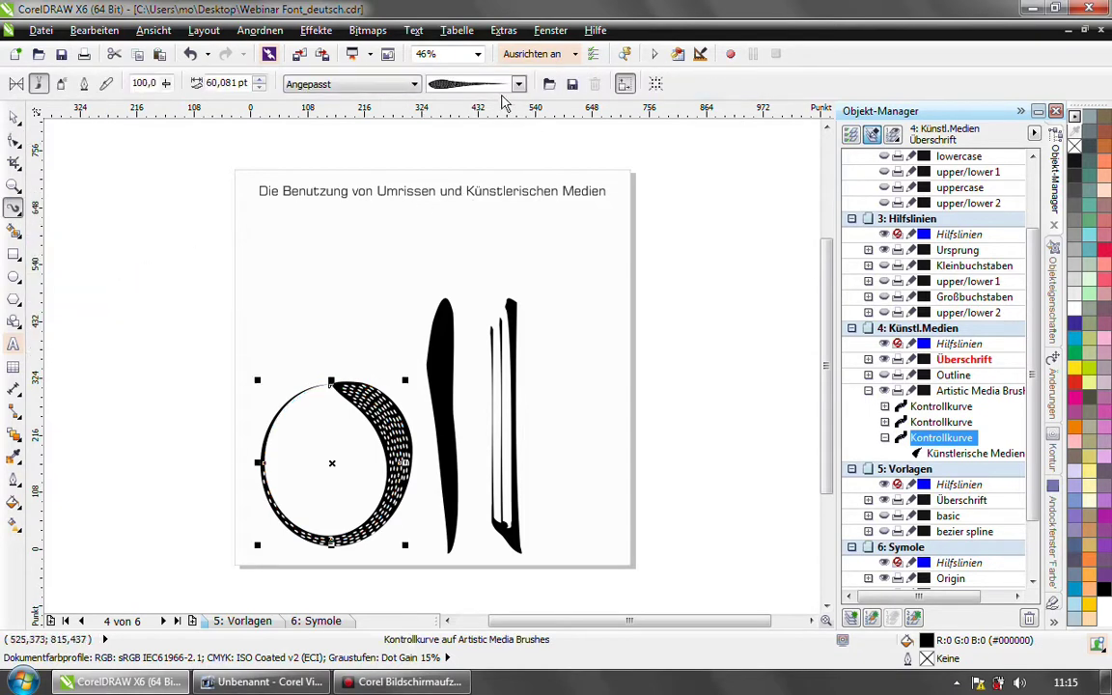
{"action": "left_click", "coordinate": [625, 84]}
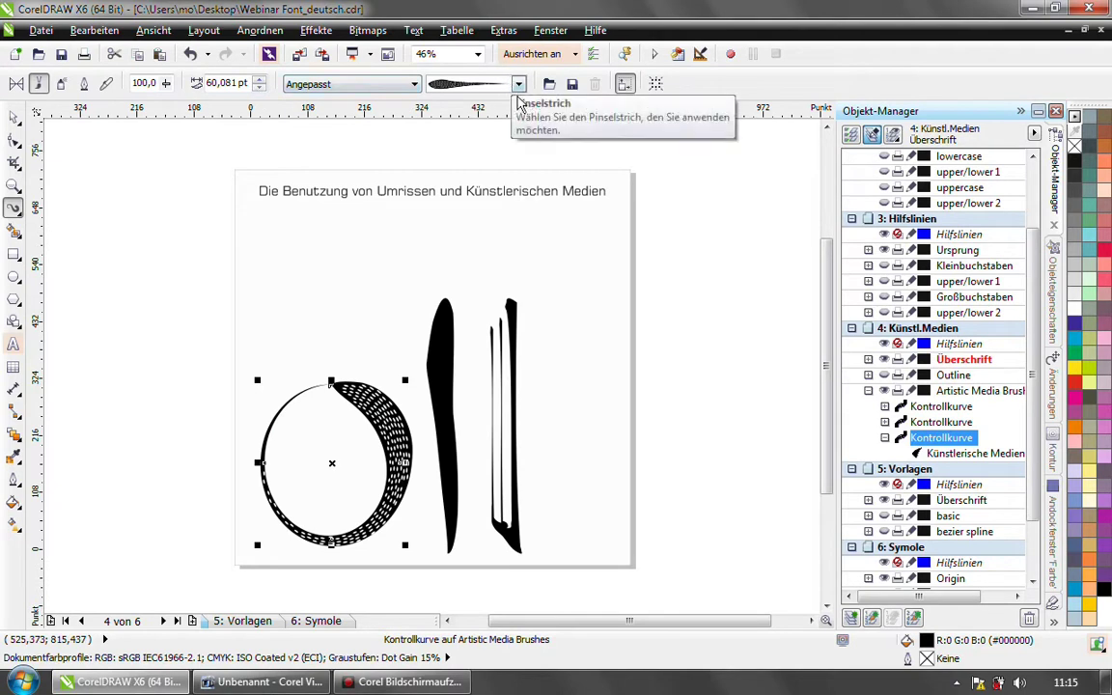
{"action": "left_click", "coordinate": [550, 30]}
{"action": "mouse_move", "coordinate": [678, 184]}
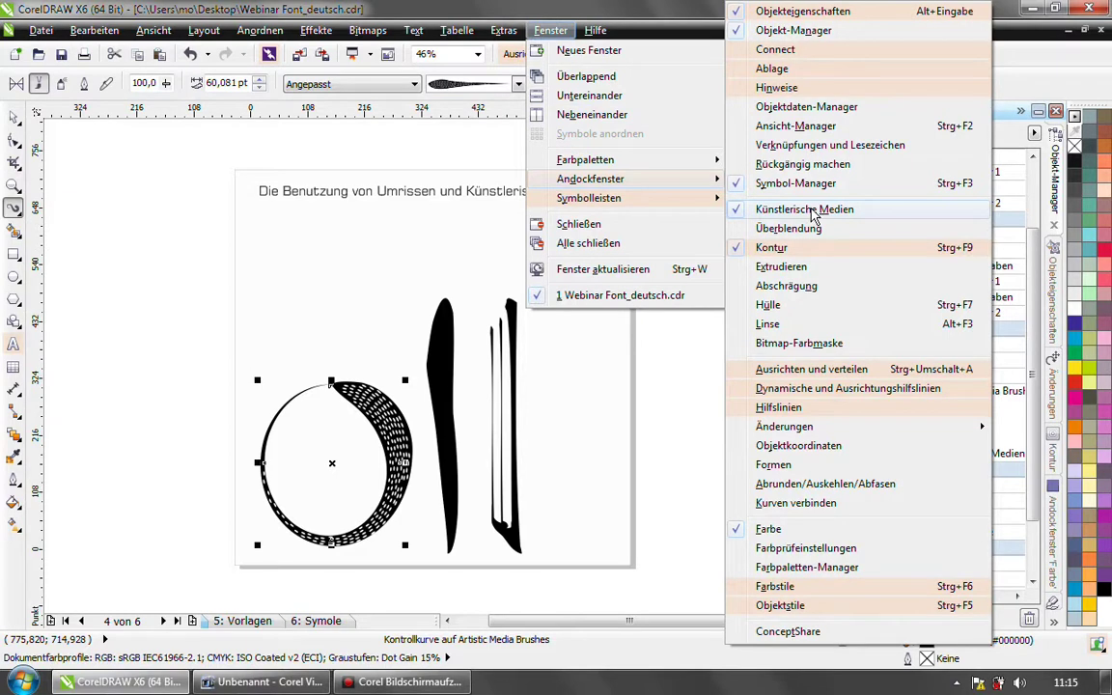
{"action": "left_click", "coordinate": [681, 367]}
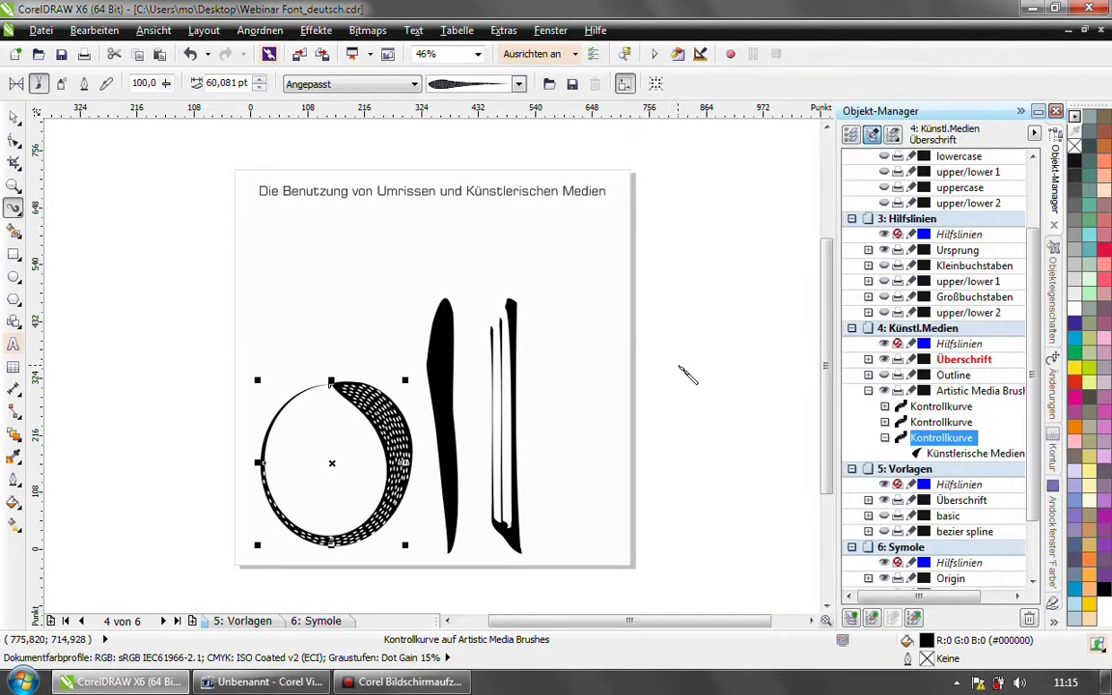
{"action": "right_click", "coordinate": [1056, 628]}
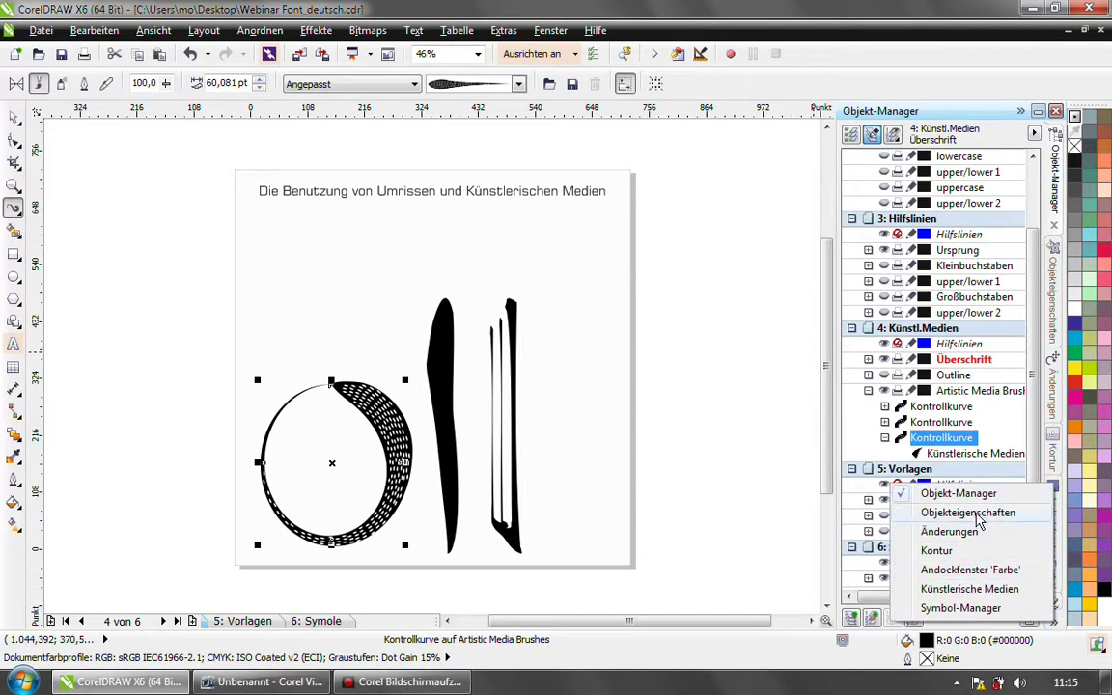
{"action": "left_click", "coordinate": [969, 589]}
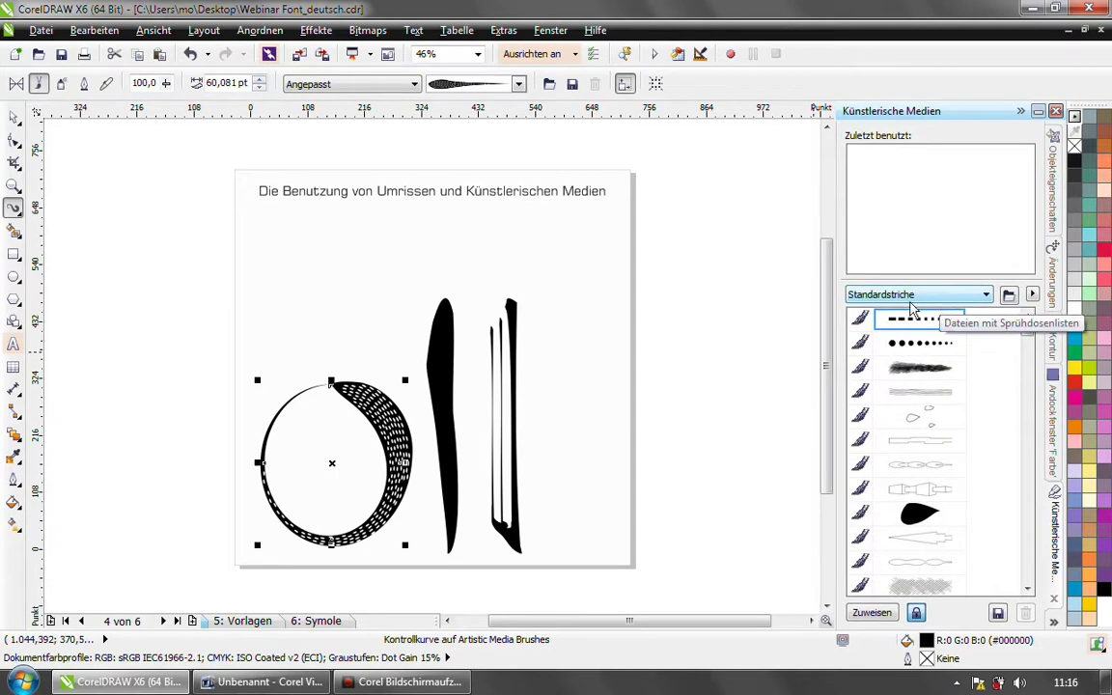
Step: Try the dotted brush from Standardstriche on the o-shaped stroke, apply the dashed brush instead, and select the tapered vertical stroke
{"action": "left_click", "coordinate": [1033, 296]}
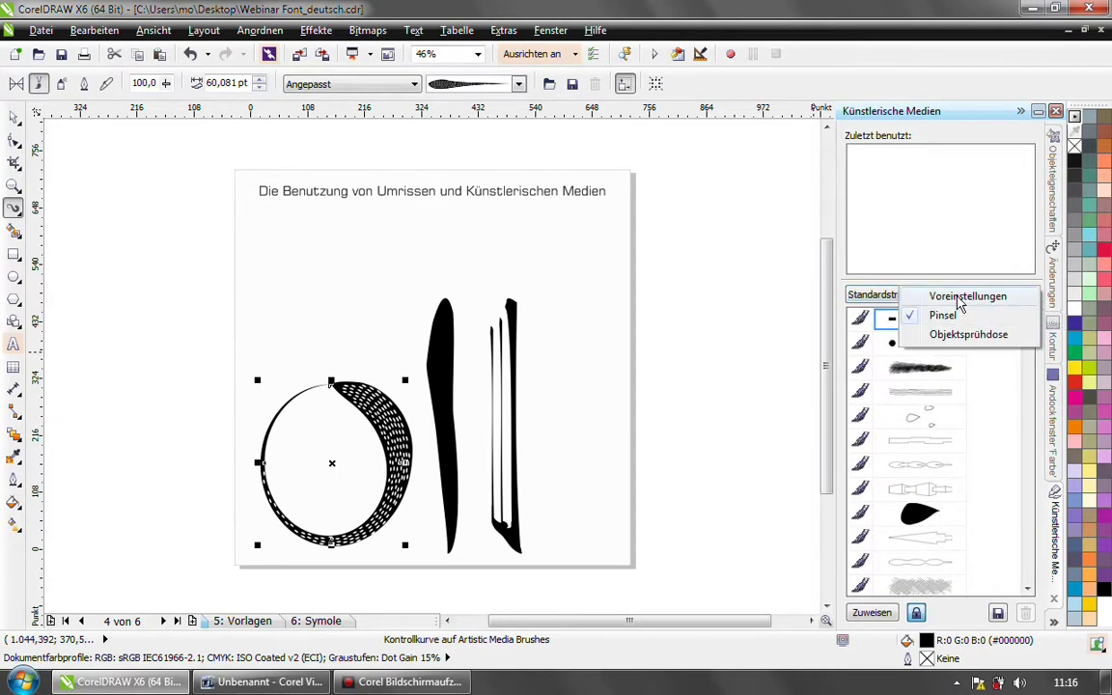
{"action": "left_click", "coordinate": [942, 316]}
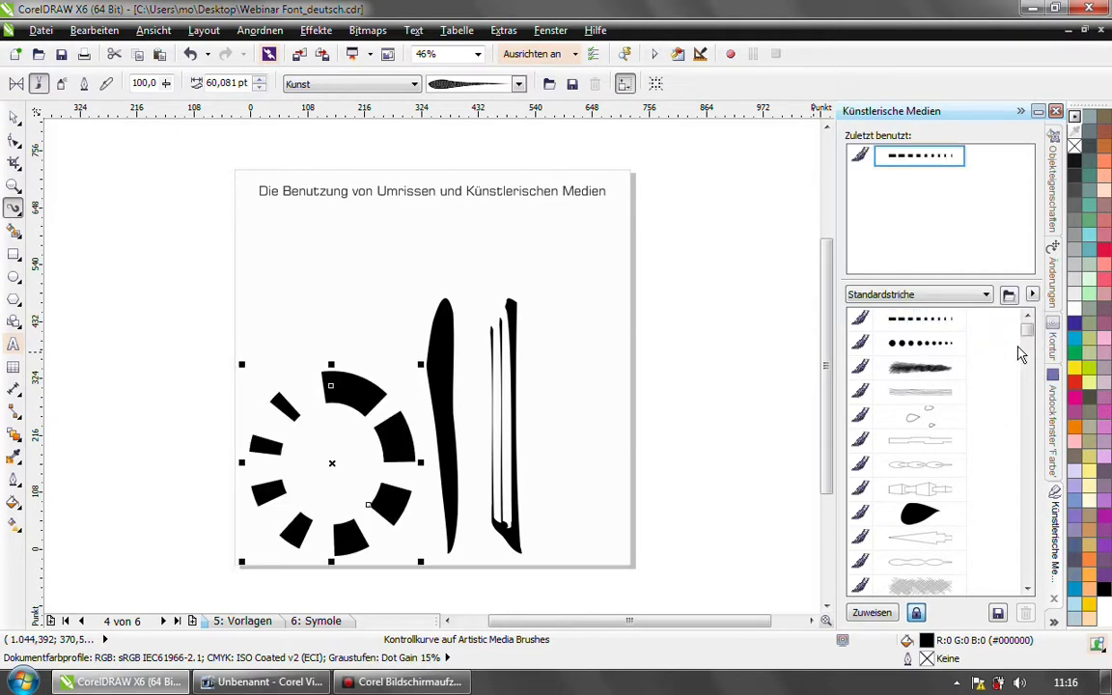
{"action": "left_click", "coordinate": [921, 346]}
{"action": "left_click", "coordinate": [919, 319]}
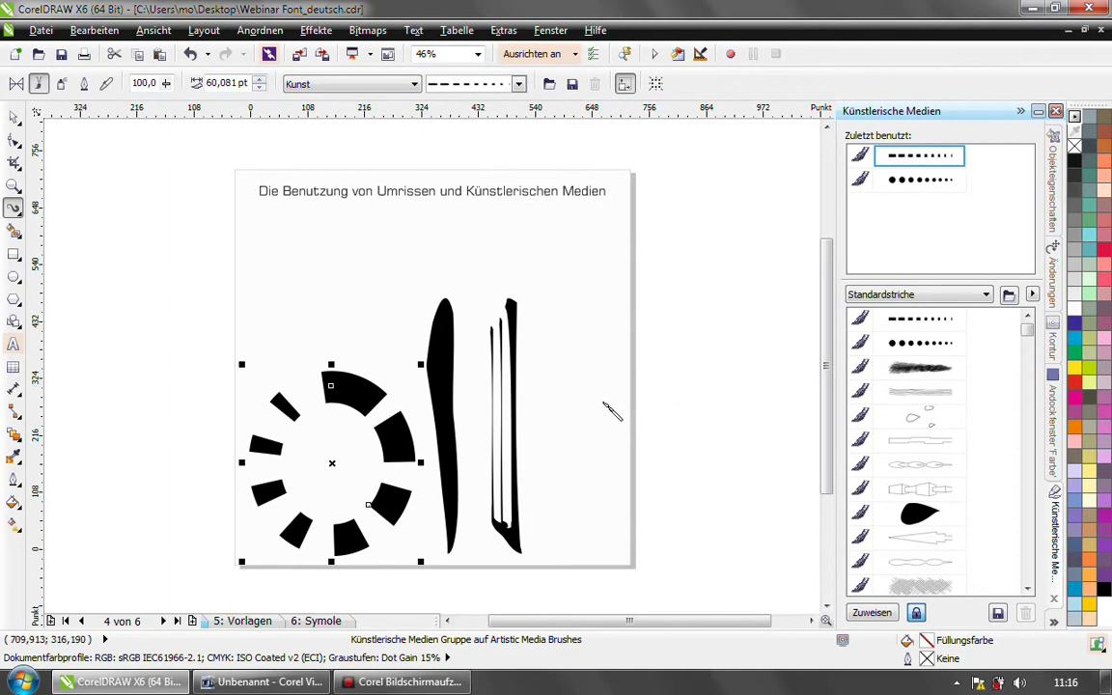
{"action": "left_click", "coordinate": [442, 325]}
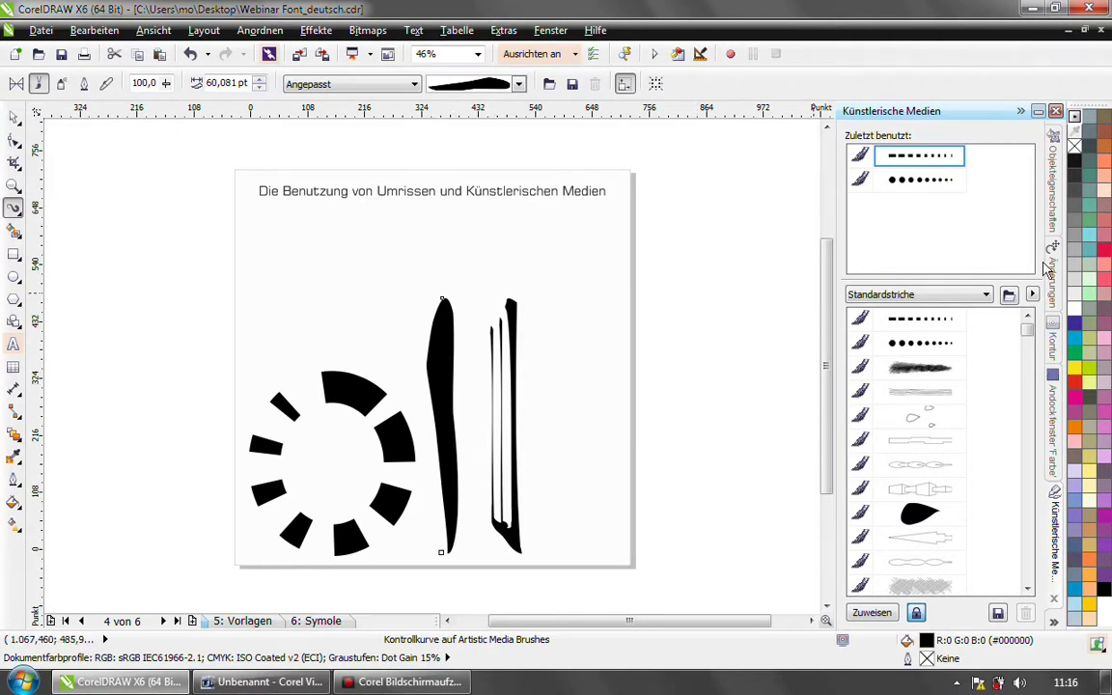
Step: Return to the Objekt-Manager and collapse pages 4: Künstl.Medien, 3: Hilfslinien and 2: Dokumenteinstellungen
{"action": "left_click", "coordinate": [1055, 620]}
{"action": "left_click", "coordinate": [961, 496]}
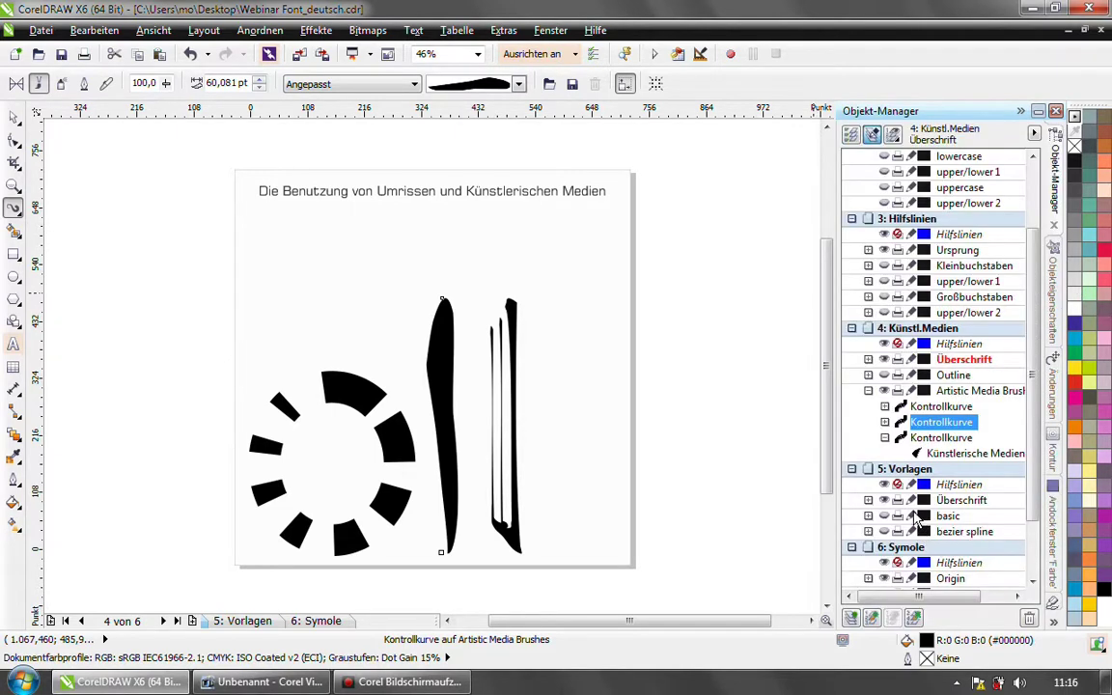
{"action": "left_click", "coordinate": [852, 329]}
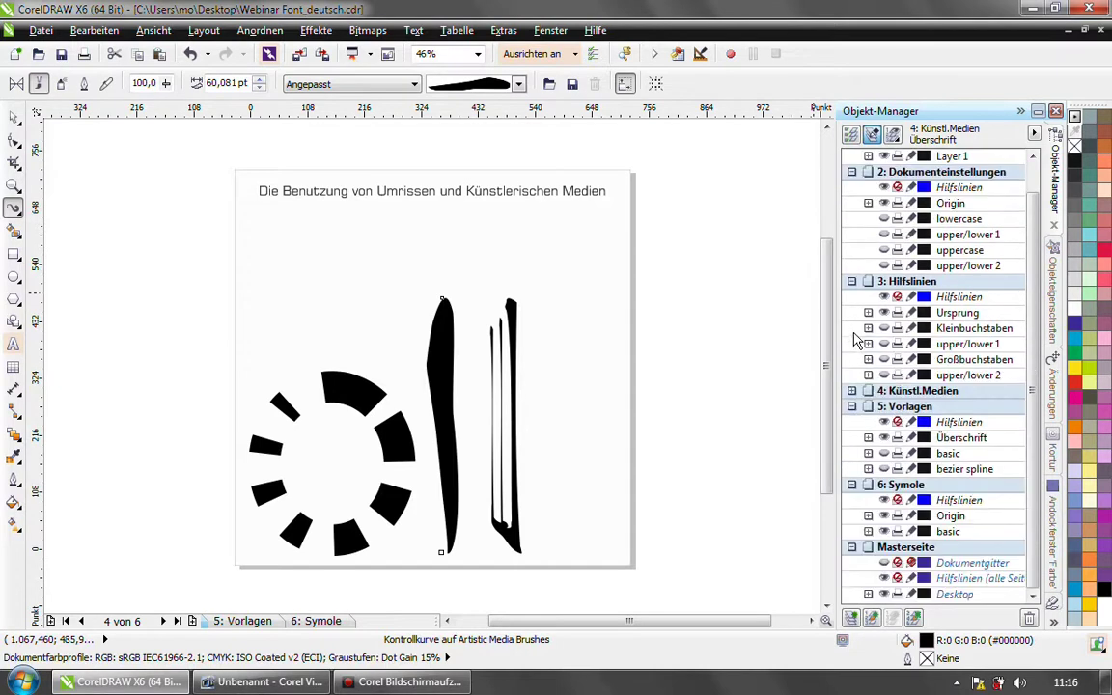
{"action": "left_click", "coordinate": [853, 281]}
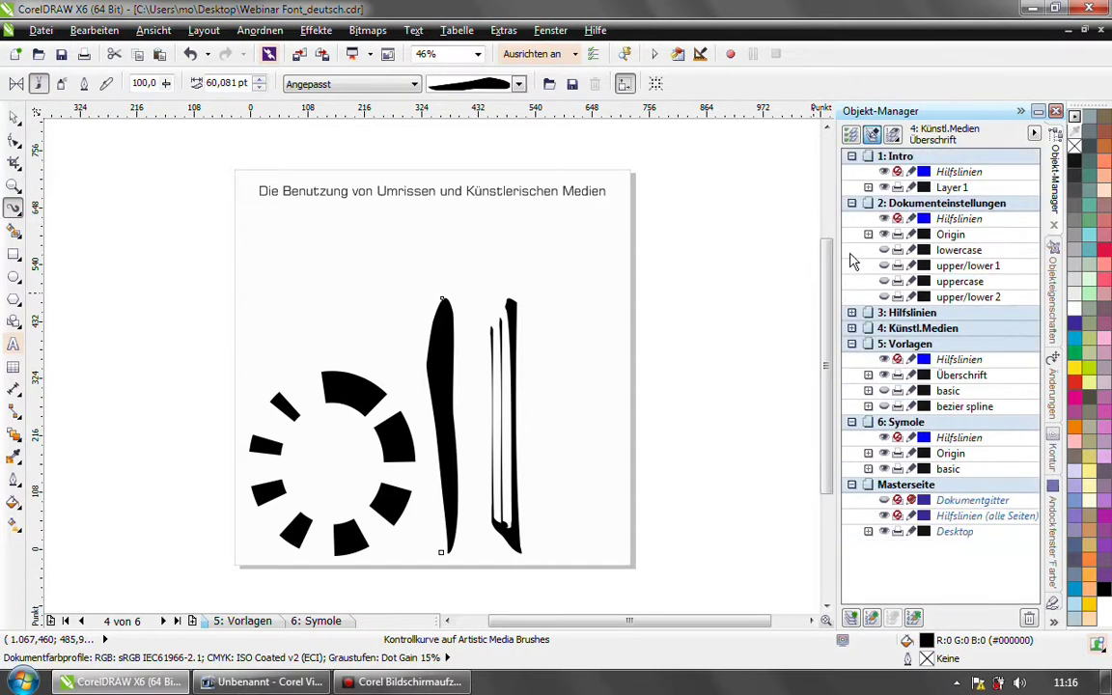
{"action": "left_click", "coordinate": [852, 203]}
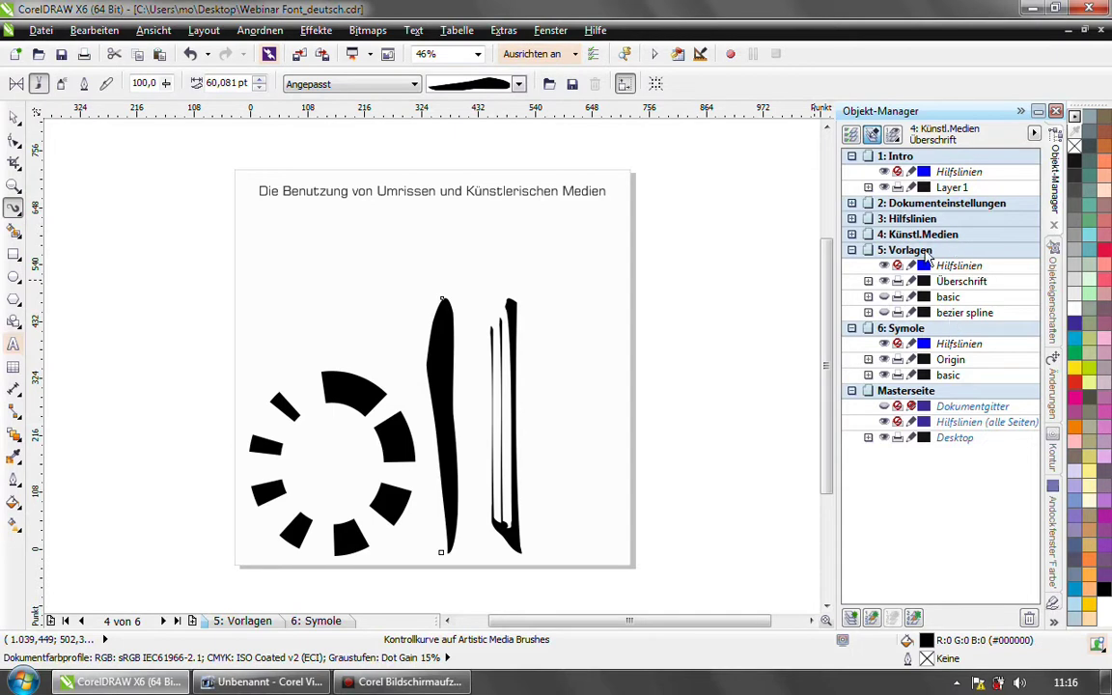
Step: Go to the Überschrift layer of page 5: Vorlagen, view the basic layer's letter parts, and show the bezier spline layer in its place
{"action": "left_click", "coordinate": [965, 282]}
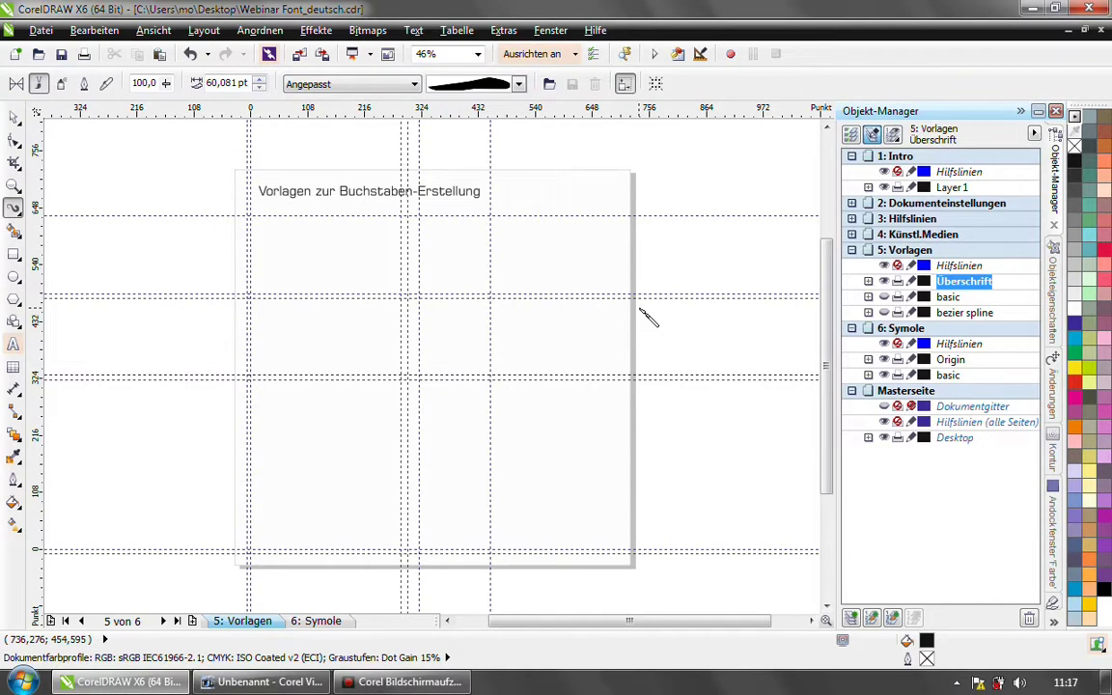
{"action": "left_click", "coordinate": [885, 312]}
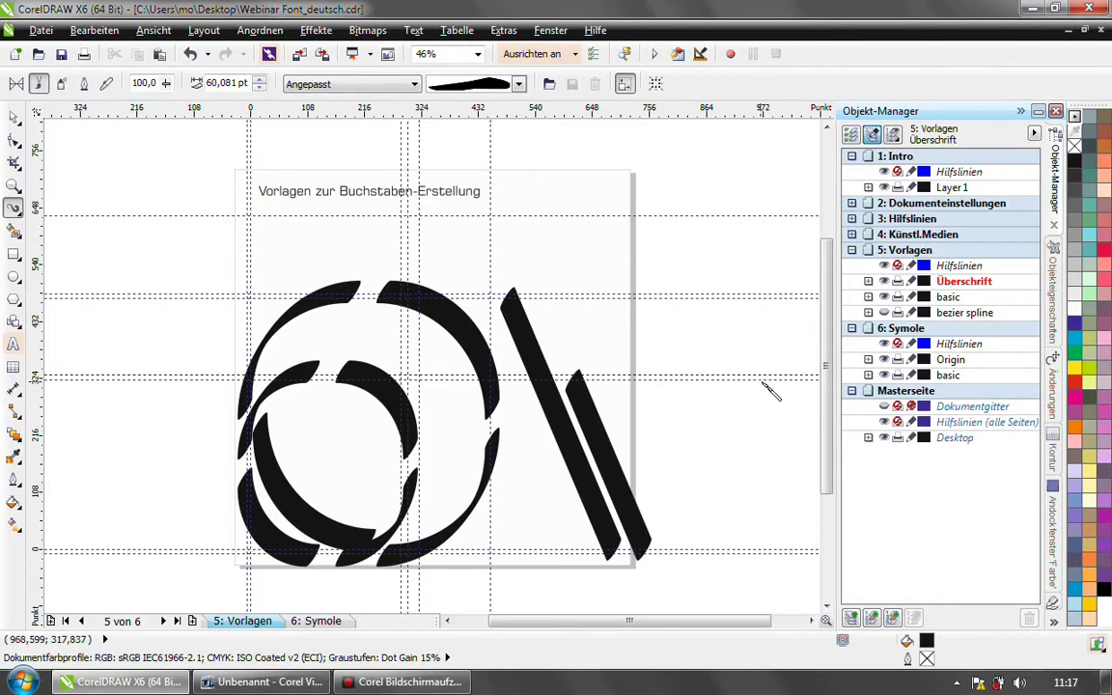
{"action": "left_click", "coordinate": [885, 298]}
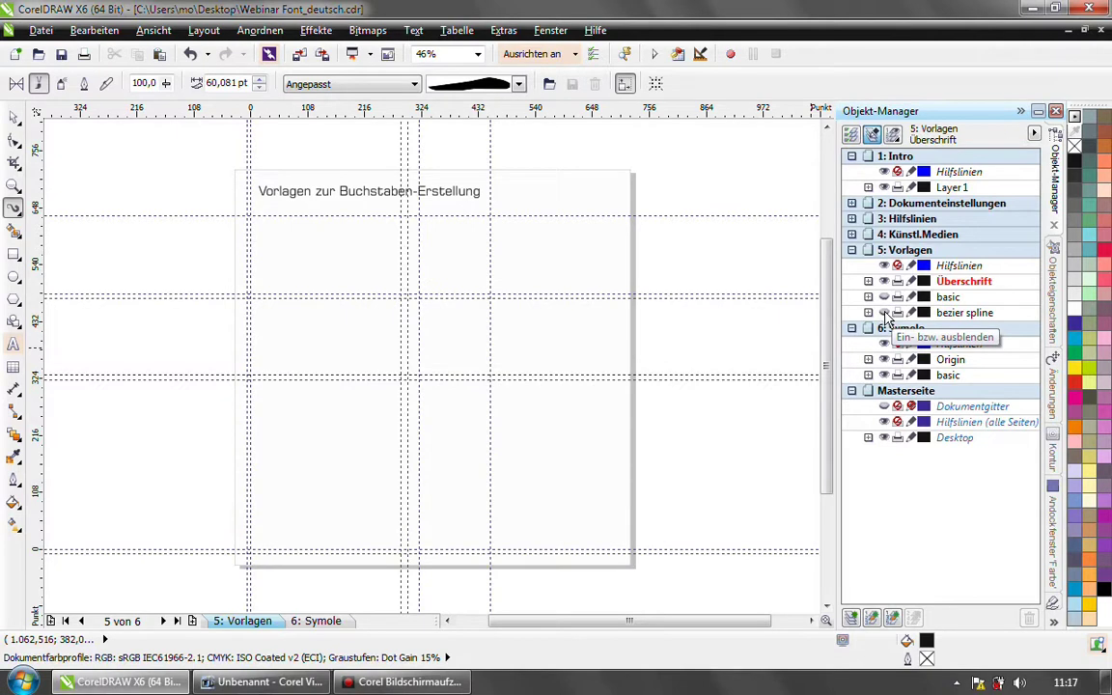
{"action": "left_click", "coordinate": [884, 313]}
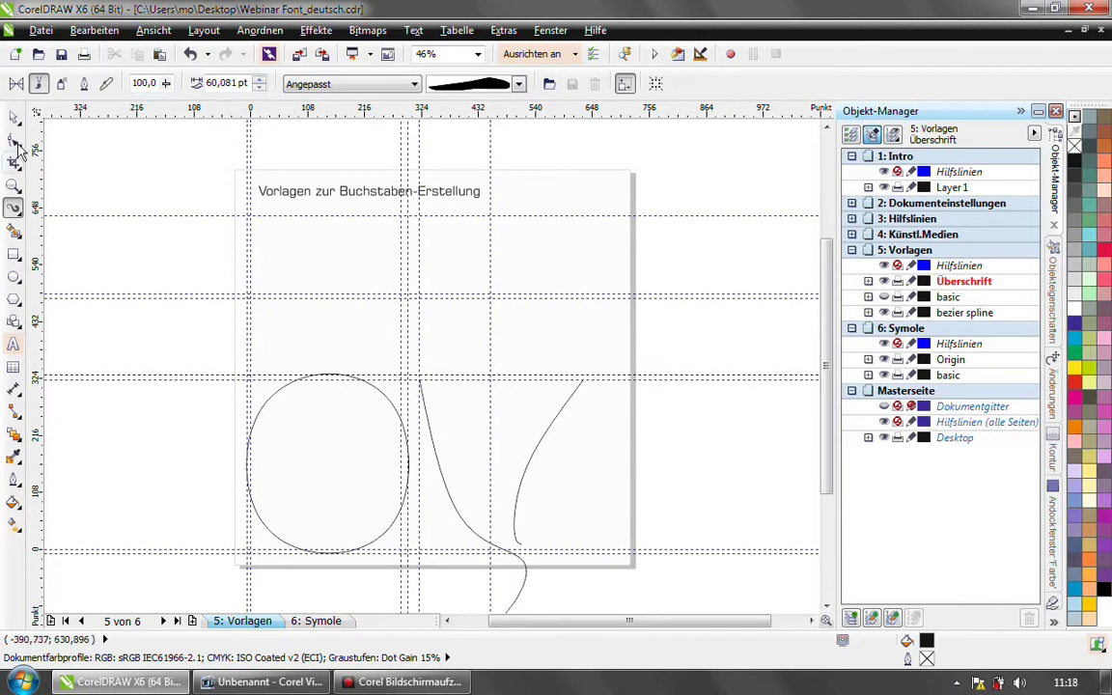
Step: Draw a closed round B-spline about 217 pt wide and 198 pt high over the page's upper right edge, and delete it
{"action": "left_click", "coordinate": [15, 207]}
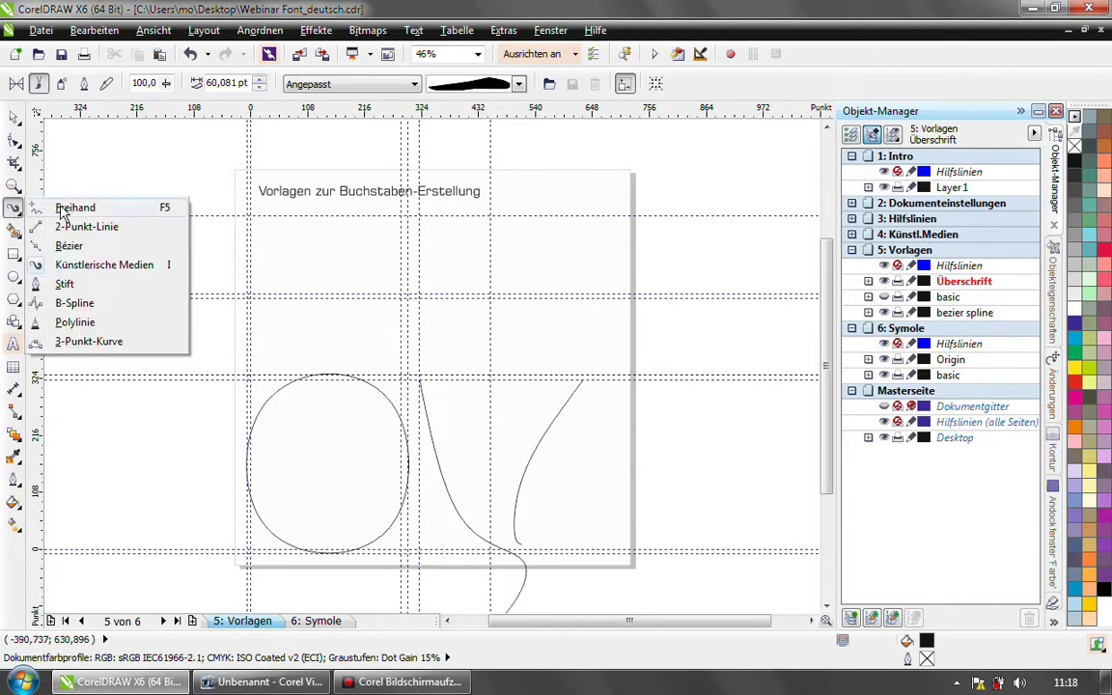
{"action": "left_click", "coordinate": [75, 304]}
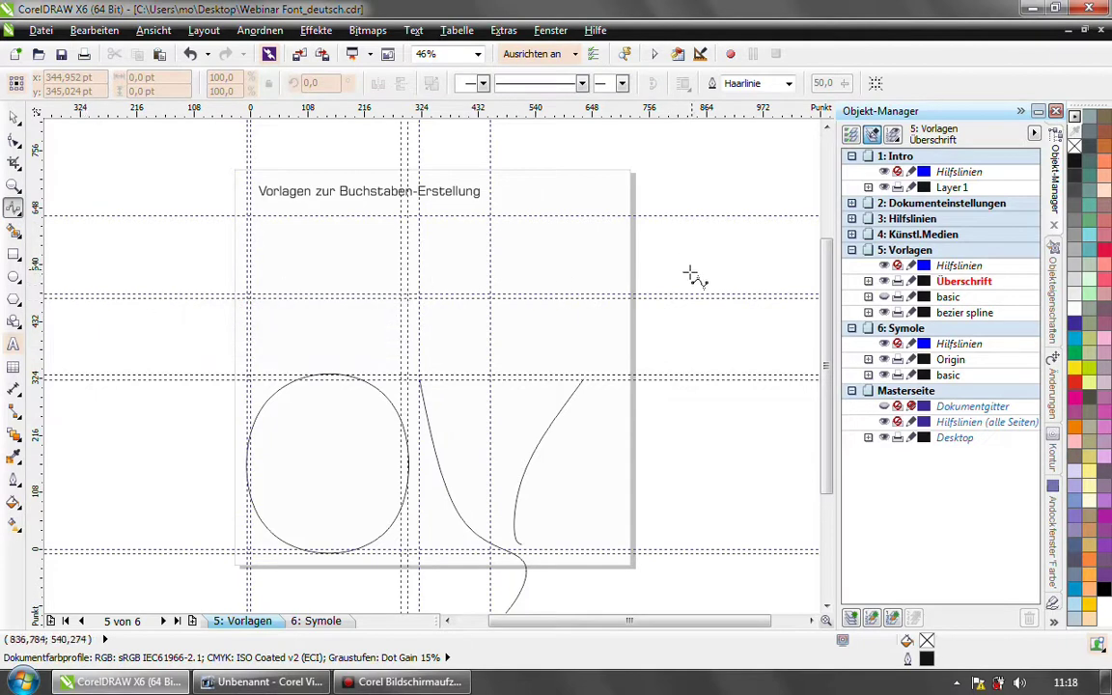
{"action": "left_click", "coordinate": [656, 232]}
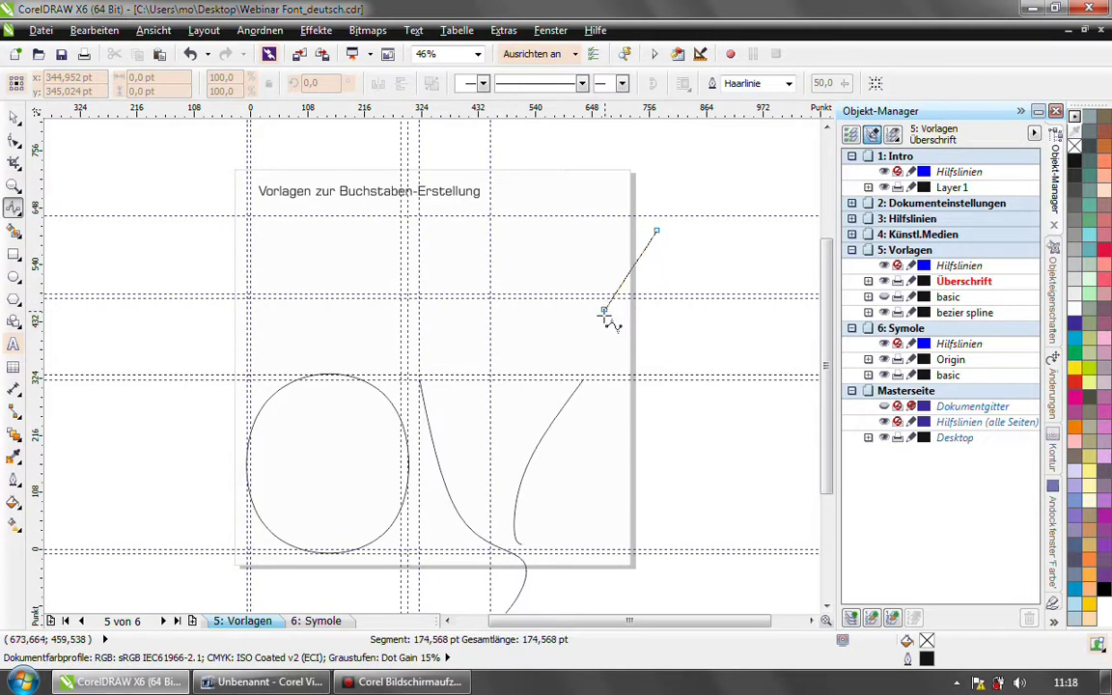
{"action": "left_click", "coordinate": [605, 314]}
{"action": "left_click", "coordinate": [681, 362]}
{"action": "left_click", "coordinate": [744, 317]}
{"action": "left_click", "coordinate": [743, 251]}
{"action": "left_click", "coordinate": [657, 230]}
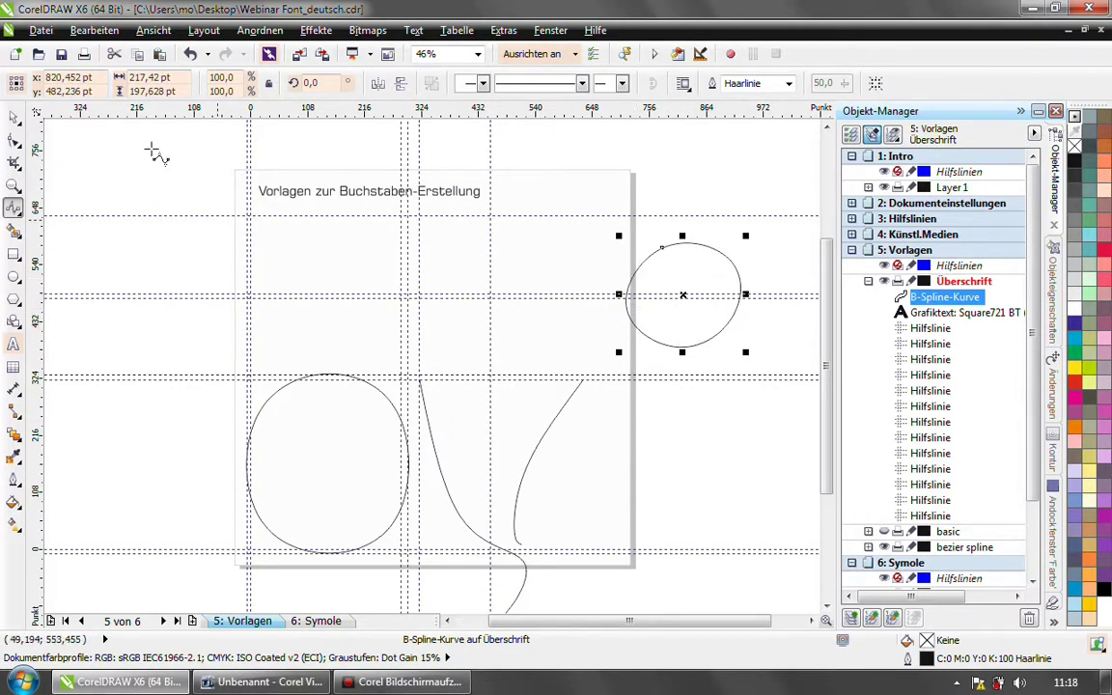
{"action": "left_click", "coordinate": [15, 118]}
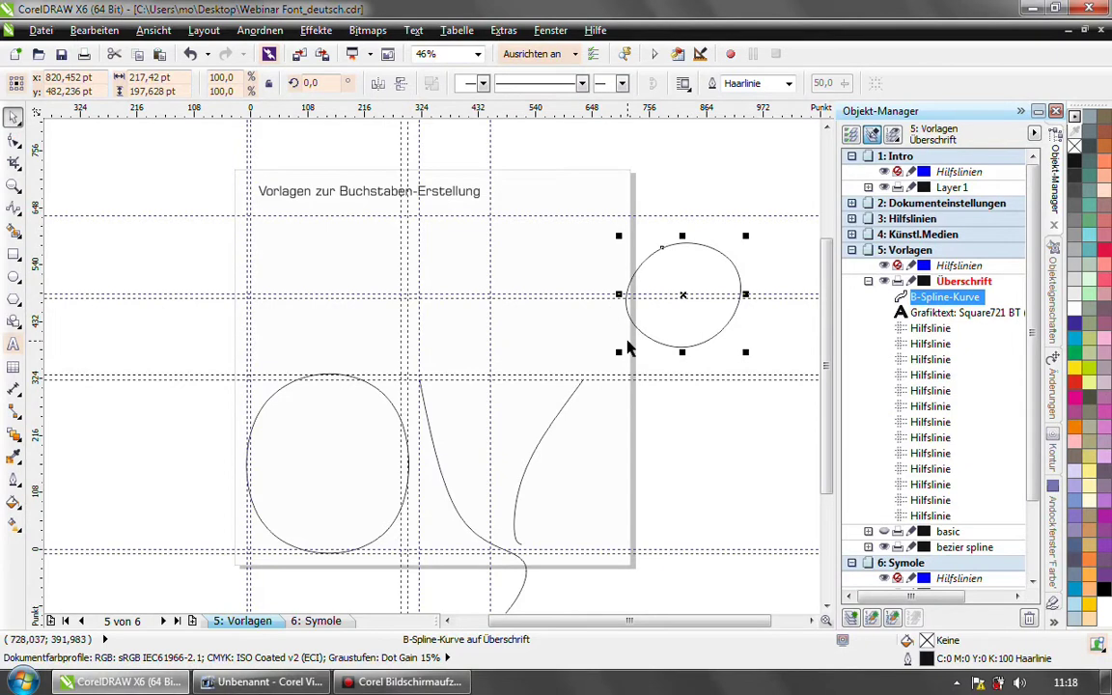
{"action": "key", "text": "Delete"}
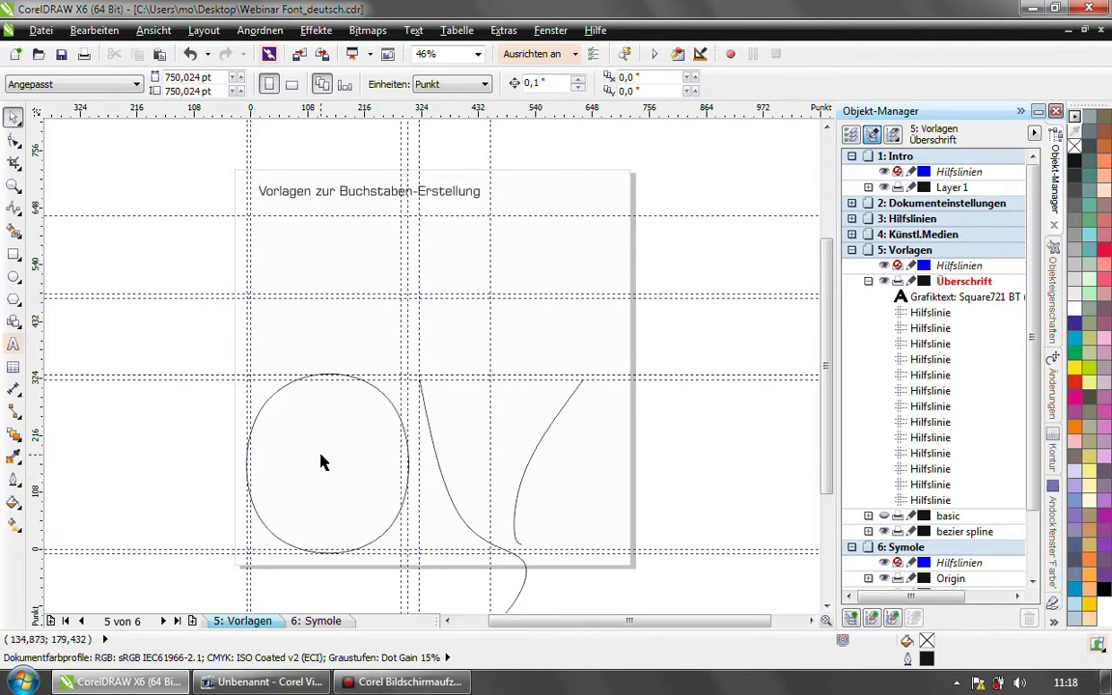
Step: Move the lower-left control point of the o-shaped B-spline slightly downward with the Shape tool
{"action": "left_click", "coordinate": [382, 399]}
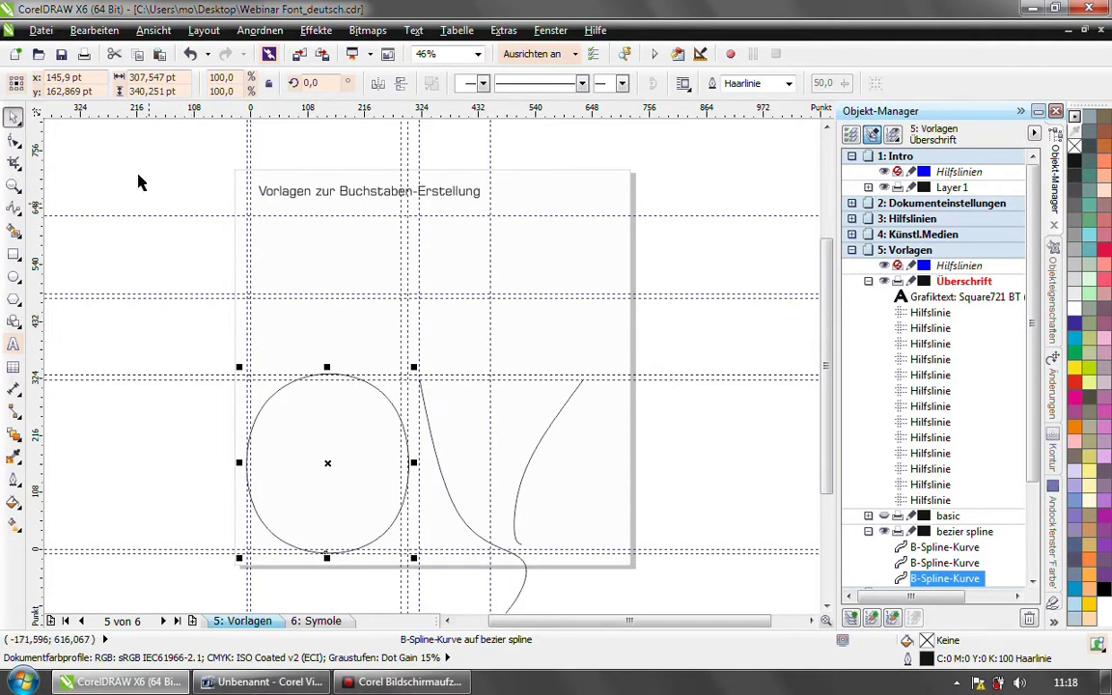
{"action": "left_click", "coordinate": [14, 141]}
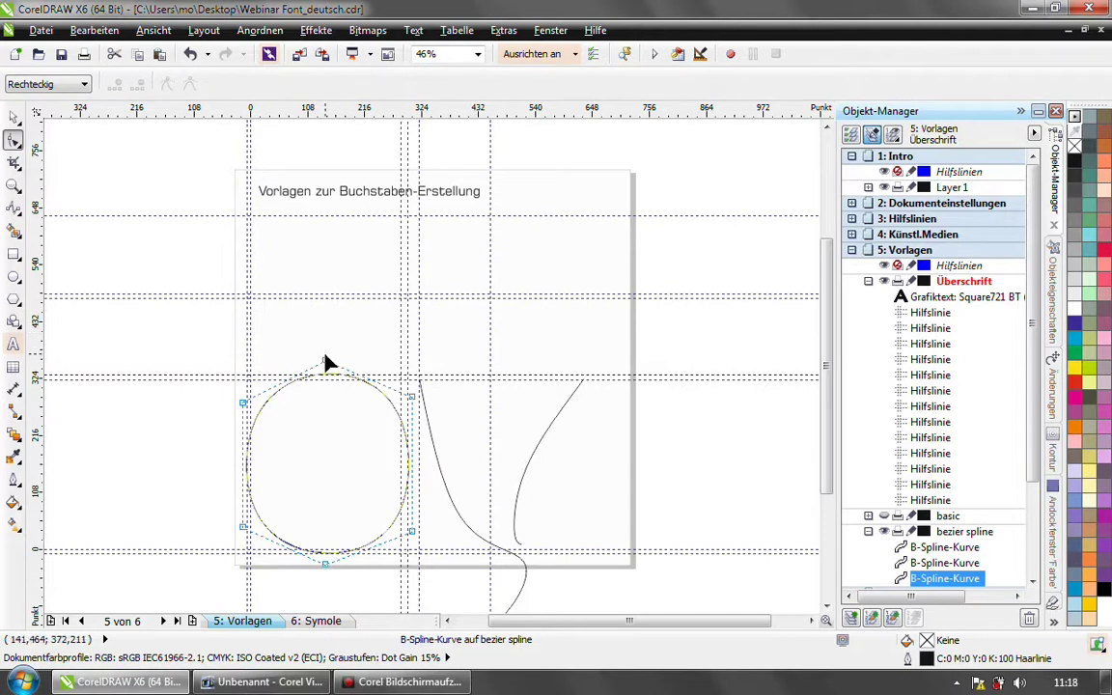
{"action": "mouse_move", "coordinate": [240, 529]}
{"action": "left_mouse_down"}
{"action": "mouse_move", "coordinate": [269, 525]}
{"action": "mouse_move", "coordinate": [241, 535]}
{"action": "left_mouse_up"}
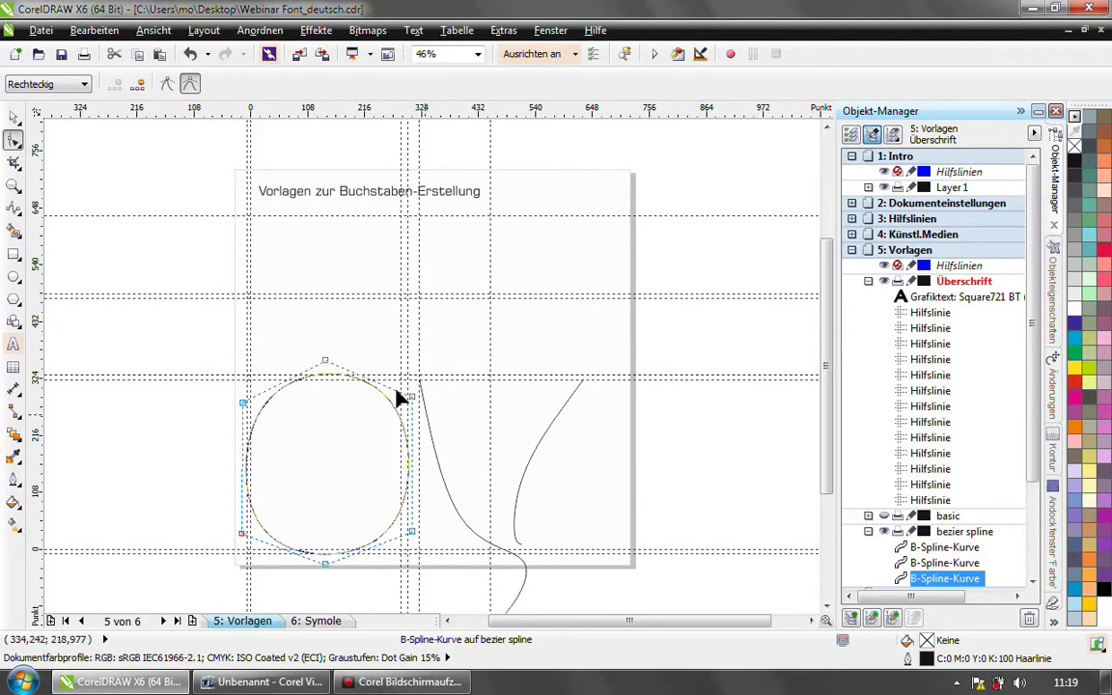
Step: Examine the control points of the two B-spline curves that form the y shape
{"action": "left_click_drag", "start_coordinate": [827, 390], "coordinate": [827, 445]}
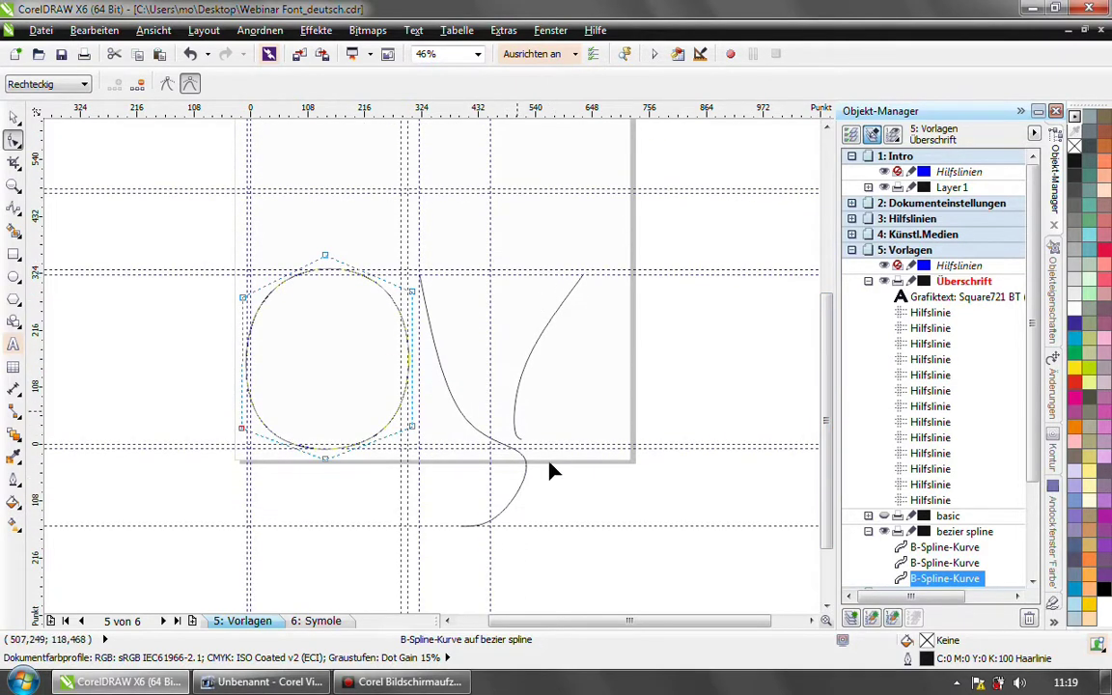
{"action": "left_click", "coordinate": [506, 514]}
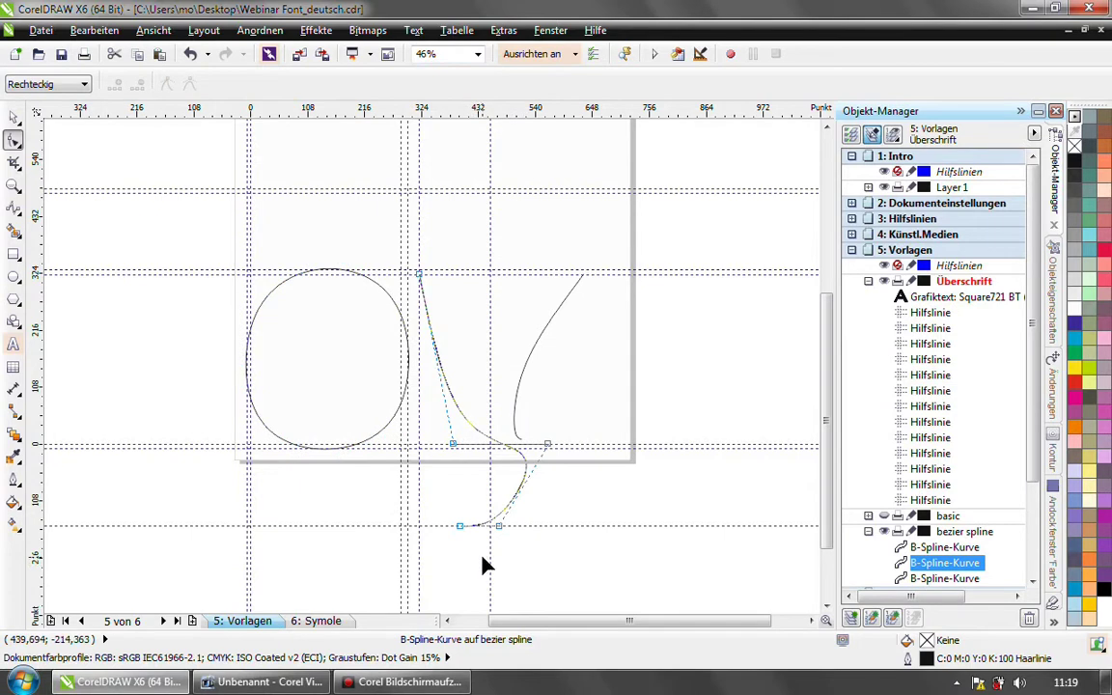
{"action": "left_click", "coordinate": [517, 429]}
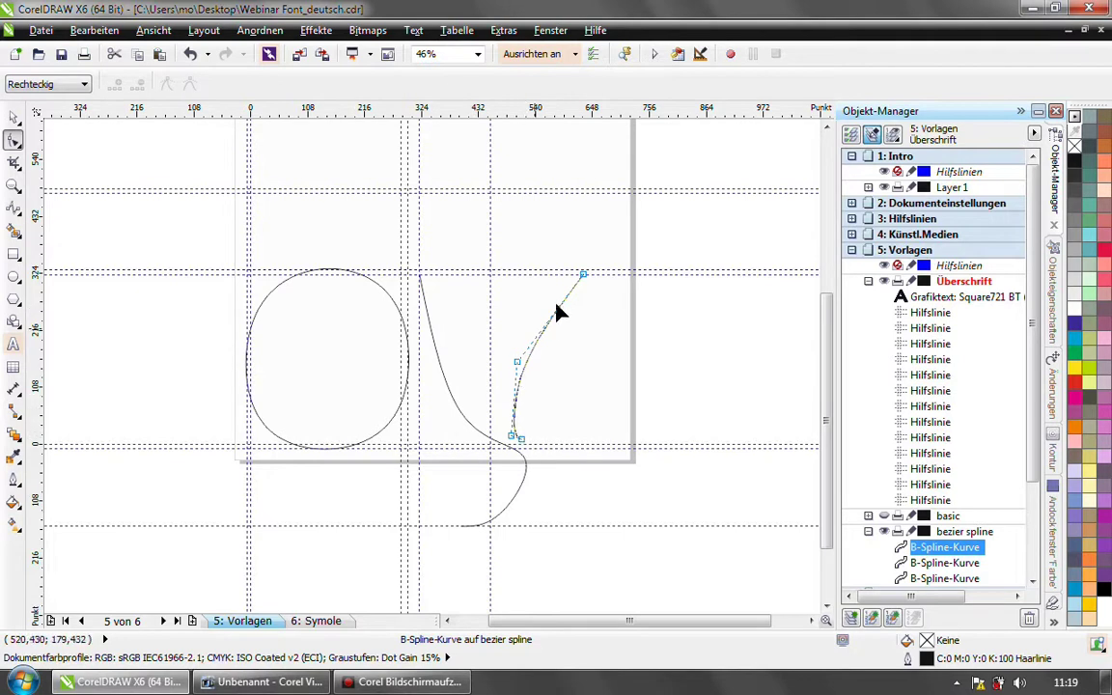
{"action": "left_click", "coordinate": [427, 315]}
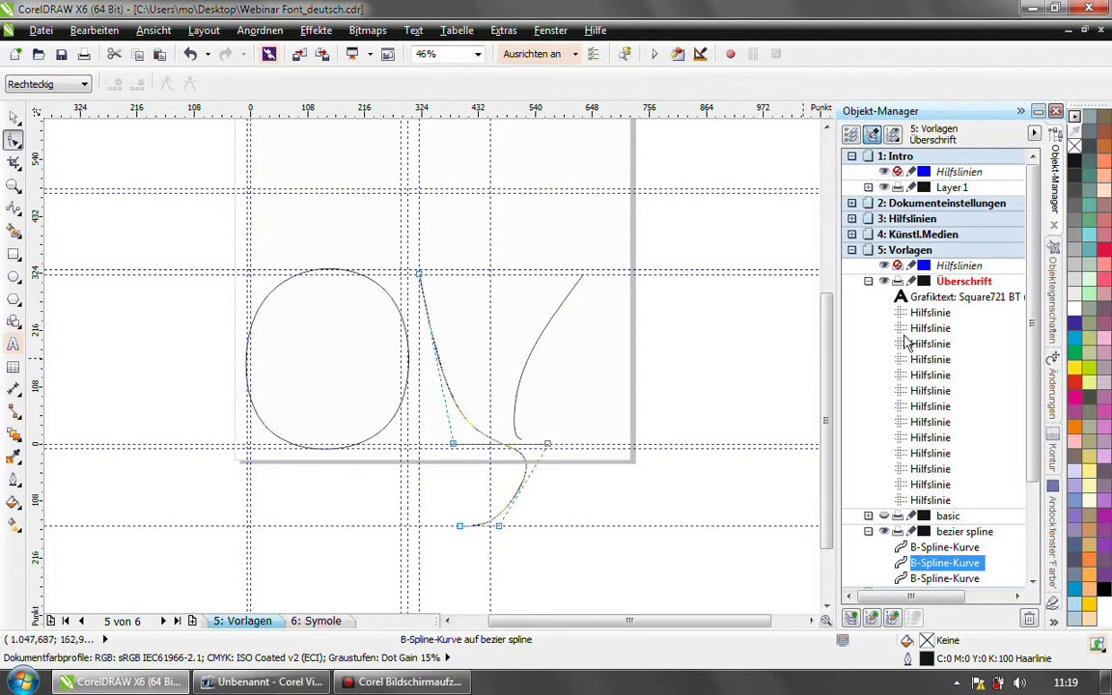
{"action": "left_click", "coordinate": [515, 415]}
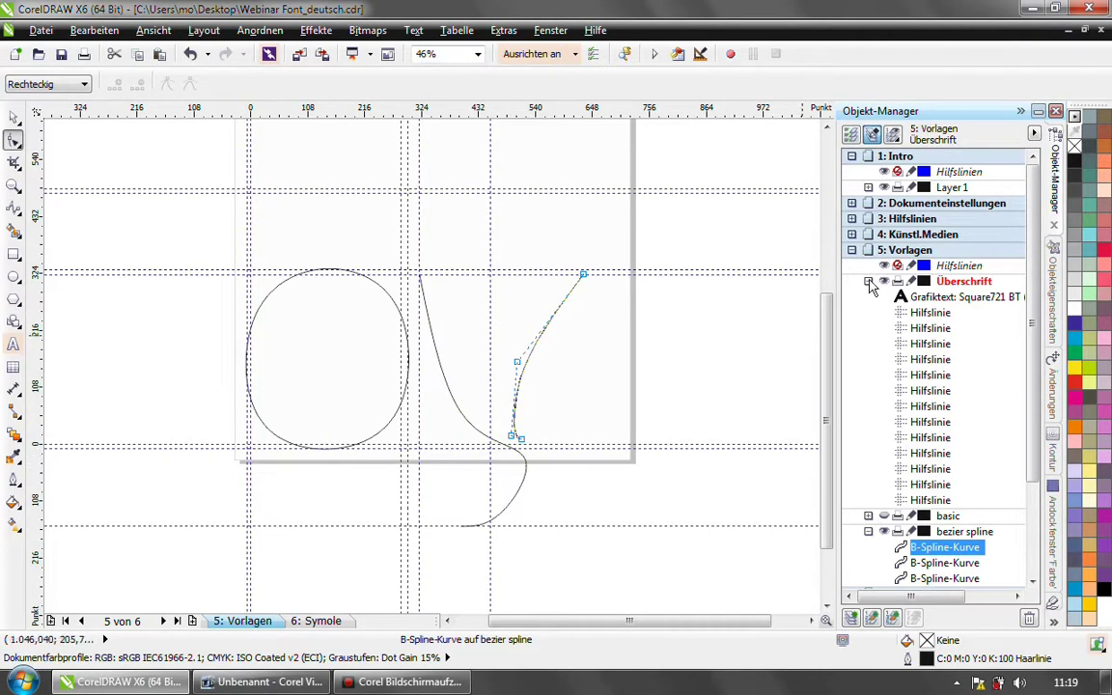
Step: Collapse and hide the bezier spline layer of page 5: Vorlagen
{"action": "left_click", "coordinate": [868, 532]}
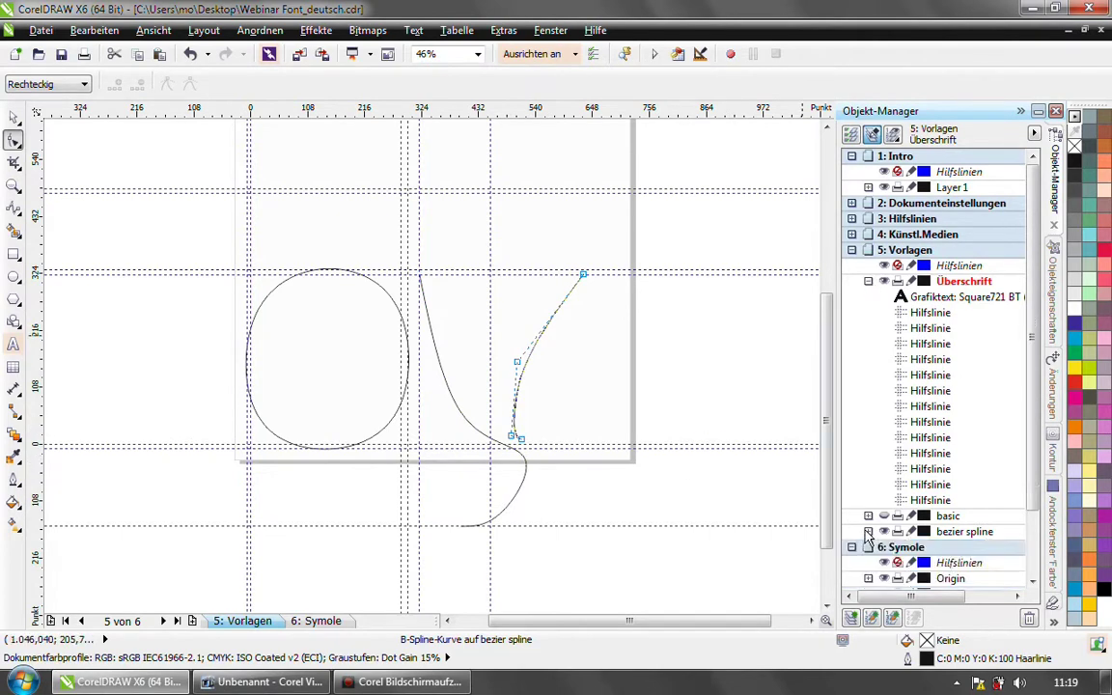
{"action": "left_click", "coordinate": [883, 532]}
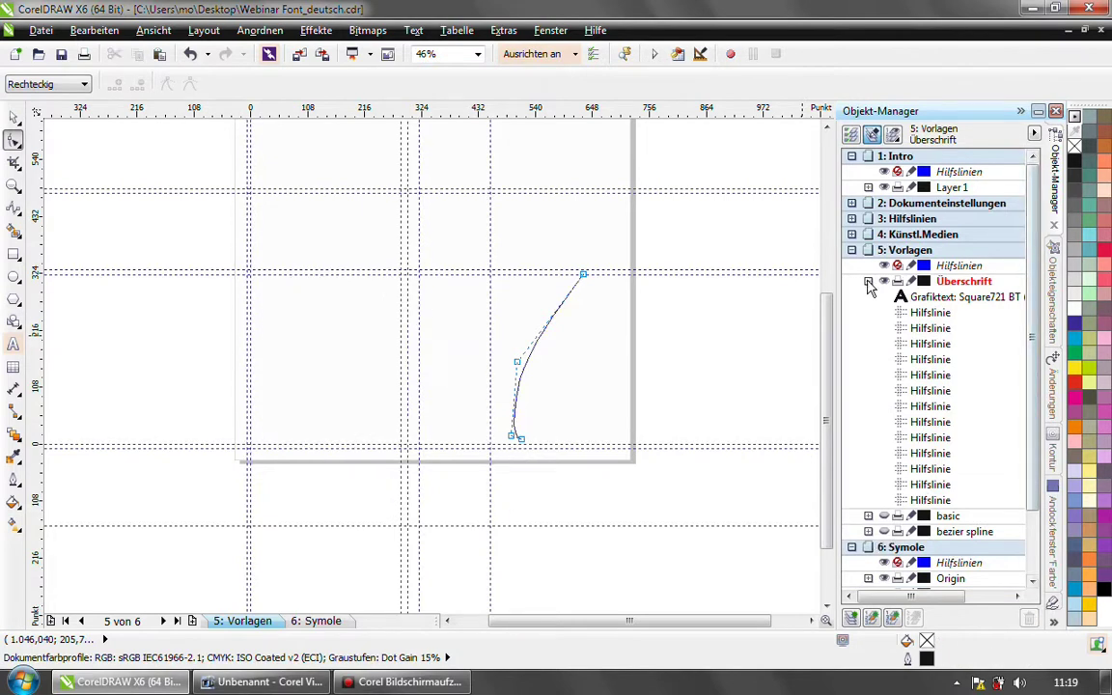
Step: Collapse the Überschrift layer of page 5: Vorlagen and activate the Origin layer of page 6: Symole
{"action": "left_click", "coordinate": [868, 282]}
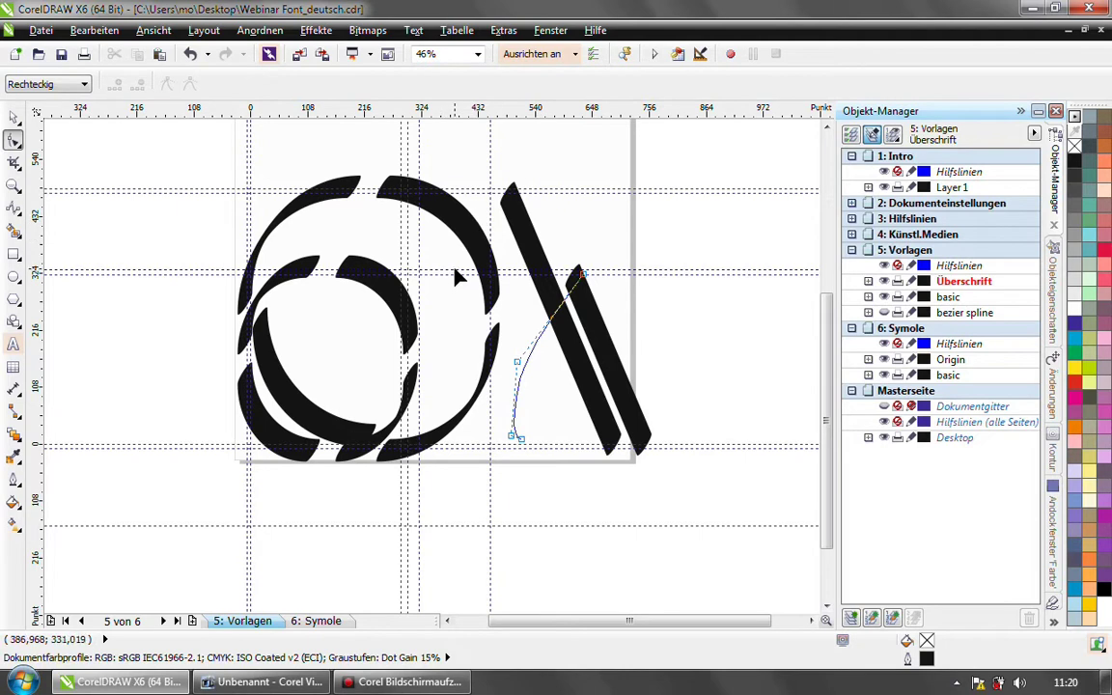
{"action": "left_click", "coordinate": [951, 360]}
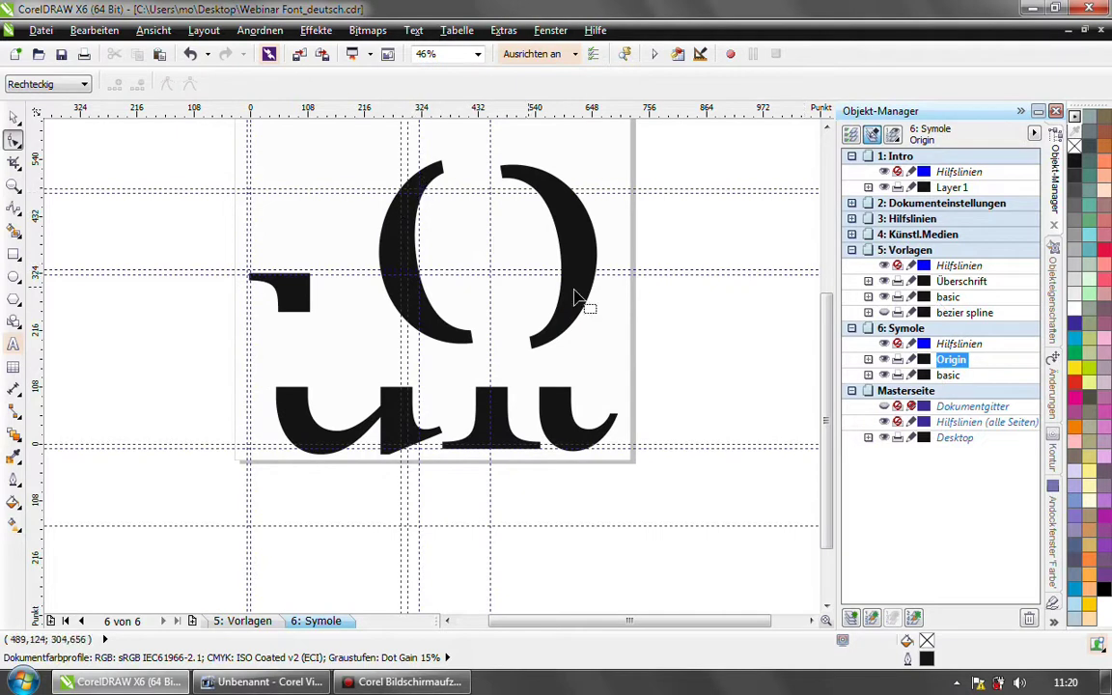
Step: Select the right-hand curved symbol beside the upper parenthesis shape and view the commands available for it
{"action": "left_click", "coordinate": [13, 118]}
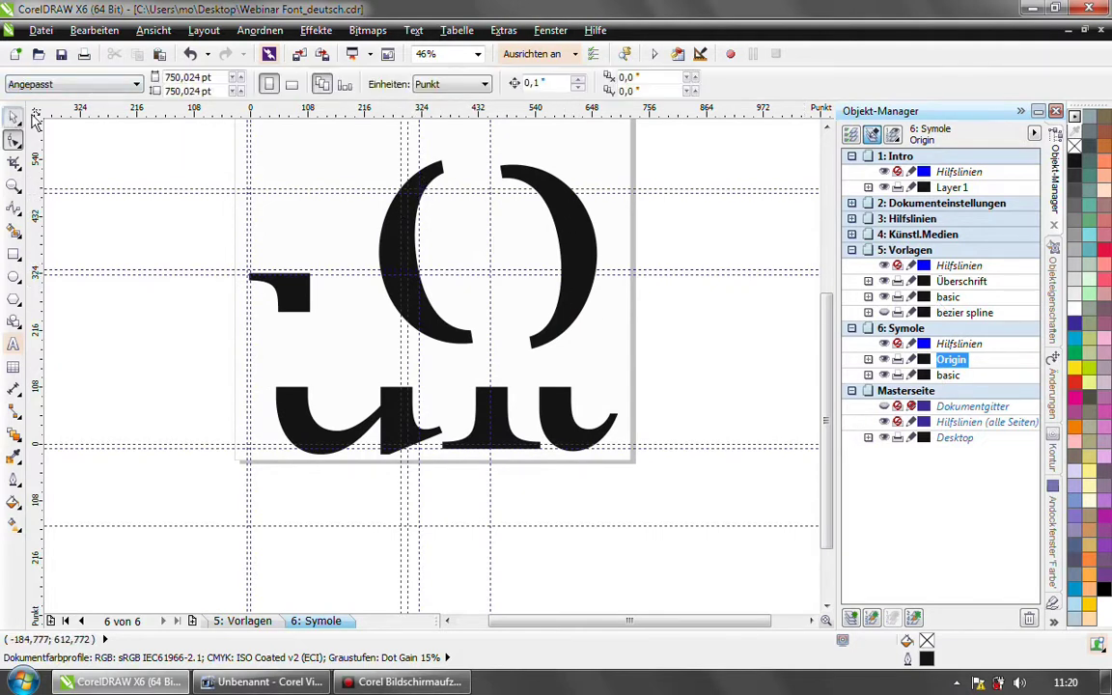
{"action": "left_click", "coordinate": [592, 242]}
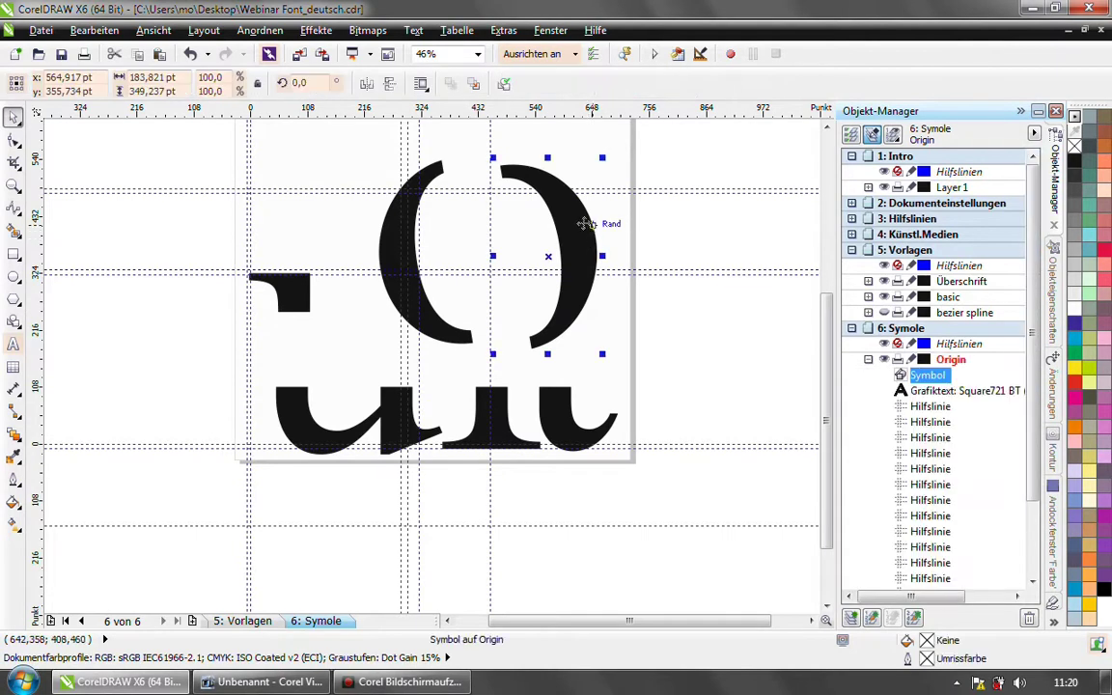
{"action": "right_click", "coordinate": [571, 232]}
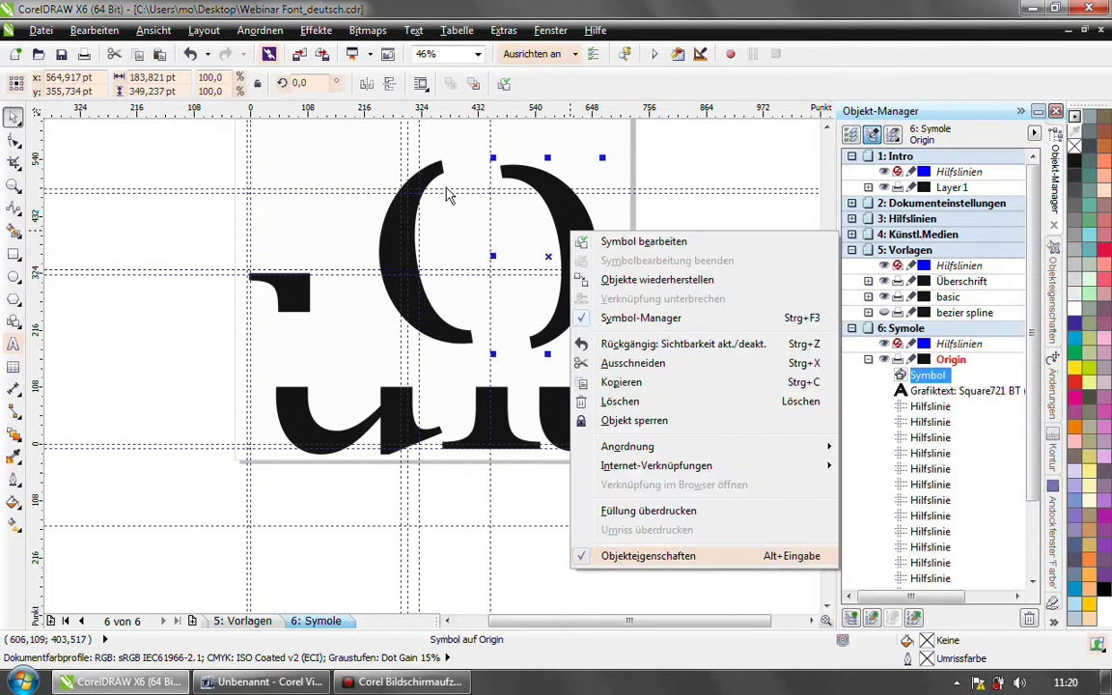
{"action": "left_click", "coordinate": [427, 213]}
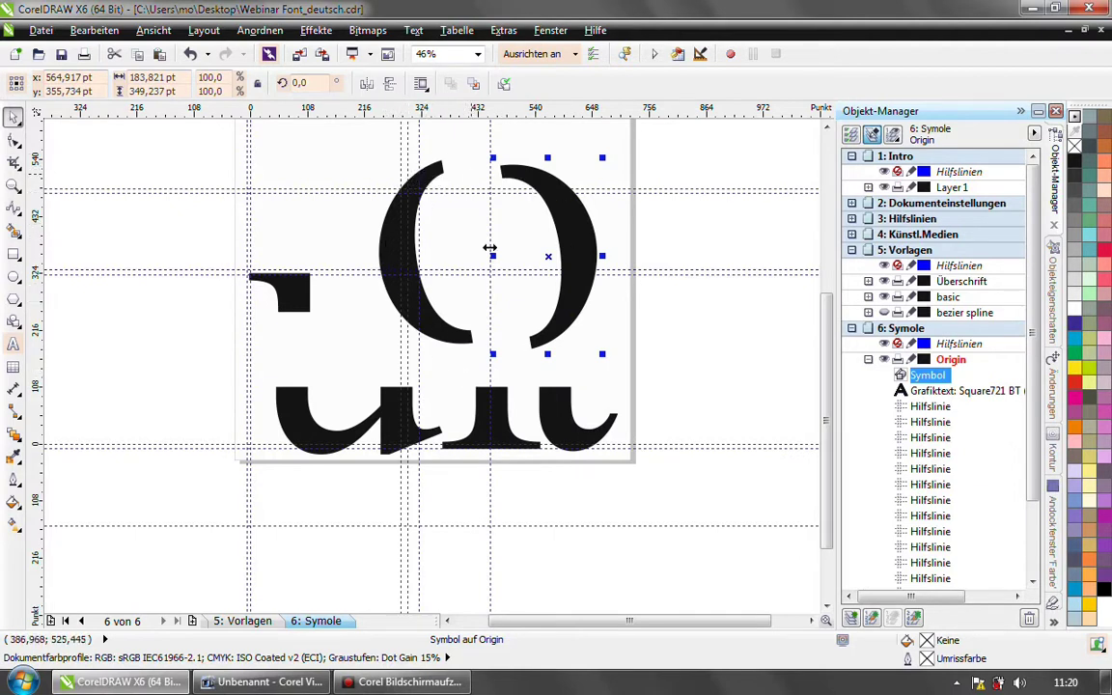
Step: Convert the large left-hand curve into a new symbol named "rundung links"
{"action": "left_click", "coordinate": [386, 232]}
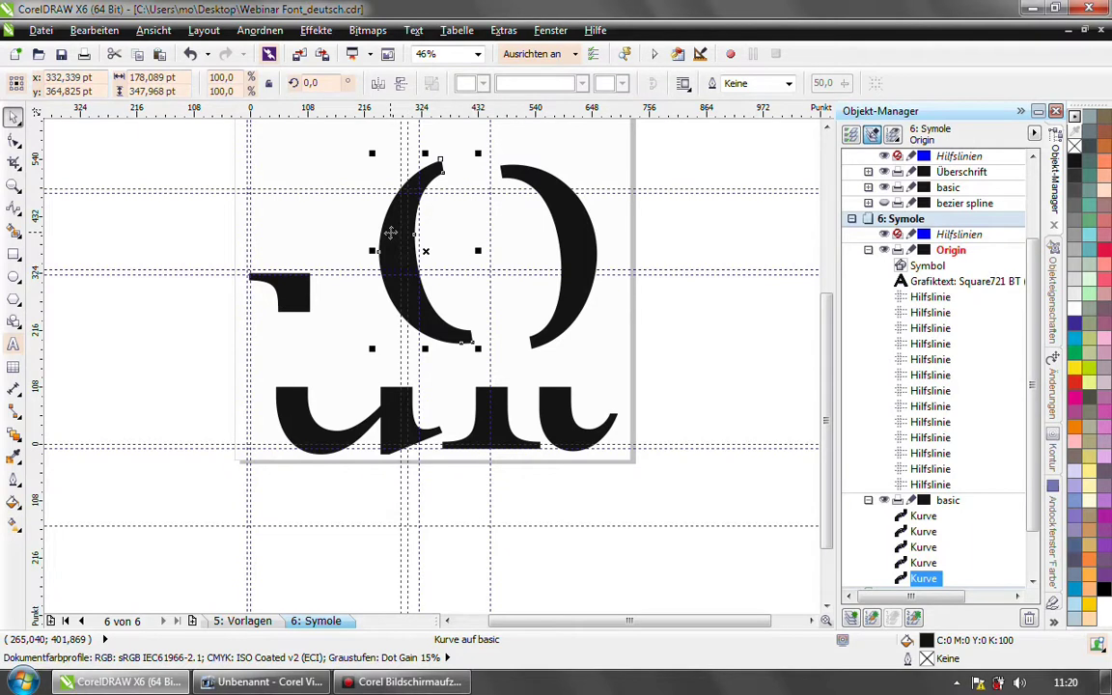
{"action": "right_click", "coordinate": [392, 240]}
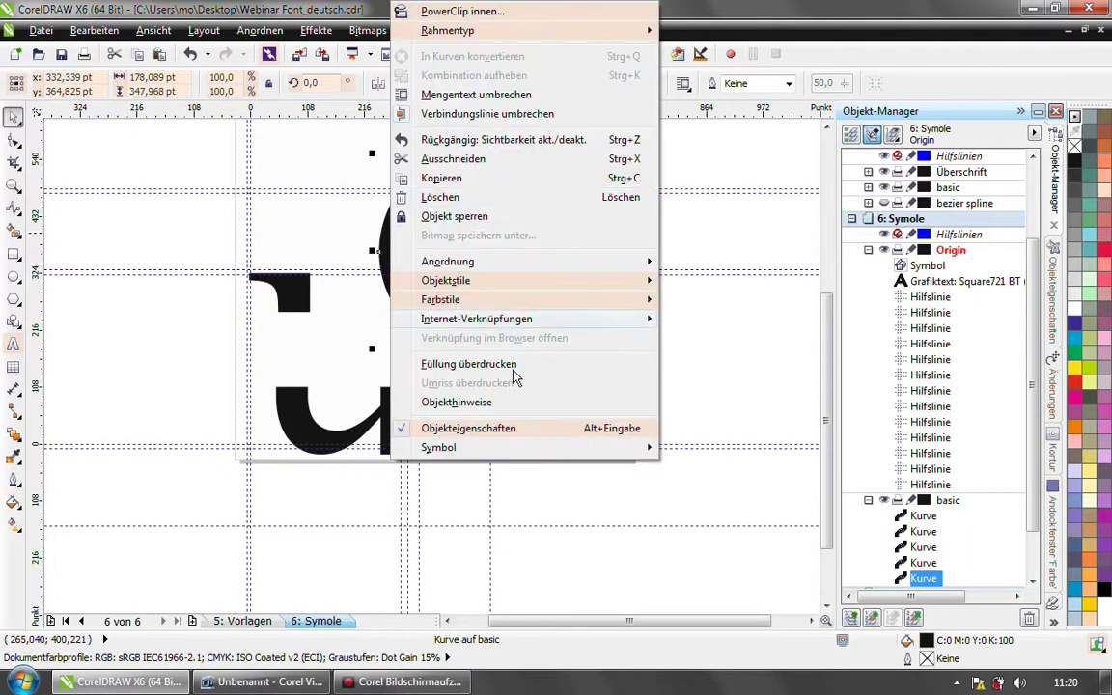
{"action": "mouse_move", "coordinate": [488, 454]}
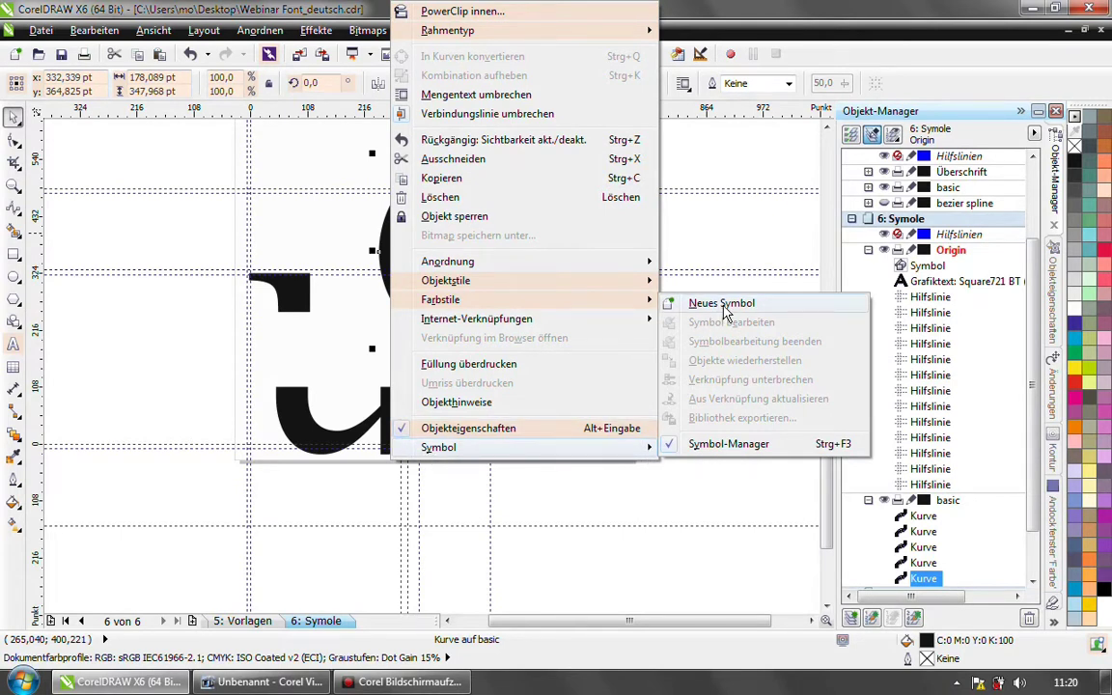
{"action": "left_click", "coordinate": [726, 305]}
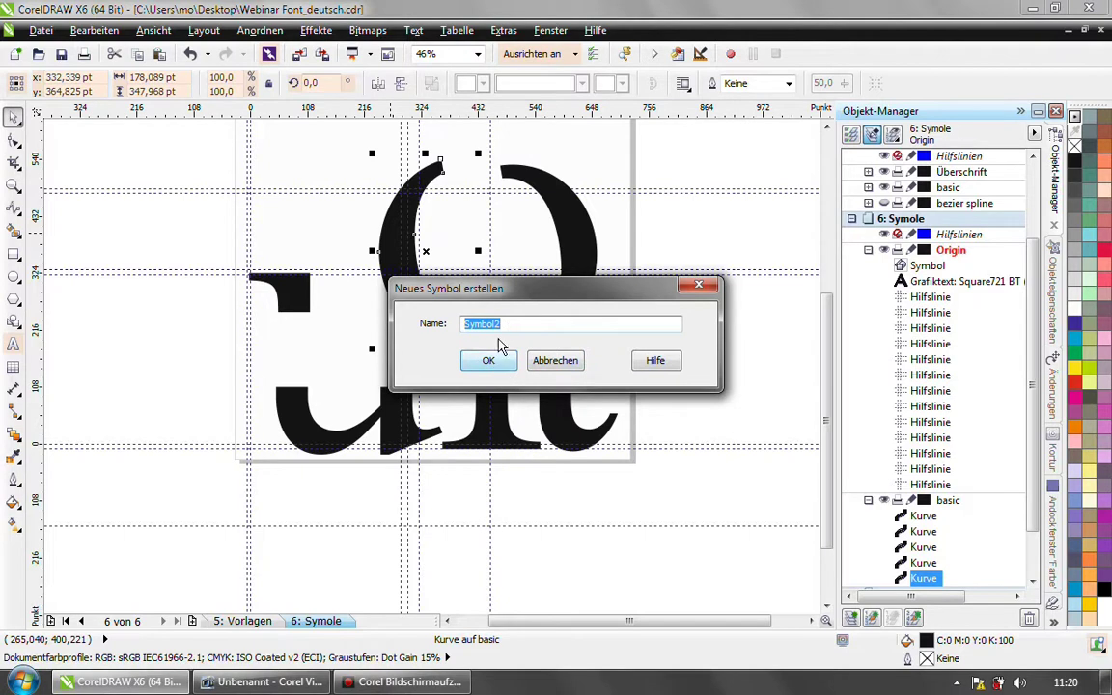
{"action": "type", "text": "rundung links"}
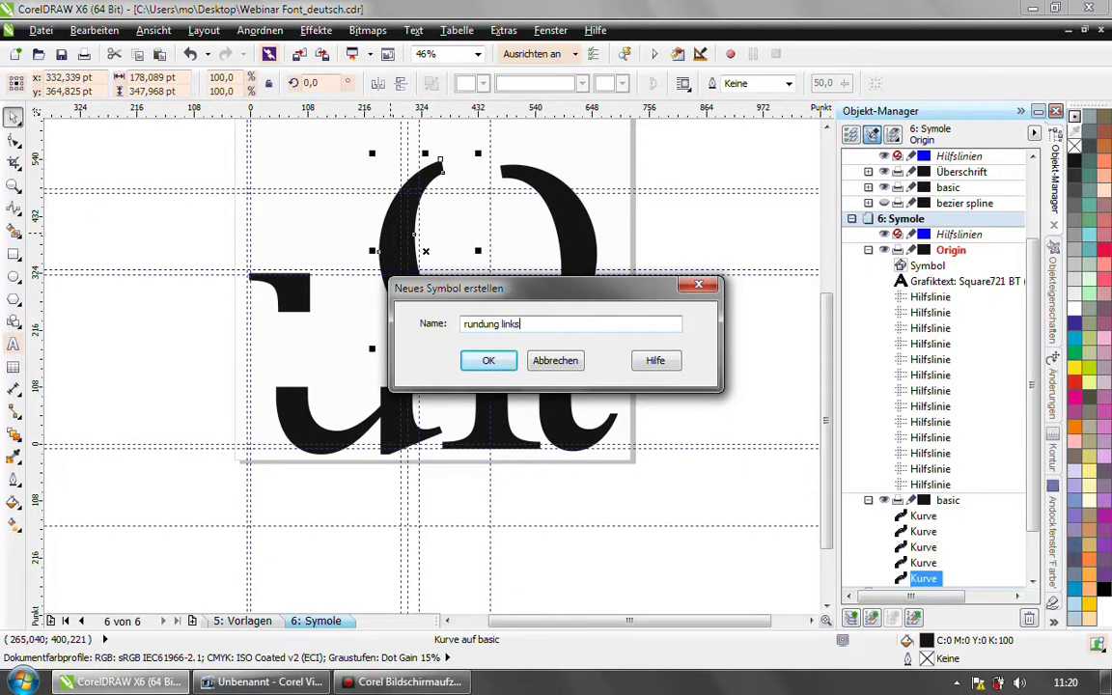
{"action": "key", "text": "Return"}
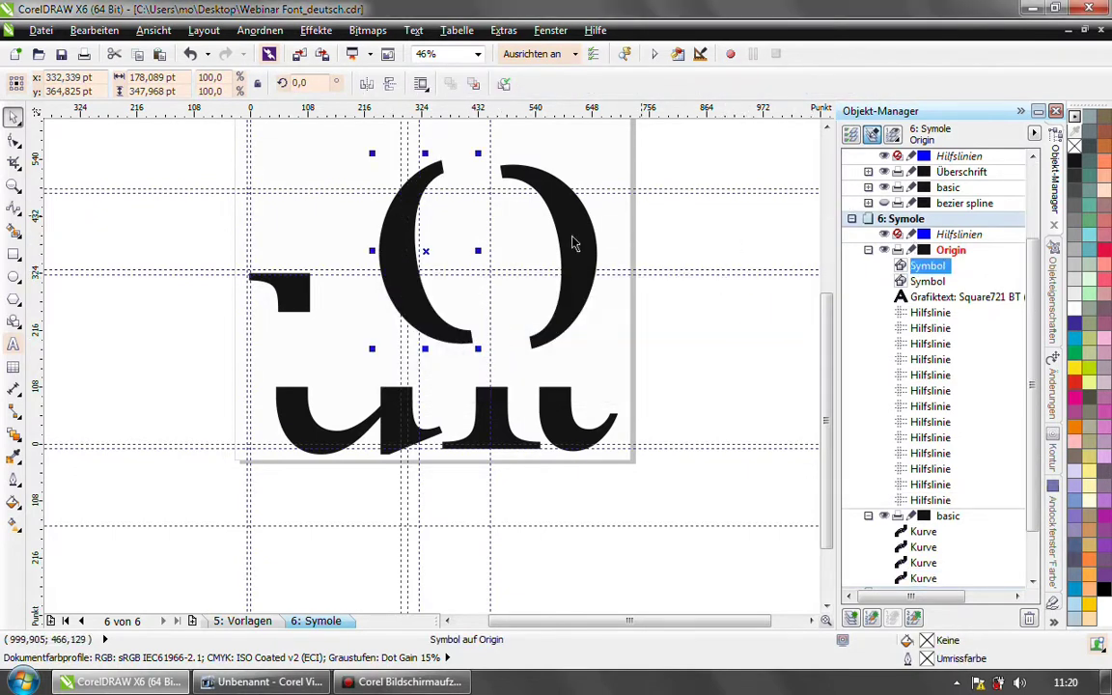
Step: Place another instance of the rundung links symbol to the right of the page, at about x 863 pt, y 237 pt
{"action": "left_click", "coordinate": [1055, 628]}
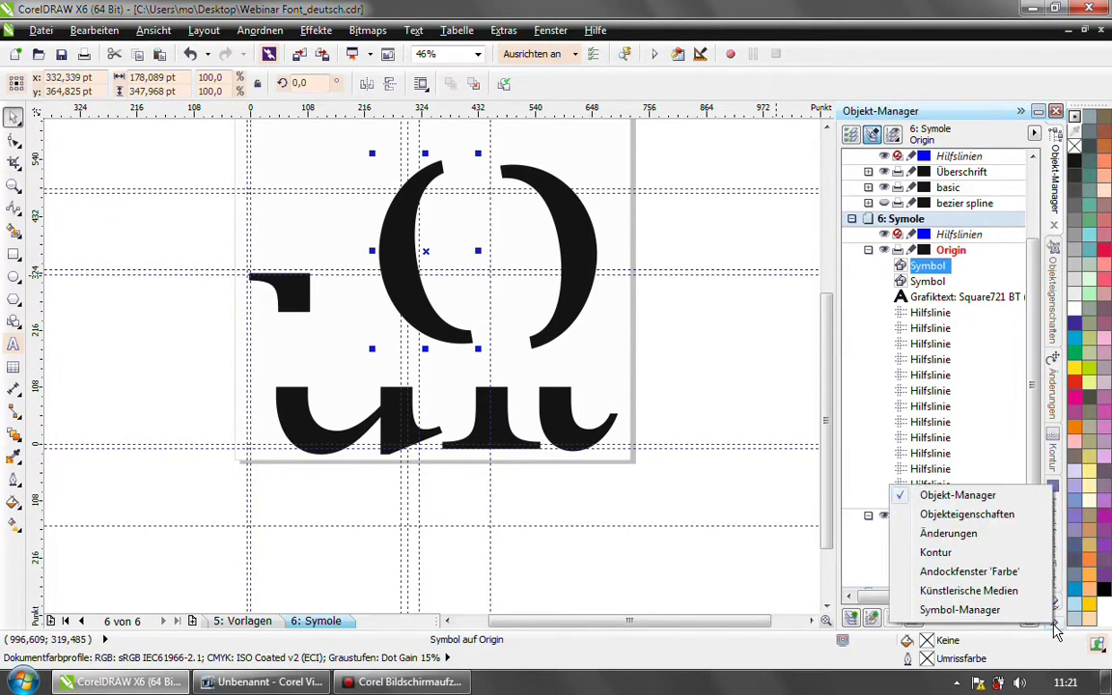
{"action": "left_click", "coordinate": [966, 610]}
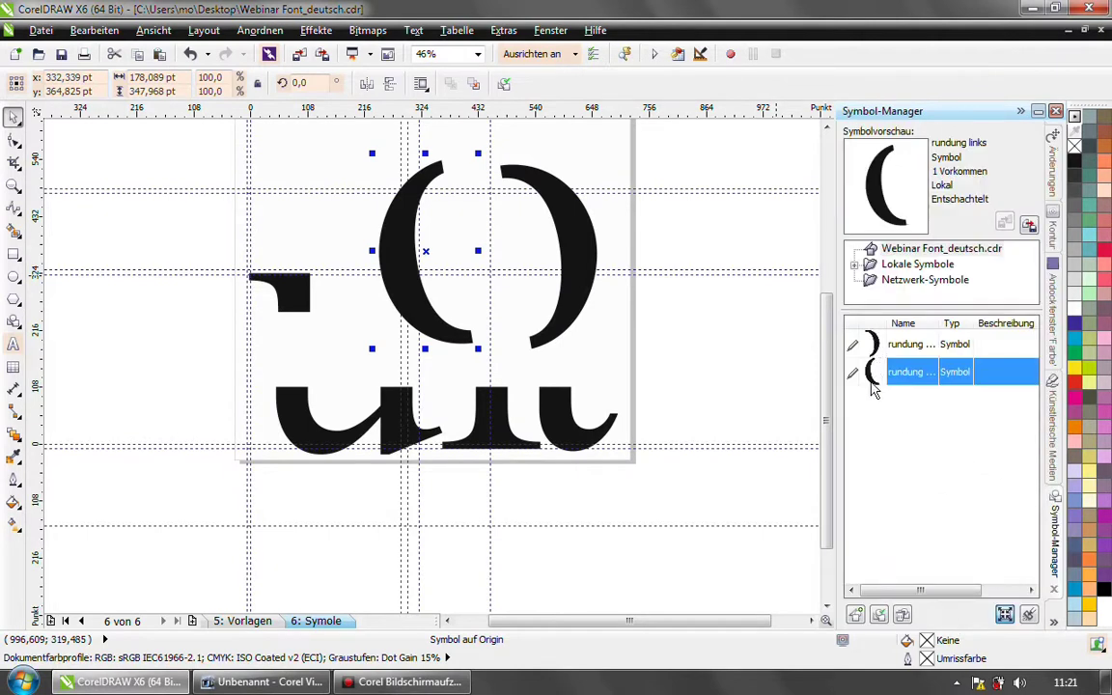
{"action": "left_click_drag", "start_coordinate": [867, 372], "coordinate": [736, 446]}
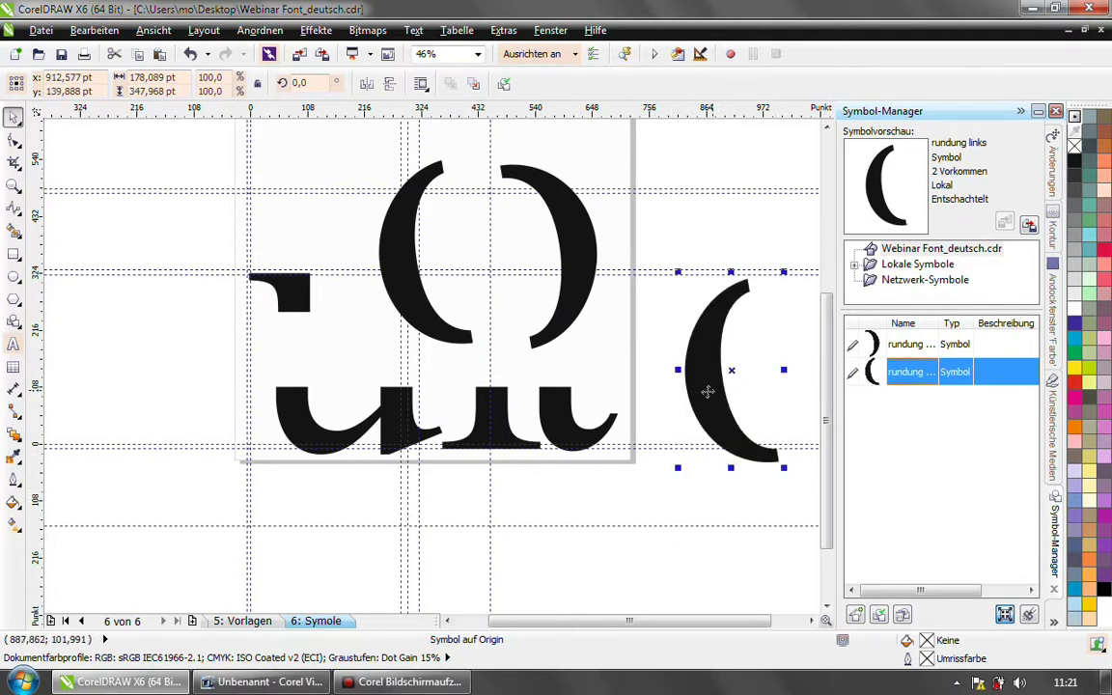
{"action": "left_click_drag", "start_coordinate": [716, 409], "coordinate": [692, 354]}
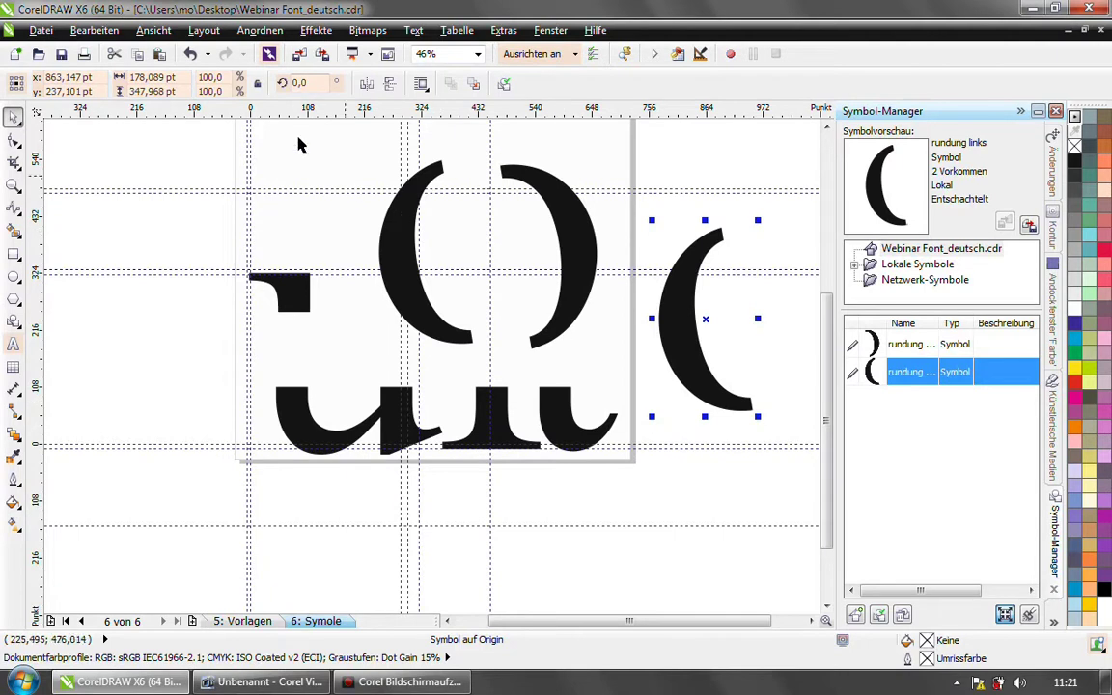
{"action": "left_click", "coordinate": [156, 32]}
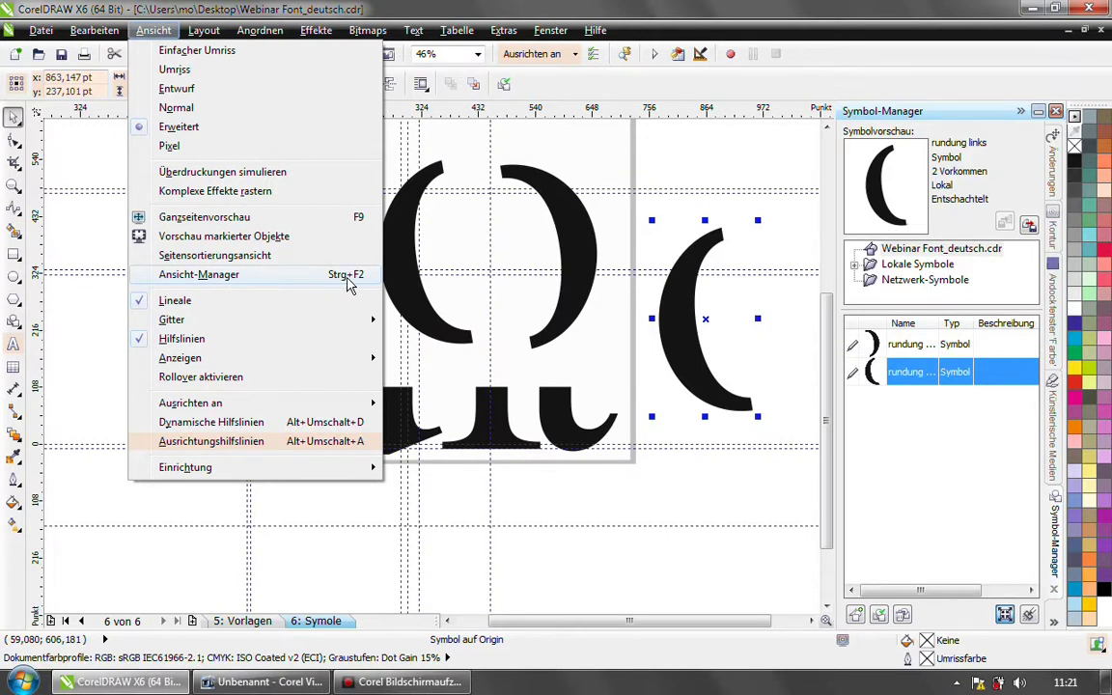
{"action": "left_click", "coordinate": [246, 275]}
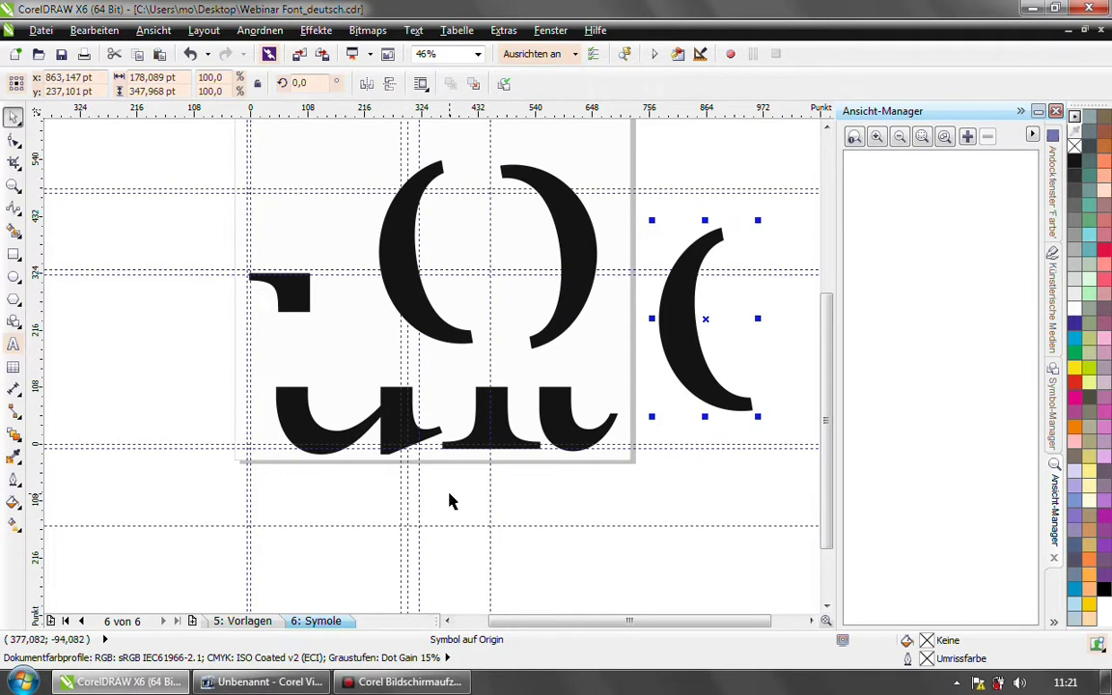
{"action": "left_click", "coordinate": [155, 31]}
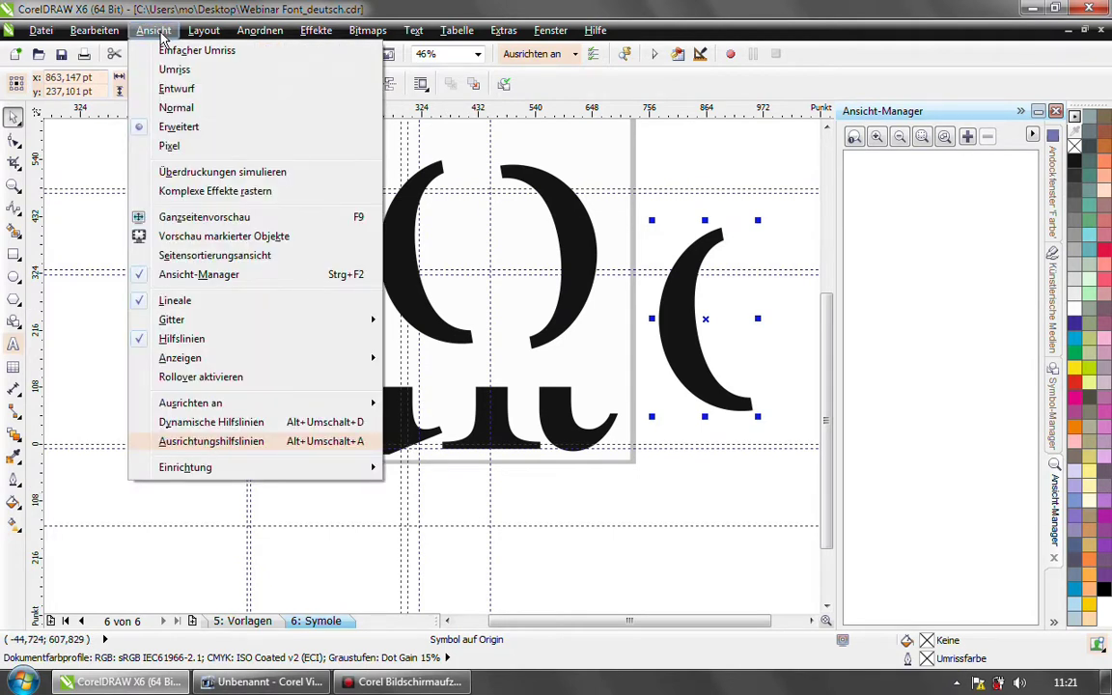
{"action": "left_click", "coordinate": [199, 278]}
{"action": "key", "text": "alt+a"}
{"action": "left_click", "coordinate": [193, 275]}
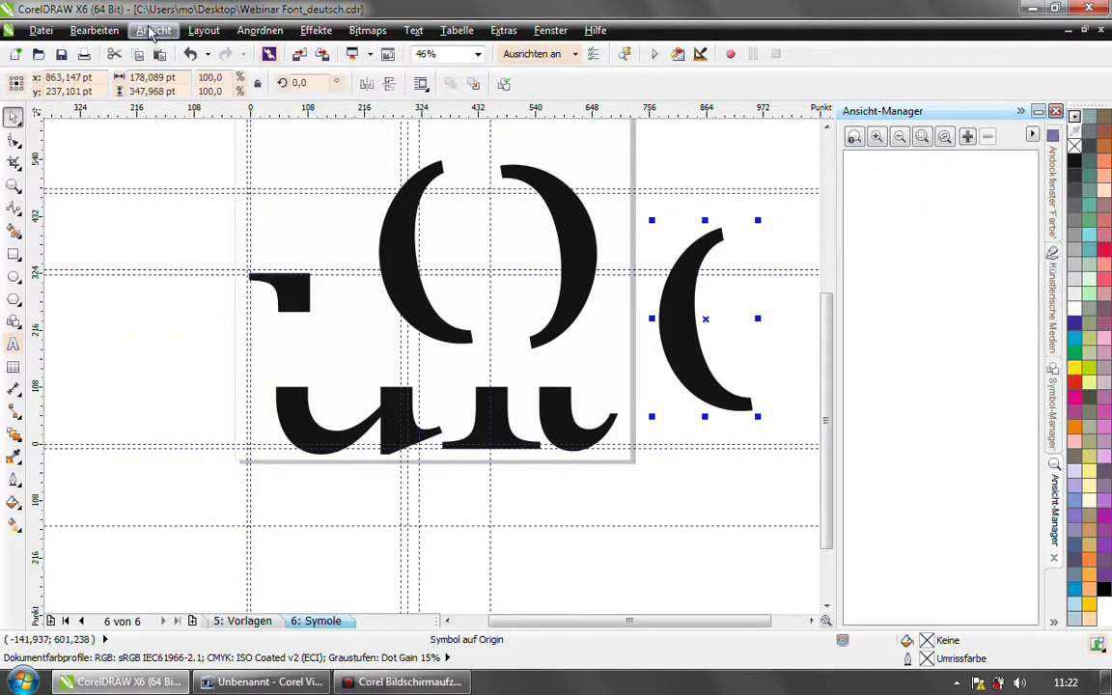
{"action": "left_click", "coordinate": [151, 30]}
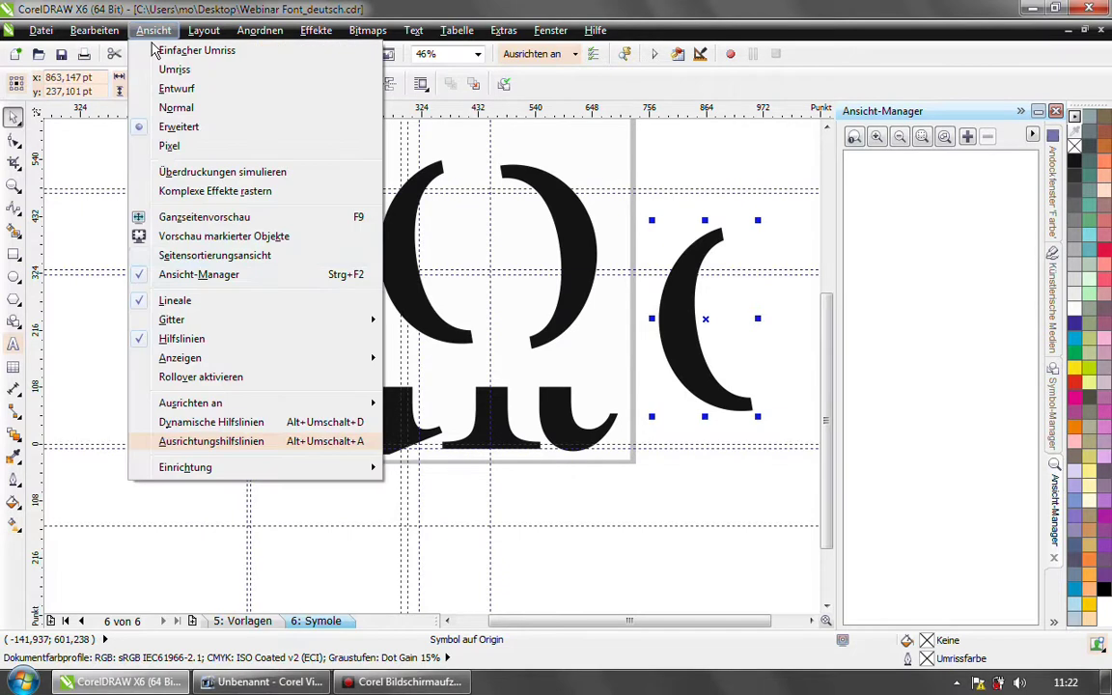
{"action": "left_click", "coordinate": [193, 278]}
Step: Display all pages of the webinar document in the page sorter view
{"action": "left_click", "coordinate": [145, 33]}
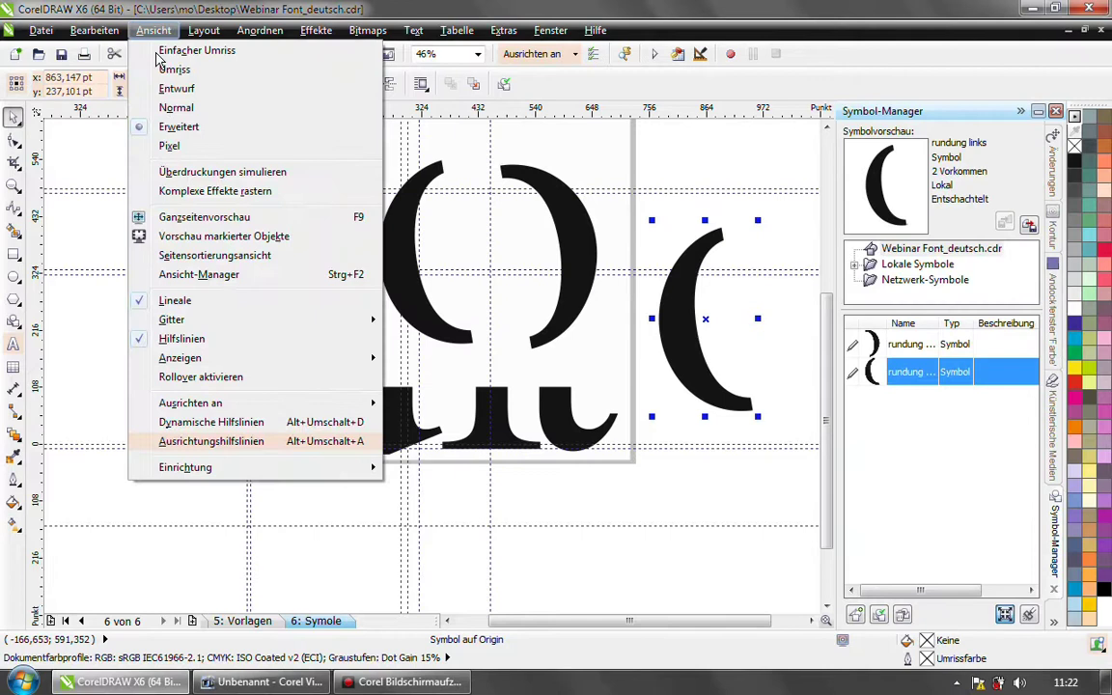
{"action": "left_click", "coordinate": [216, 256]}
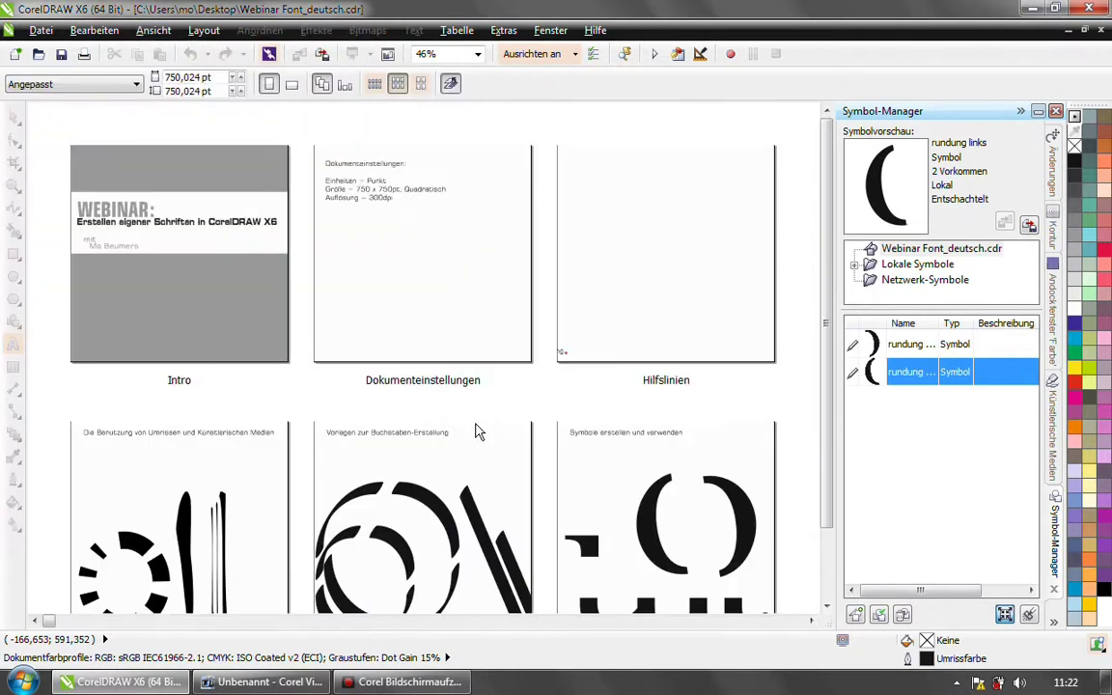
{"action": "left_click_drag", "start_coordinate": [827, 237], "coordinate": [777, 205]}
Step: Open the recently used file helia Font Template.cdr
{"action": "left_click", "coordinate": [42, 31]}
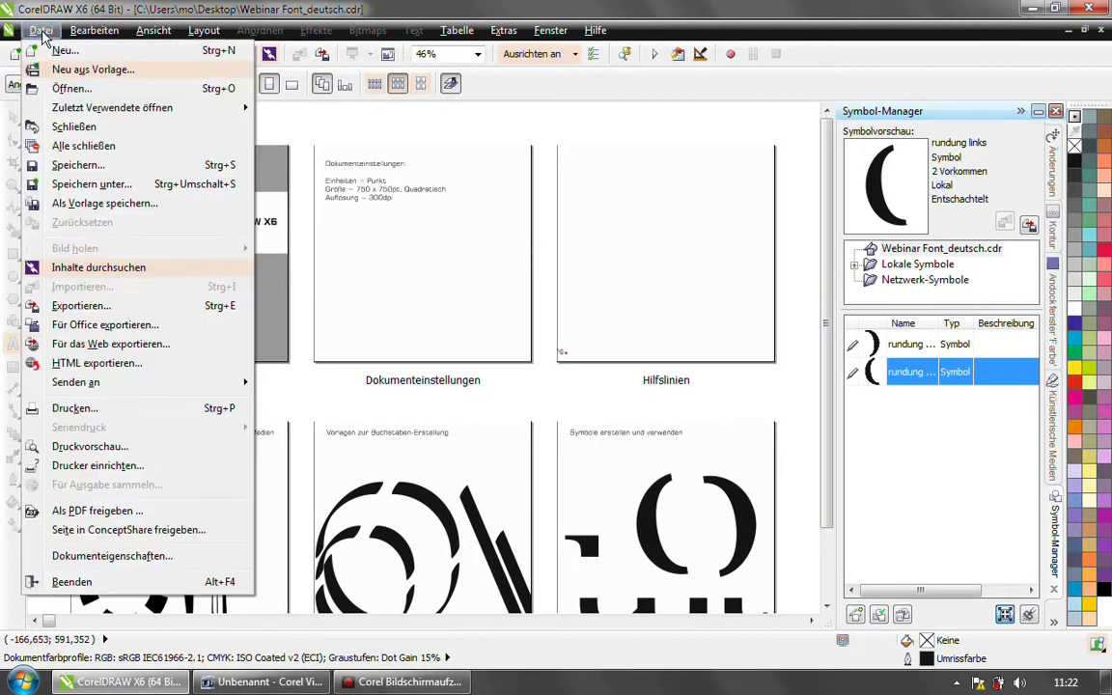
{"action": "mouse_move", "coordinate": [239, 113]}
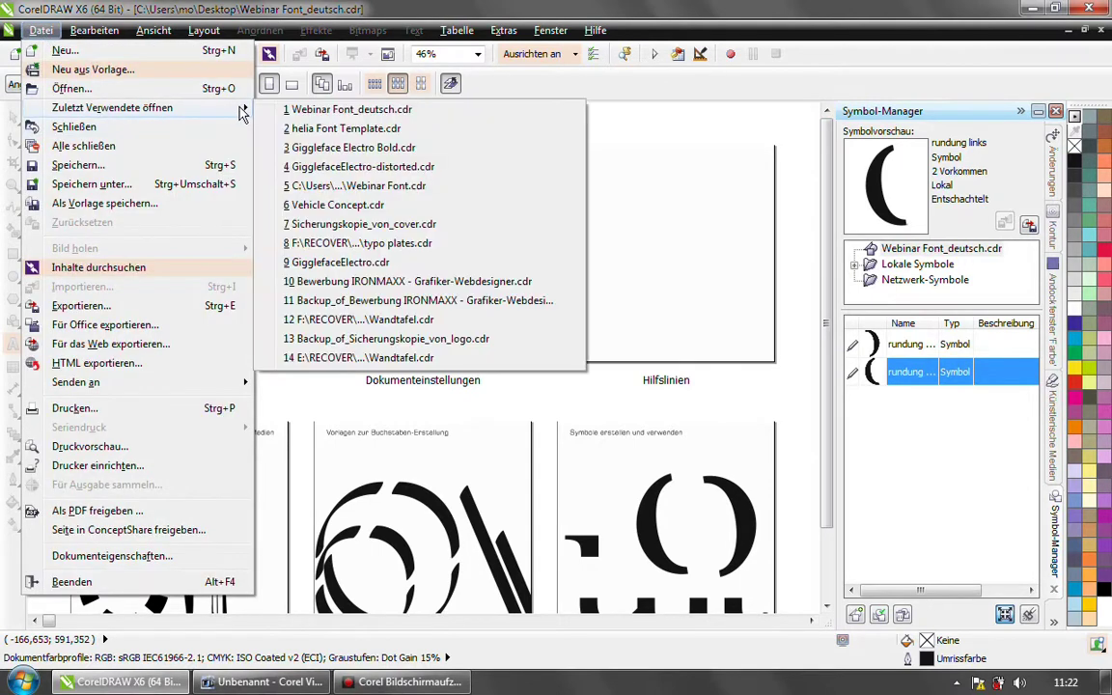
{"action": "left_click", "coordinate": [353, 131]}
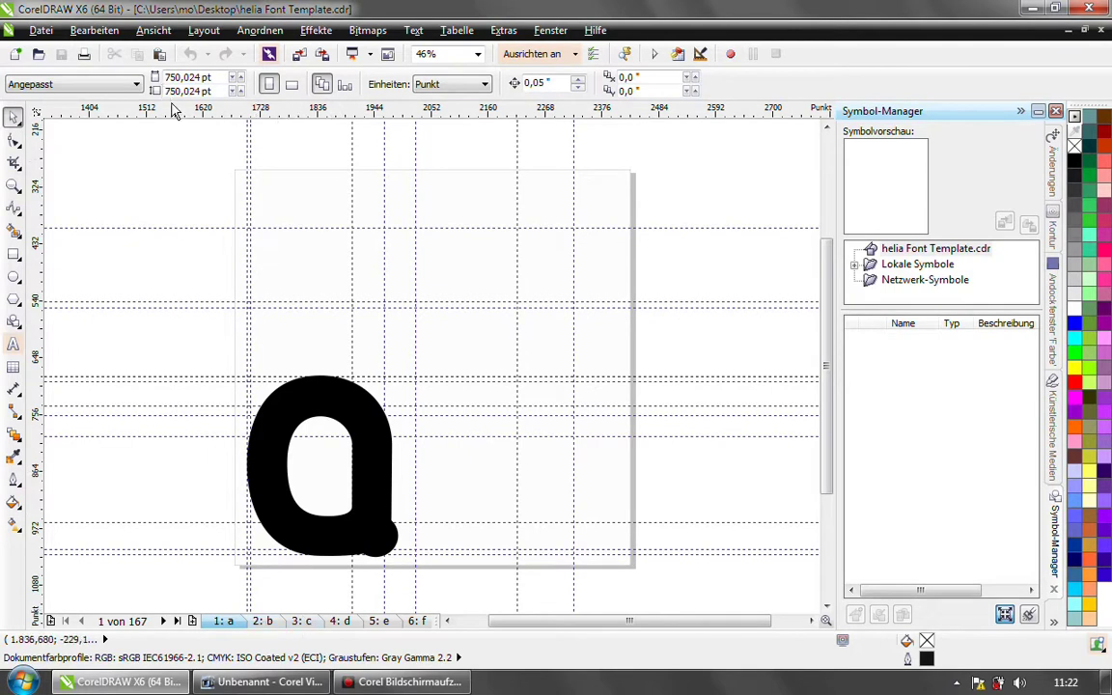
Step: Show the helia font template in the page sorter view and look through its letter pages from a to r
{"action": "left_click", "coordinate": [154, 30]}
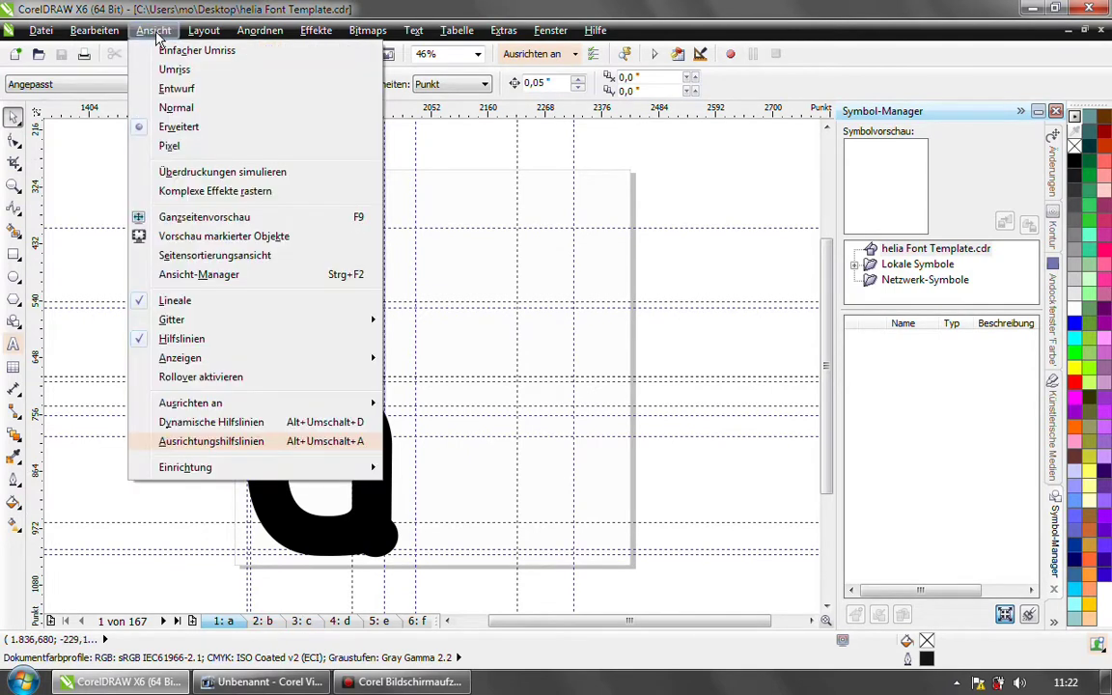
{"action": "left_click", "coordinate": [202, 256]}
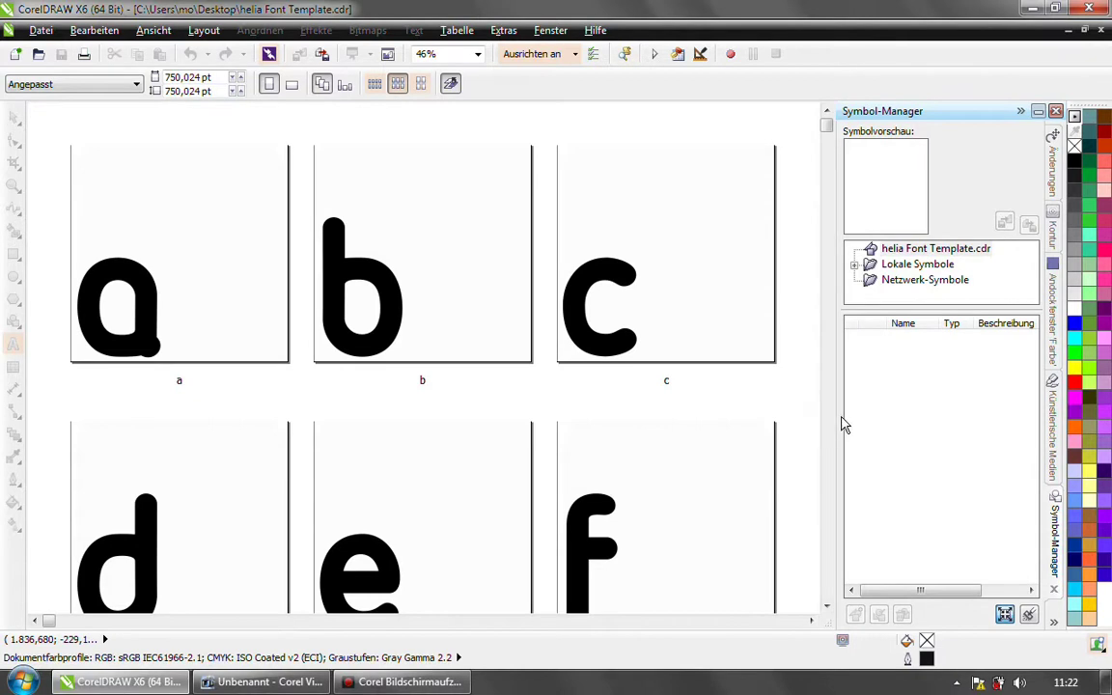
{"action": "scroll", "coordinate": [827, 135], "scroll_direction": "down", "scroll_amount": 3}
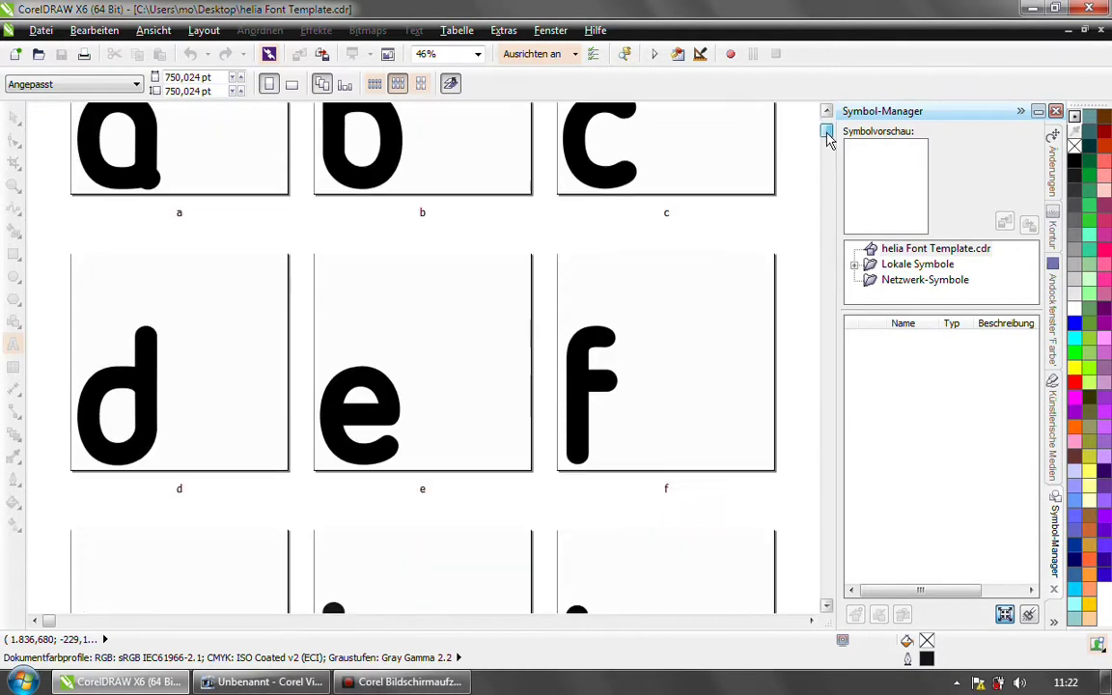
{"action": "scroll", "coordinate": [825, 155], "scroll_direction": "down", "scroll_amount": 2}
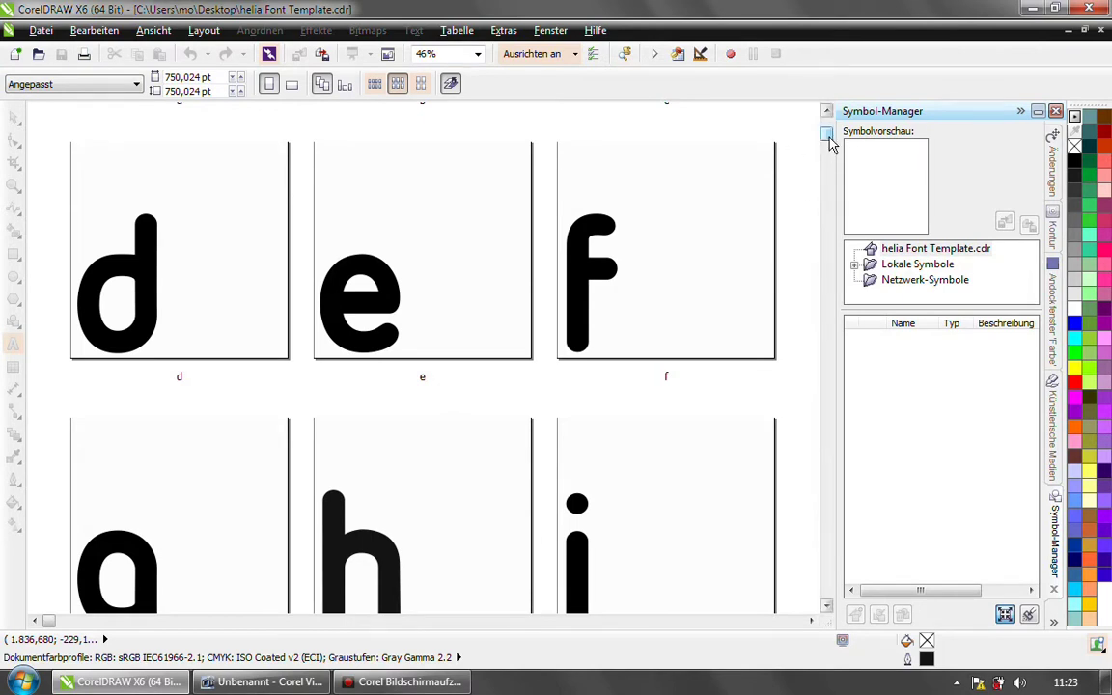
{"action": "scroll", "coordinate": [829, 142], "scroll_direction": "down", "scroll_amount": 8}
{"action": "scroll", "coordinate": [829, 160], "scroll_direction": "down", "scroll_amount": 9}
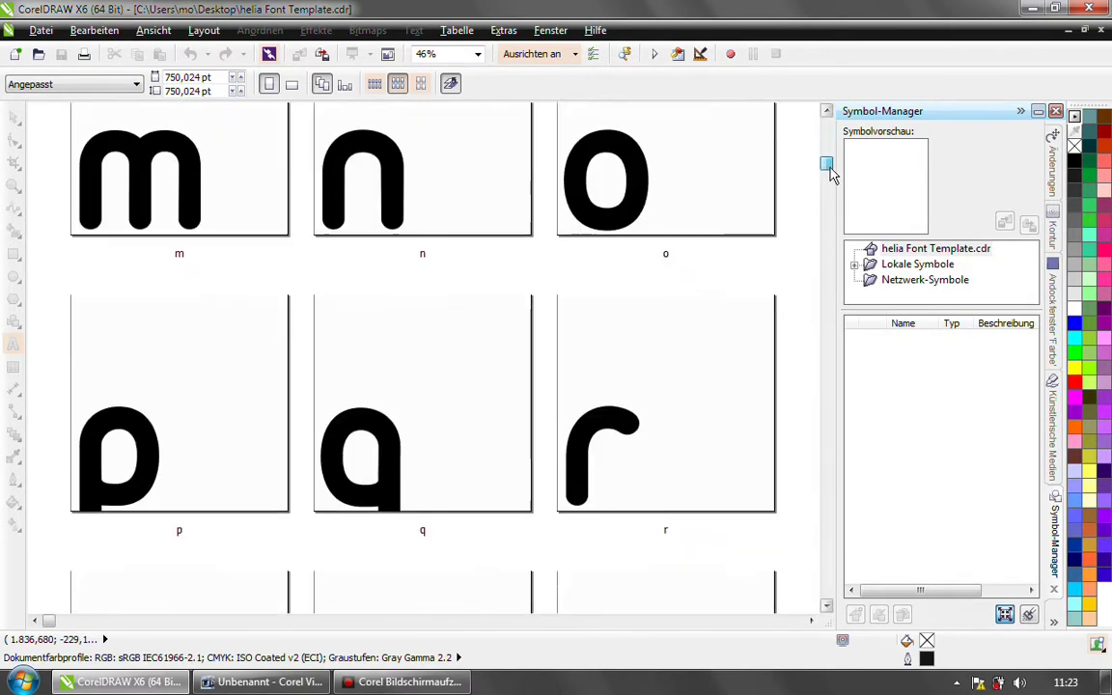
{"action": "scroll", "coordinate": [830, 154], "scroll_direction": "up", "scroll_amount": 20}
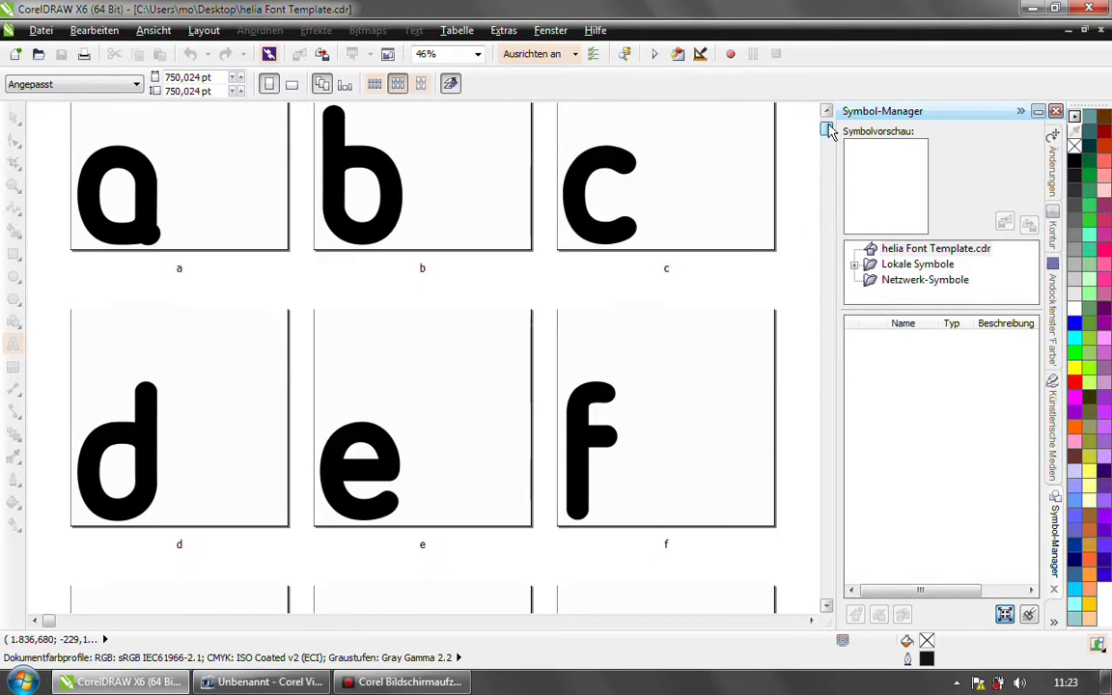
Step: Switch to the Webinar Font_deutsch.cdr document and leave its page sorter view to return to the normal page display
{"action": "left_click", "coordinate": [551, 30]}
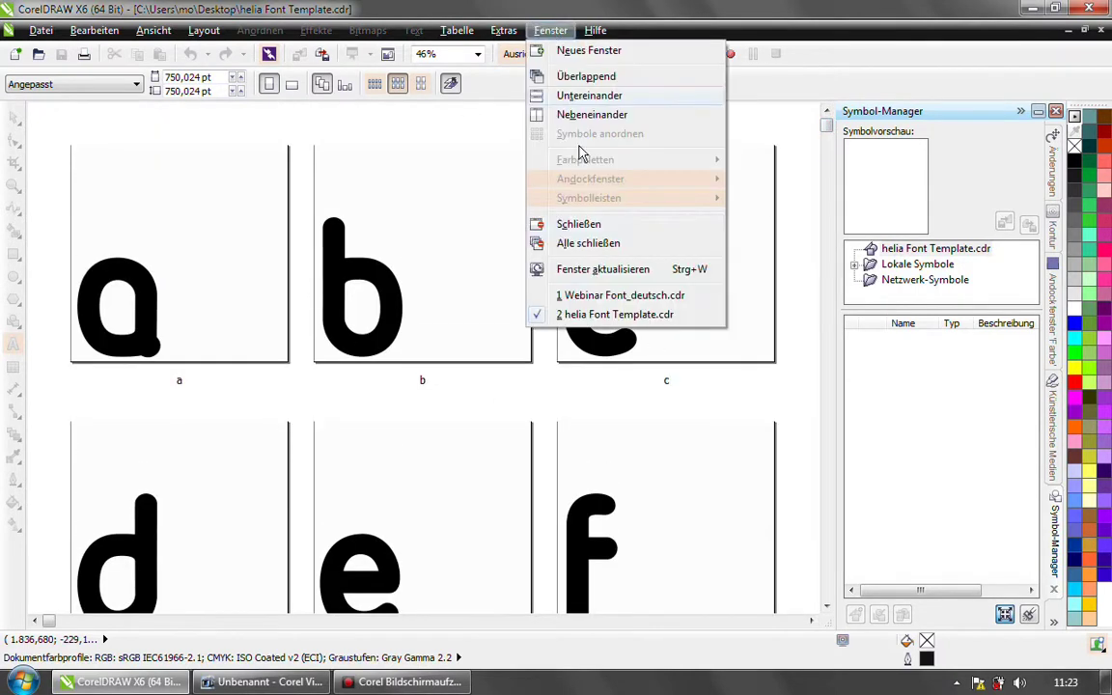
{"action": "left_click", "coordinate": [597, 298]}
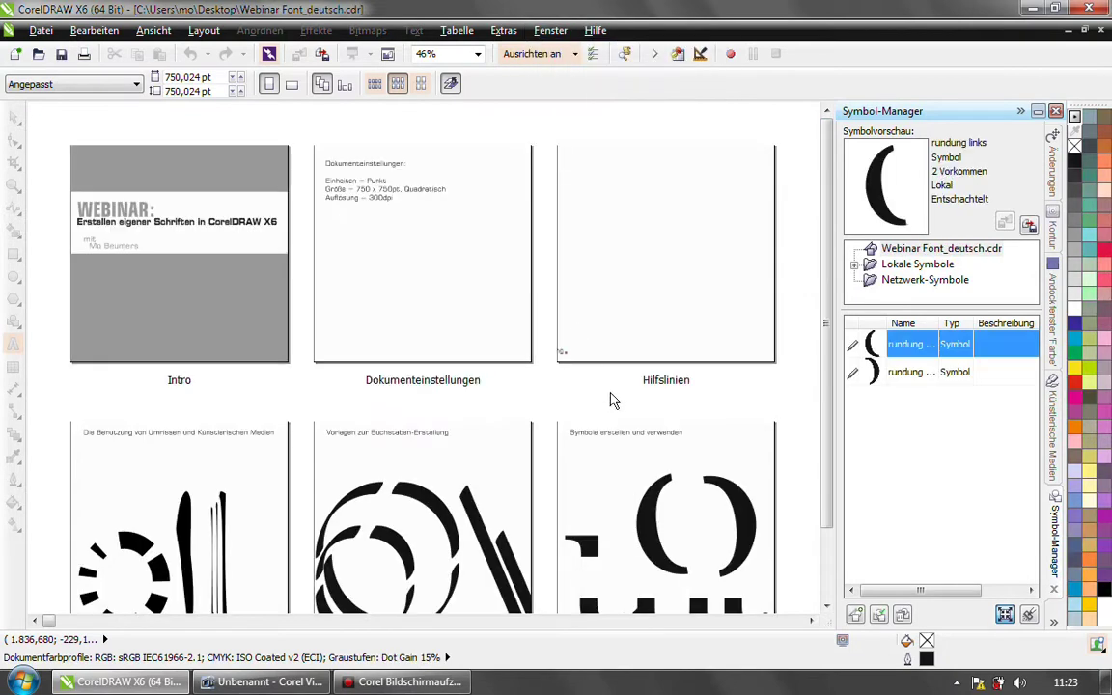
{"action": "left_click", "coordinate": [153, 32]}
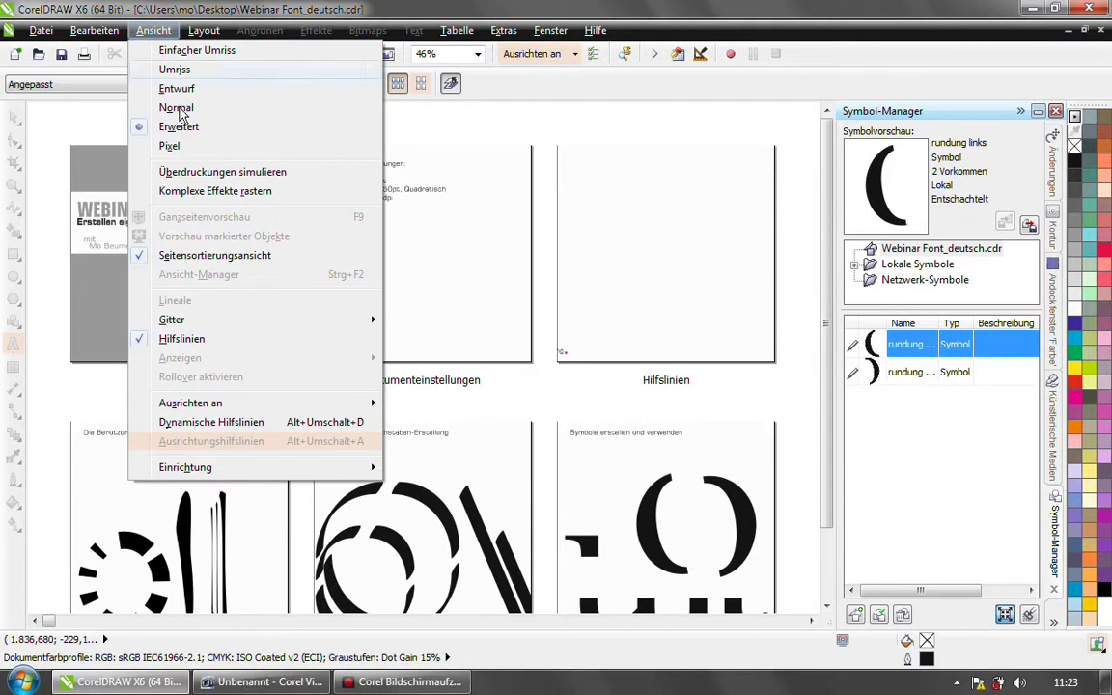
{"action": "left_click", "coordinate": [193, 257]}
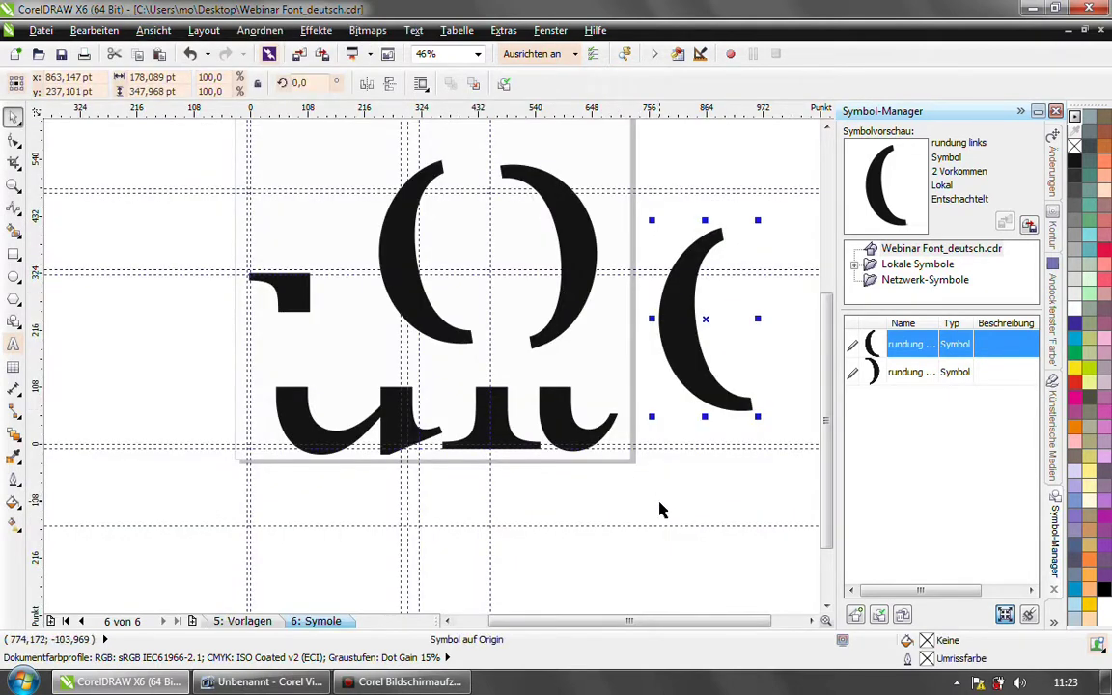
{"action": "left_click", "coordinate": [692, 402]}
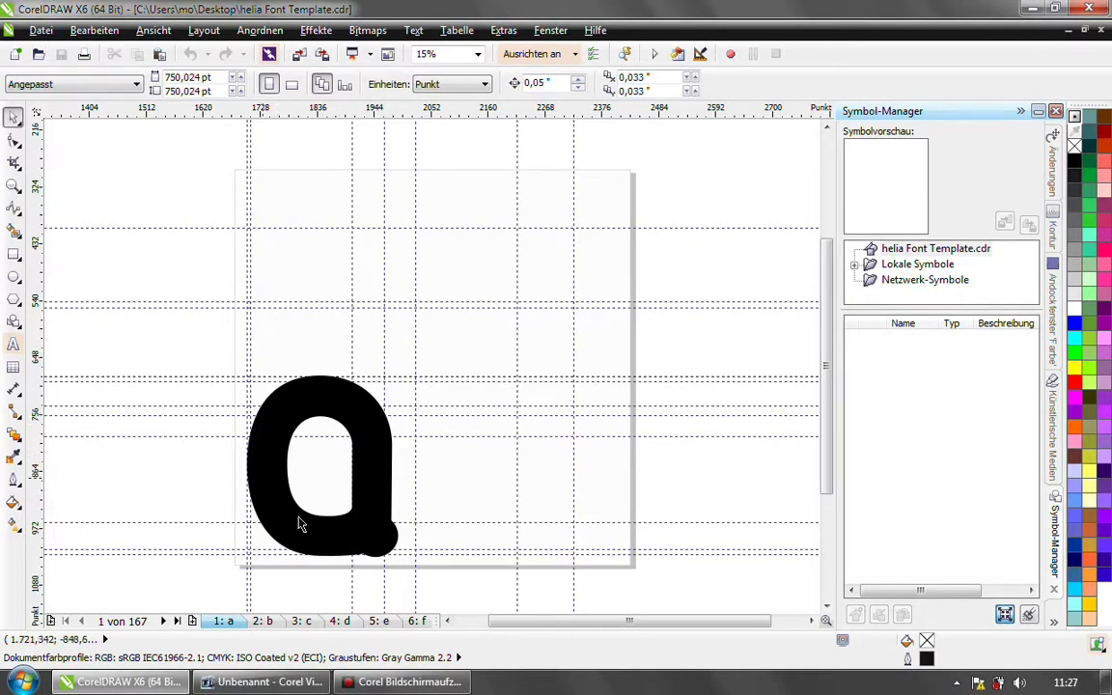
Step: Start exporting the letter a page of the helia template as the TrueType font helia Font Template.ttf in the FONTS folder
{"action": "left_click", "coordinate": [40, 30]}
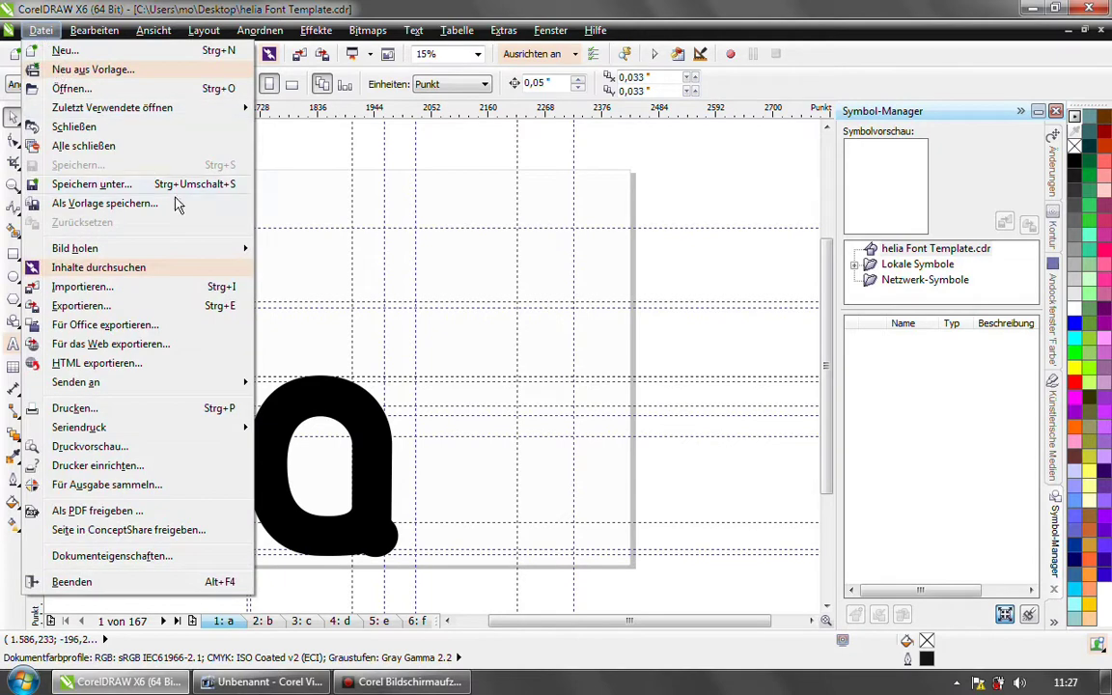
{"action": "left_click", "coordinate": [87, 306]}
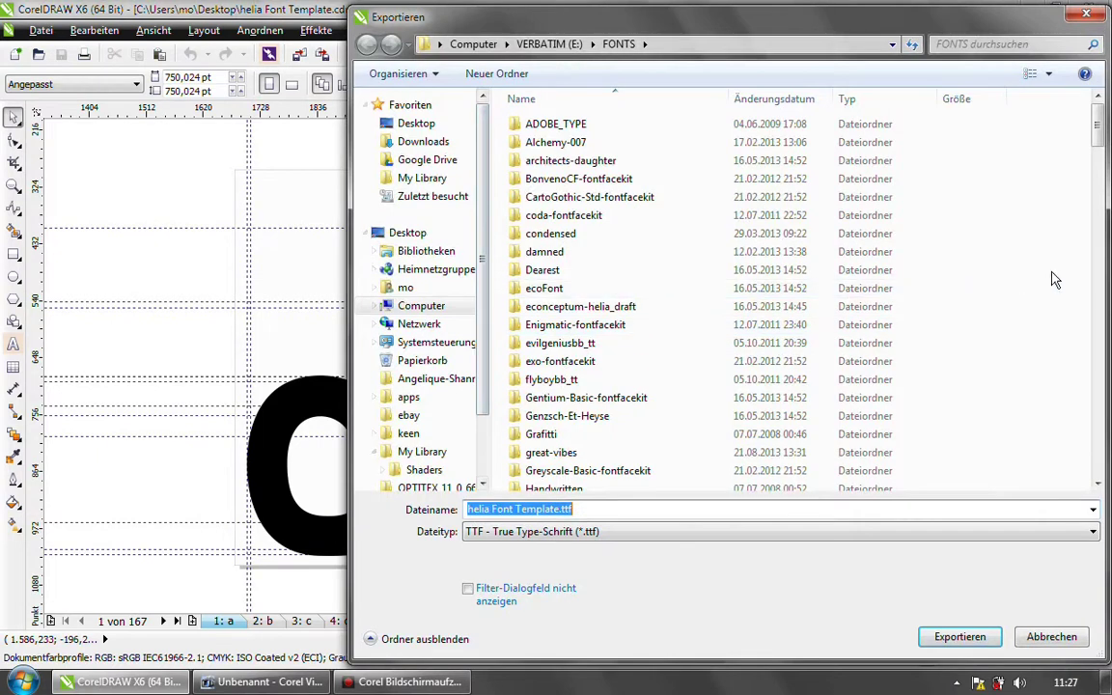
{"action": "left_click_drag", "start_coordinate": [778, 20], "coordinate": [654, 26]}
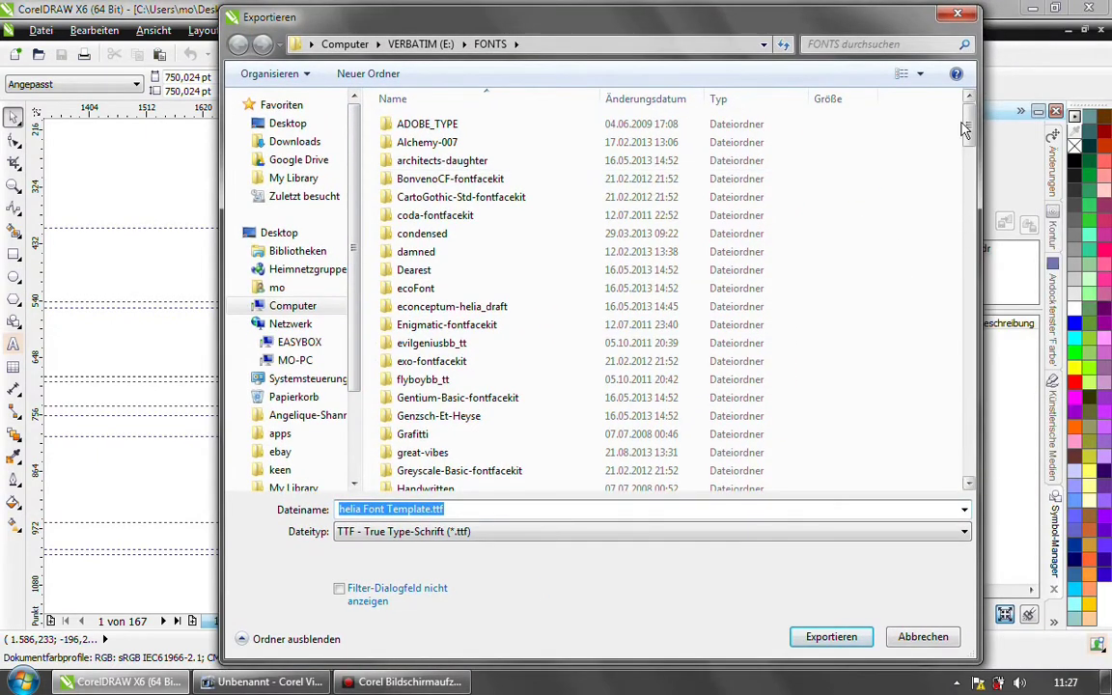
{"action": "left_click", "coordinate": [471, 533]}
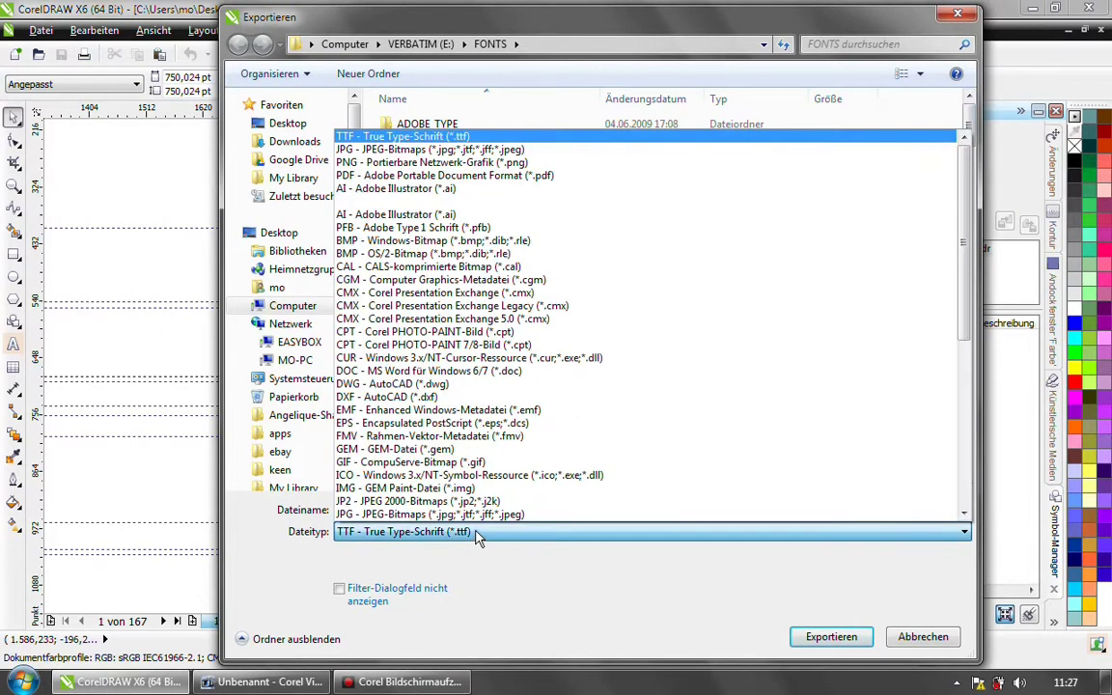
{"action": "left_click", "coordinate": [459, 139]}
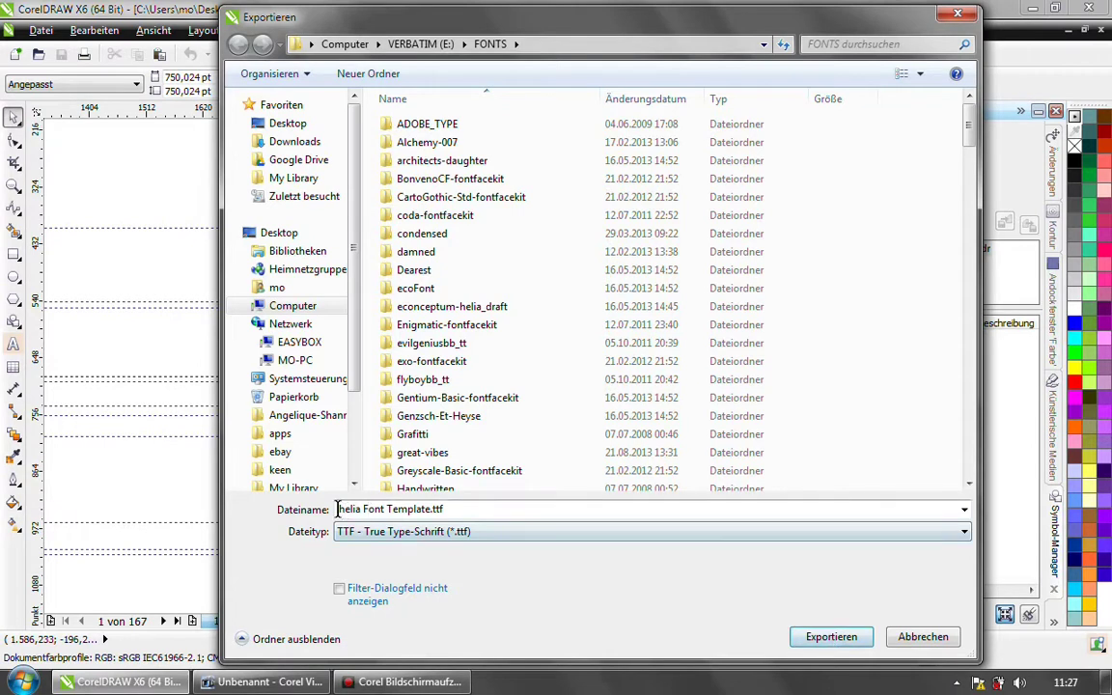
{"action": "left_click_drag", "start_coordinate": [340, 509], "coordinate": [444, 509]}
{"action": "left_click", "coordinate": [830, 637]}
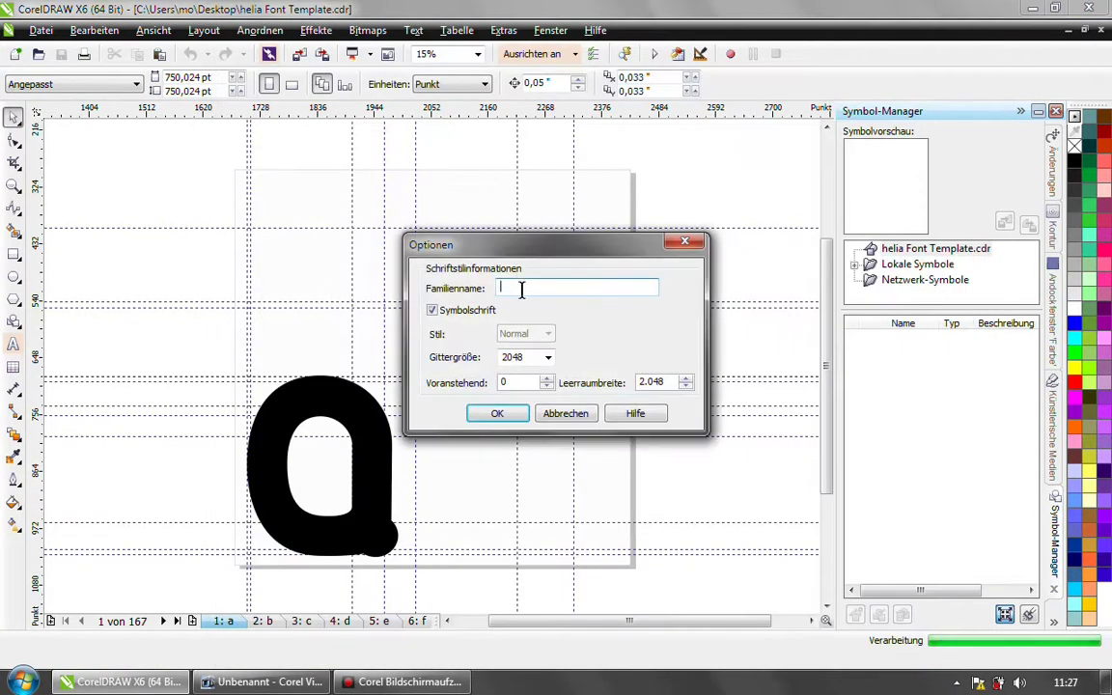
Step: Name the font family Helia, turn off the symbol font option, keep the Normal style, and save the changes to the font file
{"action": "left_click_drag", "start_coordinate": [463, 244], "coordinate": [503, 156]}
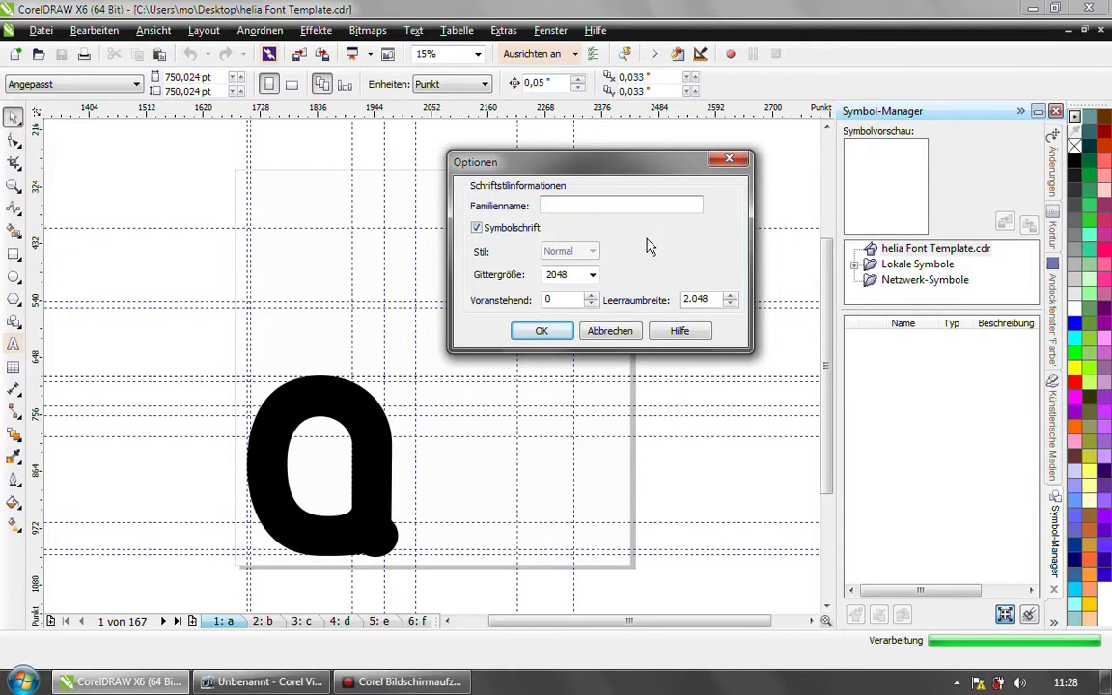
{"action": "type", "text": "Helia"}
{"action": "left_click", "coordinate": [476, 228]}
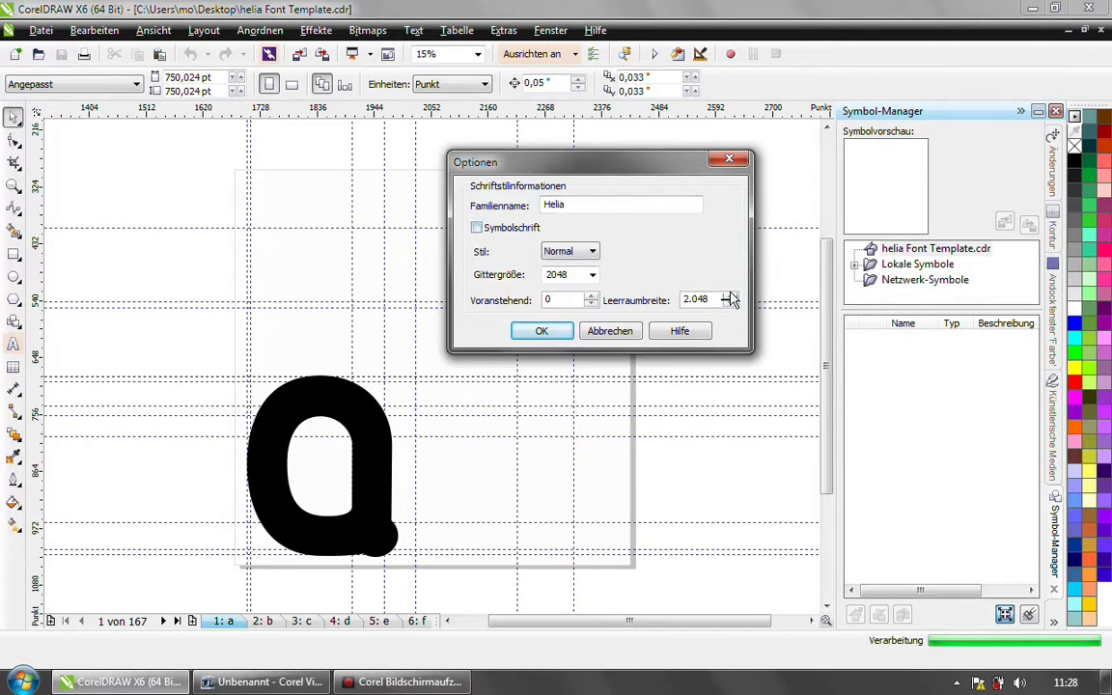
{"action": "left_click", "coordinate": [593, 253]}
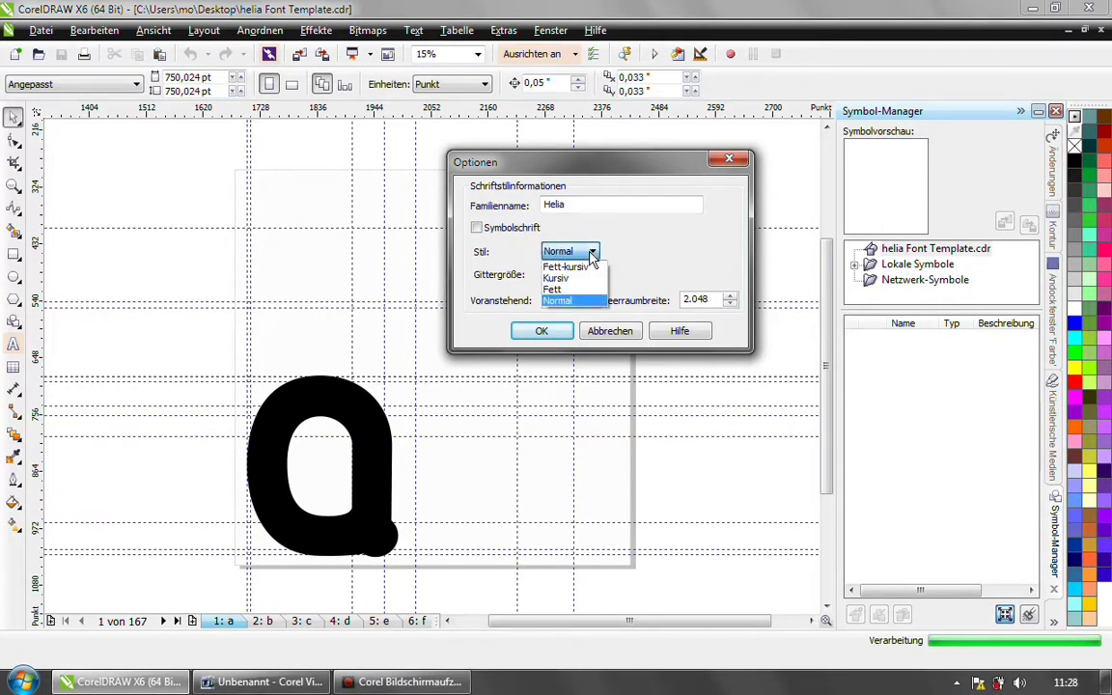
{"action": "left_click", "coordinate": [566, 254]}
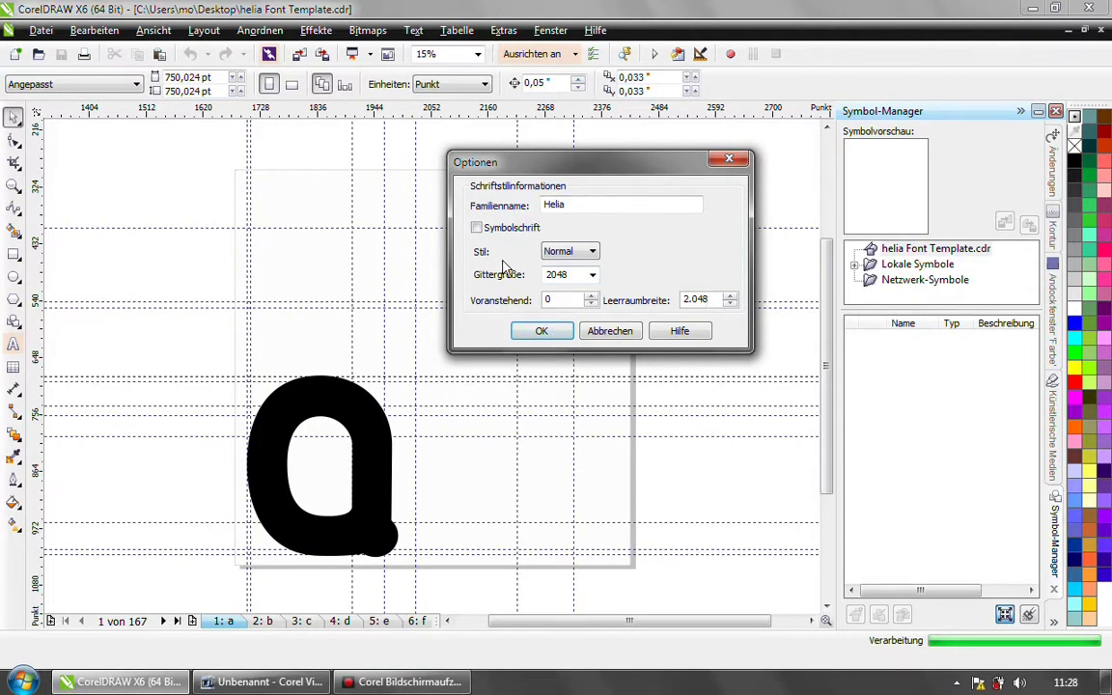
{"action": "left_click", "coordinate": [543, 332]}
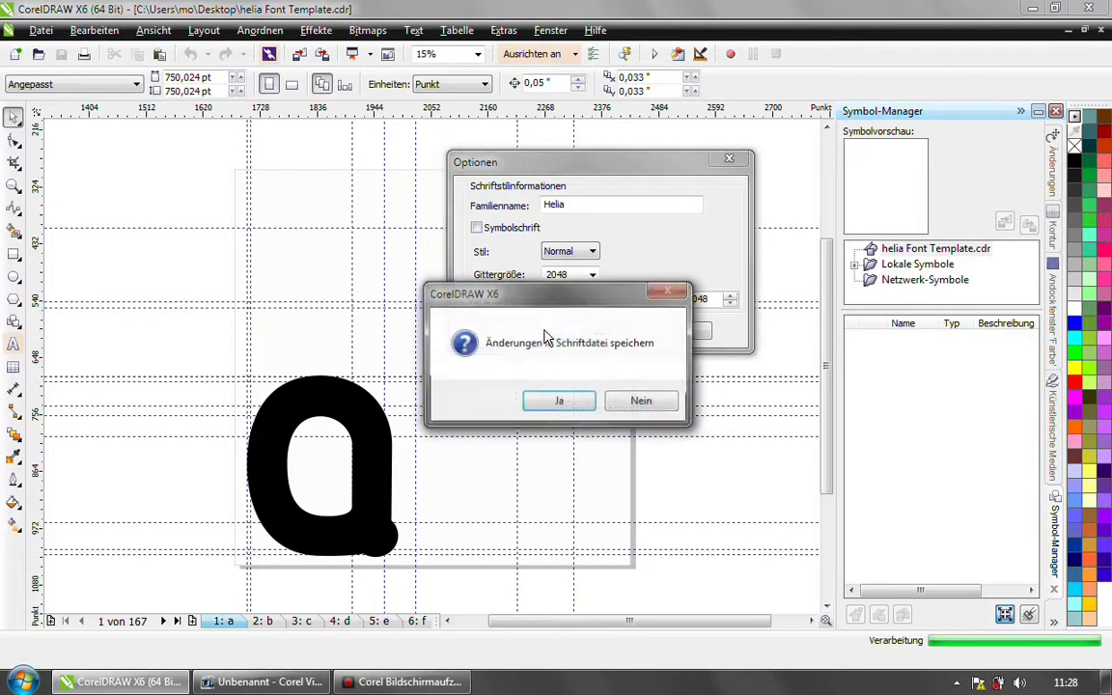
{"action": "left_click", "coordinate": [562, 402]}
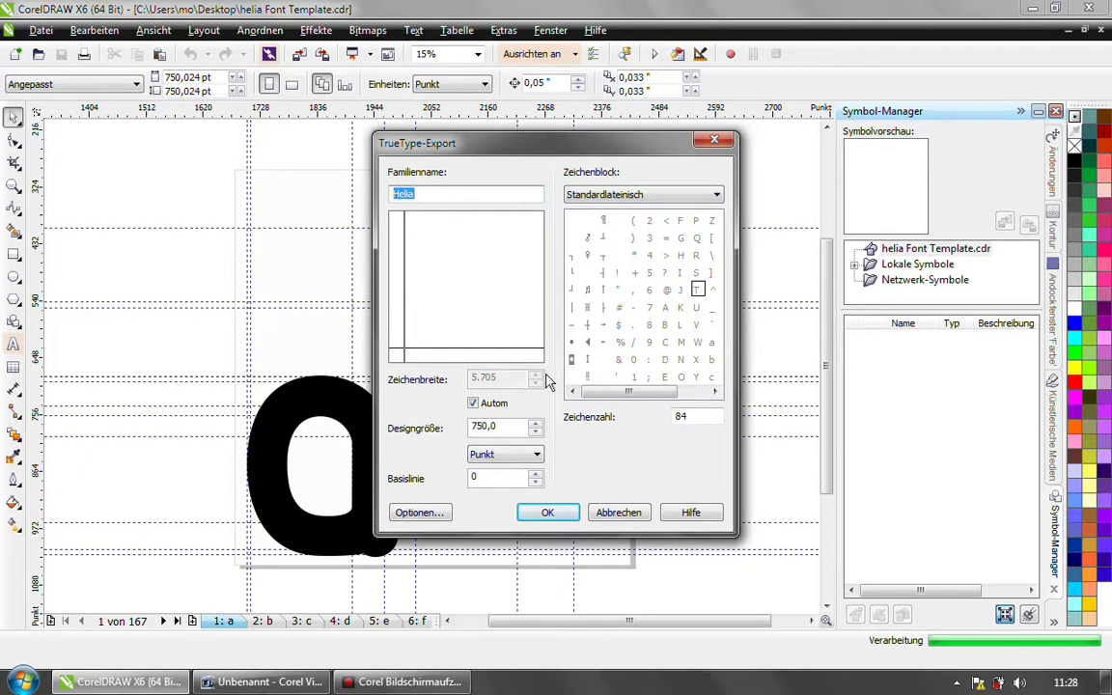
Step: Assign the glyph to character a, review the design size and font options without changing them, and complete the TrueType export
{"action": "left_click", "coordinate": [711, 343]}
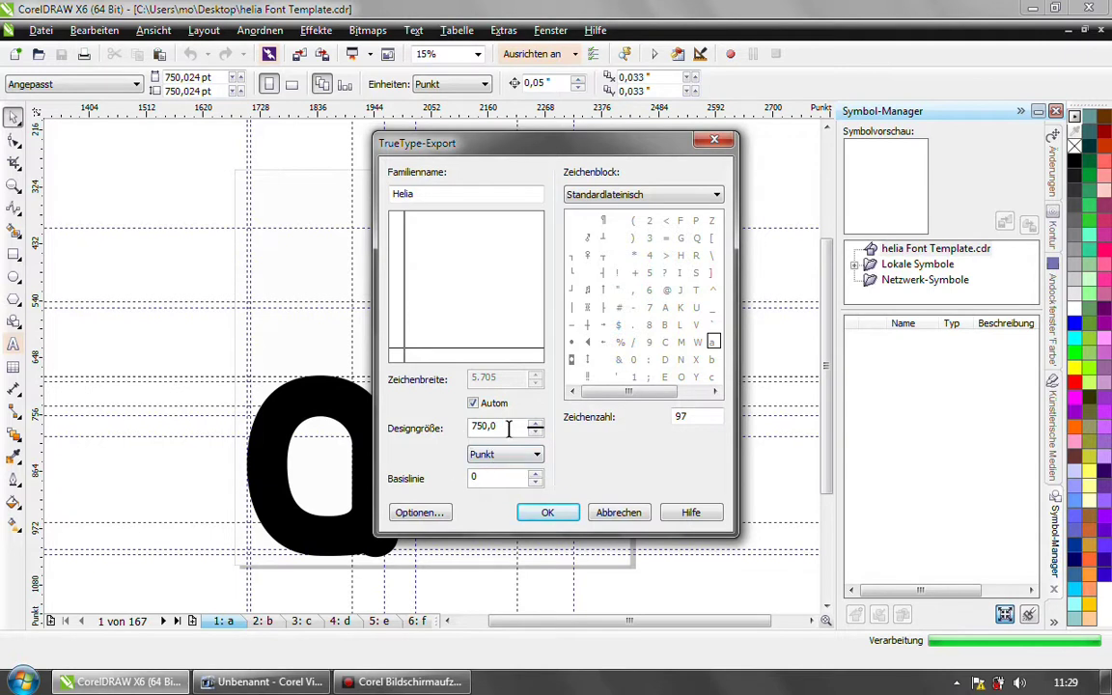
{"action": "double_click", "coordinate": [482, 425]}
{"action": "left_click", "coordinate": [418, 513]}
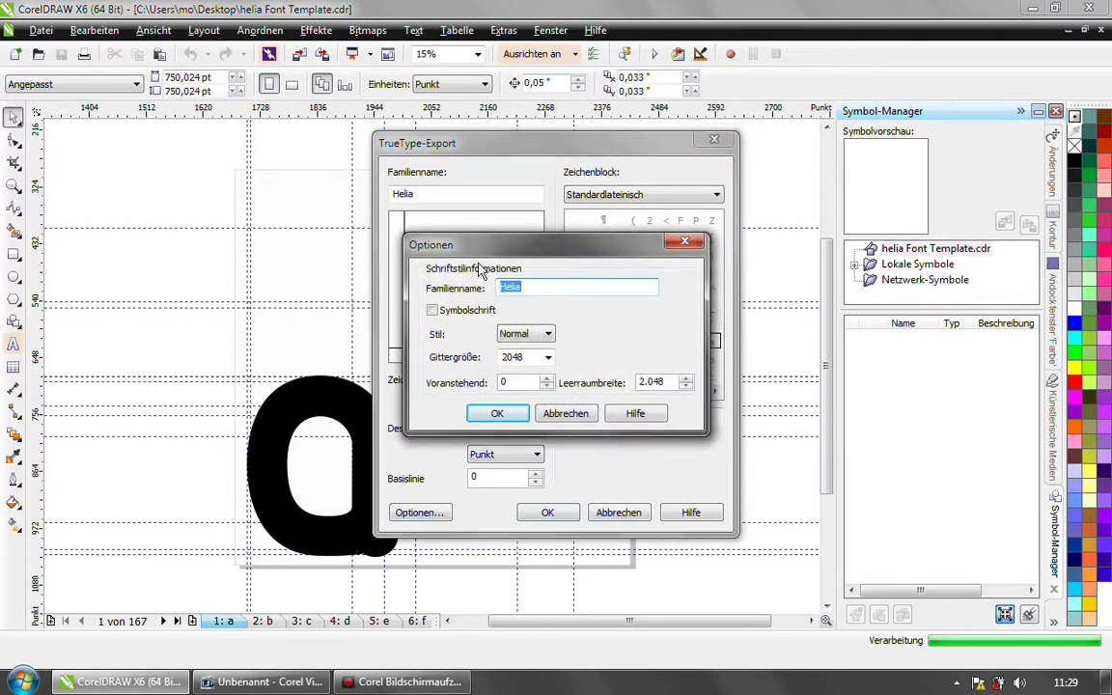
{"action": "left_click_drag", "start_coordinate": [518, 253], "coordinate": [578, 198]}
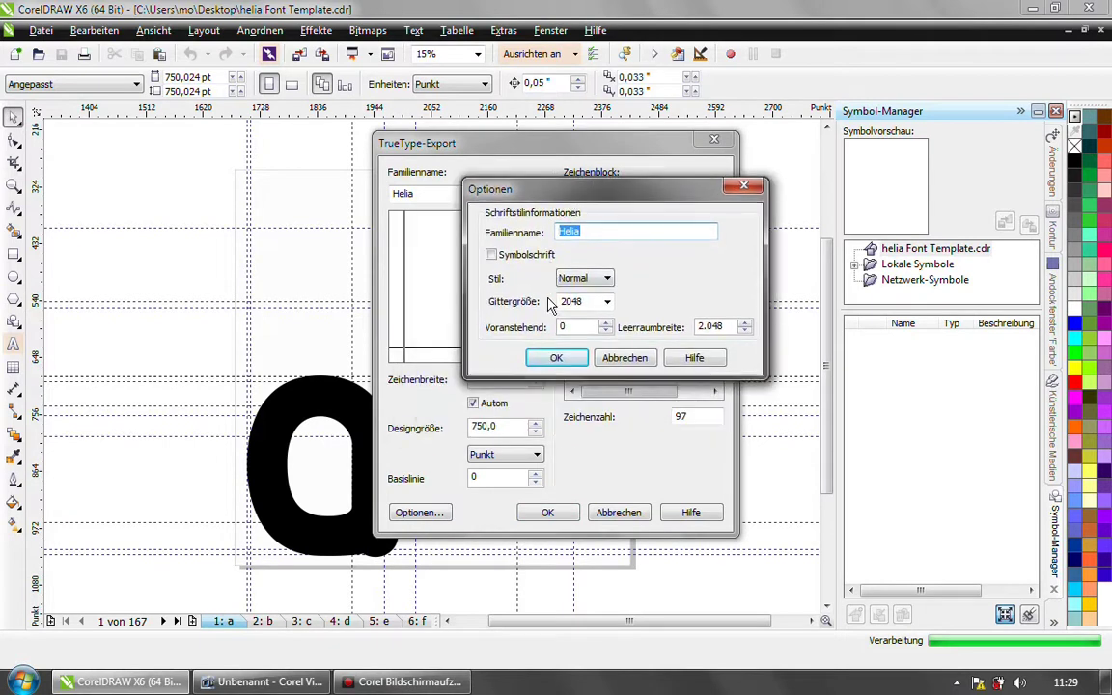
{"action": "left_click", "coordinate": [626, 359]}
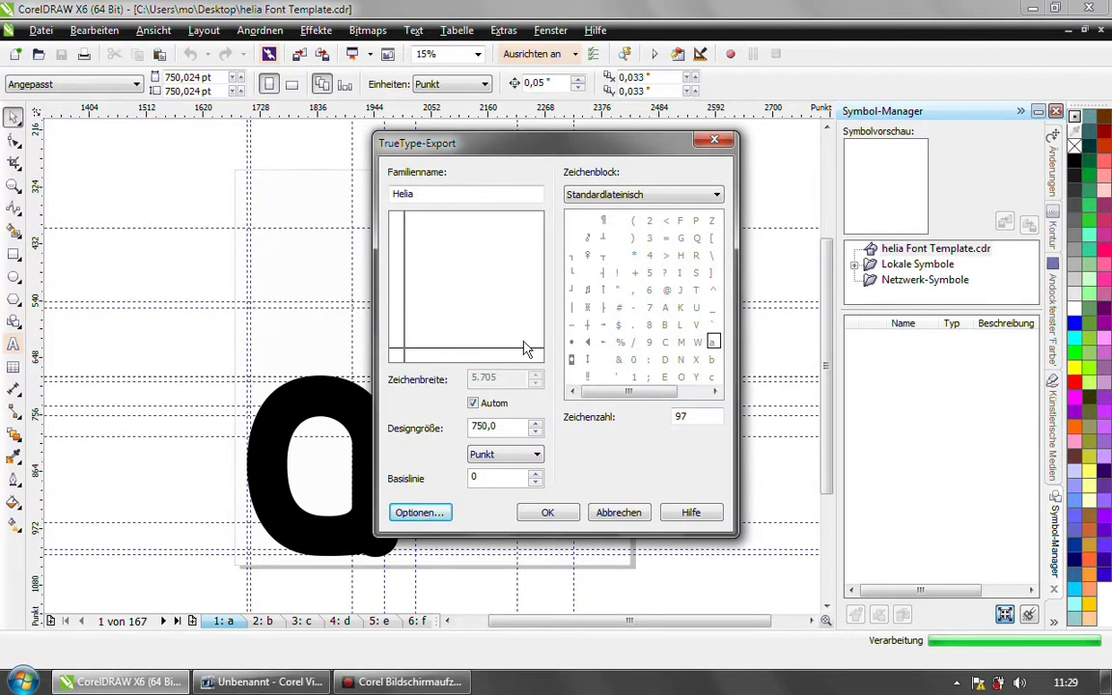
{"action": "left_click", "coordinate": [553, 519]}
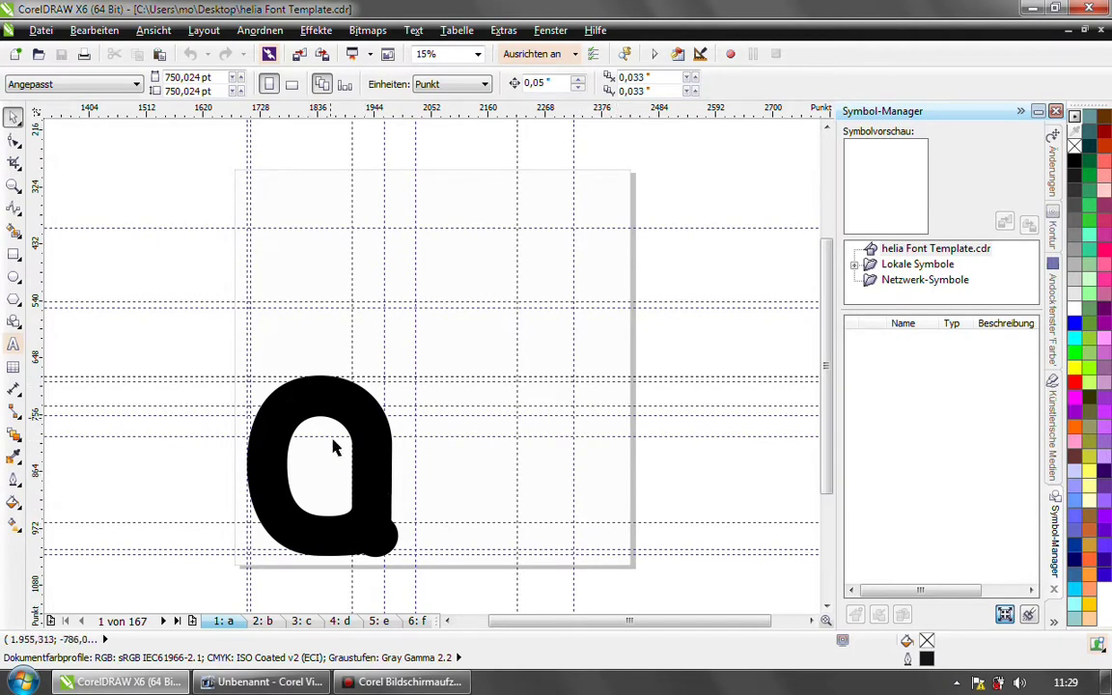
Step: Reopen the TrueType export with the letter a selected, check its character slot, and leave without exporting
{"action": "left_click", "coordinate": [291, 411]}
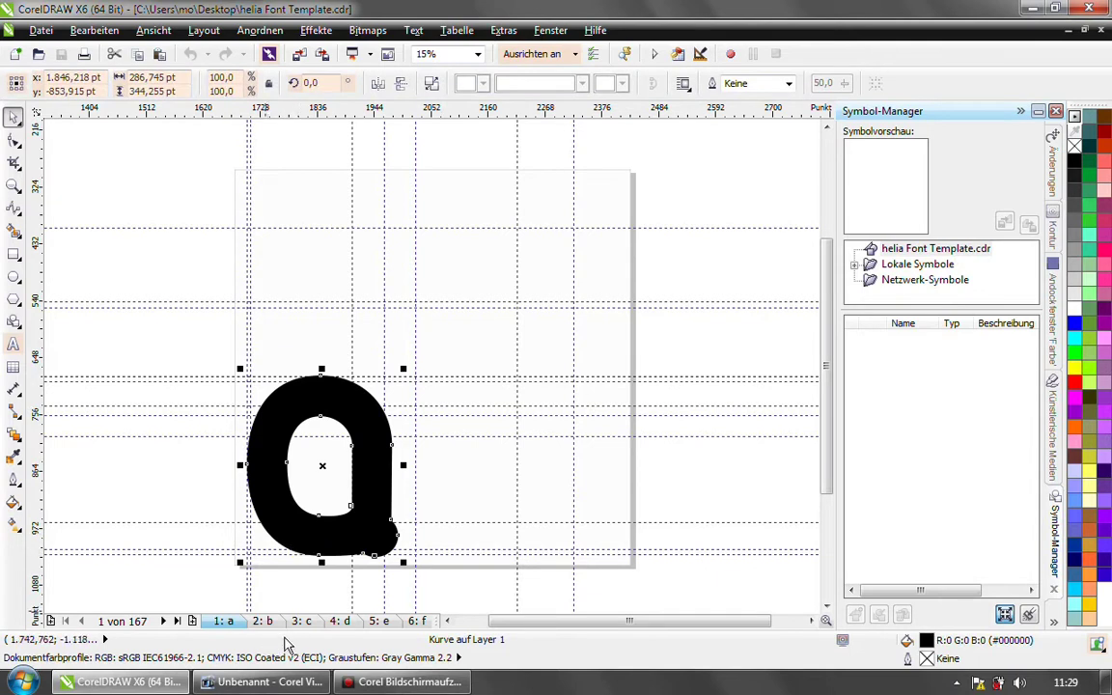
{"action": "left_click", "coordinate": [41, 31]}
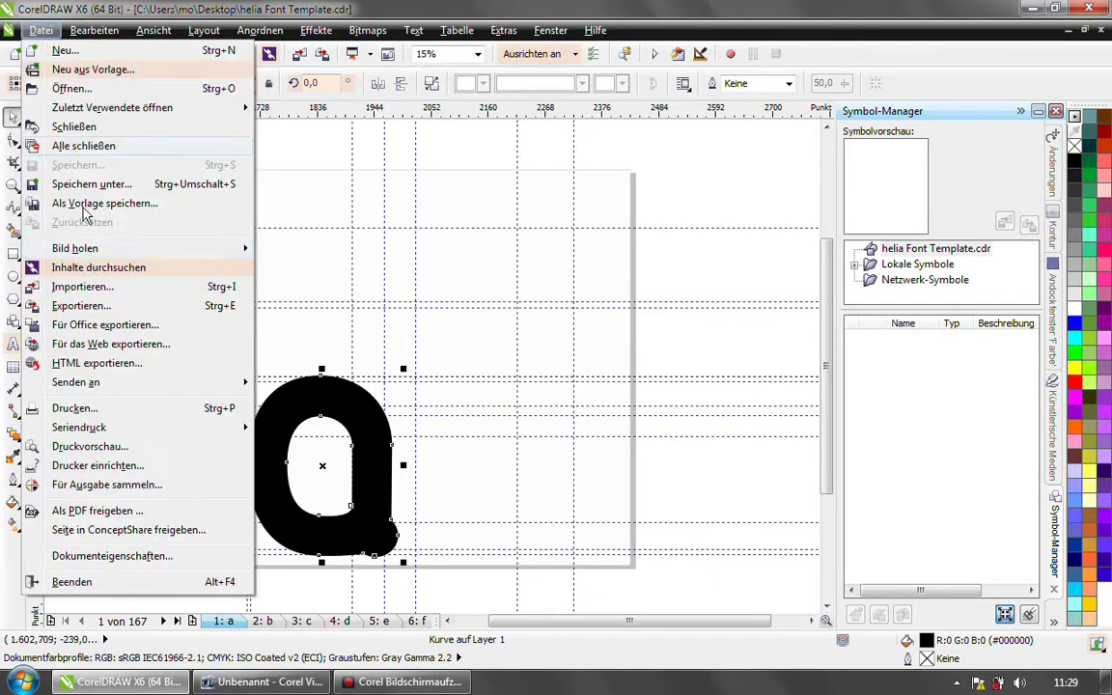
{"action": "left_click", "coordinate": [84, 307]}
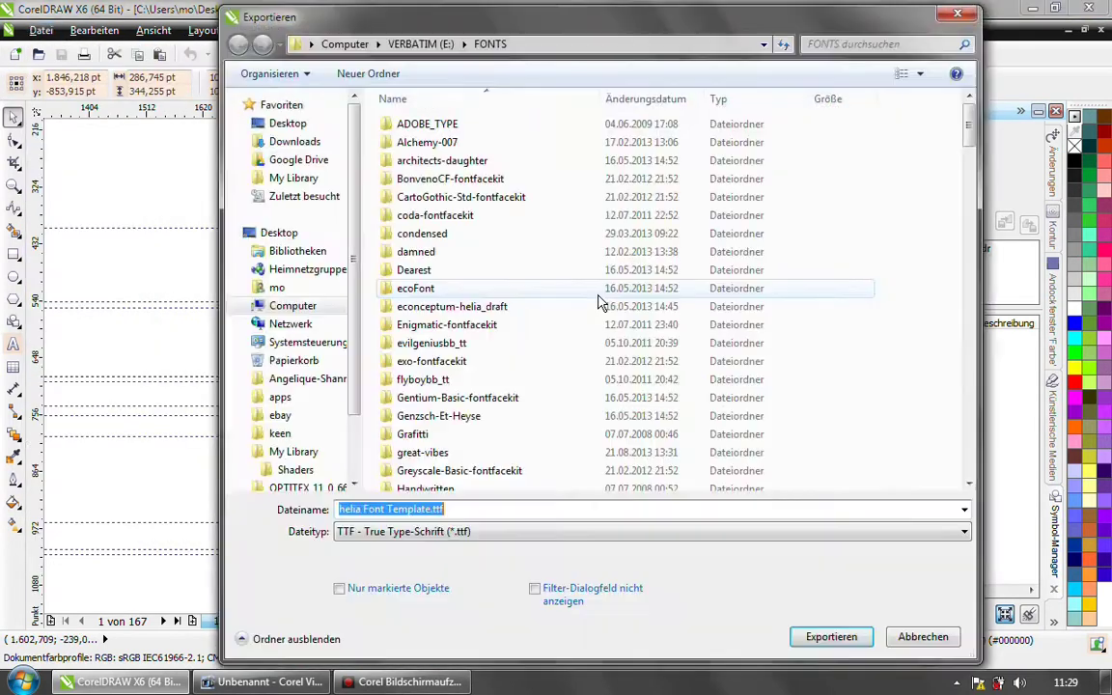
{"action": "left_click", "coordinate": [816, 639]}
{"action": "left_click", "coordinate": [618, 351]}
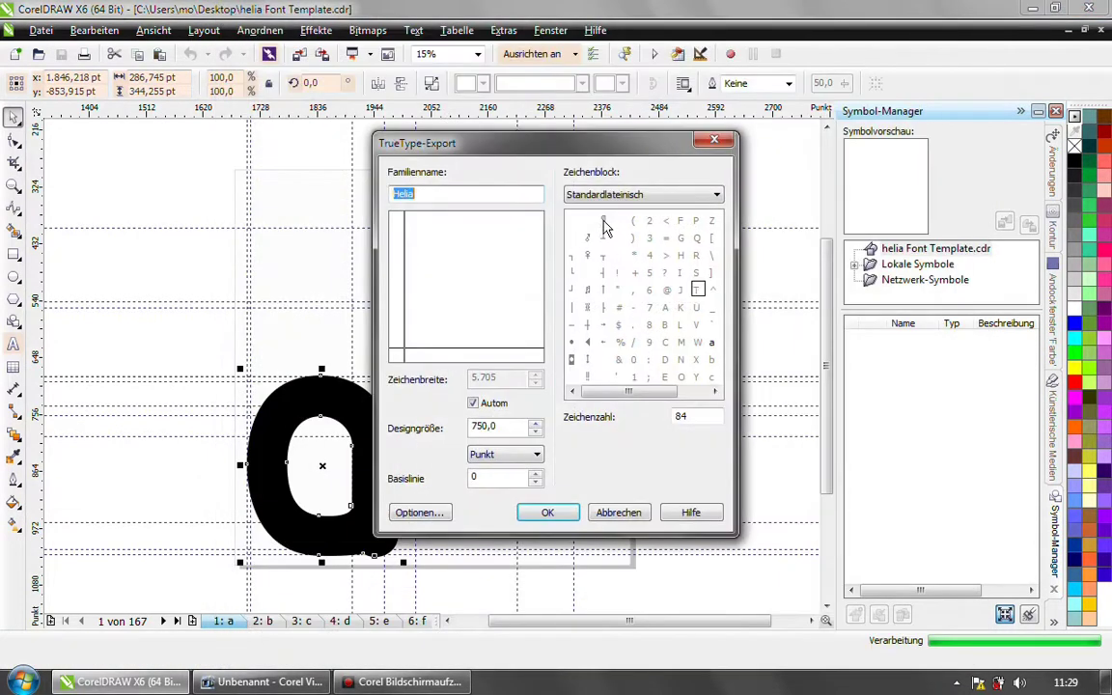
{"action": "left_click", "coordinate": [713, 344]}
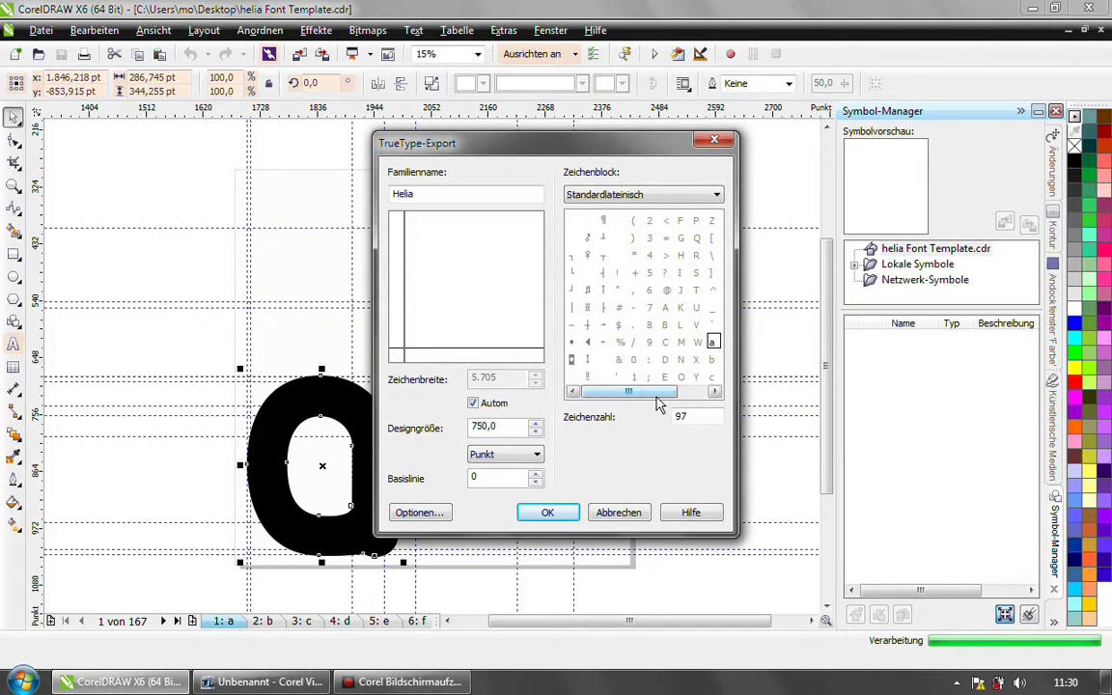
{"action": "left_click", "coordinate": [626, 515]}
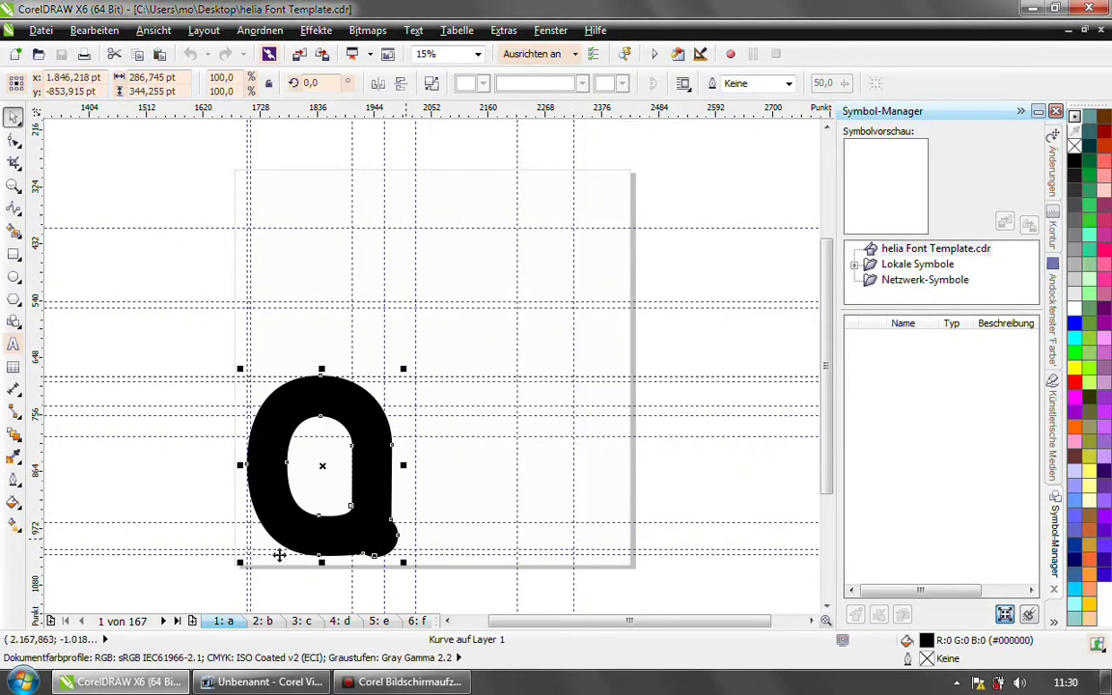
Step: Export the letter b page into the existing helia Font Template.ttf, replacing the file and assigning the glyph to character b
{"action": "left_click", "coordinate": [263, 622]}
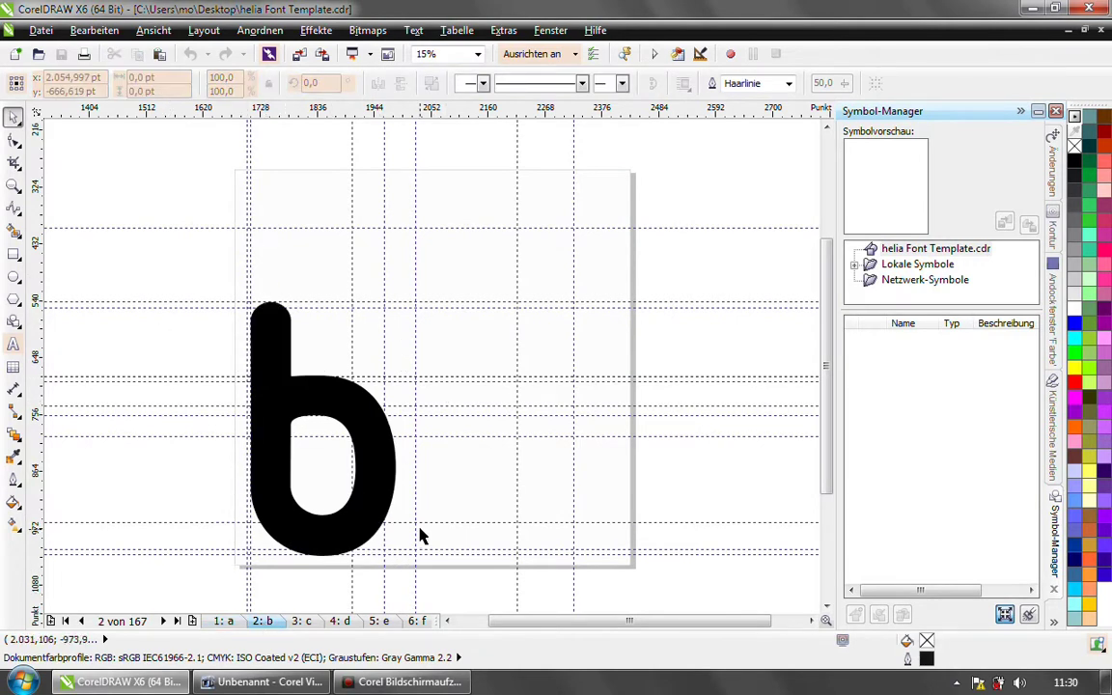
{"action": "left_click", "coordinate": [41, 29]}
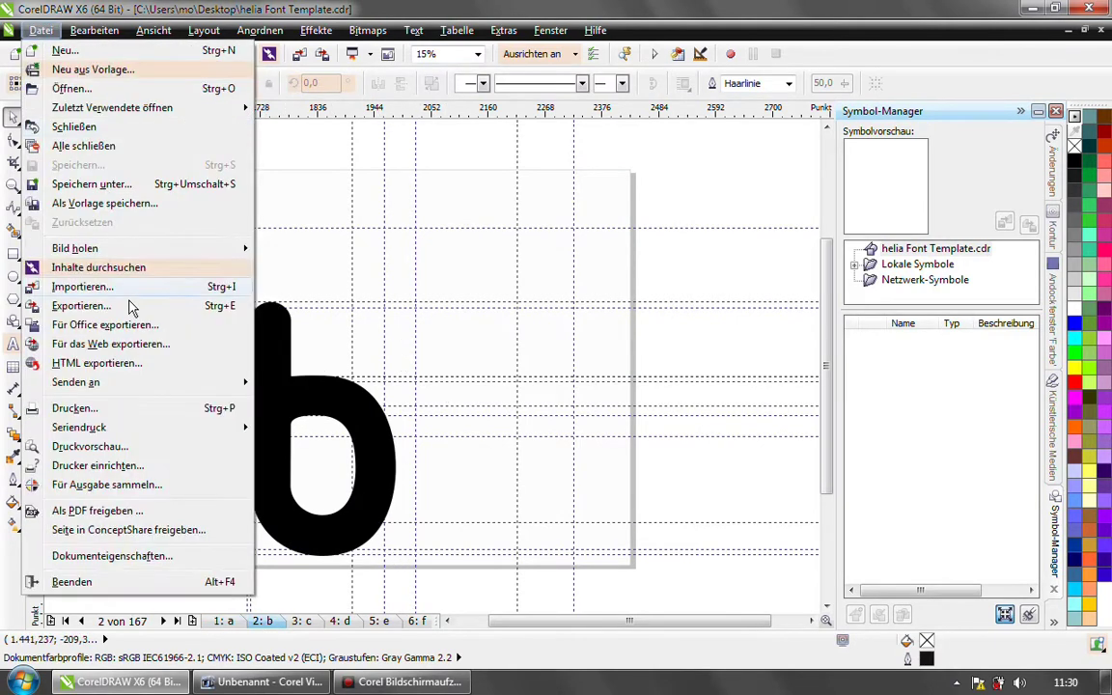
{"action": "left_click", "coordinate": [81, 306]}
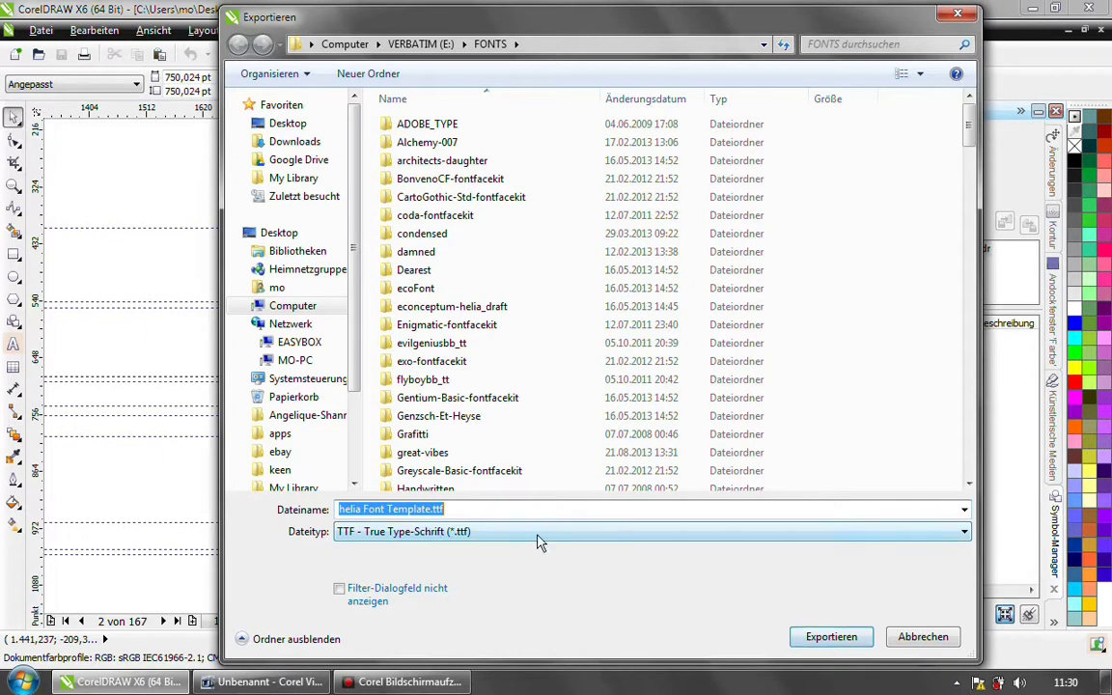
{"action": "left_click", "coordinate": [832, 638]}
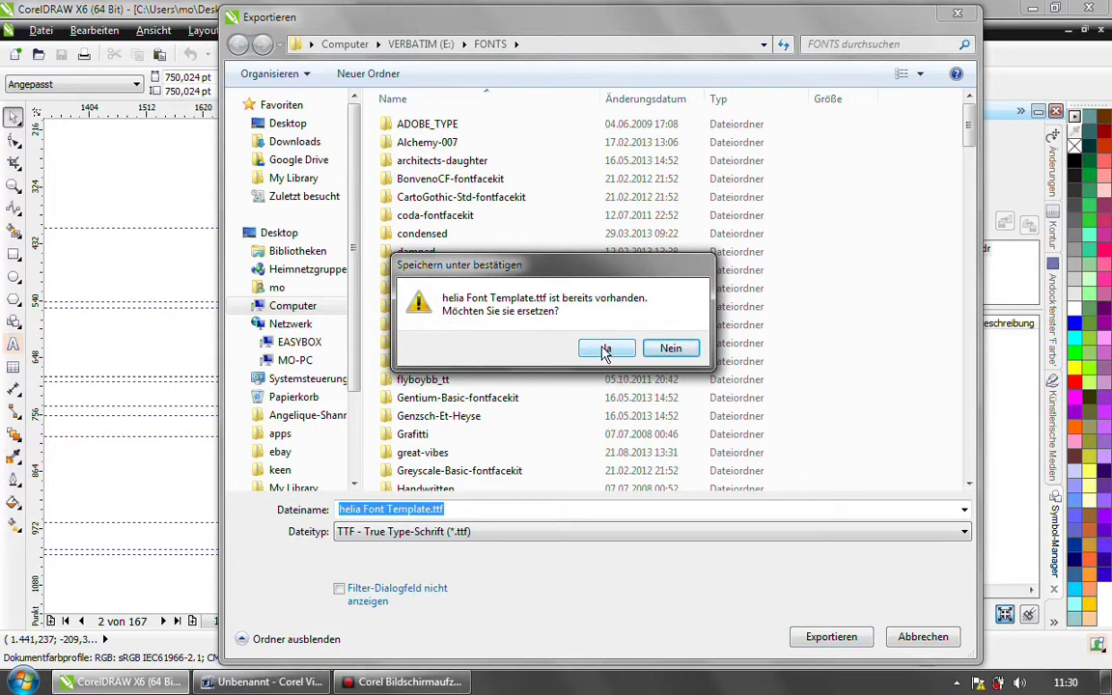
{"action": "left_click", "coordinate": [606, 349]}
{"action": "left_click", "coordinate": [712, 360]}
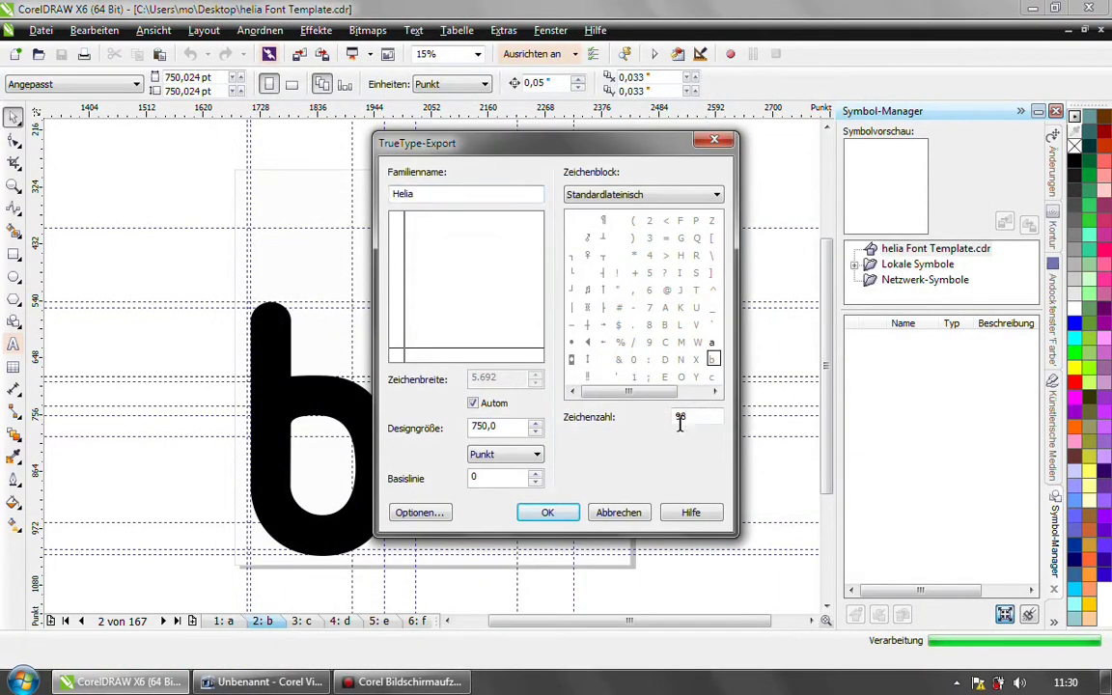
{"action": "left_click", "coordinate": [551, 514]}
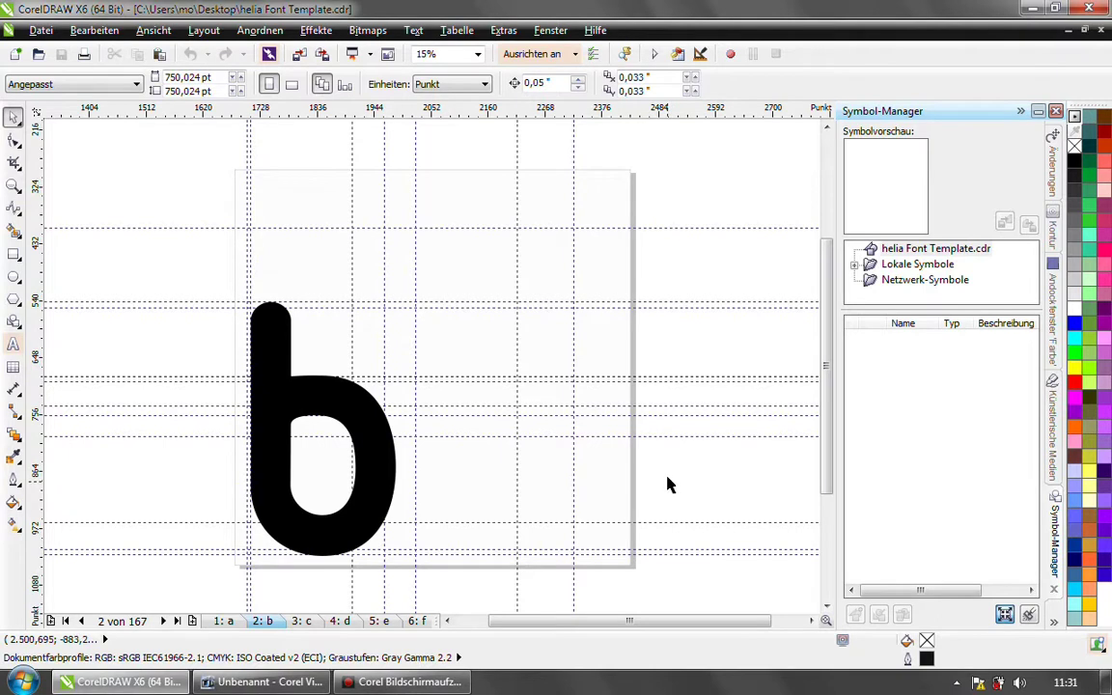
Step: Select the letter b curve and start recording a macro in GlobalMacros under its default name
{"action": "left_click_drag", "start_coordinate": [182, 273], "coordinate": [490, 591]}
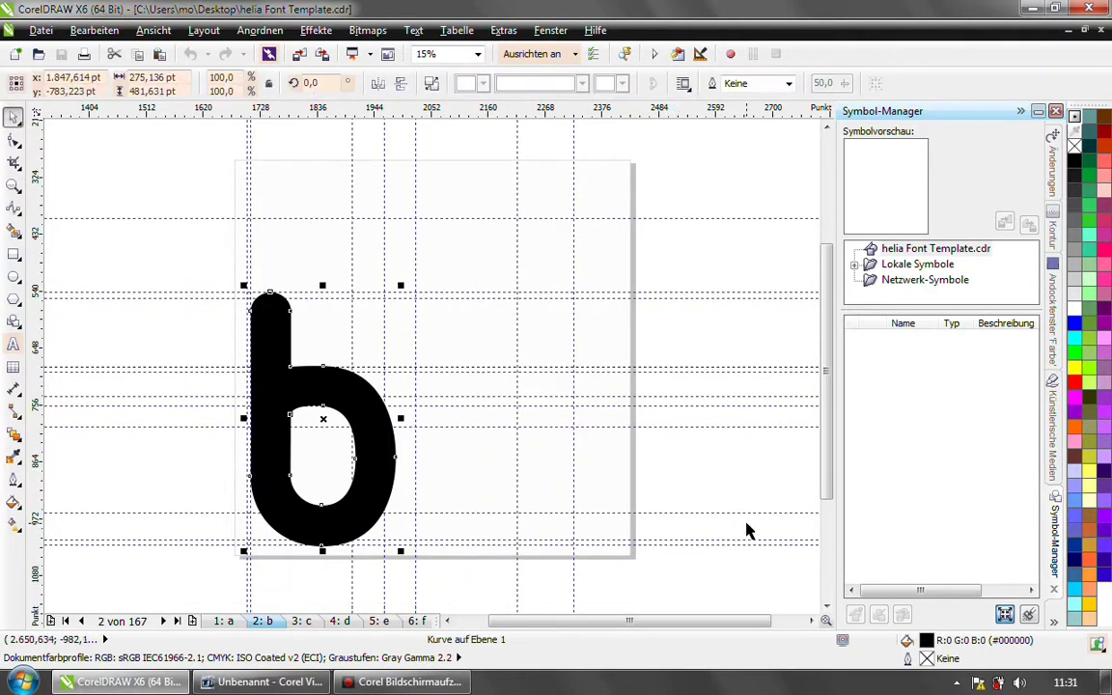
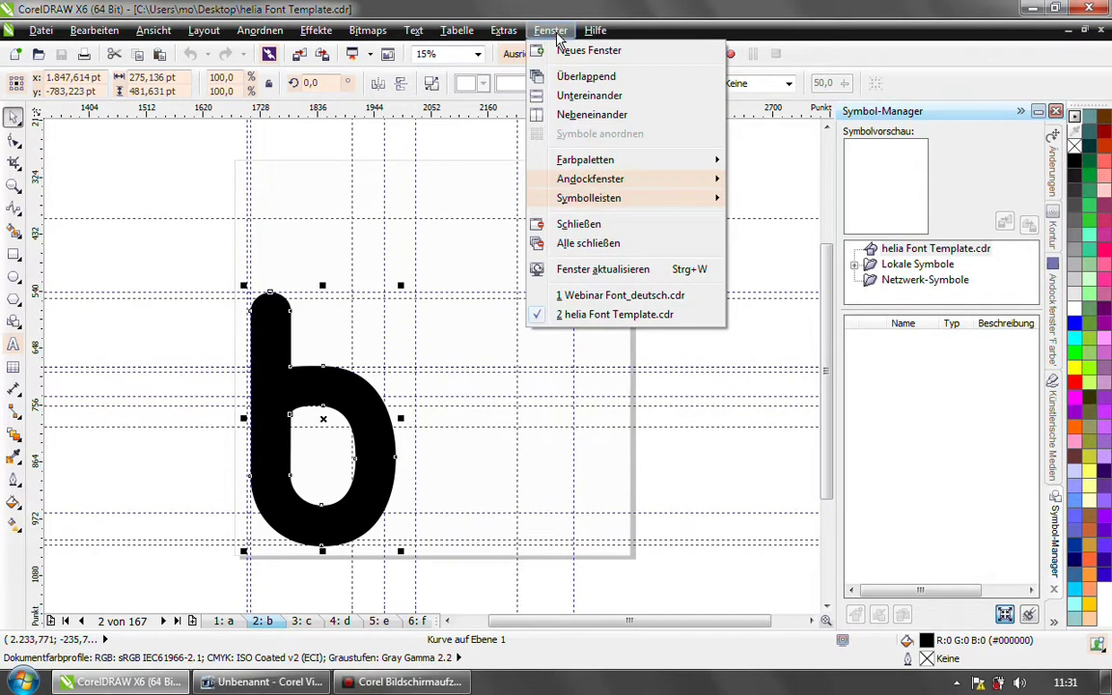
{"action": "mouse_move", "coordinate": [616, 196]}
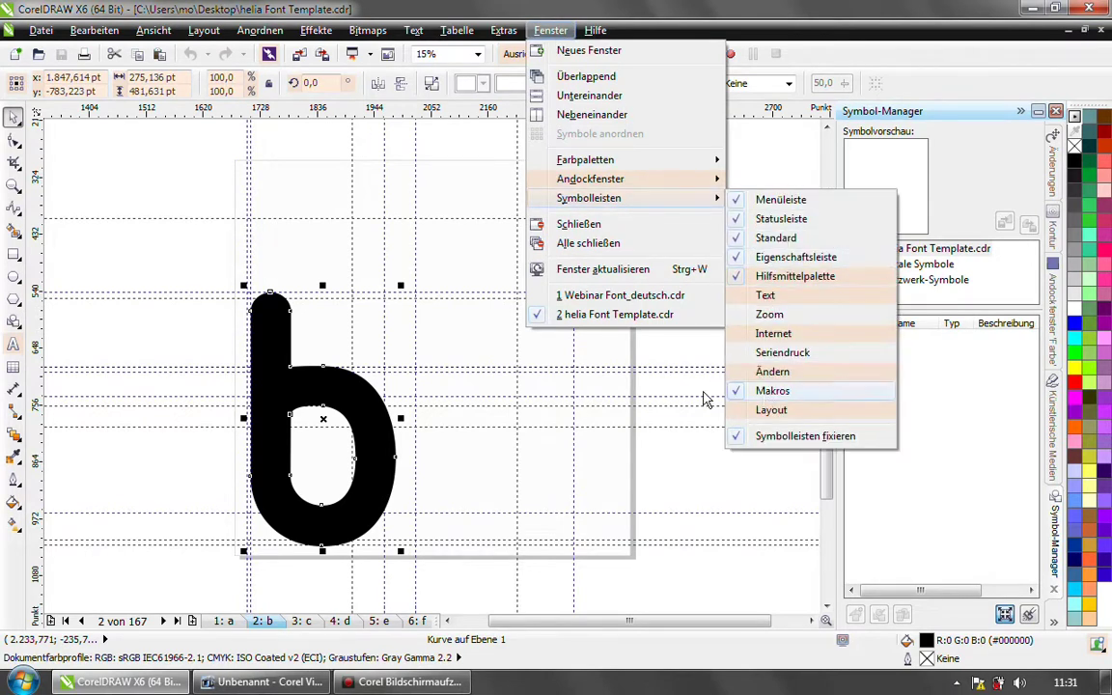
{"action": "left_click", "coordinate": [772, 409]}
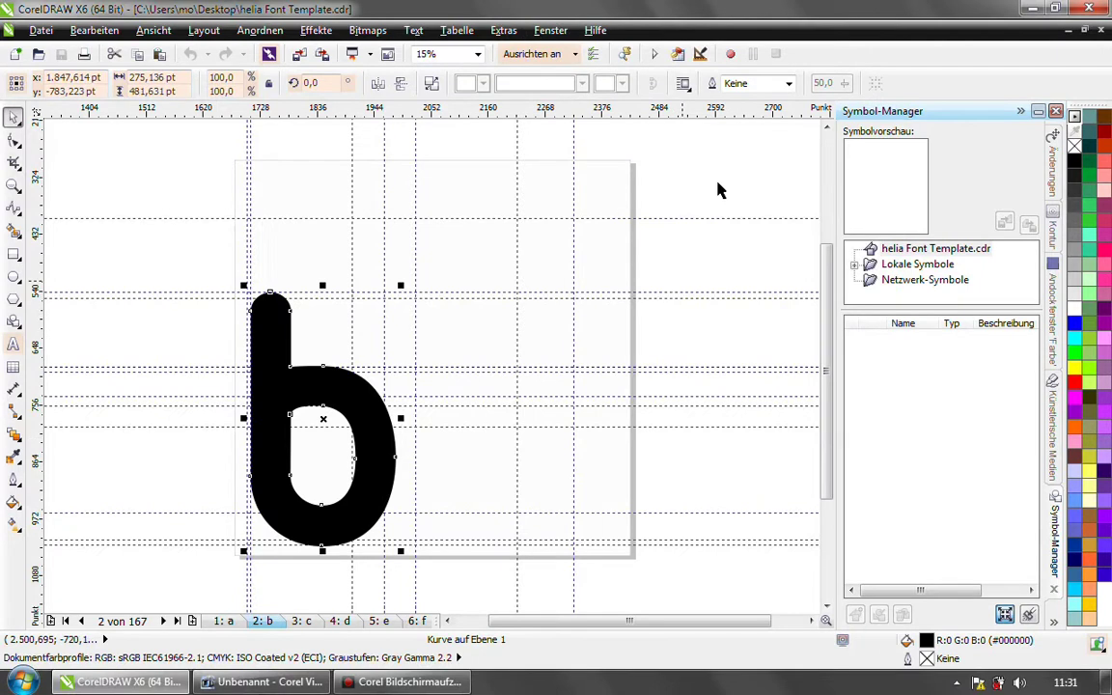
{"action": "left_click", "coordinate": [731, 56]}
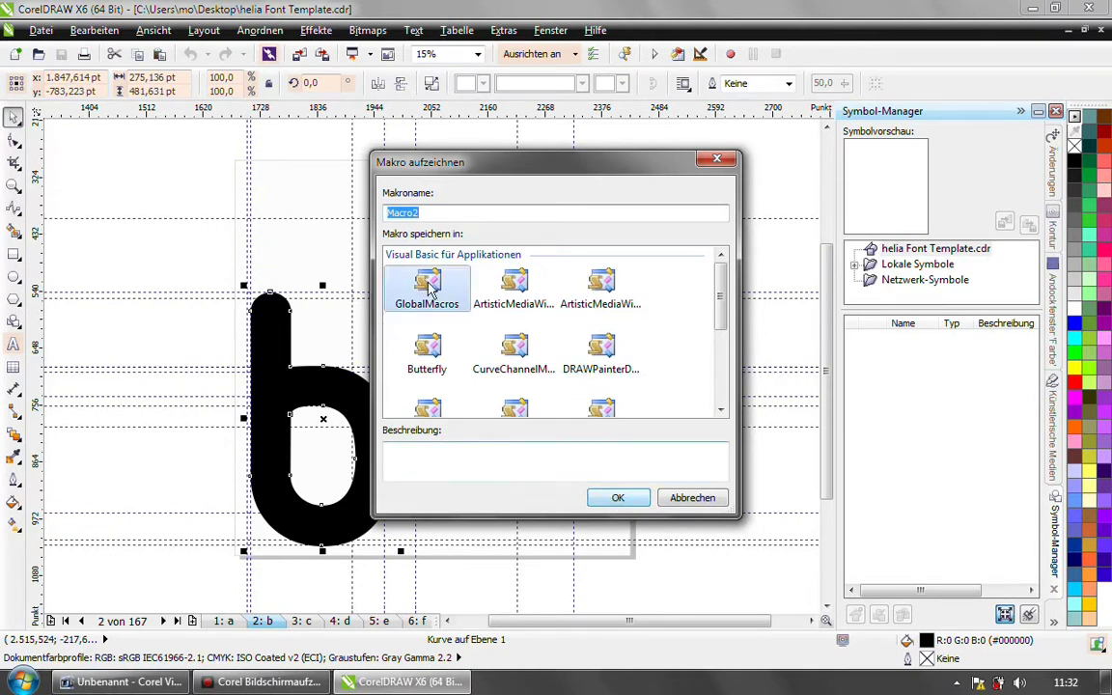
{"action": "left_click", "coordinate": [619, 498]}
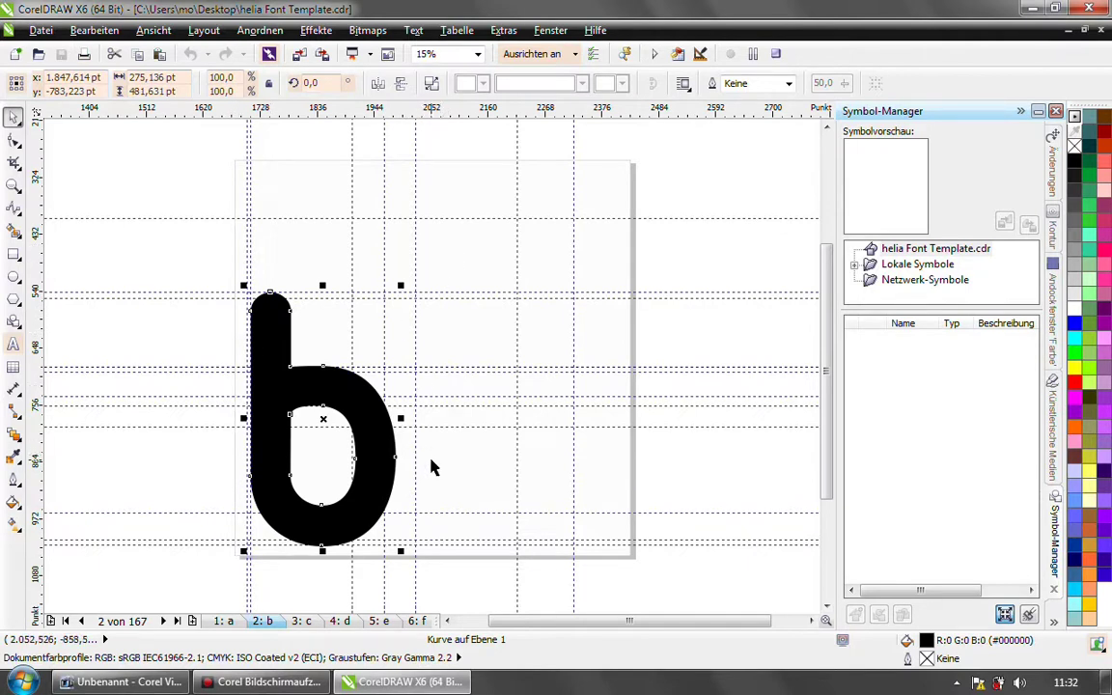
Step: Export the letter b as TrueType over helia Font Template.ttf, overwriting the existing definition of character b, and stop the macro recording
{"action": "left_click", "coordinate": [40, 31]}
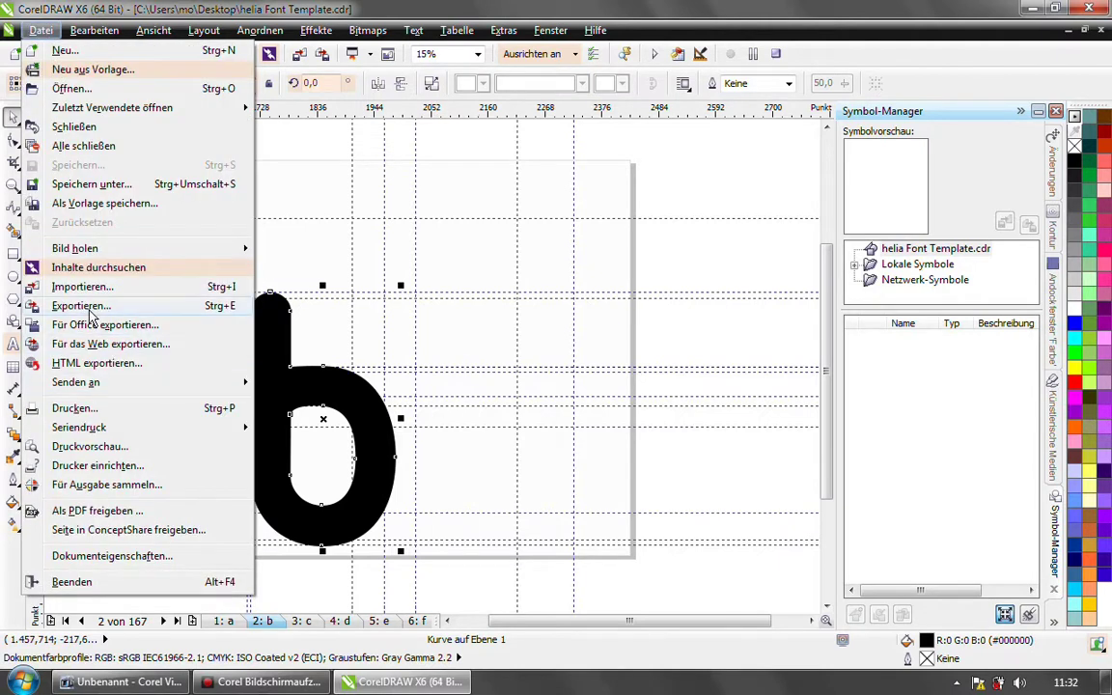
{"action": "left_click", "coordinate": [90, 307]}
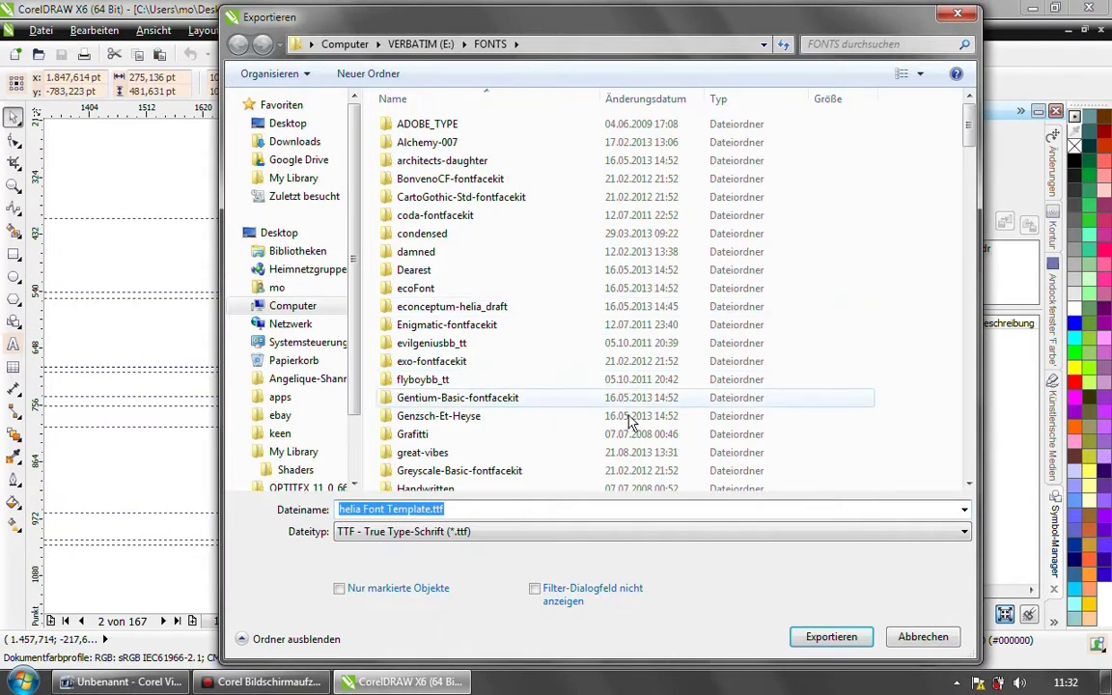
{"action": "left_click", "coordinate": [831, 637]}
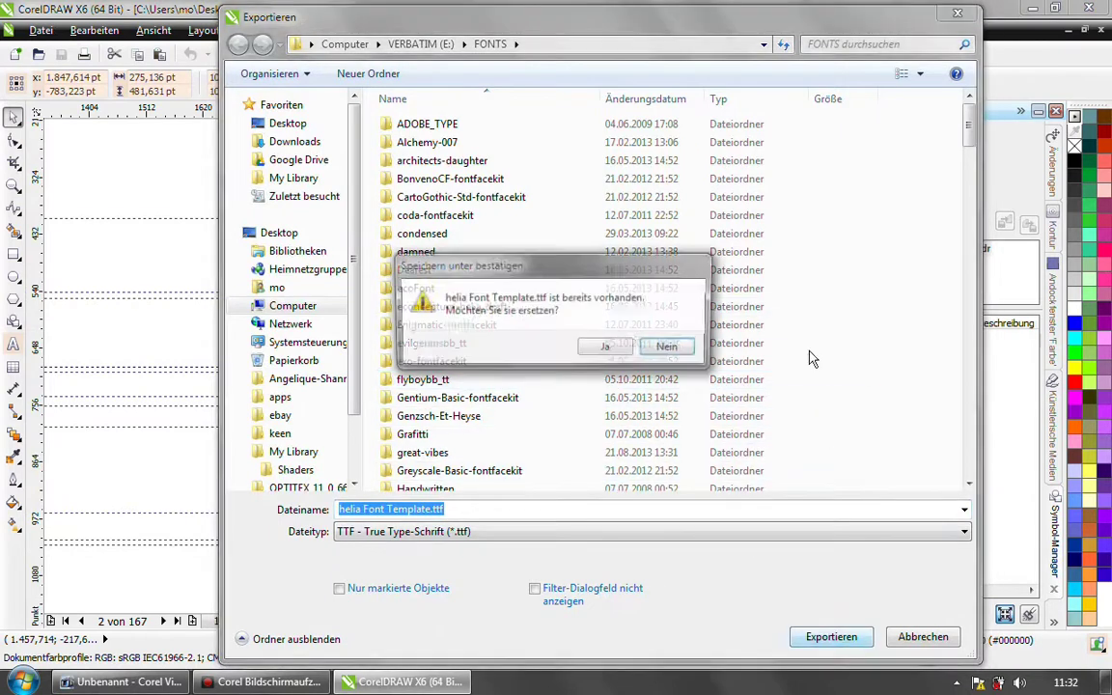
{"action": "left_click", "coordinate": [606, 346]}
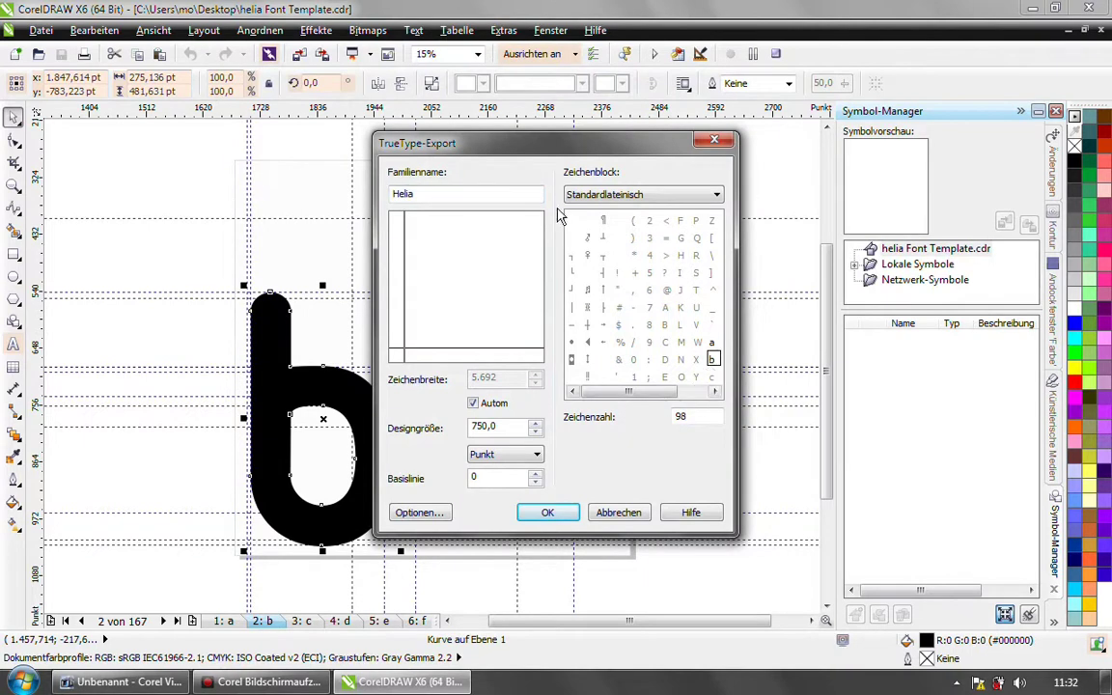
{"action": "left_click", "coordinate": [552, 516]}
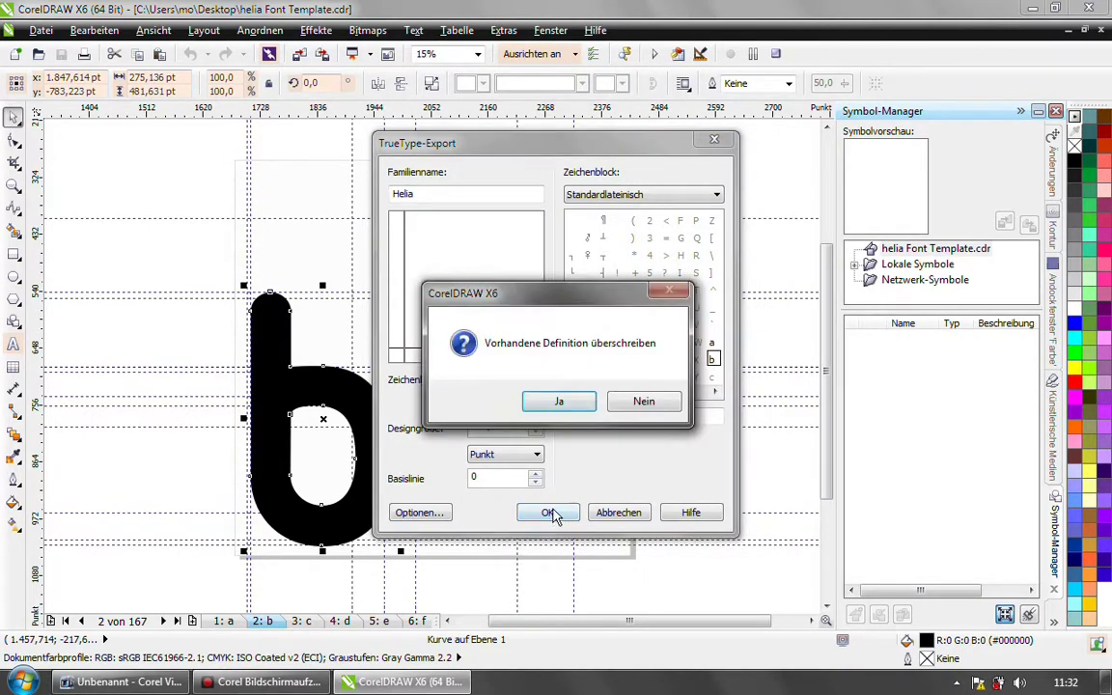
{"action": "left_click", "coordinate": [563, 401]}
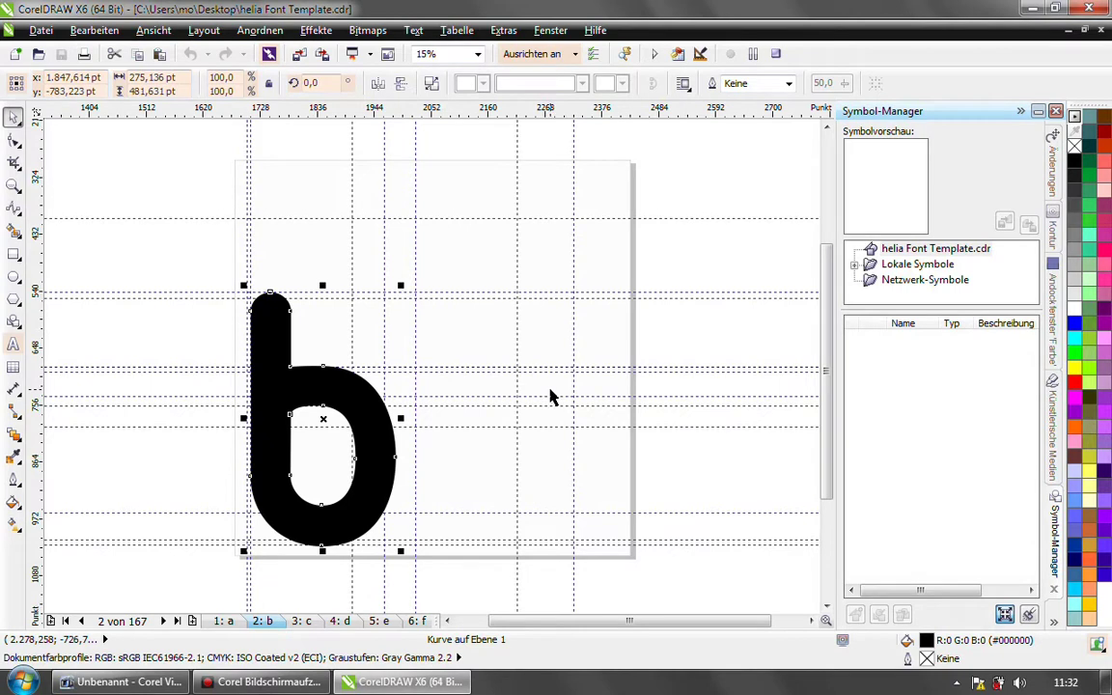
{"action": "left_click", "coordinate": [779, 58]}
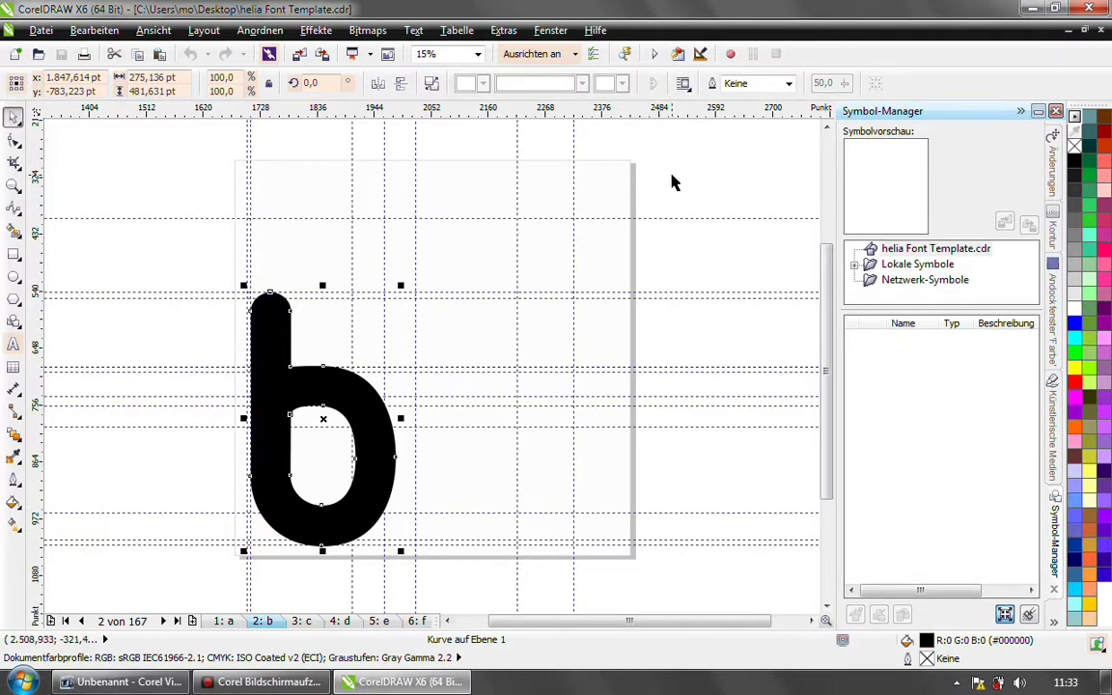
Step: Switch to the Visual Basic macro editor and open the code of the RecordedMacros module in GlobalMacros
{"action": "left_click", "coordinate": [679, 55]}
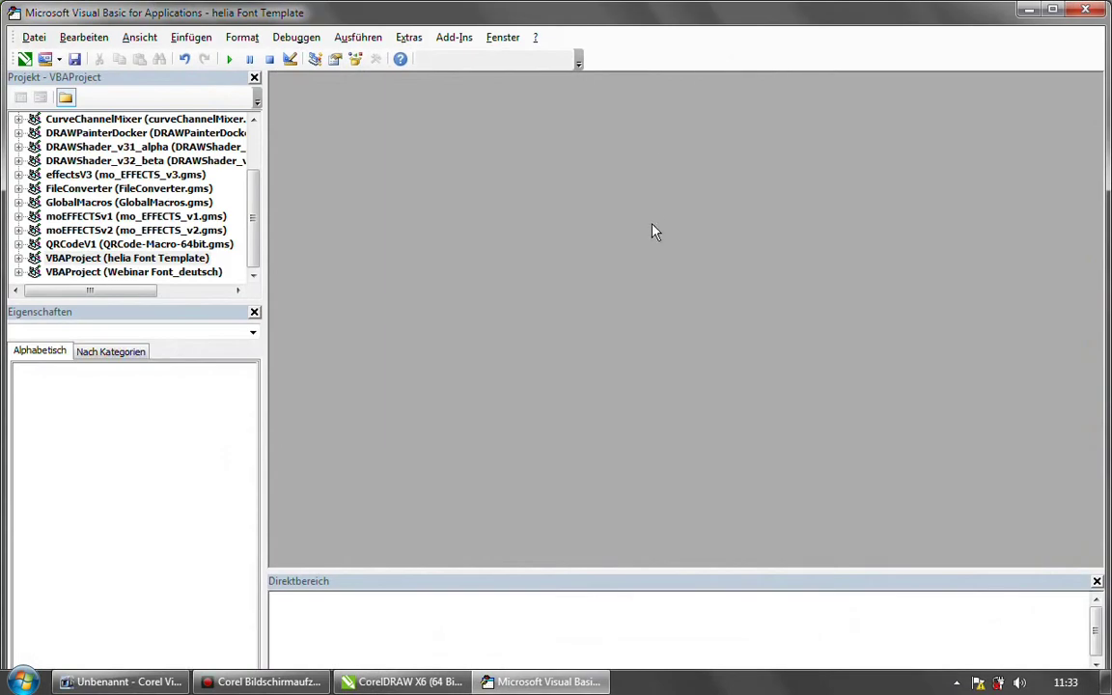
{"action": "double_click", "coordinate": [203, 204]}
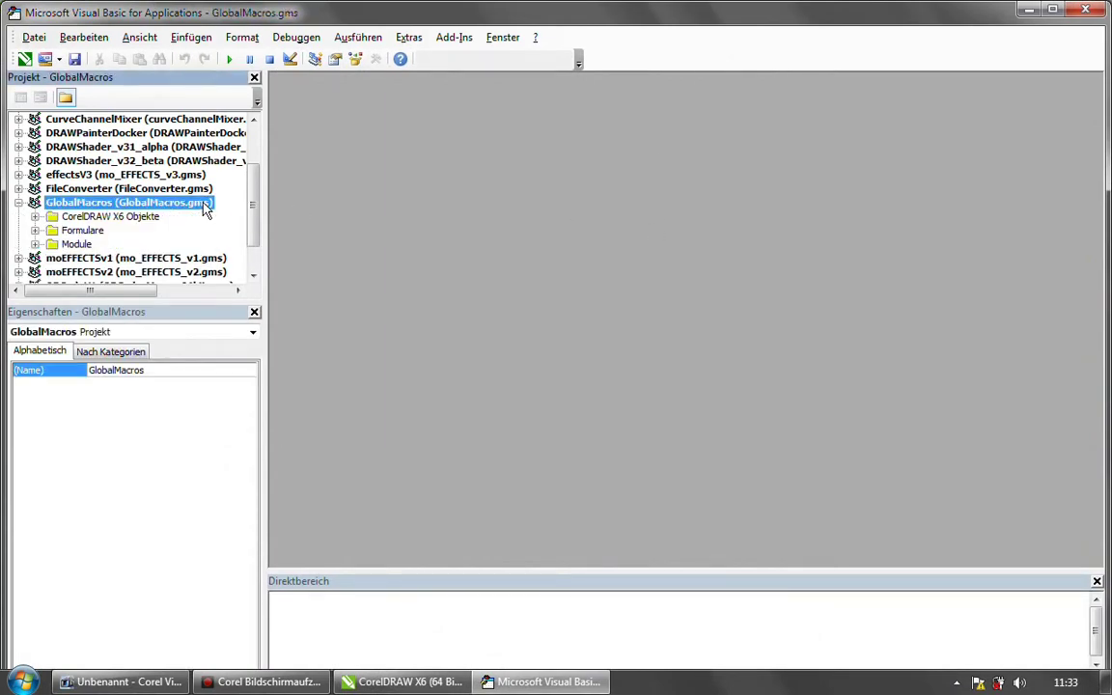
{"action": "double_click", "coordinate": [85, 246]}
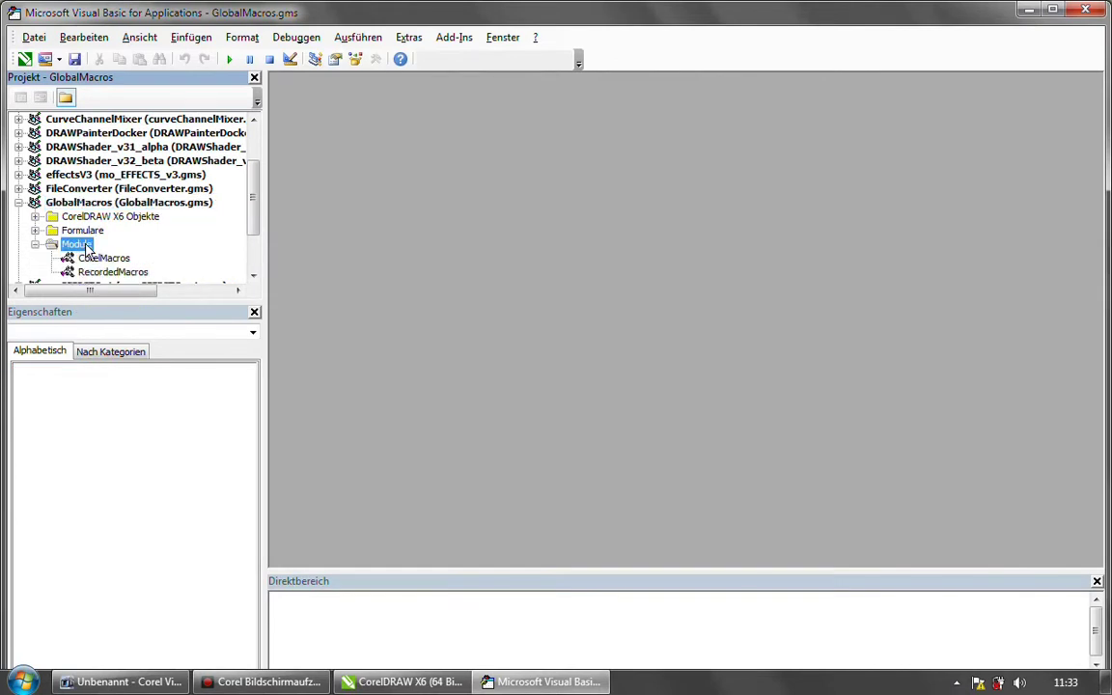
{"action": "left_click", "coordinate": [126, 271]}
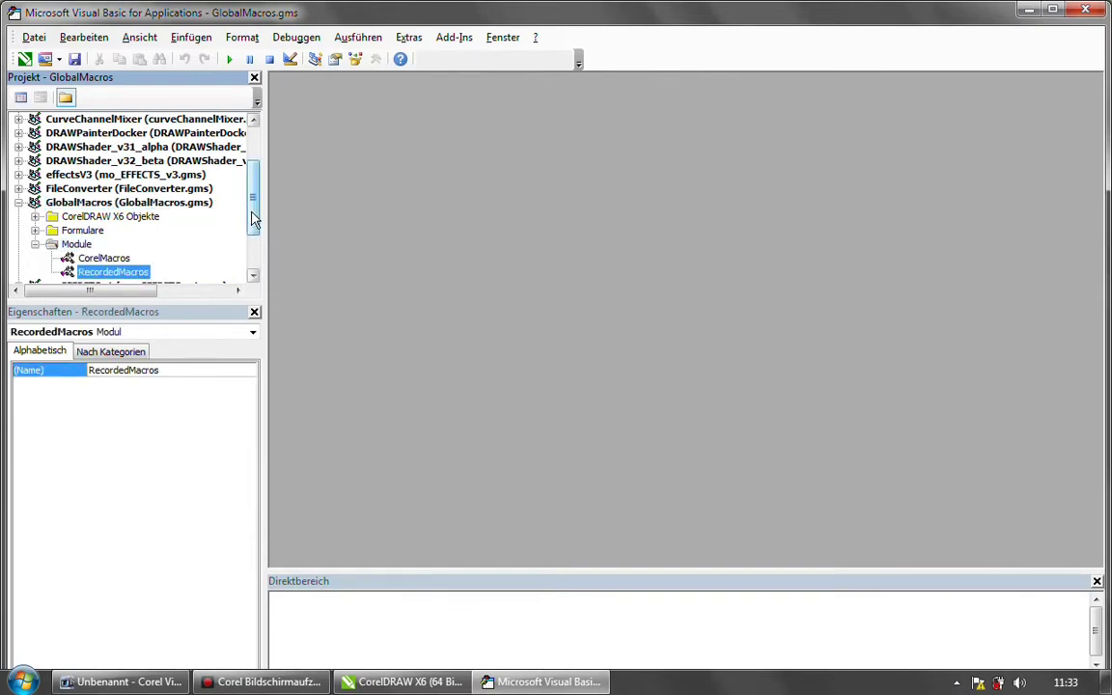
{"action": "scroll", "coordinate": [225, 197], "scroll_direction": "down", "scroll_amount": 2}
{"action": "double_click", "coordinate": [129, 203]}
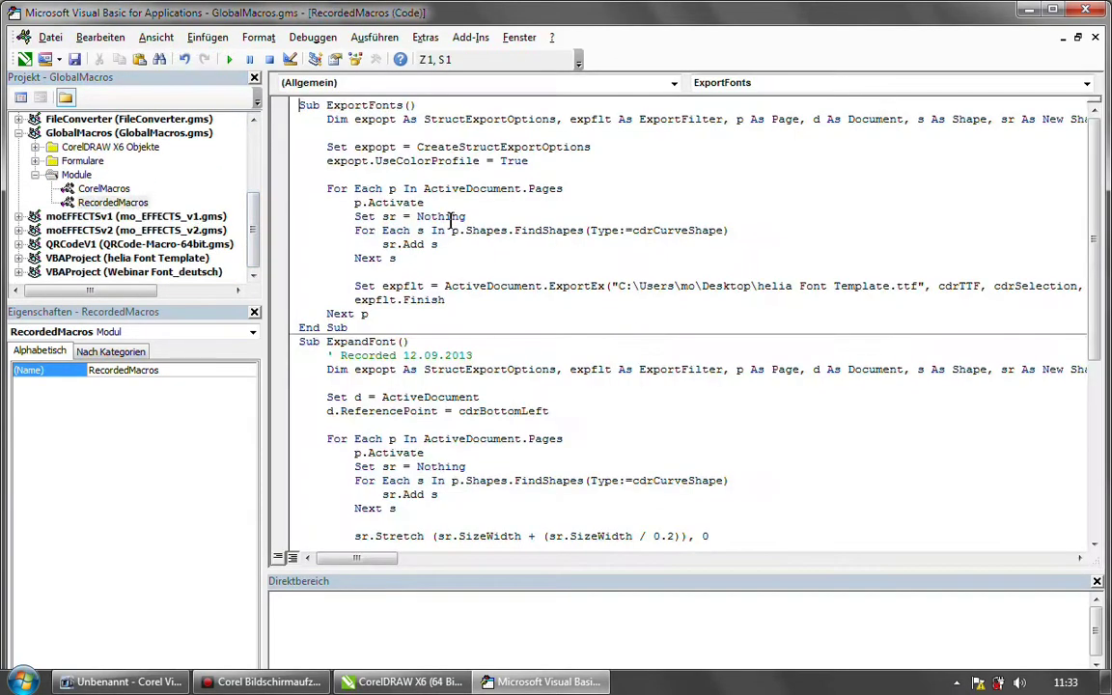
Step: Review the module's macros, comparing the ExportFonts routine with the export file path in the newly recorded macro
{"action": "left_click_drag", "start_coordinate": [1097, 265], "coordinate": [1099, 463]}
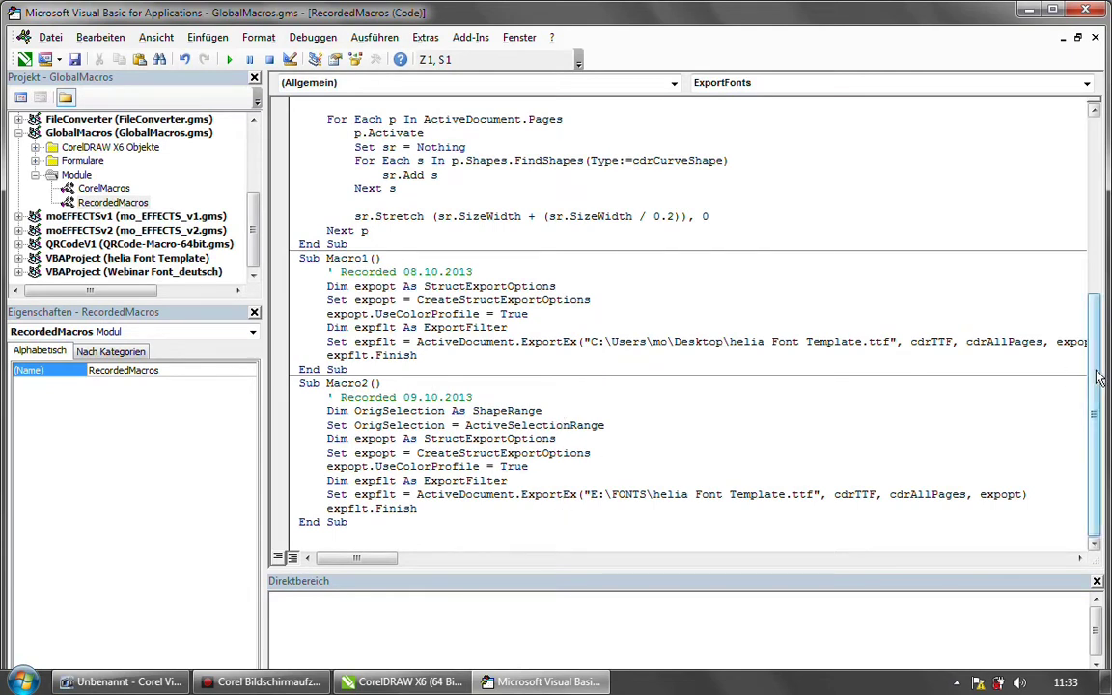
{"action": "left_click_drag", "start_coordinate": [1101, 376], "coordinate": [1089, 164]}
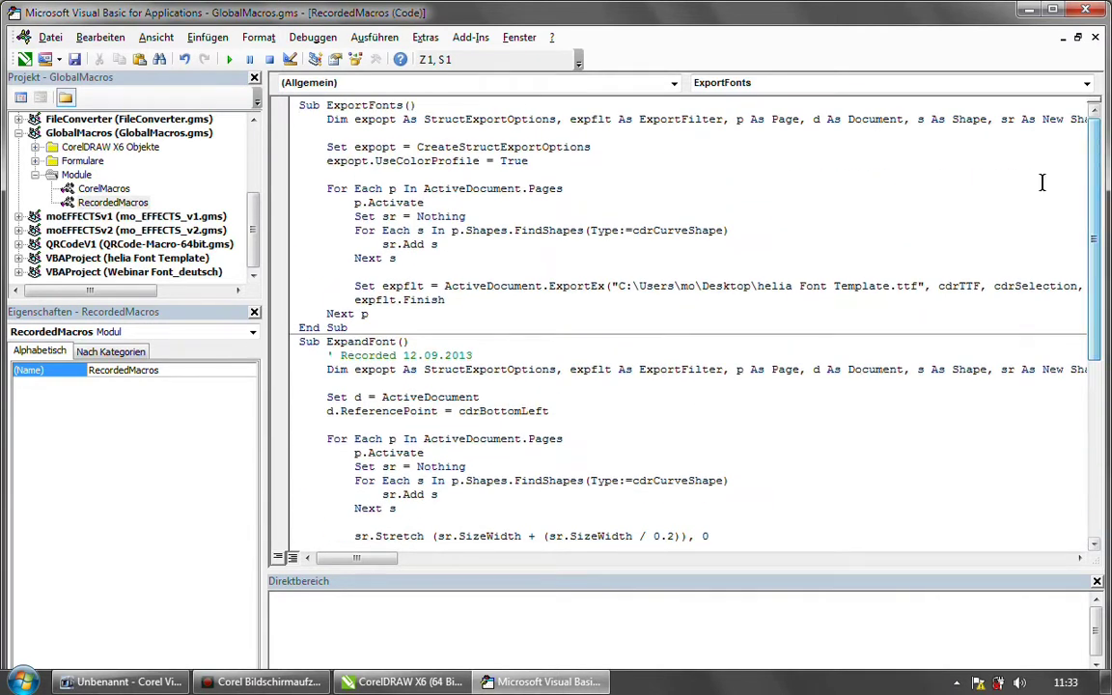
{"action": "left_click_drag", "start_coordinate": [299, 106], "coordinate": [346, 328]}
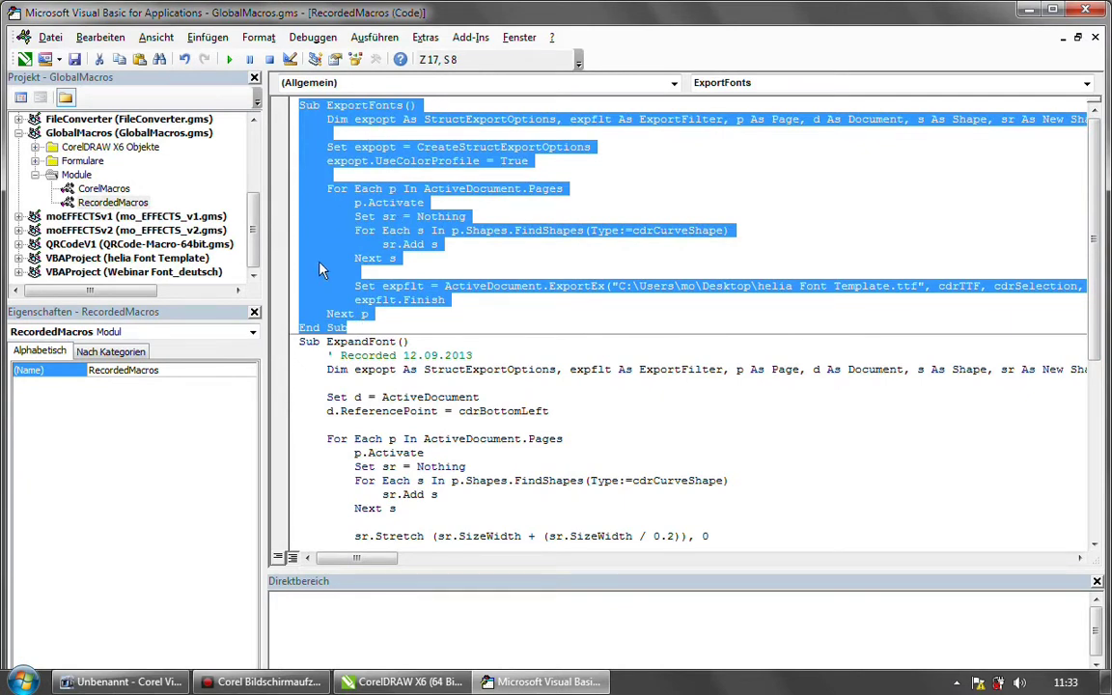
{"action": "key", "text": "End"}
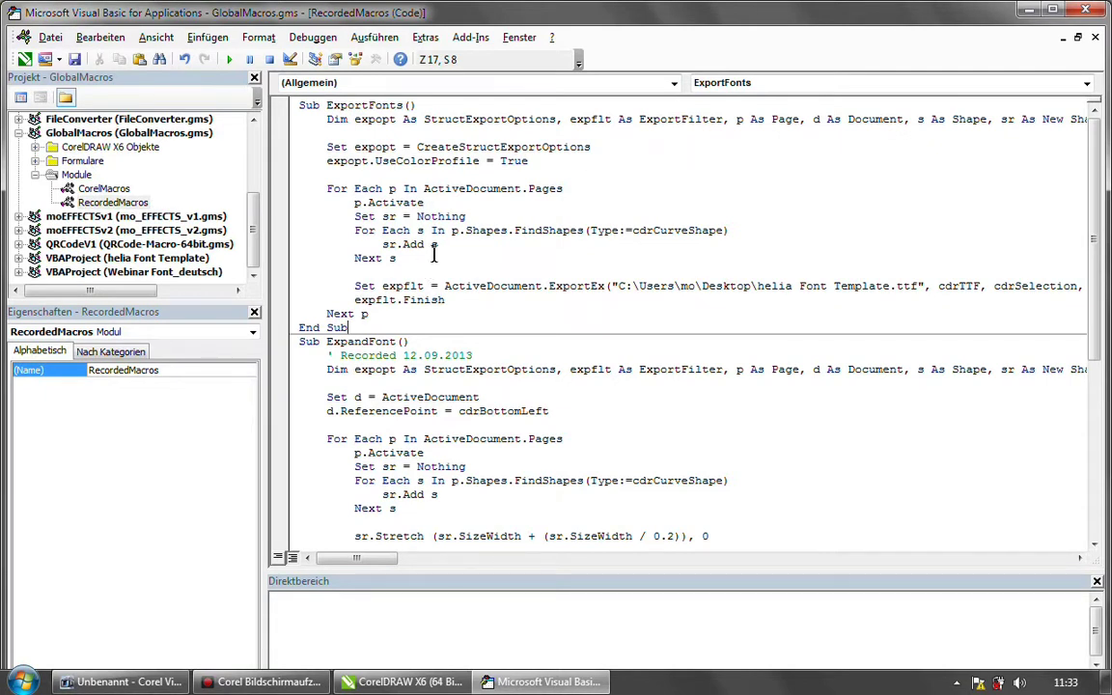
{"action": "scroll", "coordinate": [984, 197], "scroll_direction": "down", "scroll_amount": 8}
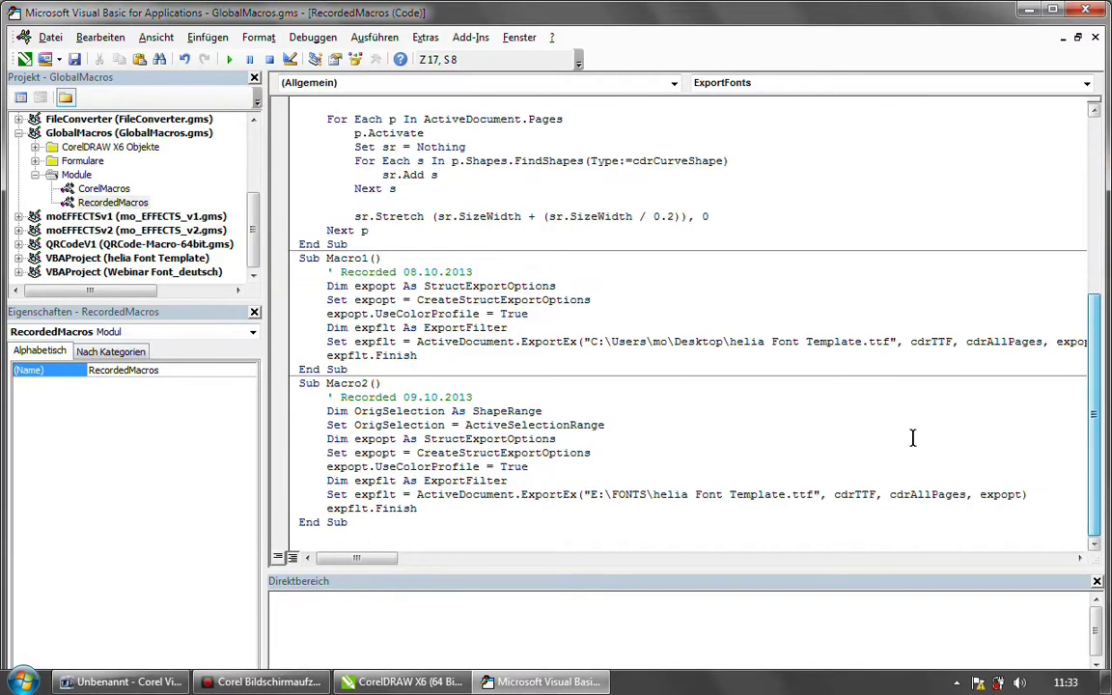
{"action": "left_click", "coordinate": [590, 494]}
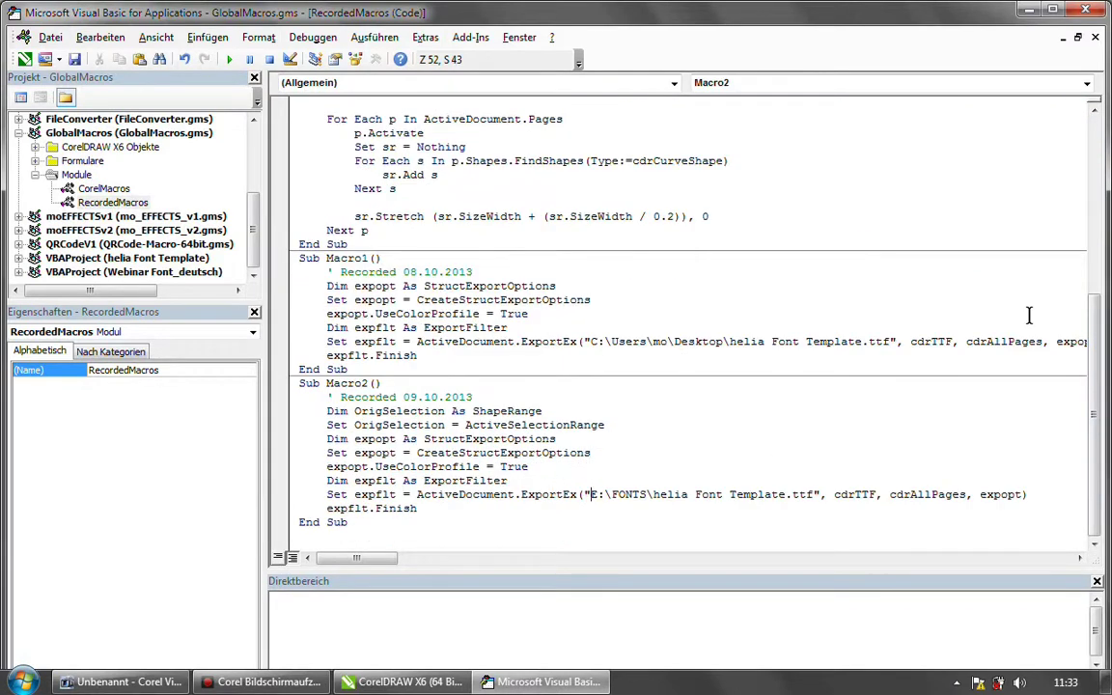
Step: Examine the ExportFonts macro's ExportEx line and its declarations of p as Page and d as Document
{"action": "scroll", "coordinate": [963, 240], "scroll_direction": "up", "scroll_amount": 8}
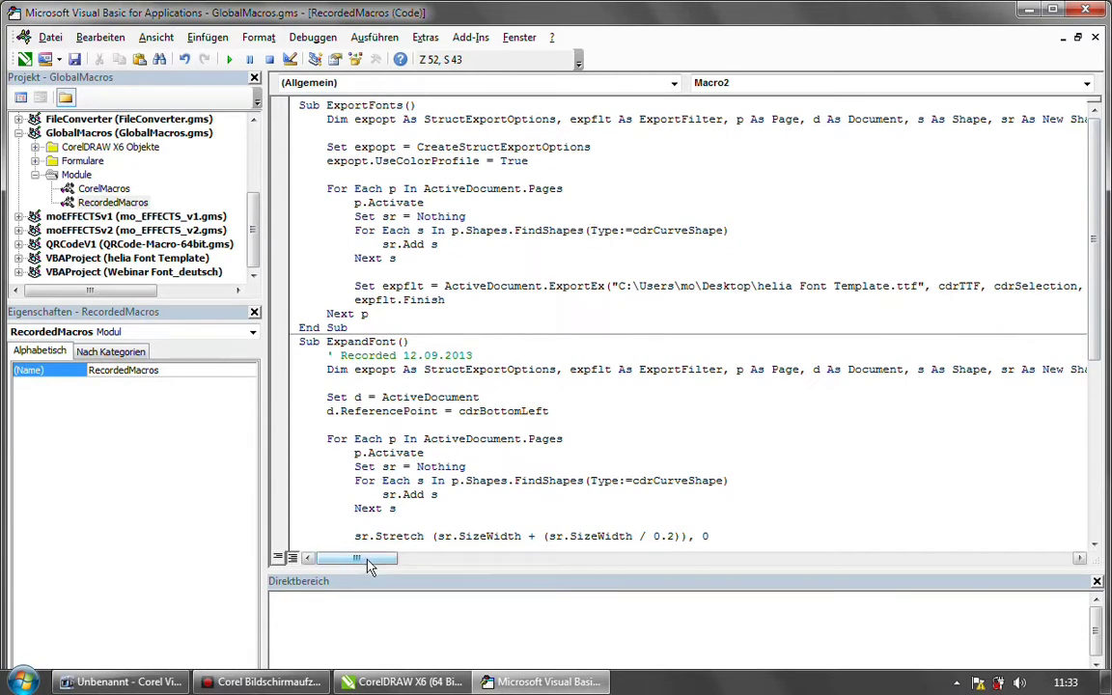
{"action": "mouse_move", "coordinate": [368, 565]}
{"action": "left_mouse_down"}
{"action": "mouse_move", "coordinate": [417, 560]}
{"action": "mouse_move", "coordinate": [355, 565]}
{"action": "left_mouse_up"}
{"action": "left_click_drag", "start_coordinate": [384, 558], "coordinate": [405, 558]}
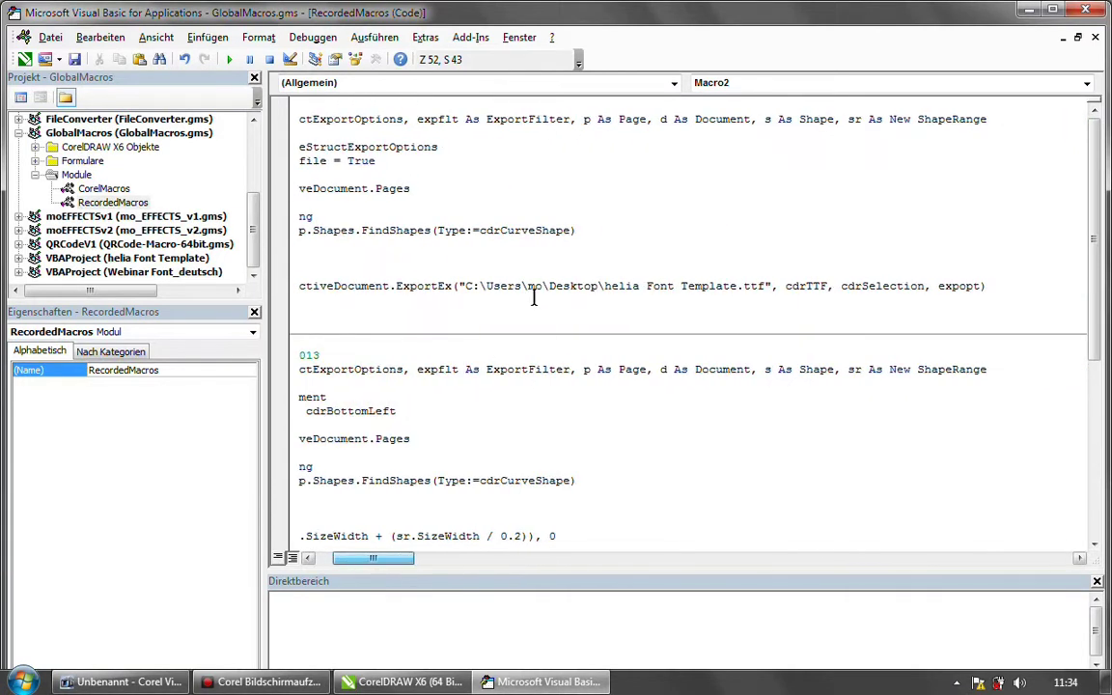
{"action": "double_click", "coordinate": [585, 121]}
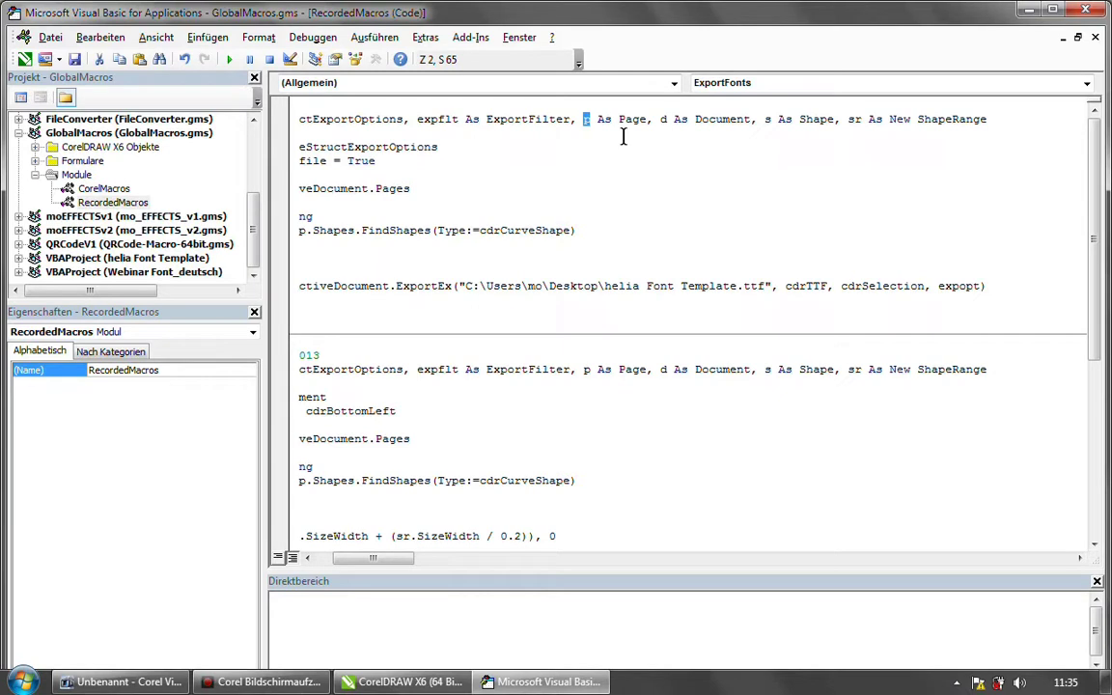
{"action": "left_click", "coordinate": [670, 301]}
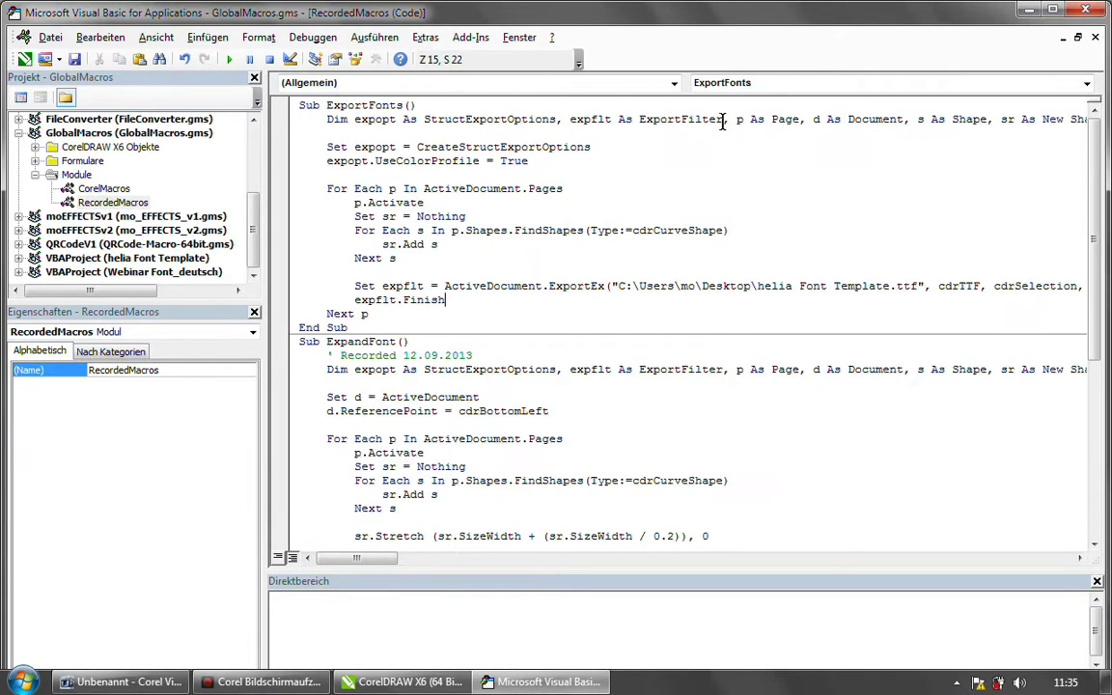
{"action": "left_click_drag", "start_coordinate": [385, 564], "coordinate": [417, 561]}
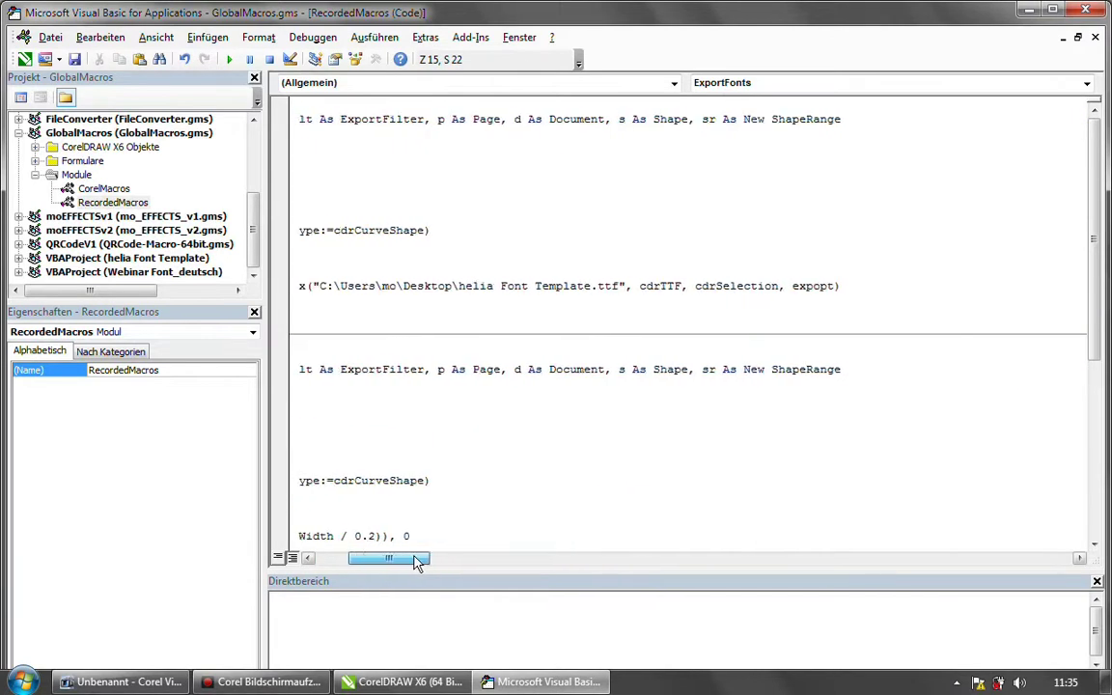
{"action": "double_click", "coordinate": [454, 119]}
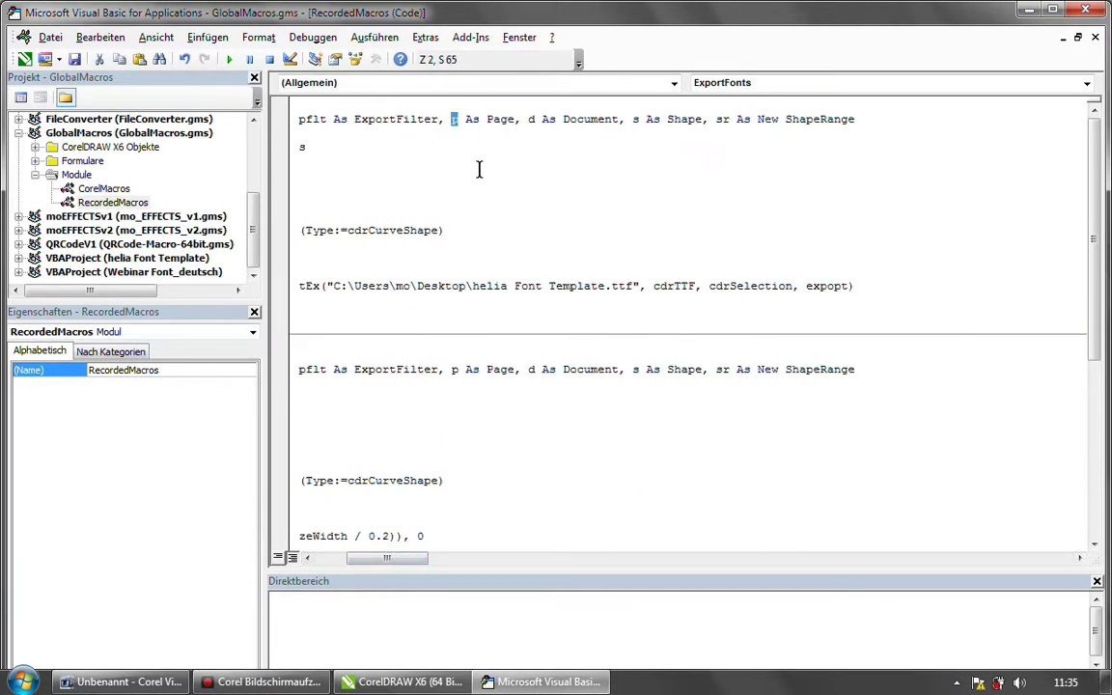
{"action": "left_click", "coordinate": [486, 119]}
{"action": "double_click", "coordinate": [489, 119]}
{"action": "double_click", "coordinate": [530, 119]}
{"action": "double_click", "coordinate": [564, 119]}
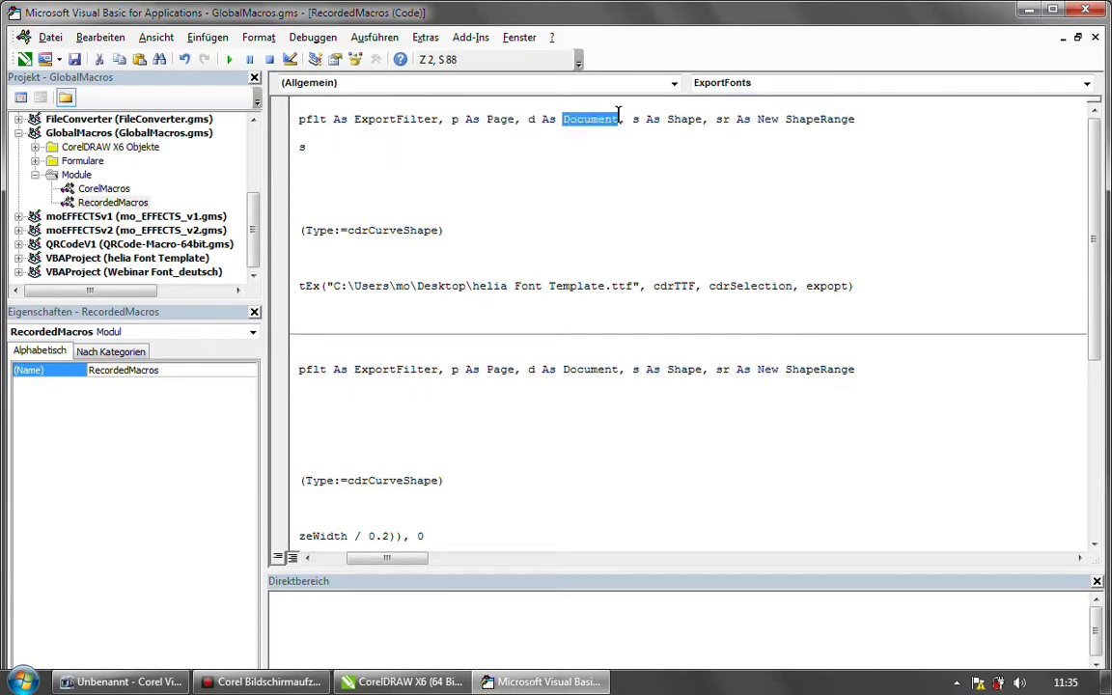
{"action": "left_click_drag", "start_coordinate": [409, 561], "coordinate": [373, 566]}
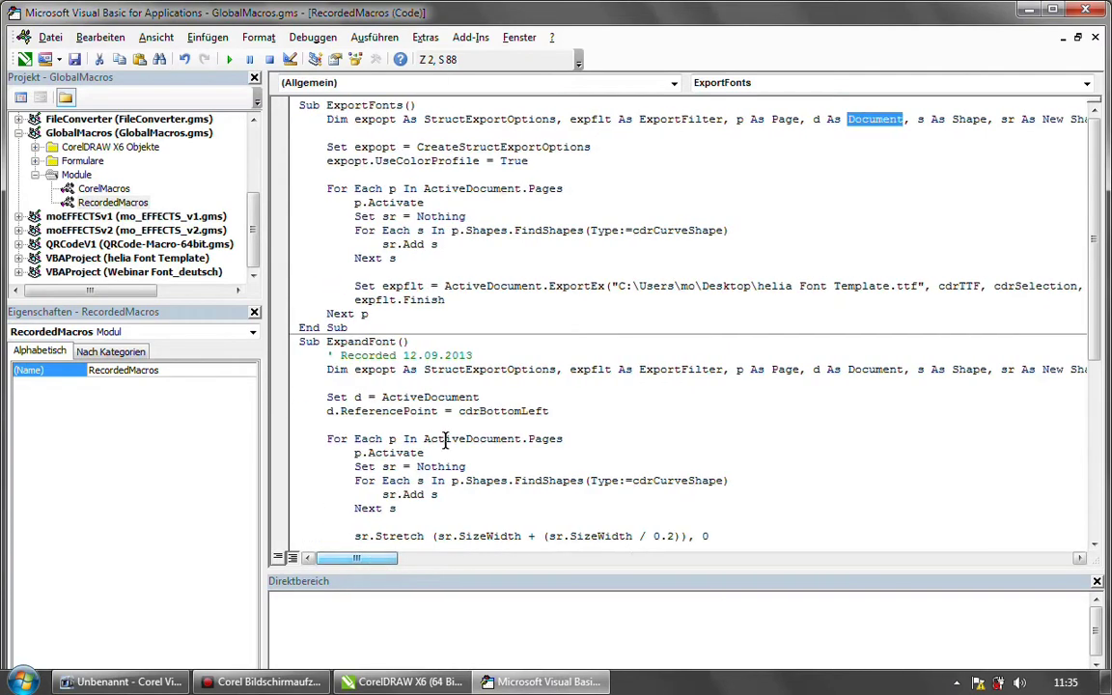
Step: Examine the start of the ExportFonts Dim statement, where expopt is declared as StructExportOptions
{"action": "double_click", "coordinate": [335, 119]}
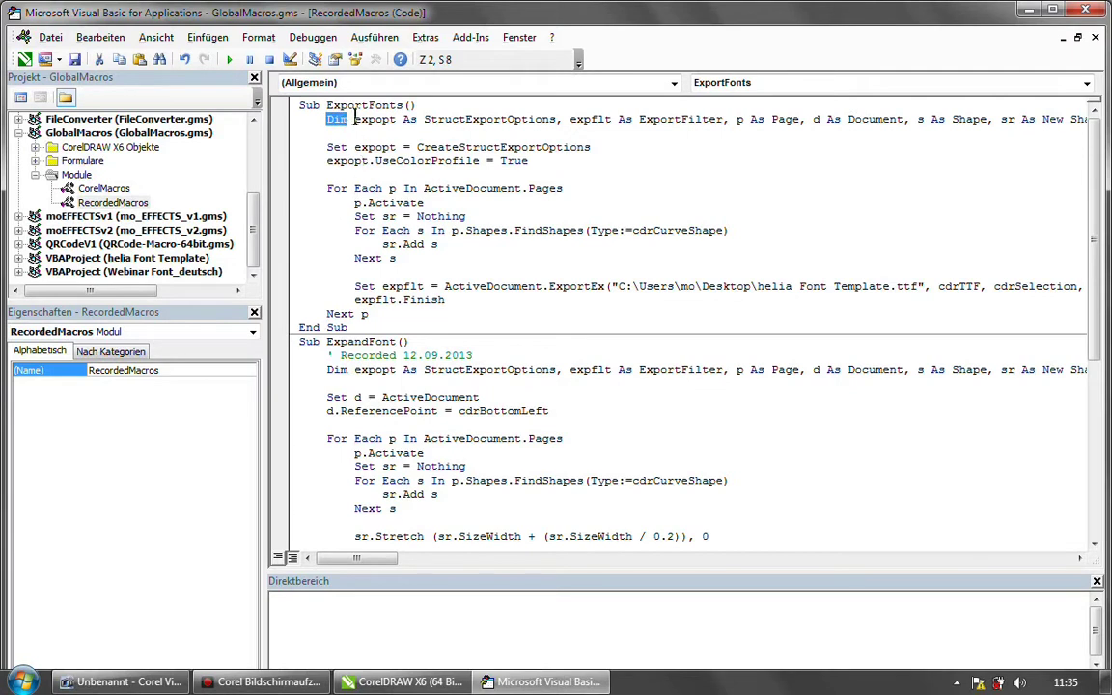
{"action": "key", "text": "shift+Right"}
{"action": "left_click_drag", "start_coordinate": [354, 118], "coordinate": [424, 118]}
{"action": "left_click", "coordinate": [424, 119]}
{"action": "double_click", "coordinate": [440, 118]}
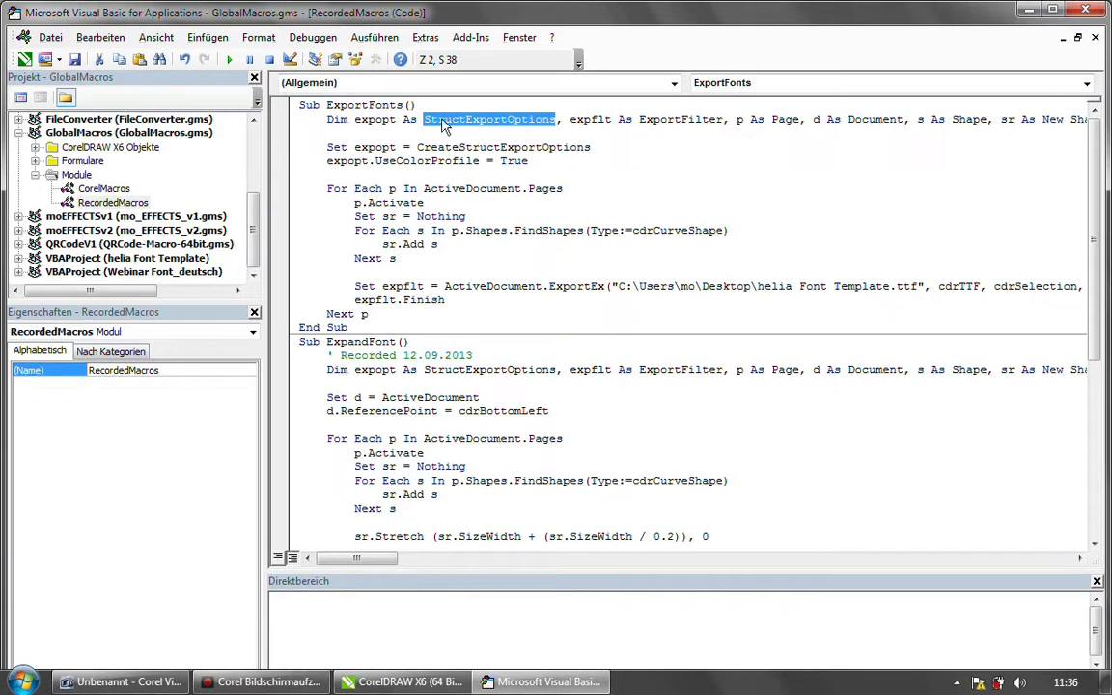
{"action": "left_click", "coordinate": [322, 118]}
{"action": "left_click_drag", "start_coordinate": [355, 119], "coordinate": [395, 119]}
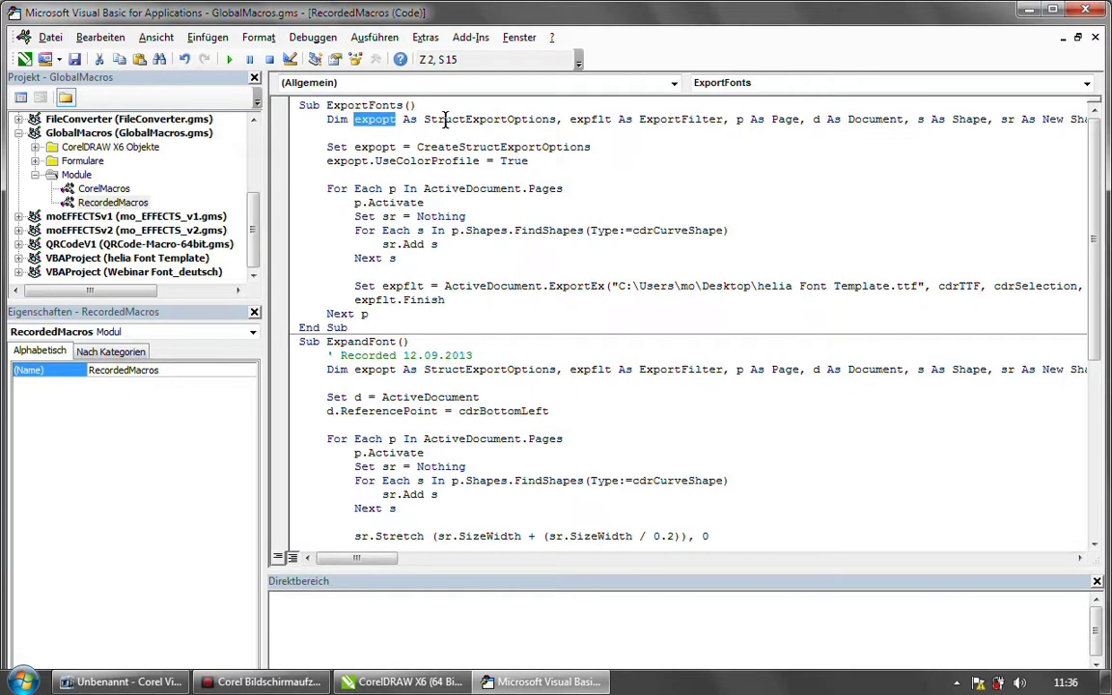
Step: Examine the StructExportOptions type, the Set expopt = CreateStructExportOptions line and the UseColorProfile property in ExportFonts
{"action": "left_click_drag", "start_coordinate": [422, 119], "coordinate": [557, 119]}
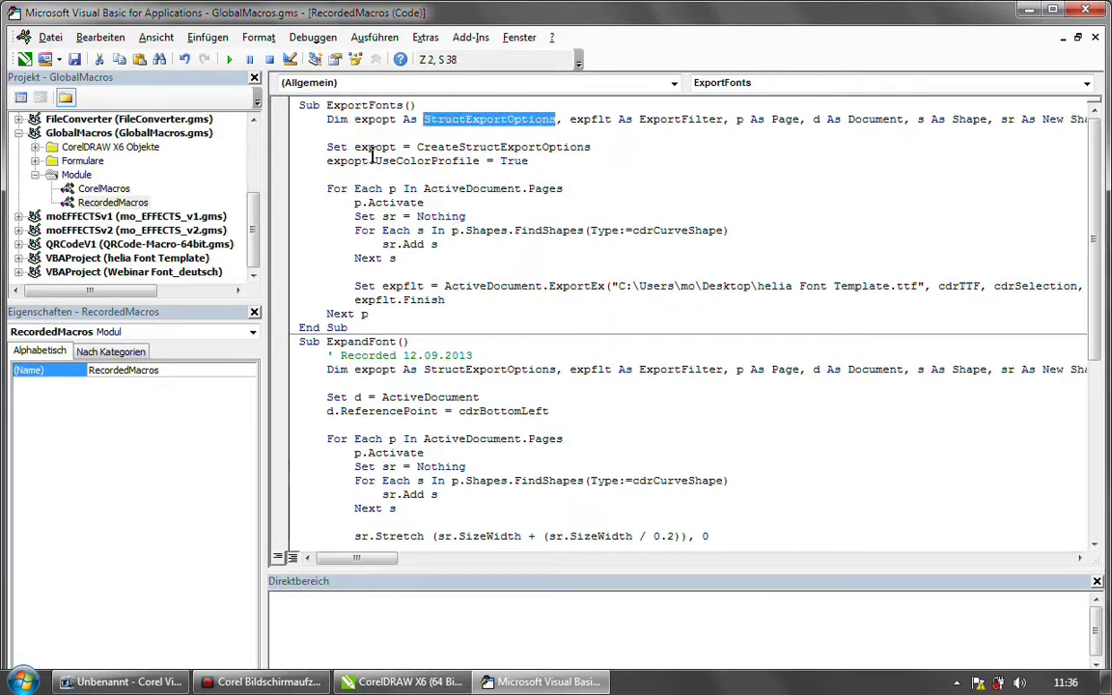
{"action": "left_click_drag", "start_coordinate": [326, 147], "coordinate": [594, 146]}
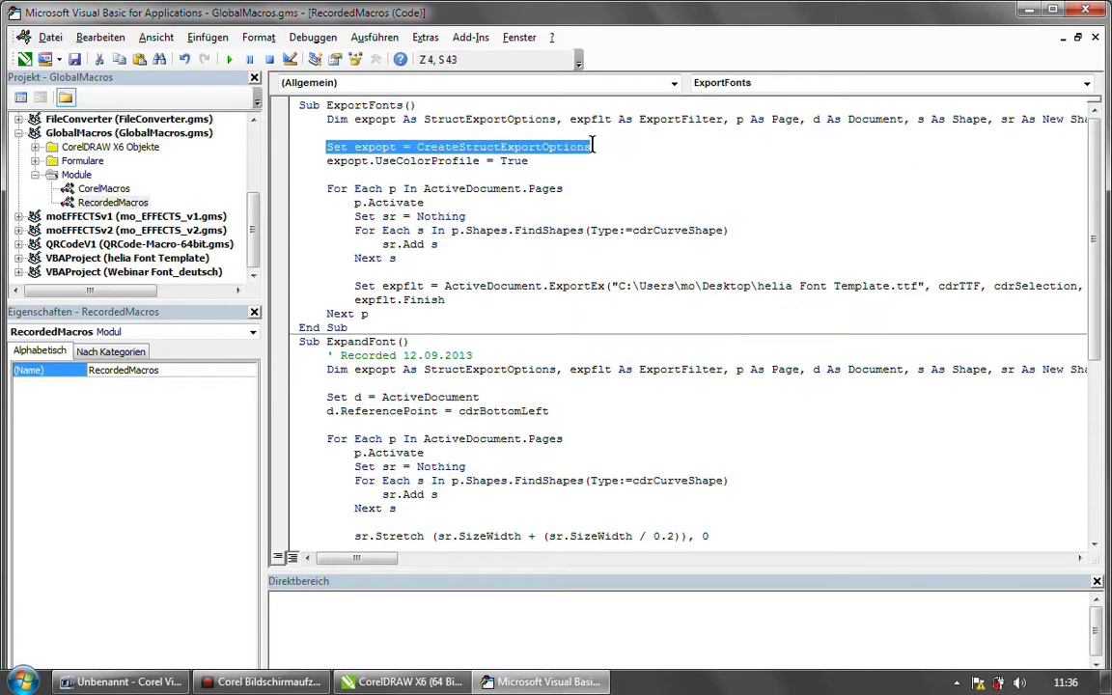
{"action": "left_click_drag", "start_coordinate": [375, 160], "coordinate": [478, 162]}
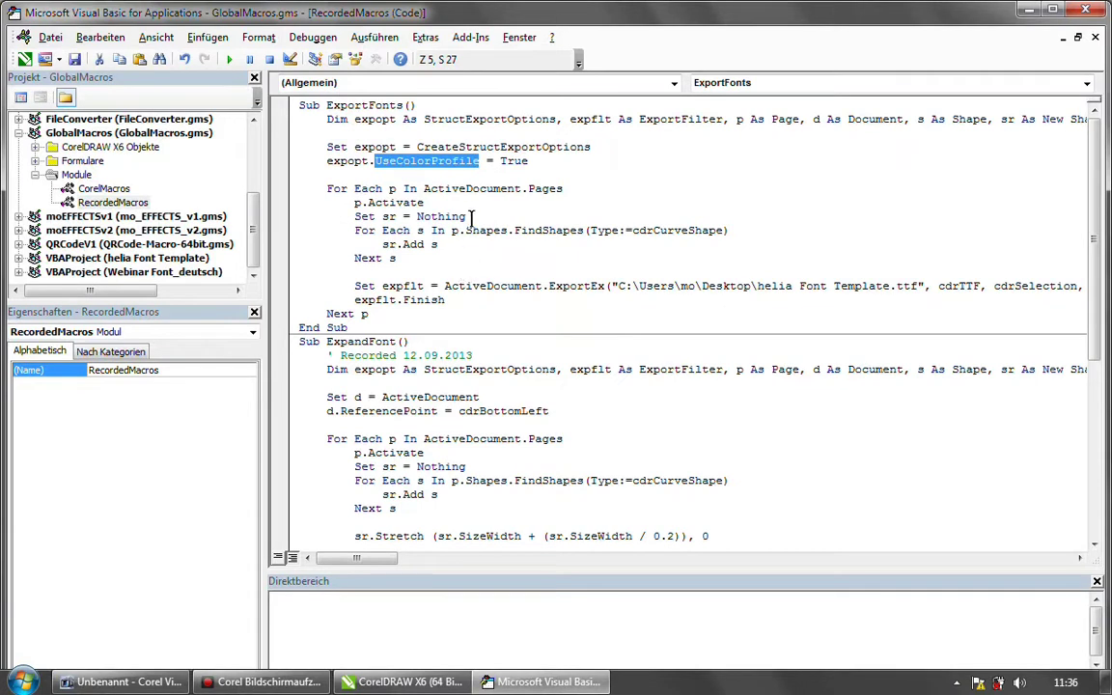
{"action": "left_click", "coordinate": [382, 143]}
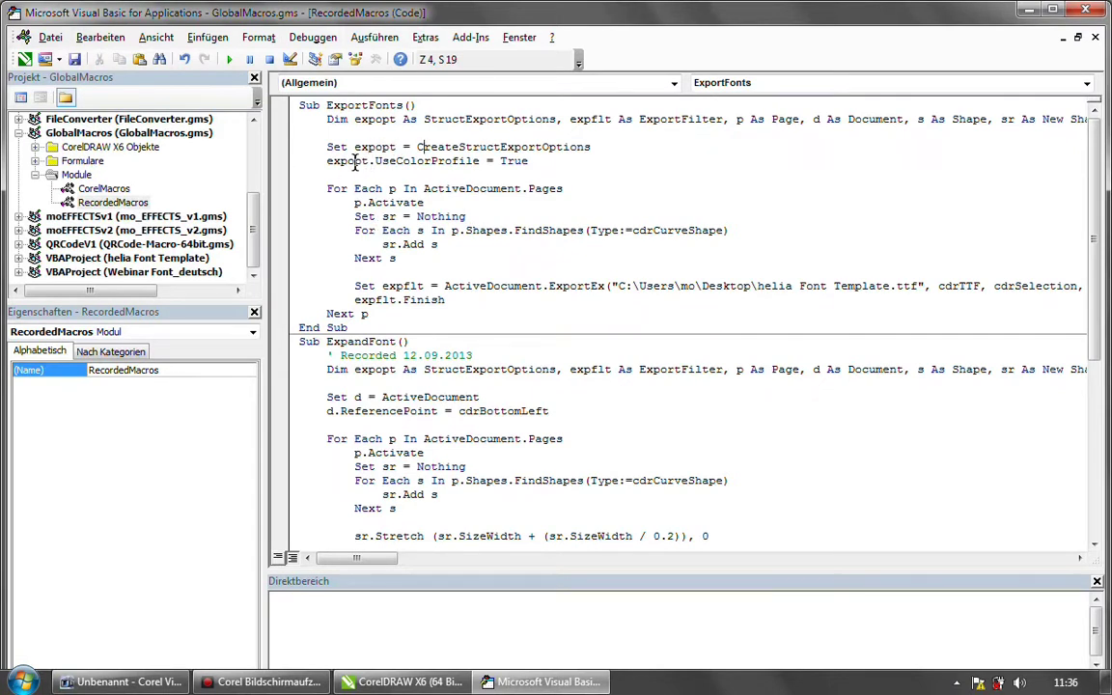
Step: Highlight the UseColorProfile property name of expopt in the ExportFonts macro
{"action": "double_click", "coordinate": [371, 161]}
{"action": "key", "text": "Right"}
{"action": "key", "text": "shift+Right"}
{"action": "key", "text": "shift+Right"}
{"action": "key", "text": "shift+Right"}
{"action": "key", "text": "shift+Right"}
{"action": "key", "text": "shift+Right"}
{"action": "key", "text": "shift+Right"}
{"action": "key", "text": "shift+Right"}
{"action": "key", "text": "shift+Right"}
{"action": "key", "text": "shift+Right"}
{"action": "key", "text": "shift+Right"}
{"action": "key", "text": "shift+Right"}
{"action": "key", "text": "shift+Right"}
{"action": "key", "text": "shift+Right"}
{"action": "key", "text": "shift+Right"}
{"action": "key", "text": "shift+Right"}
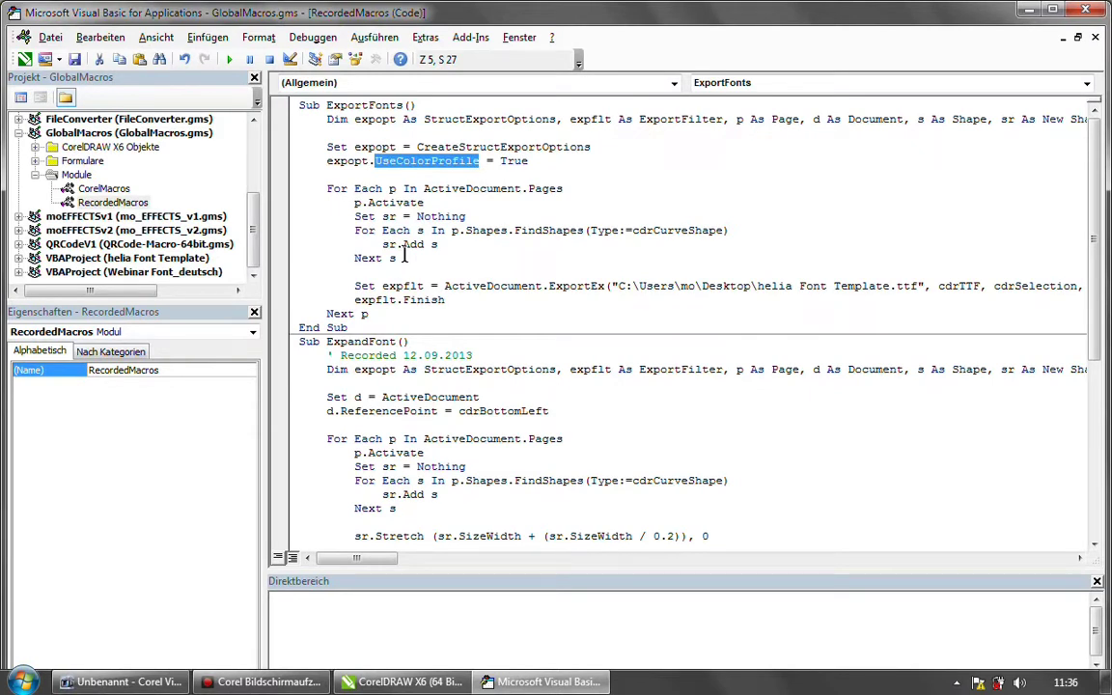
Step: Review how ExportFonts assigns CreateStructExportOptions to expopt and sets UseColorProfile to True
{"action": "left_click", "coordinate": [501, 147]}
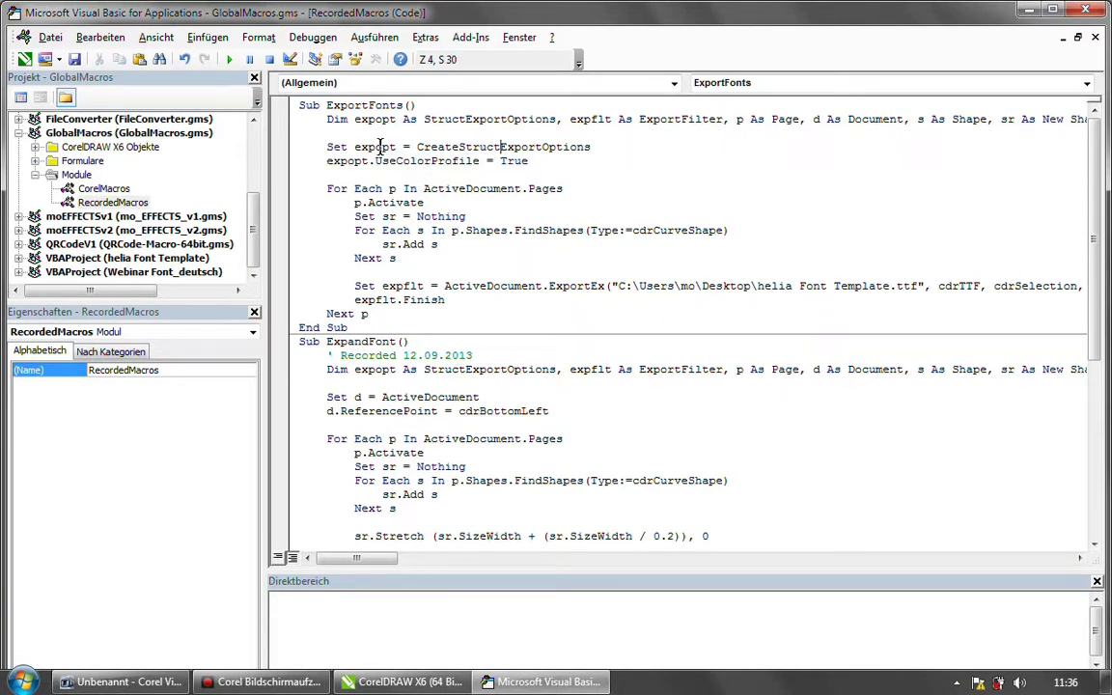
{"action": "left_click_drag", "start_coordinate": [353, 146], "coordinate": [396, 147]}
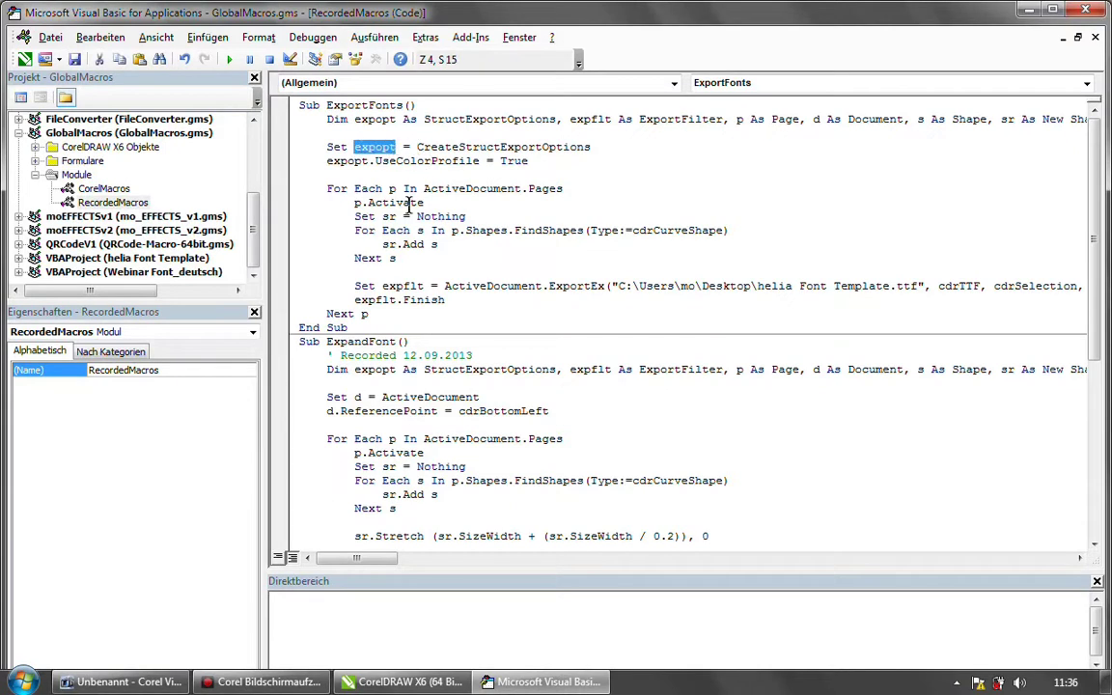
{"action": "left_click_drag", "start_coordinate": [416, 146], "coordinate": [582, 154]}
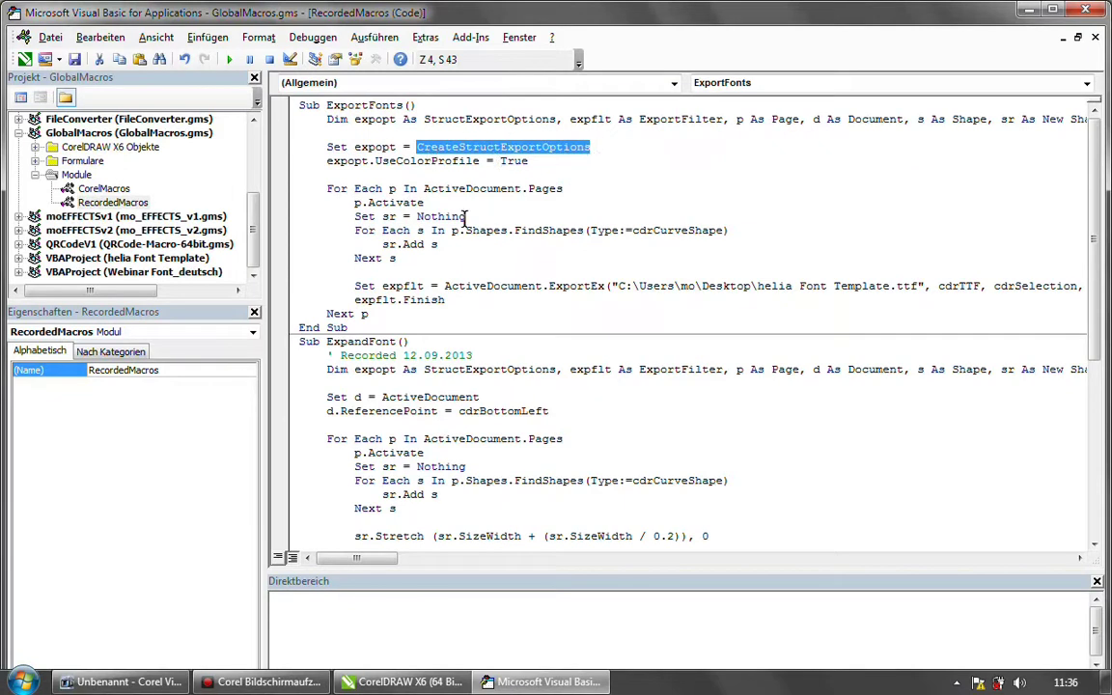
{"action": "left_click", "coordinate": [356, 158]}
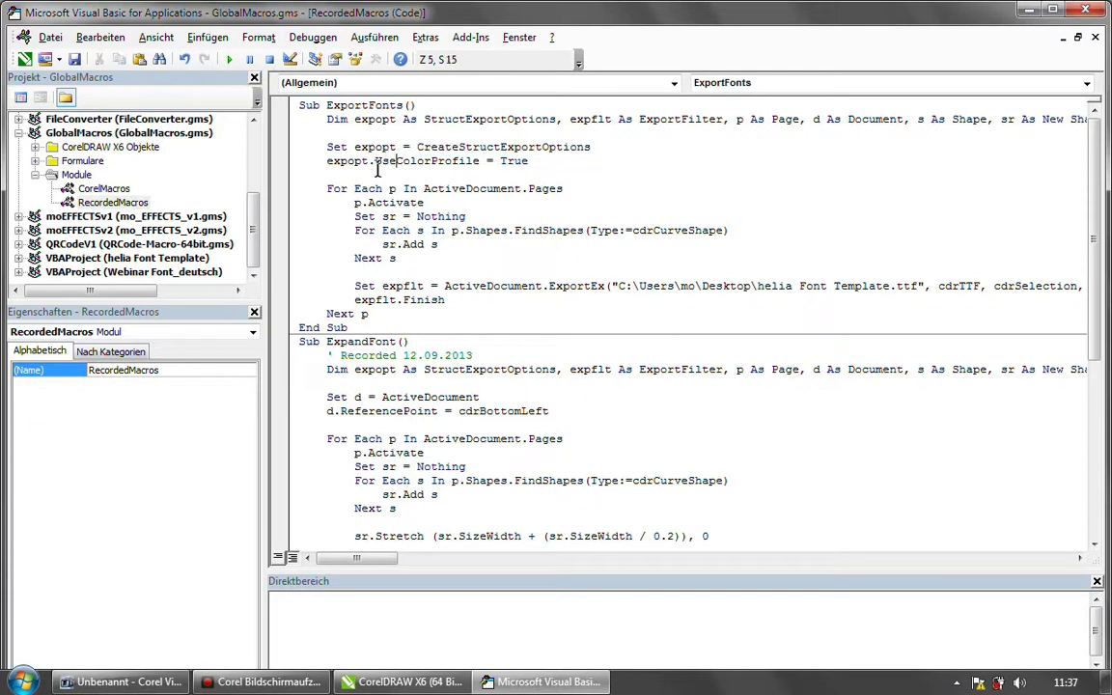
{"action": "left_click_drag", "start_coordinate": [374, 161], "coordinate": [416, 161]}
{"action": "double_click", "coordinate": [431, 162]}
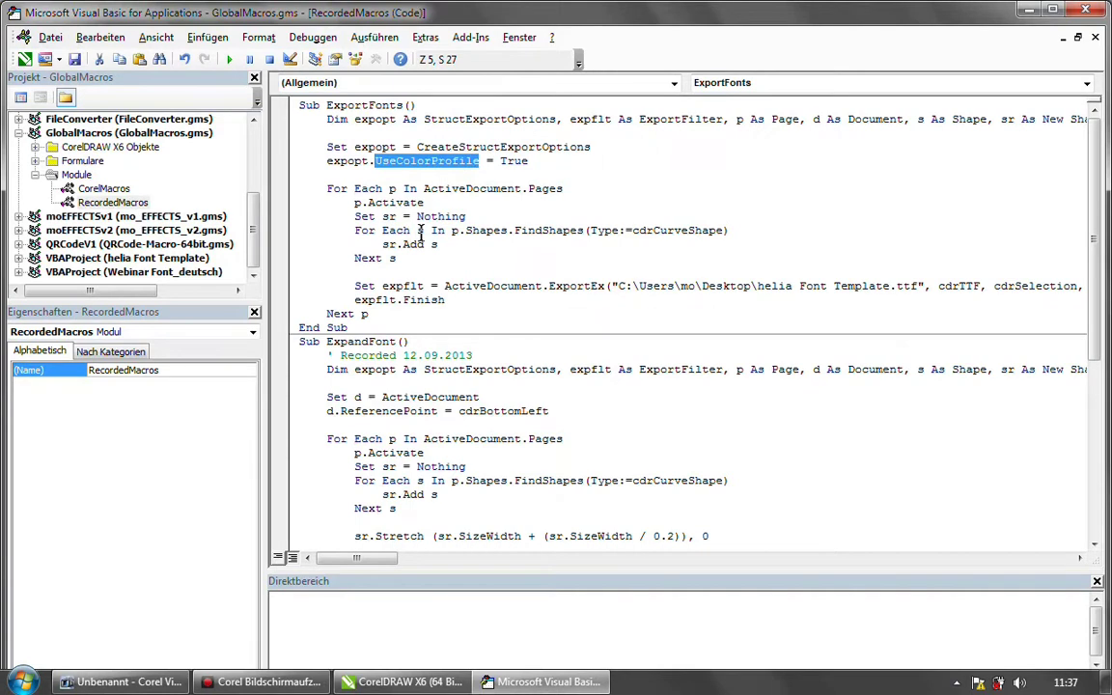
{"action": "left_click", "coordinate": [500, 161]}
{"action": "double_click", "coordinate": [502, 161]}
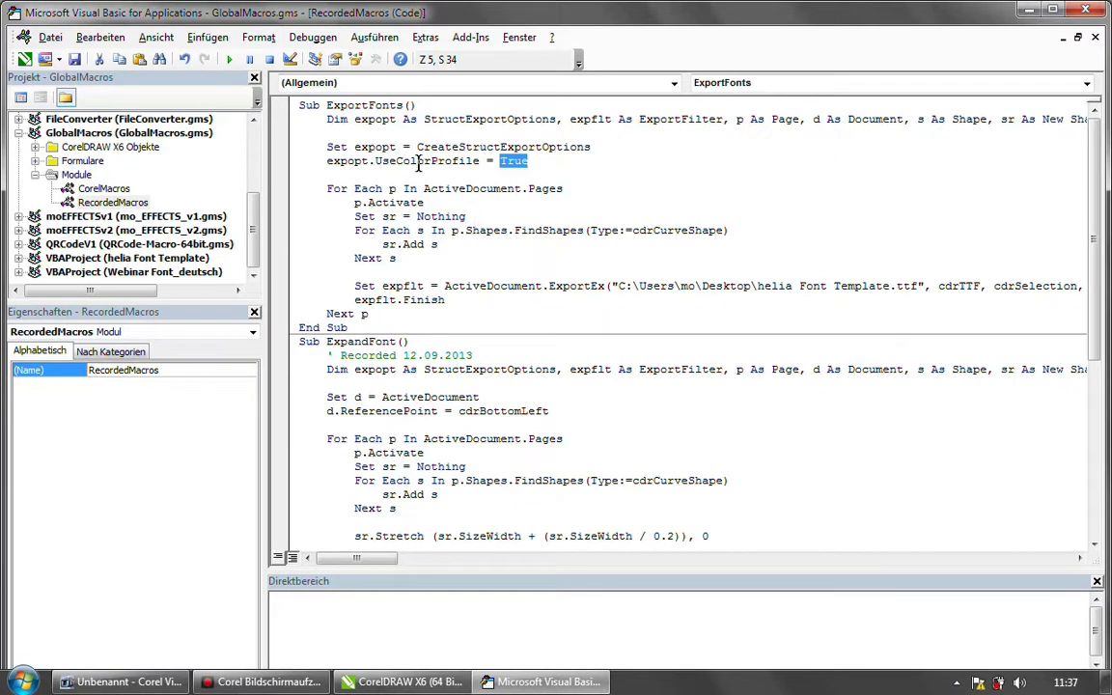
{"action": "left_click_drag", "start_coordinate": [327, 132], "coordinate": [571, 175]}
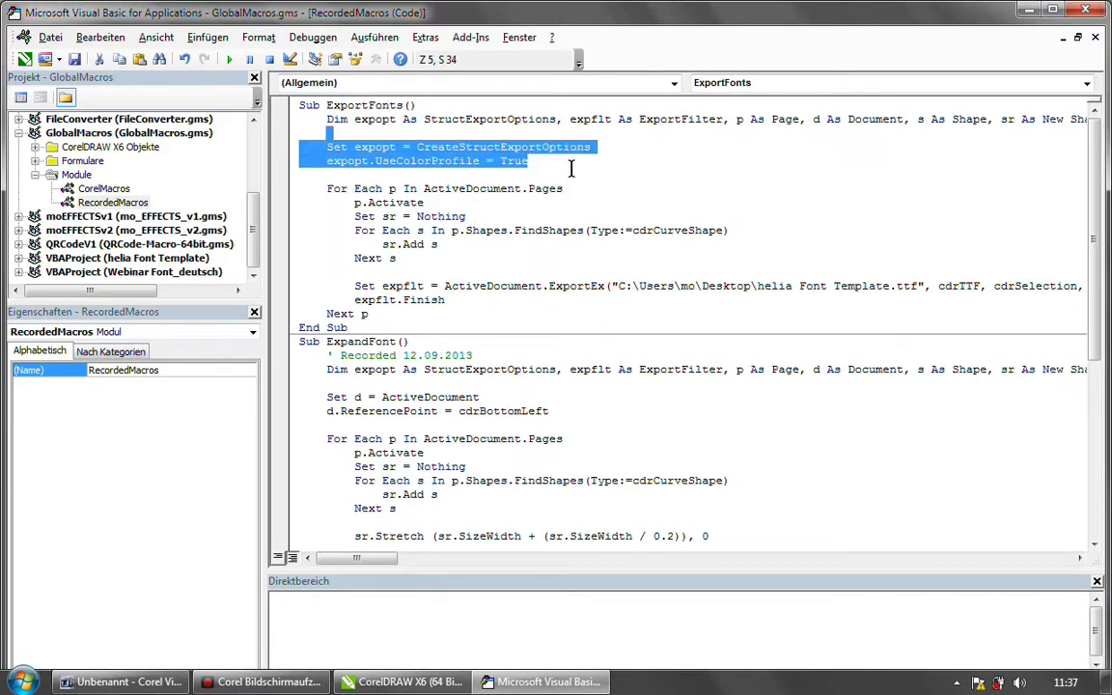
{"action": "left_click", "coordinate": [571, 169]}
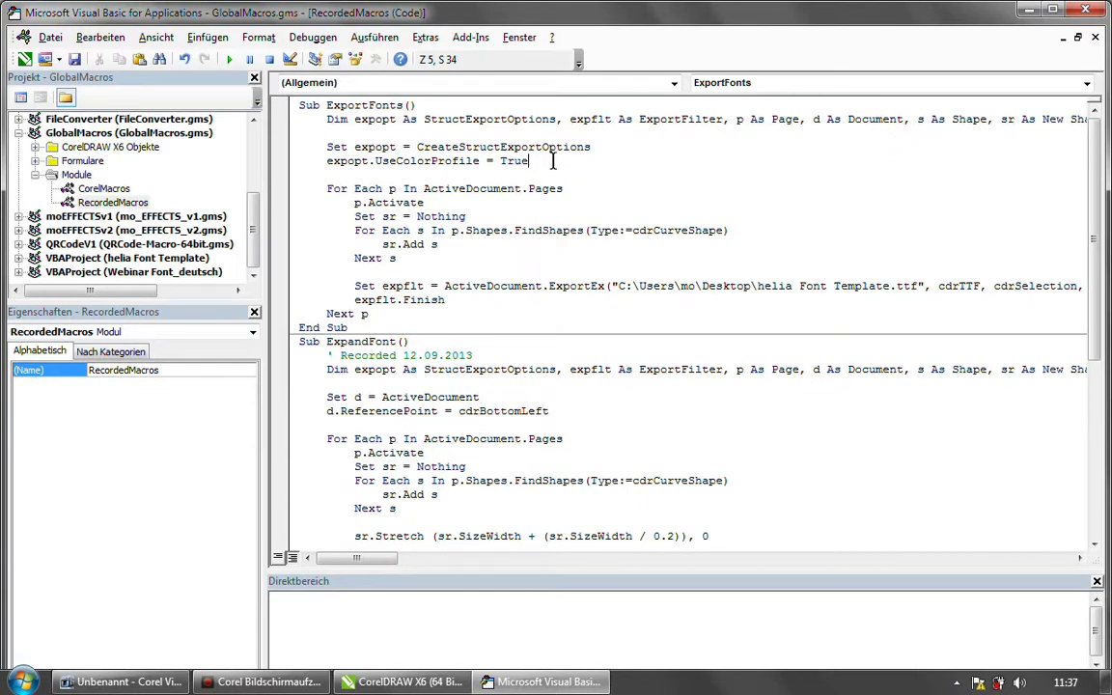
Step: Trace variable p in ExportFonts from its Page declaration to the For Each p In ActiveDocument.Pages loop and the p.Activate call
{"action": "left_click_drag", "start_coordinate": [736, 118], "coordinate": [800, 119]}
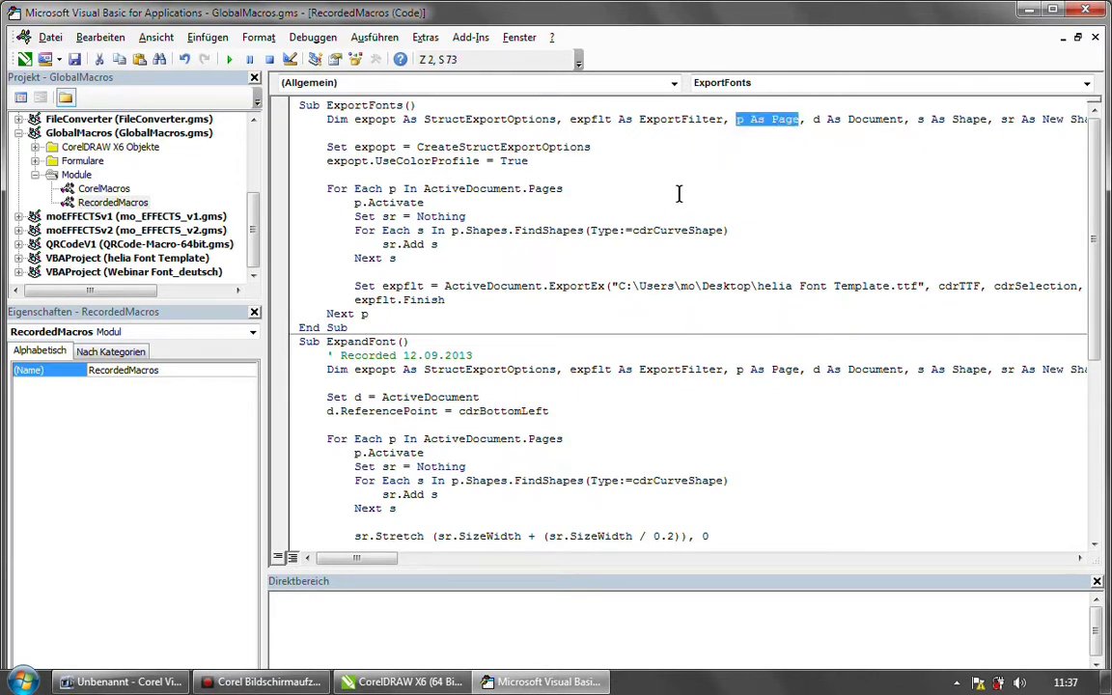
{"action": "left_click", "coordinate": [734, 118]}
{"action": "double_click", "coordinate": [739, 118]}
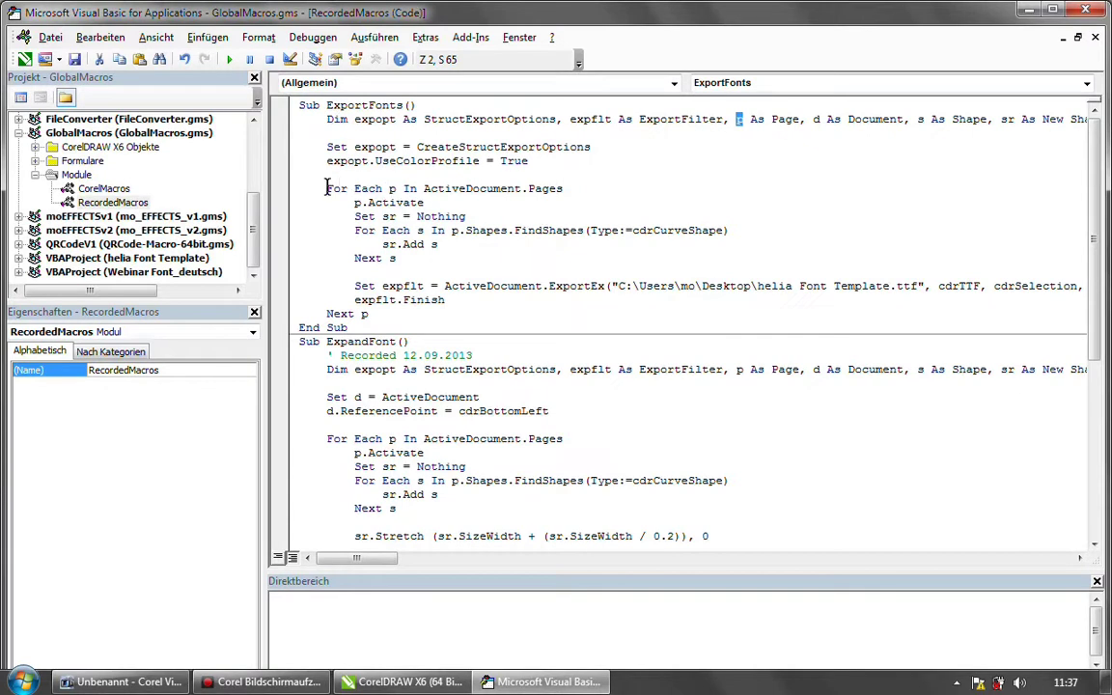
{"action": "left_click", "coordinate": [390, 189]}
{"action": "double_click", "coordinate": [390, 188]}
{"action": "left_click_drag", "start_coordinate": [423, 189], "coordinate": [520, 190]}
{"action": "left_click_drag", "start_coordinate": [521, 188], "coordinate": [563, 189]}
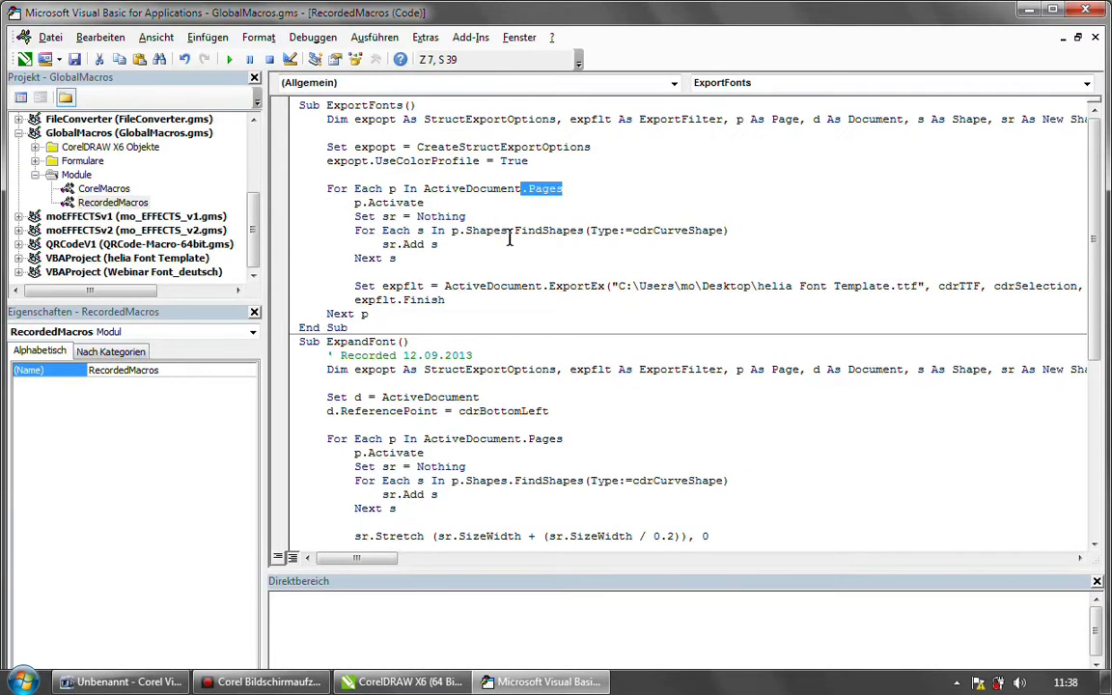
{"action": "left_click", "coordinate": [391, 188]}
{"action": "left_click_drag", "start_coordinate": [420, 189], "coordinate": [563, 188]}
{"action": "left_click_drag", "start_coordinate": [354, 203], "coordinate": [424, 202]}
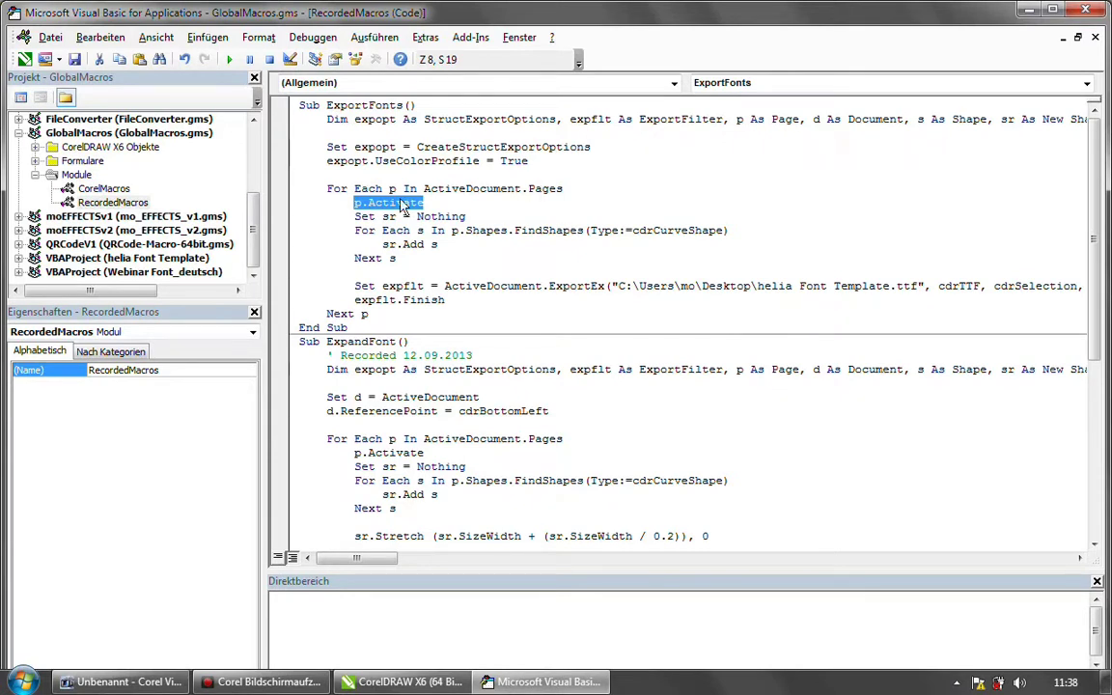
{"action": "left_click", "coordinate": [545, 201]}
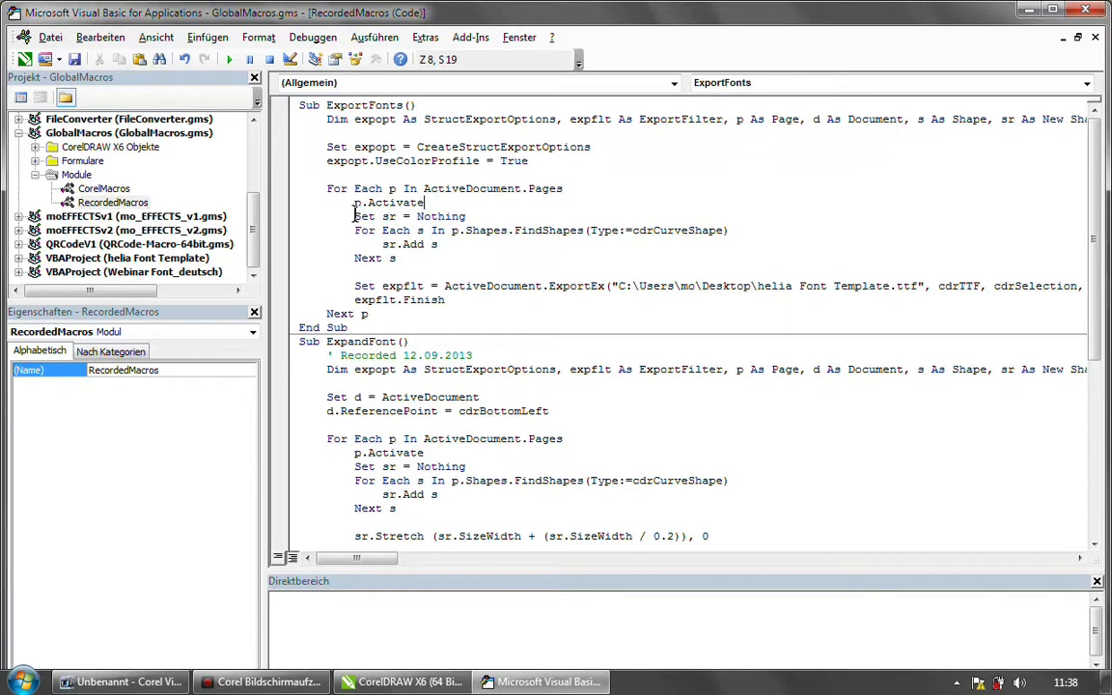
Step: Examine the Set sr = Nothing line inside the page loop of ExportFonts
{"action": "left_click_drag", "start_coordinate": [354, 216], "coordinate": [466, 216]}
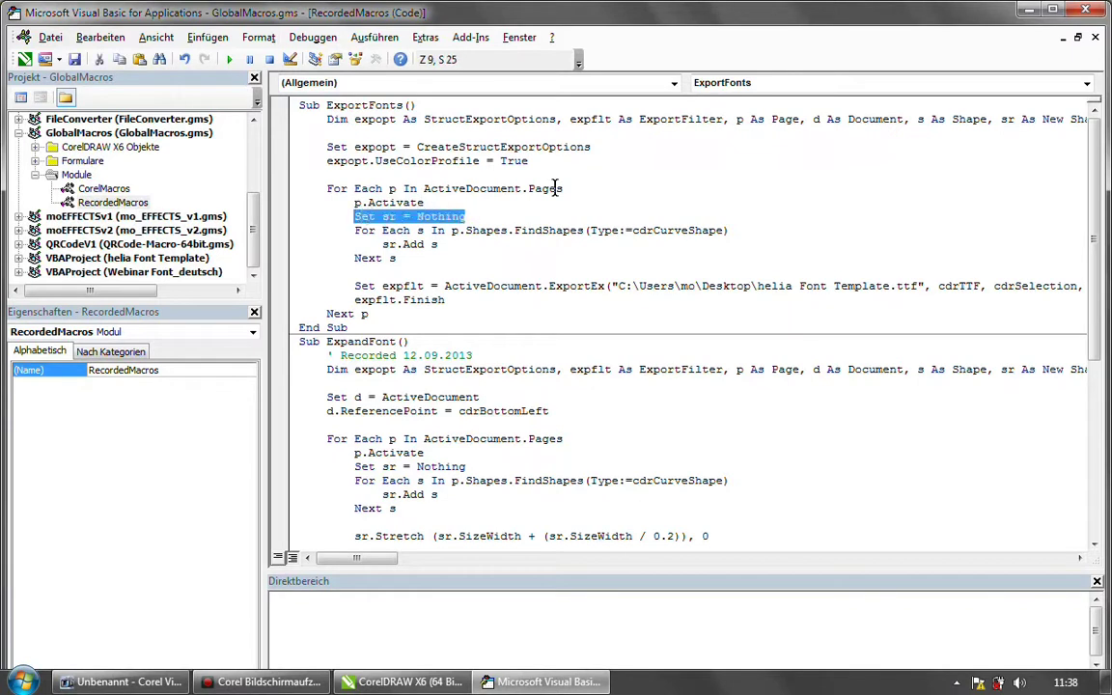
{"action": "left_click", "coordinate": [467, 189]}
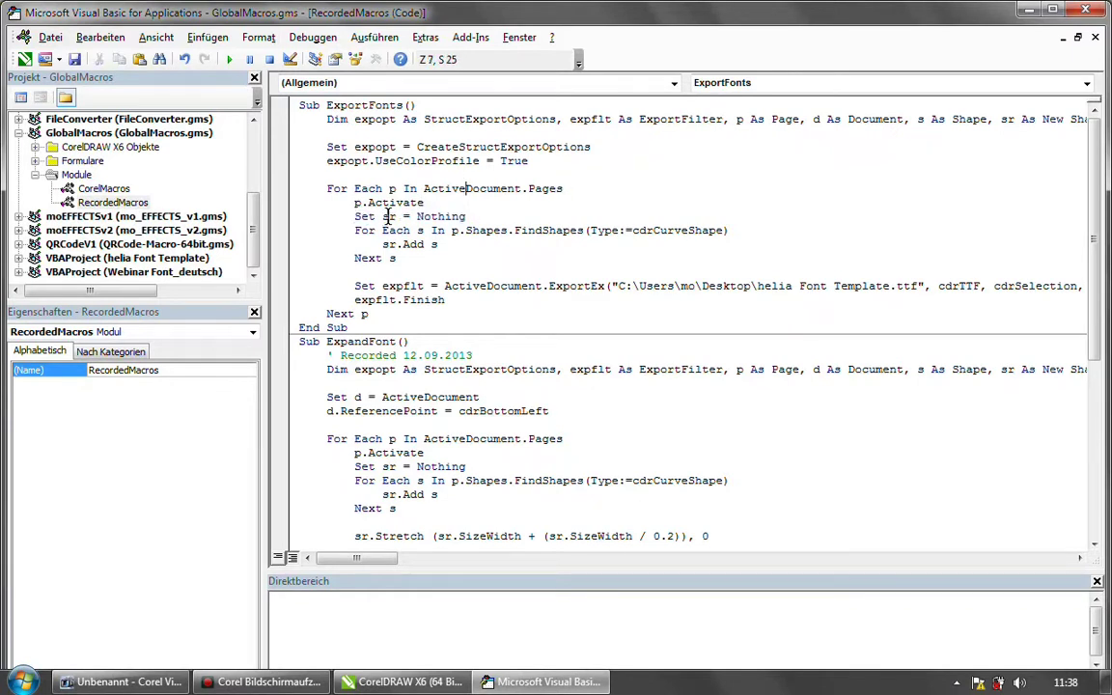
{"action": "double_click", "coordinate": [388, 216]}
{"action": "left_click", "coordinate": [419, 216]}
{"action": "double_click", "coordinate": [440, 217]}
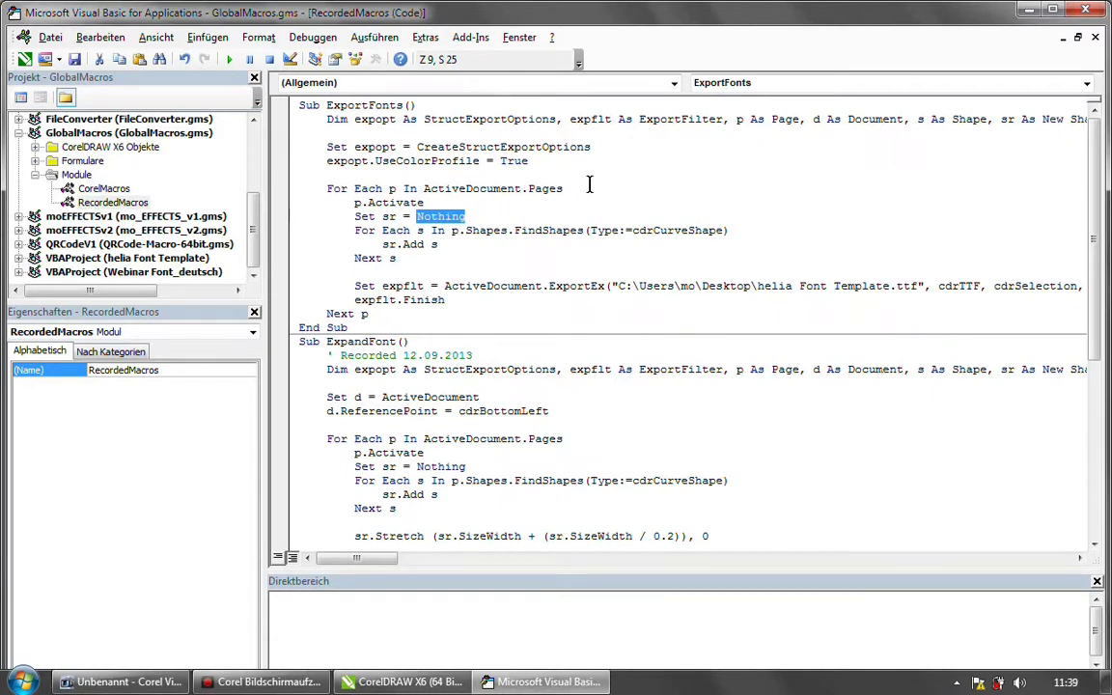
{"action": "left_click", "coordinate": [475, 216]}
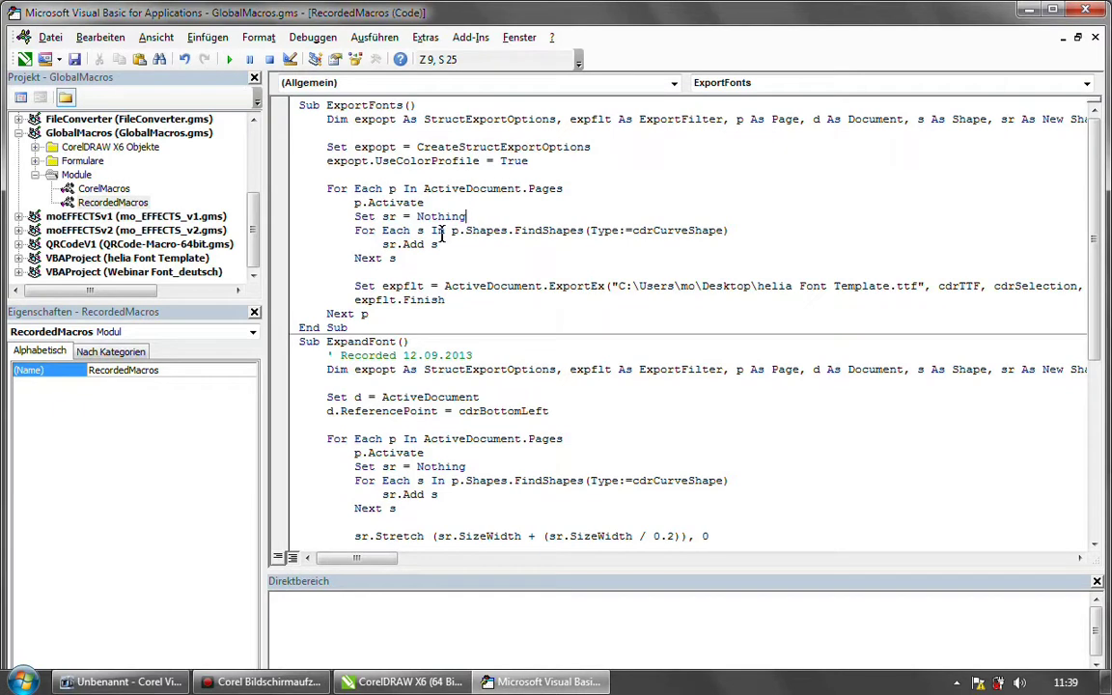
Step: Examine the For Each s line of ExportFonts, covering p.Shapes, FindShapes and the cdrCurveShape type
{"action": "left_click_drag", "start_coordinate": [354, 230], "coordinate": [411, 231]}
{"action": "left_click", "coordinate": [433, 231]}
{"action": "double_click", "coordinate": [419, 231]}
{"action": "double_click", "coordinate": [436, 231]}
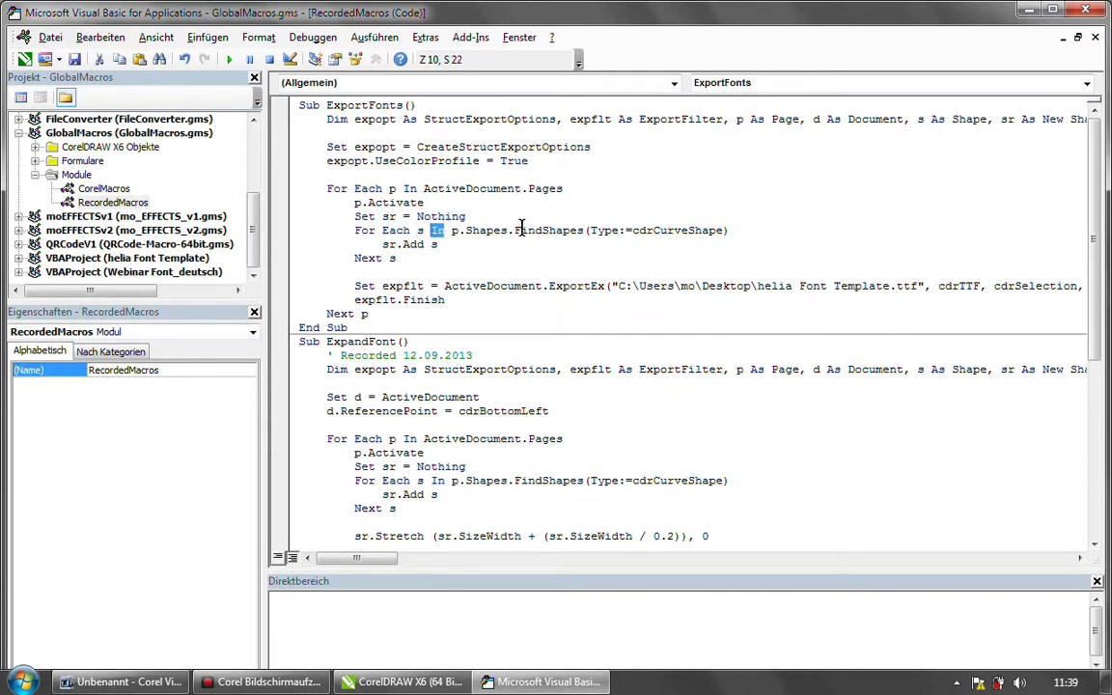
{"action": "double_click", "coordinate": [480, 230]}
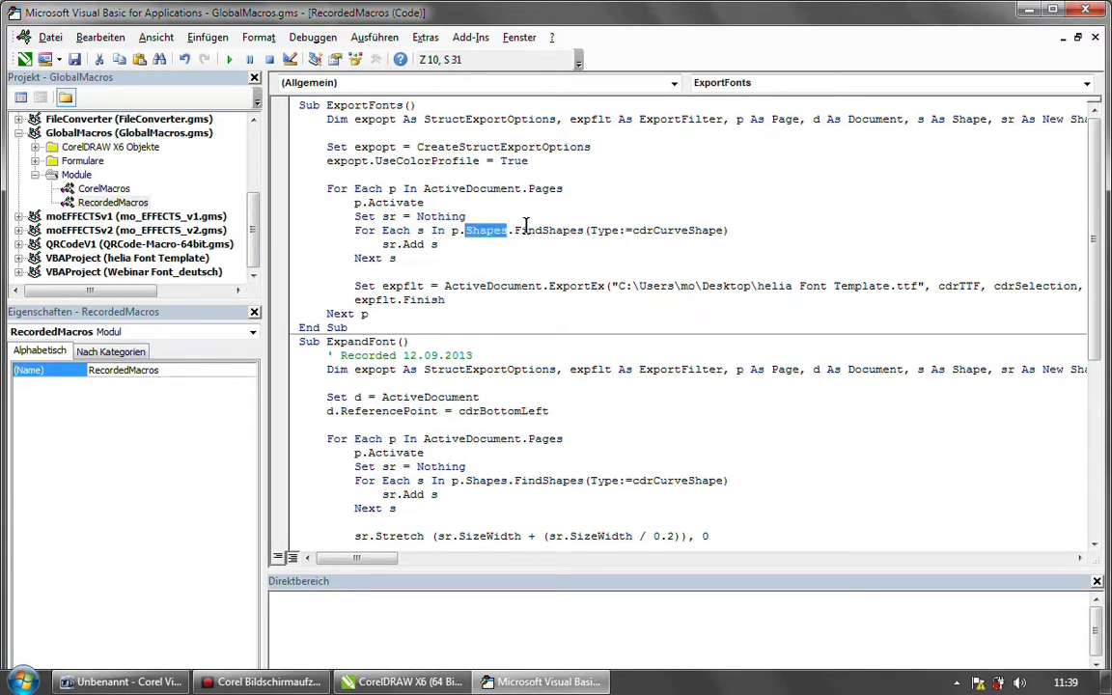
{"action": "left_click_drag", "start_coordinate": [515, 231], "coordinate": [584, 230]}
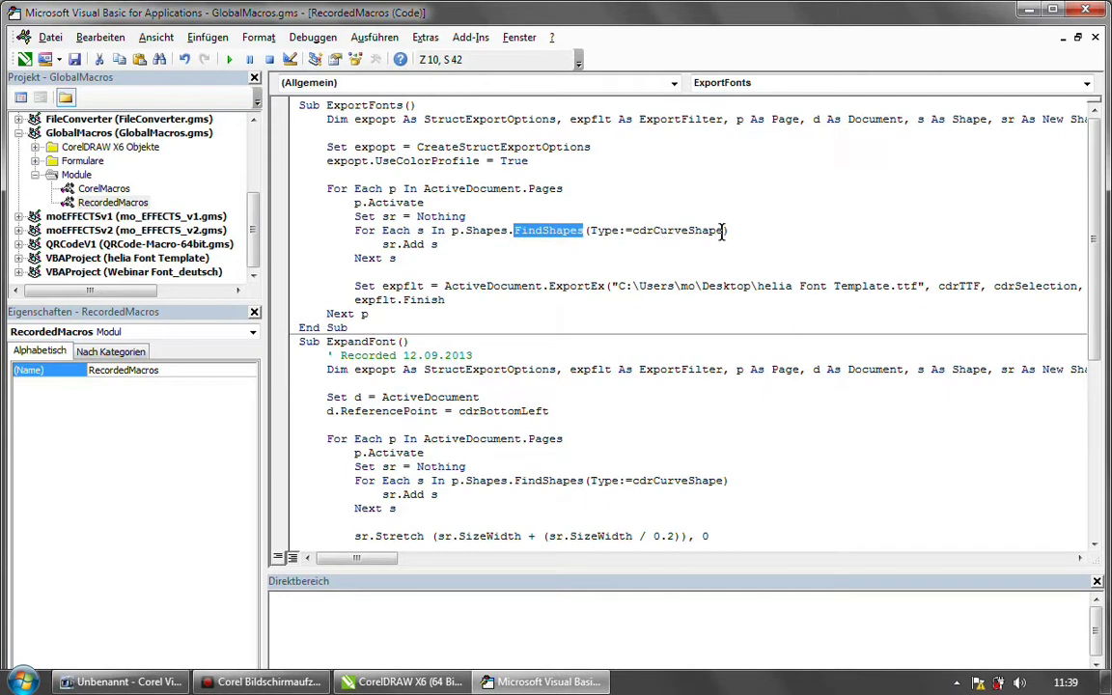
{"action": "left_click_drag", "start_coordinate": [632, 230], "coordinate": [643, 230]}
{"action": "double_click", "coordinate": [645, 230]}
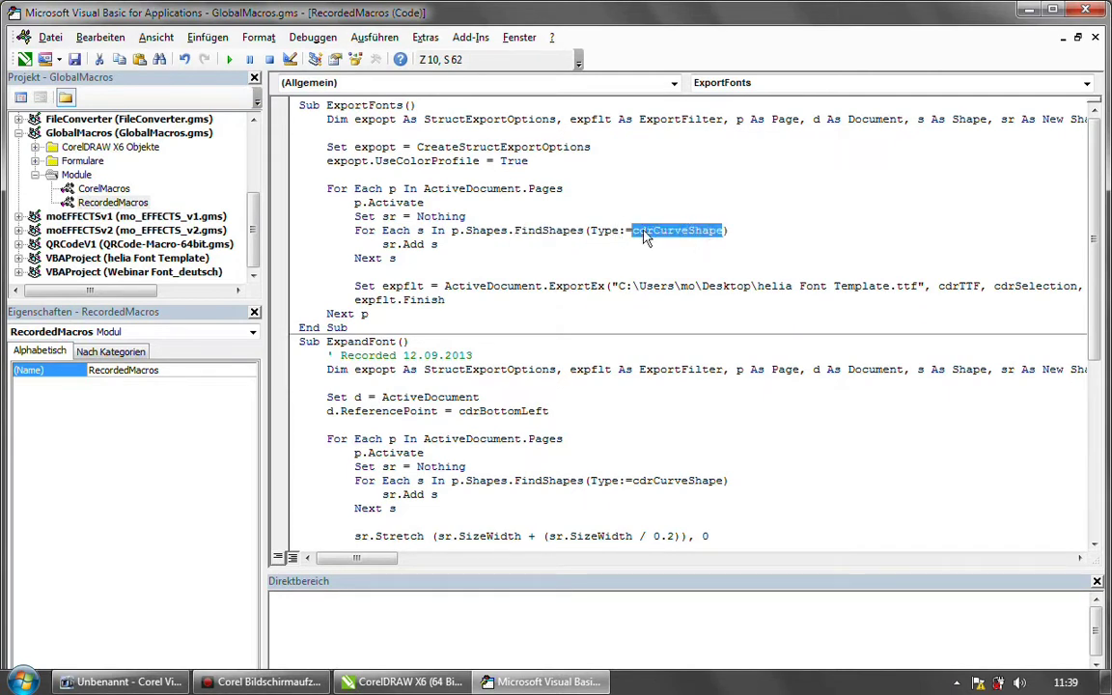
Step: Examine the sr.Add s line and the complete inner shape loop through Next s in ExportFonts
{"action": "key", "text": "End"}
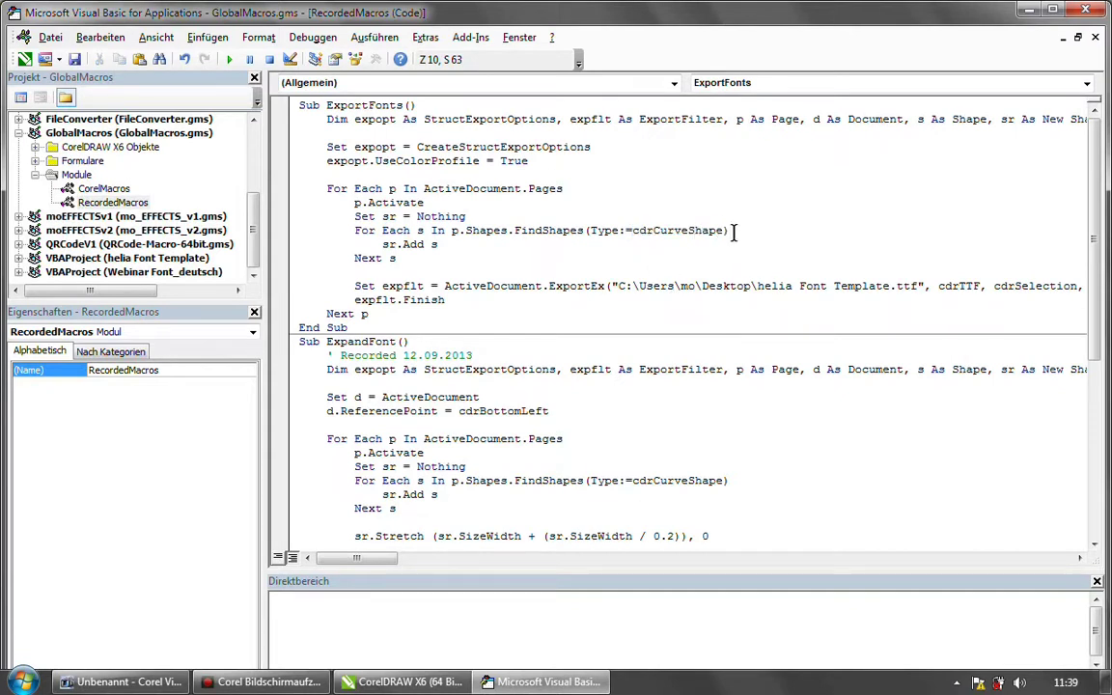
{"action": "key", "text": "Down"}
{"action": "key", "text": "shift+Left"}
{"action": "double_click", "coordinate": [387, 244]}
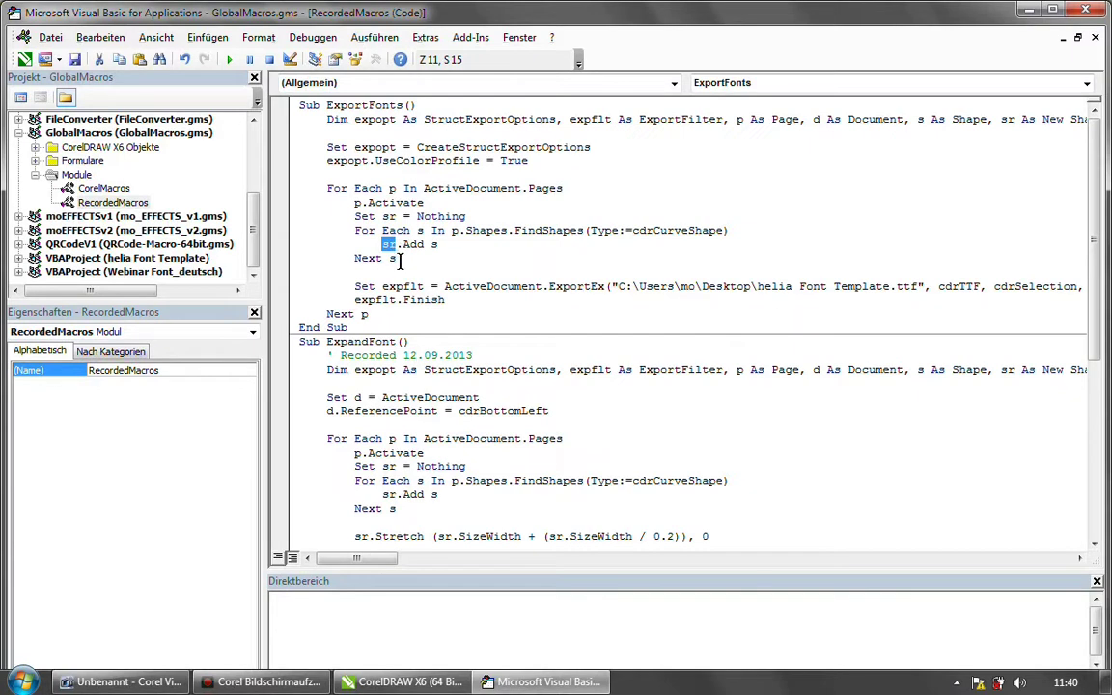
{"action": "left_click_drag", "start_coordinate": [355, 229], "coordinate": [397, 258]}
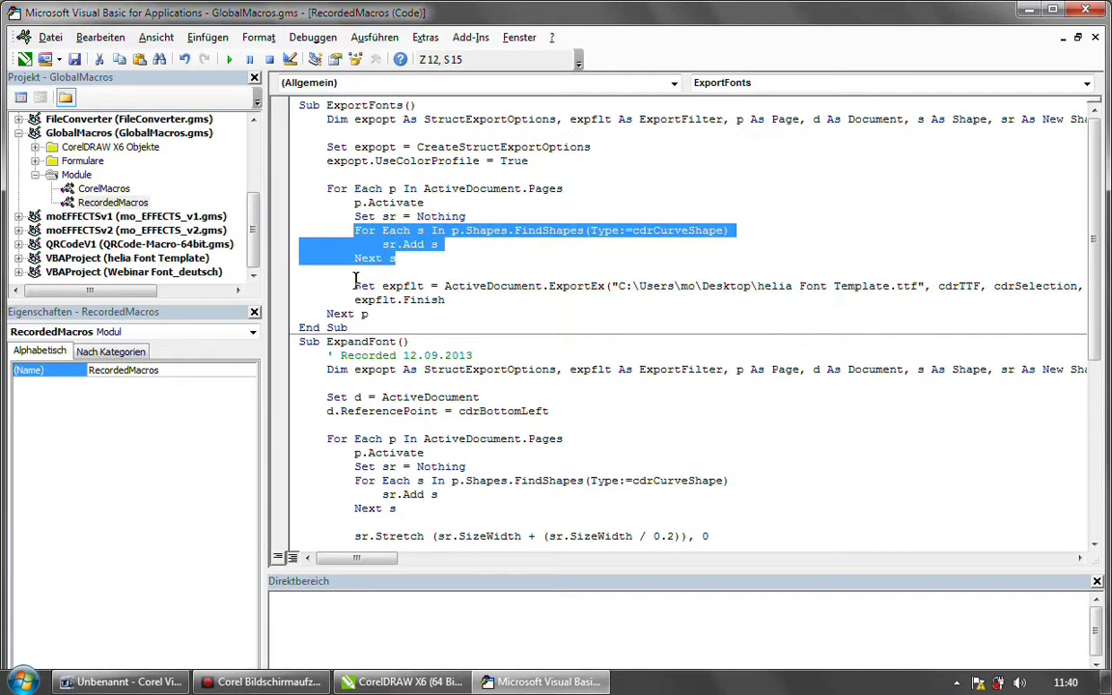
Step: Examine the Set expflt line of ExportFonts, including its ActiveDocument object and ExportEx method
{"action": "left_click_drag", "start_coordinate": [355, 286], "coordinate": [423, 286]}
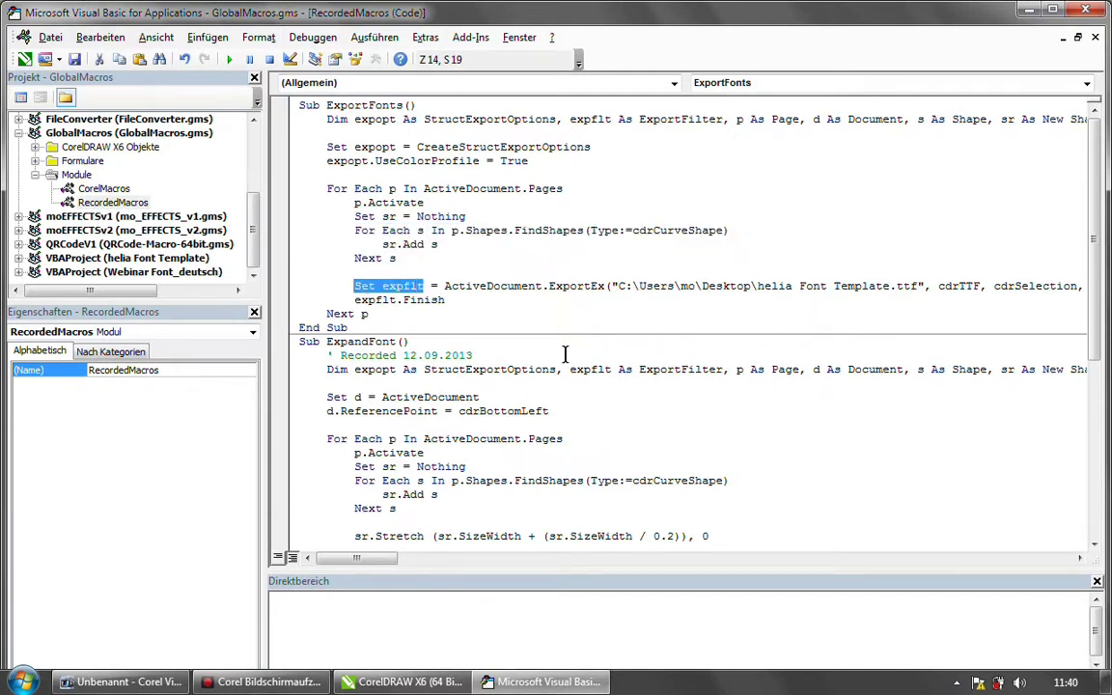
{"action": "left_click", "coordinate": [446, 286]}
{"action": "double_click", "coordinate": [447, 286]}
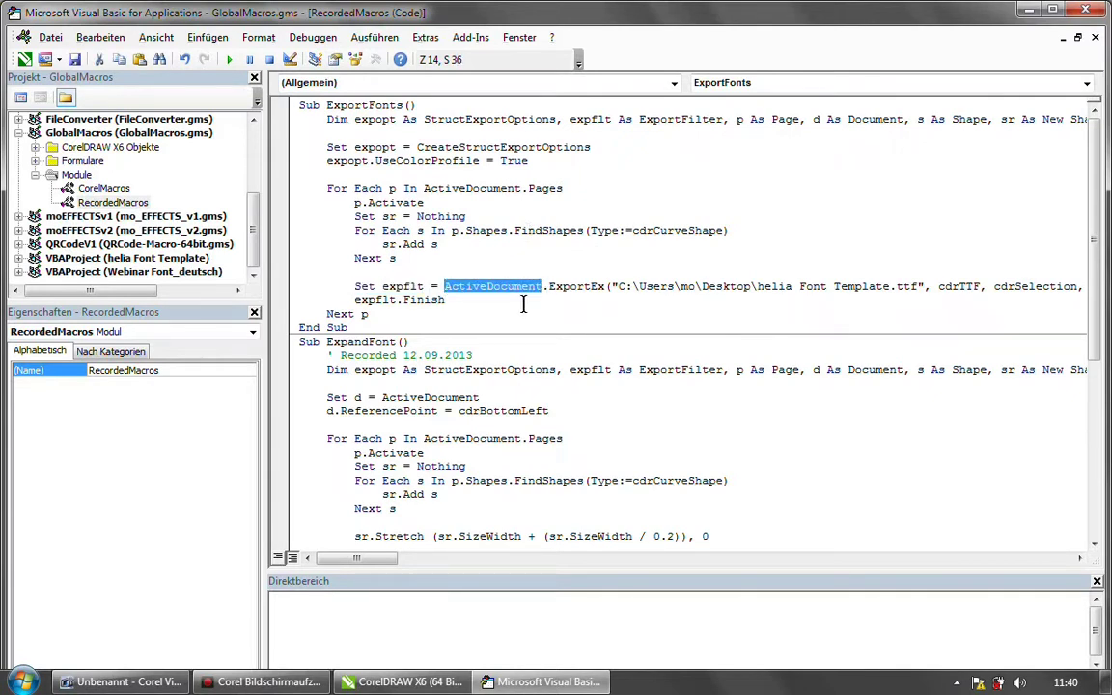
{"action": "double_click", "coordinate": [565, 286]}
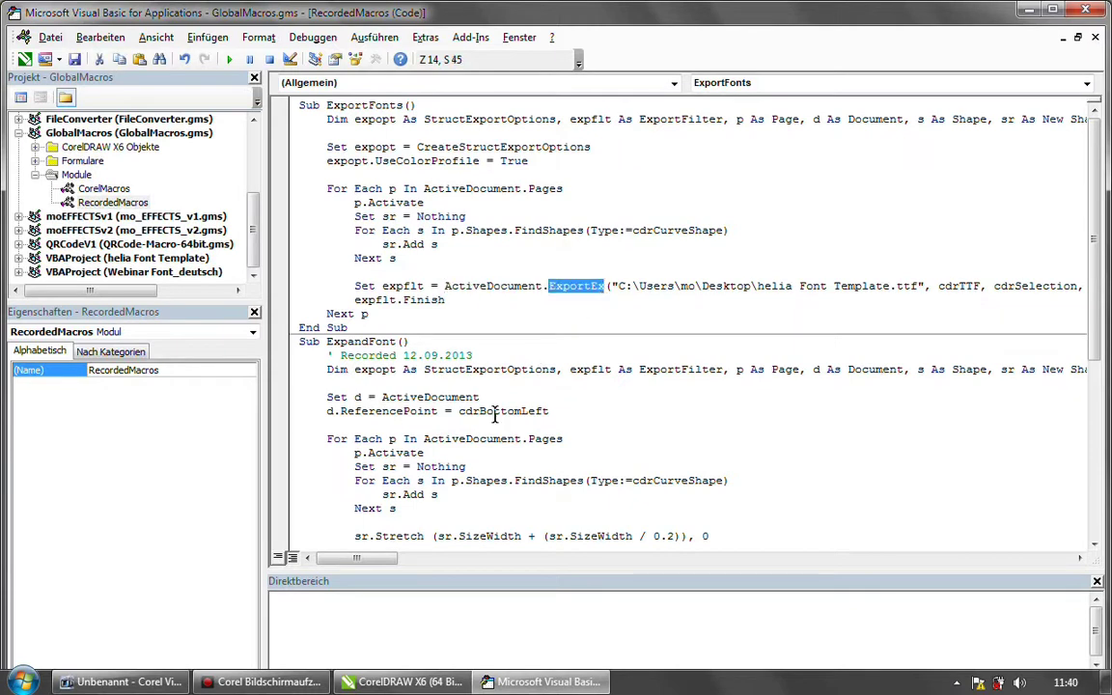
Step: Highlight the export path in ExportFonts and the corresponding path E:\FONTS\helia Font Template.ttf in Macro2
{"action": "left_click_drag", "start_coordinate": [390, 561], "coordinate": [407, 570]}
{"action": "left_click_drag", "start_coordinate": [459, 287], "coordinate": [590, 287]}
{"action": "left_click_drag", "start_coordinate": [459, 287], "coordinate": [918, 286]}
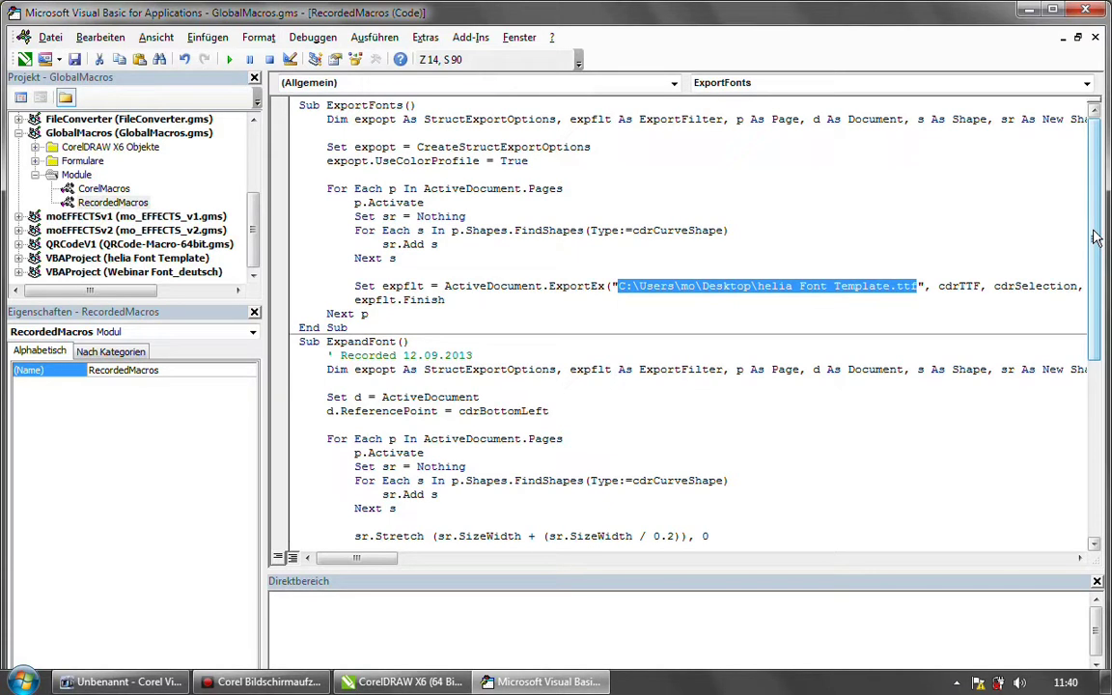
{"action": "scroll", "coordinate": [1096, 239], "scroll_direction": "down", "scroll_amount": 8}
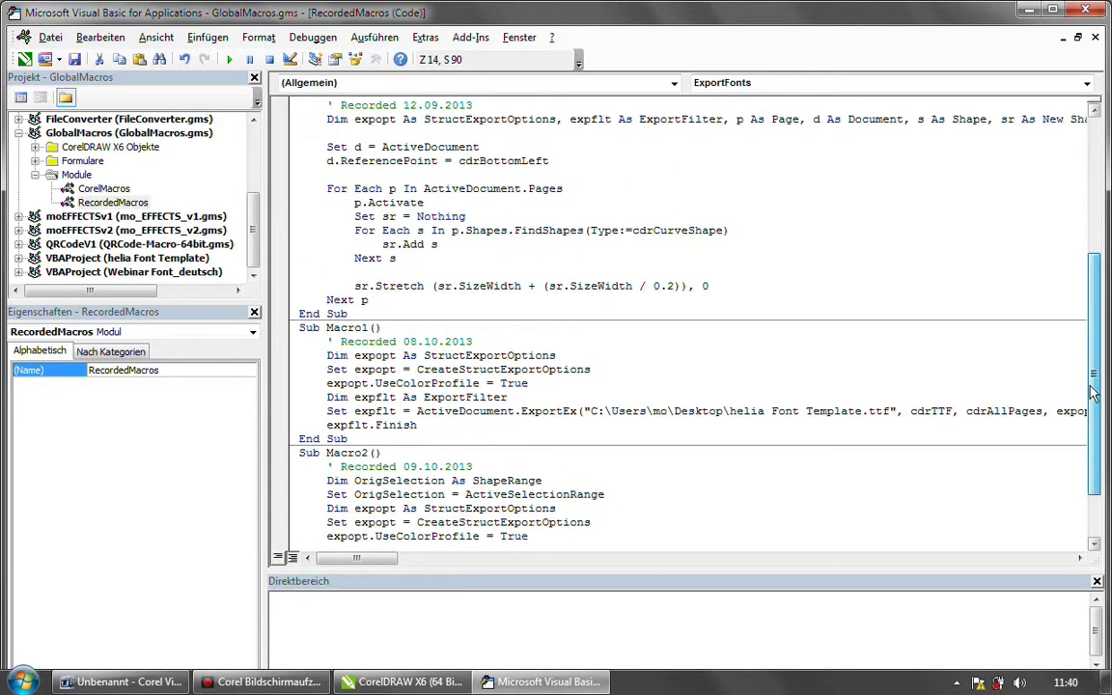
{"action": "left_click_drag", "start_coordinate": [590, 495], "coordinate": [812, 493]}
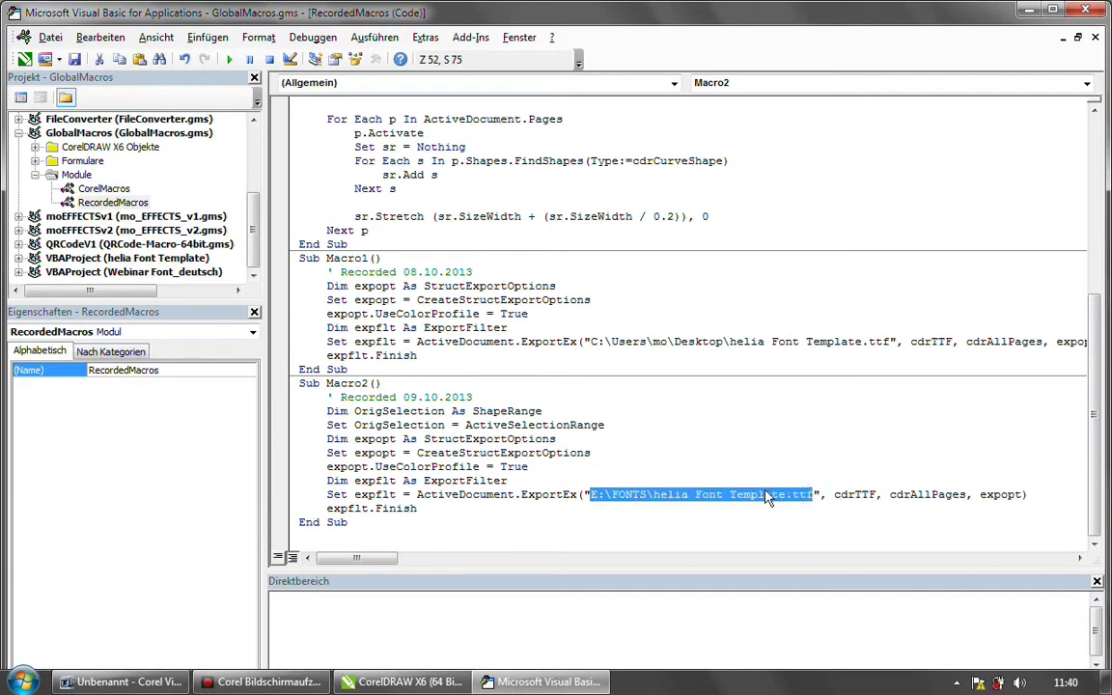
Step: Copy the path E:\FONTS\helia Font Template.ttf from Macro2 and paste it over the export path in ExportFonts
{"action": "right_click", "coordinate": [763, 492]}
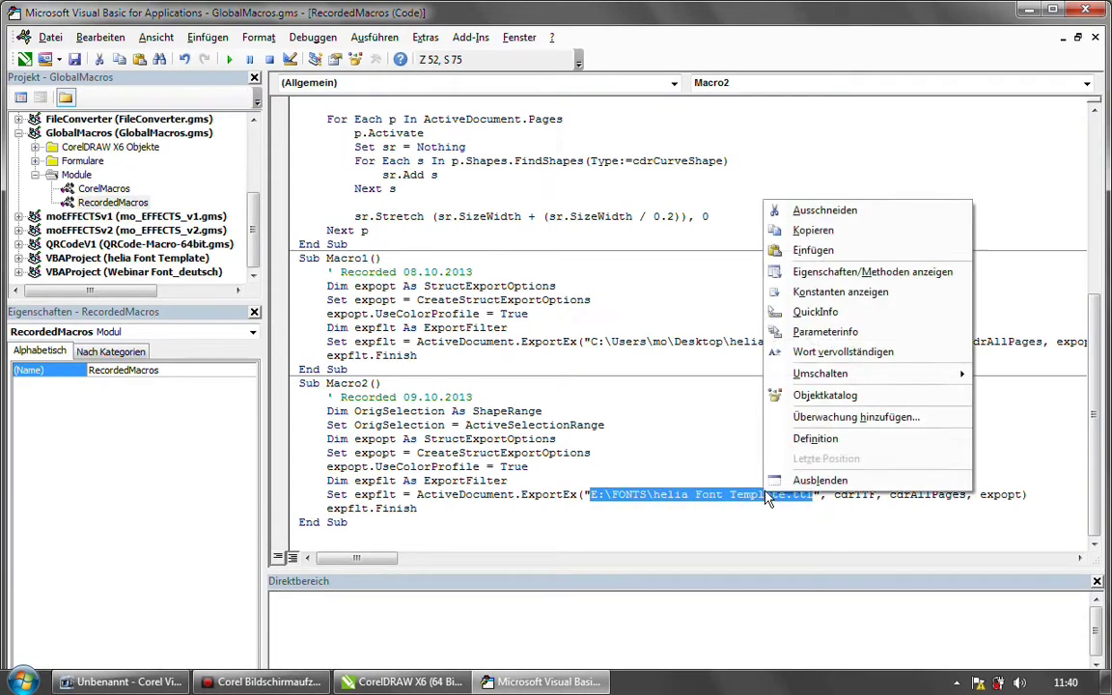
{"action": "left_click", "coordinate": [814, 231]}
{"action": "scroll", "coordinate": [853, 229], "scroll_direction": "up", "scroll_amount": 8}
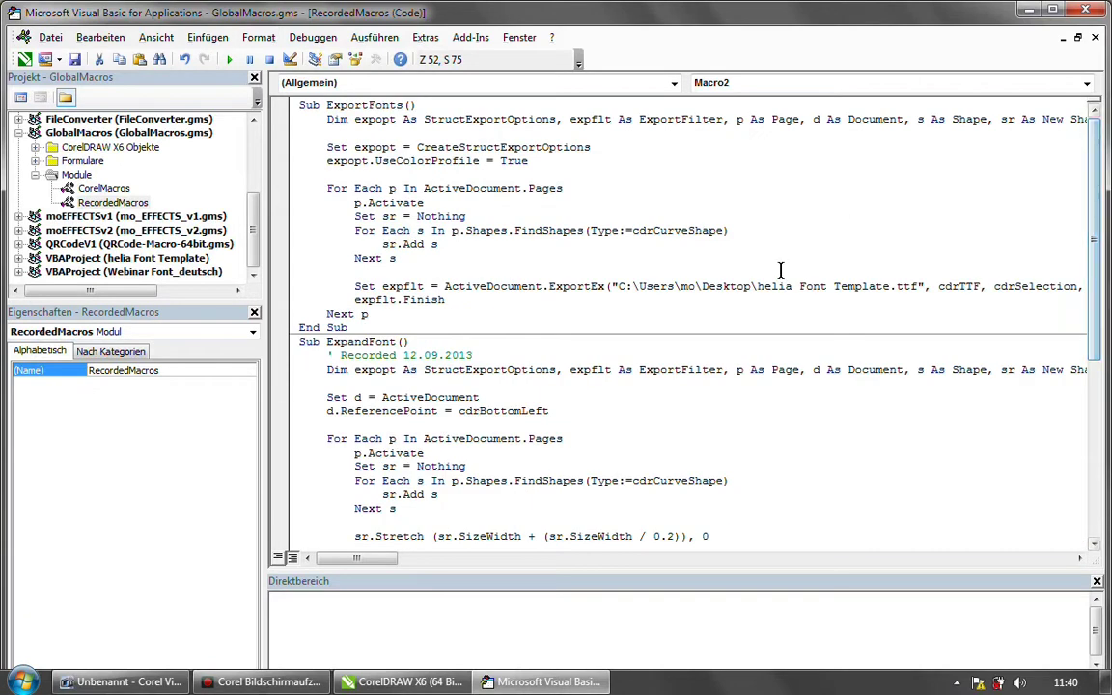
{"action": "left_click_drag", "start_coordinate": [619, 286], "coordinate": [919, 290]}
{"action": "right_click", "coordinate": [918, 292]}
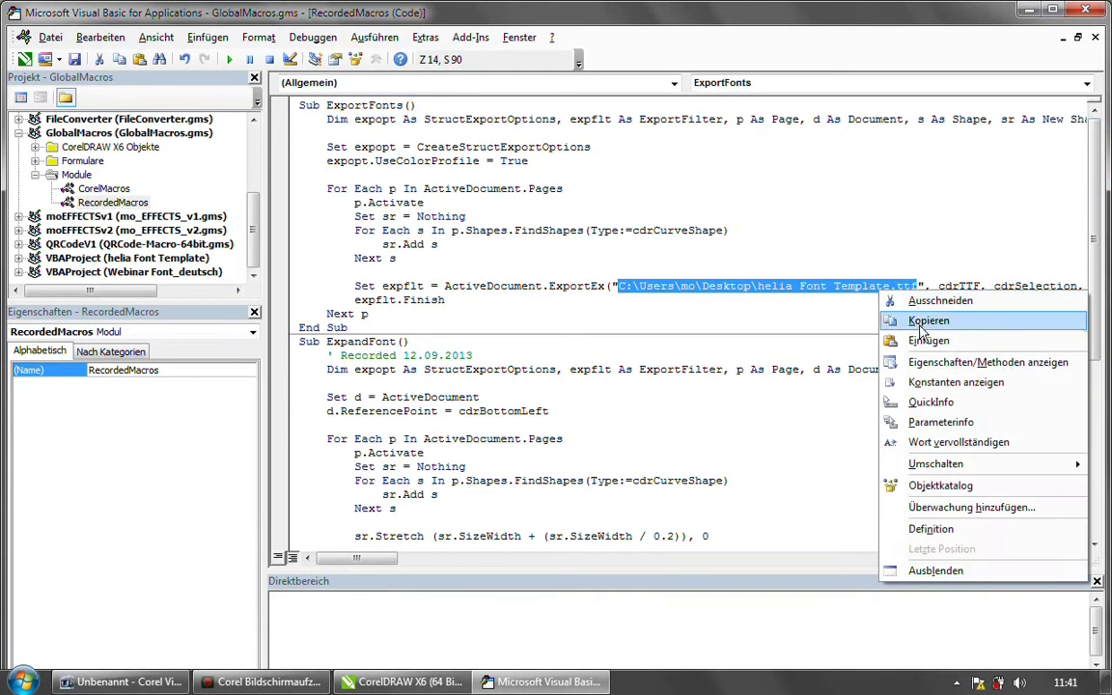
{"action": "left_click", "coordinate": [927, 339]}
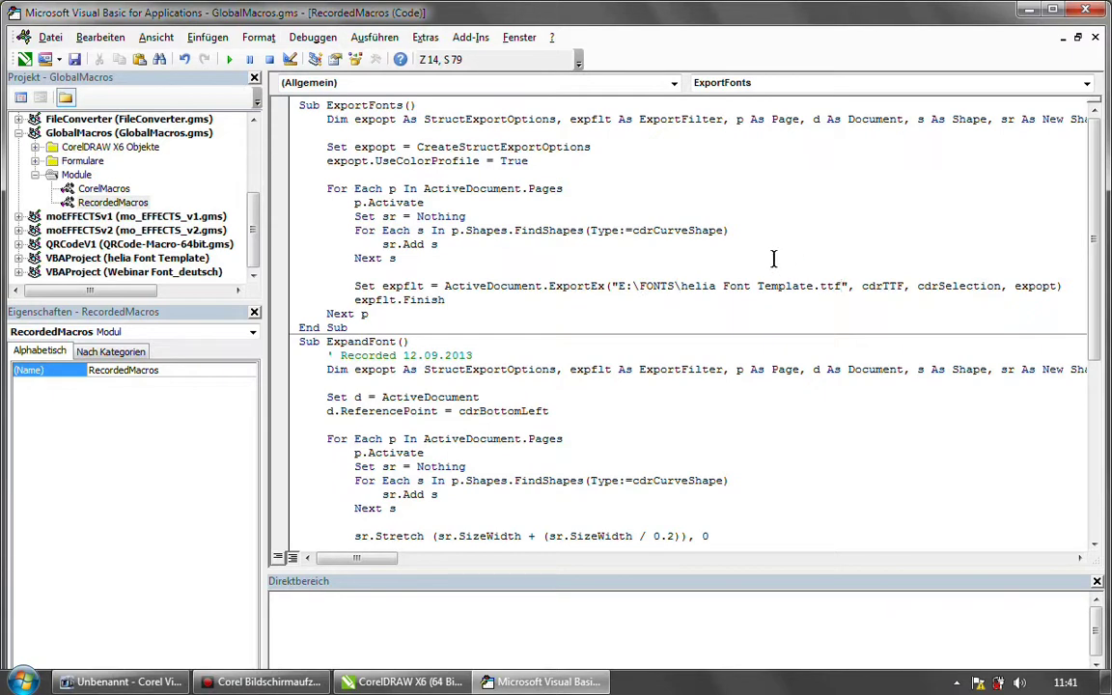
Step: Examine the ExportEx arguments in ExportFonts: the file name, the ttf extension, the cdrTTF filter and expopt
{"action": "left_click_drag", "start_coordinate": [682, 275], "coordinate": [813, 273]}
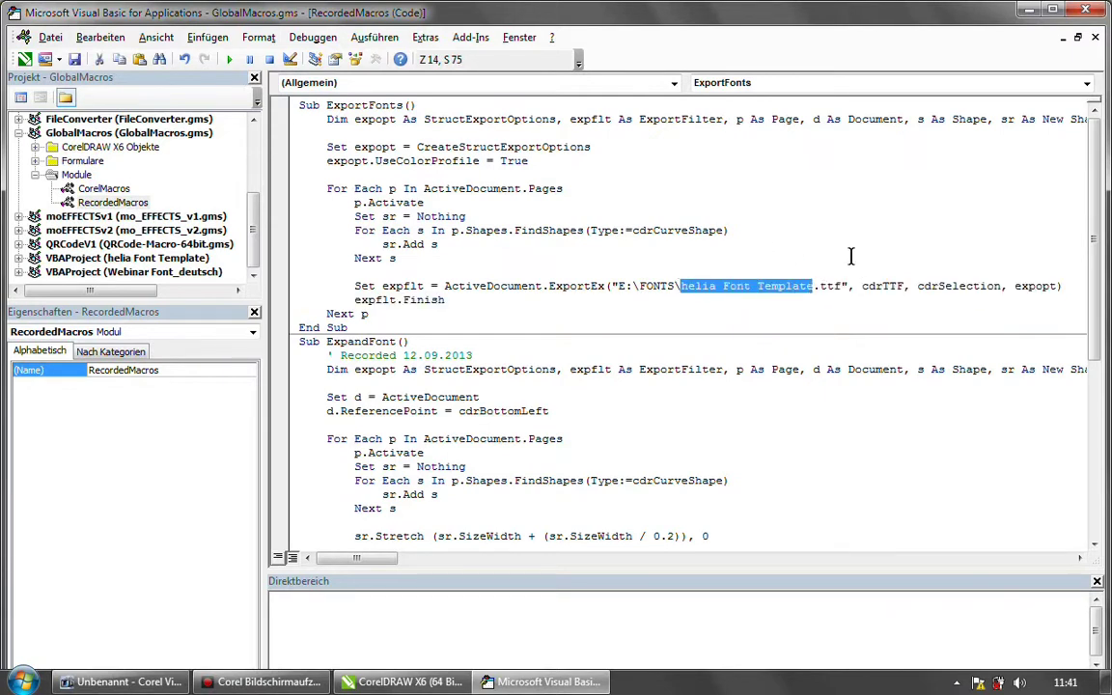
{"action": "double_click", "coordinate": [836, 285]}
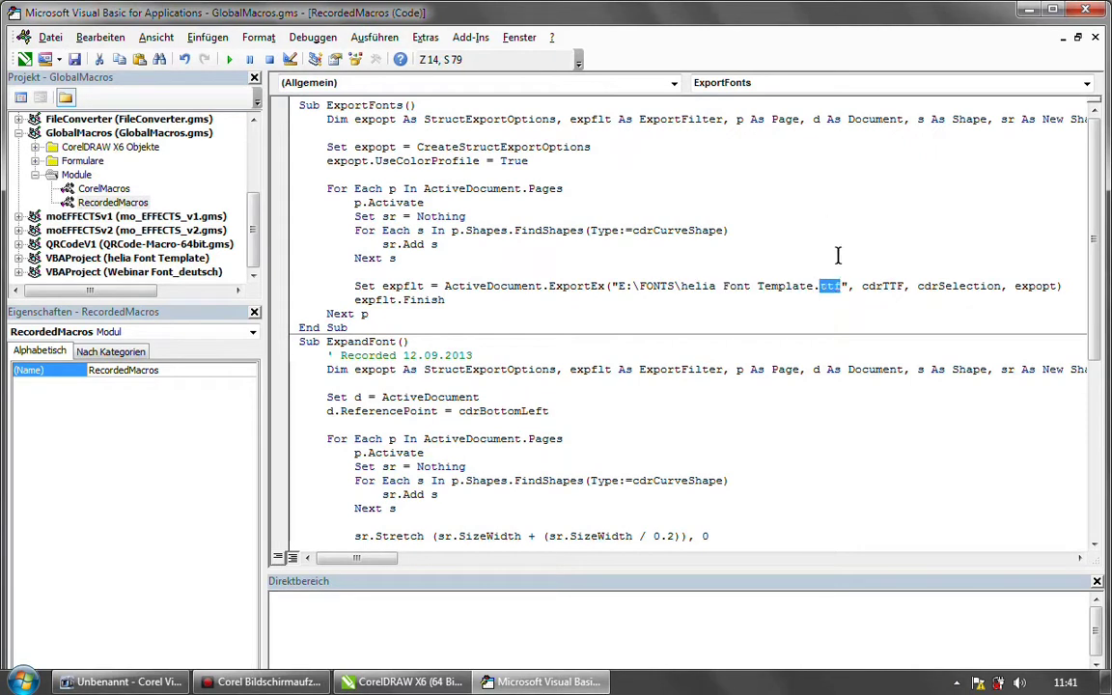
{"action": "left_click_drag", "start_coordinate": [862, 286], "coordinate": [904, 284]}
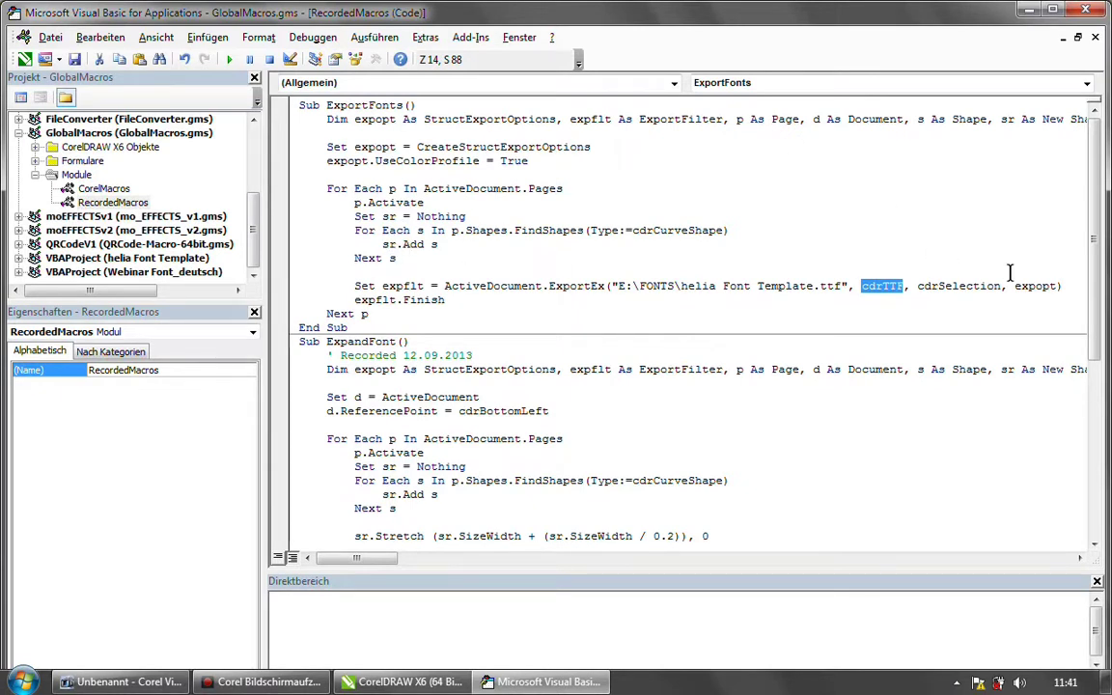
{"action": "left_click_drag", "start_coordinate": [1016, 286], "coordinate": [1059, 285]}
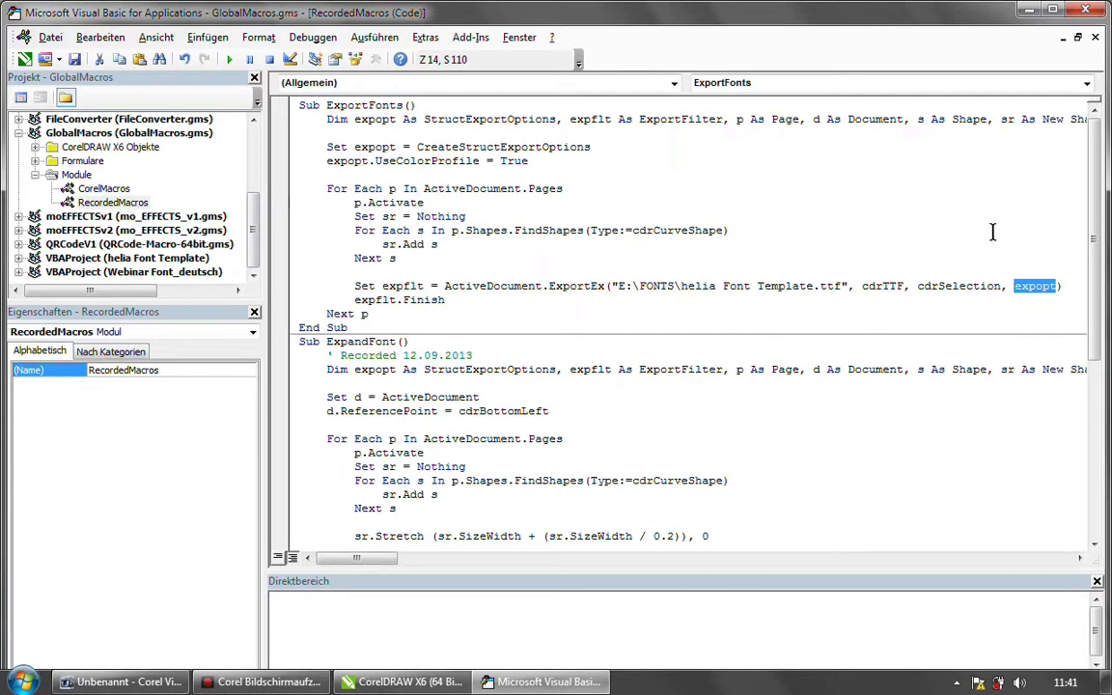
Step: Examine the expflt.Finish line and the closing Next p of the page loop in ExportFonts
{"action": "left_click_drag", "start_coordinate": [355, 299], "coordinate": [444, 299]}
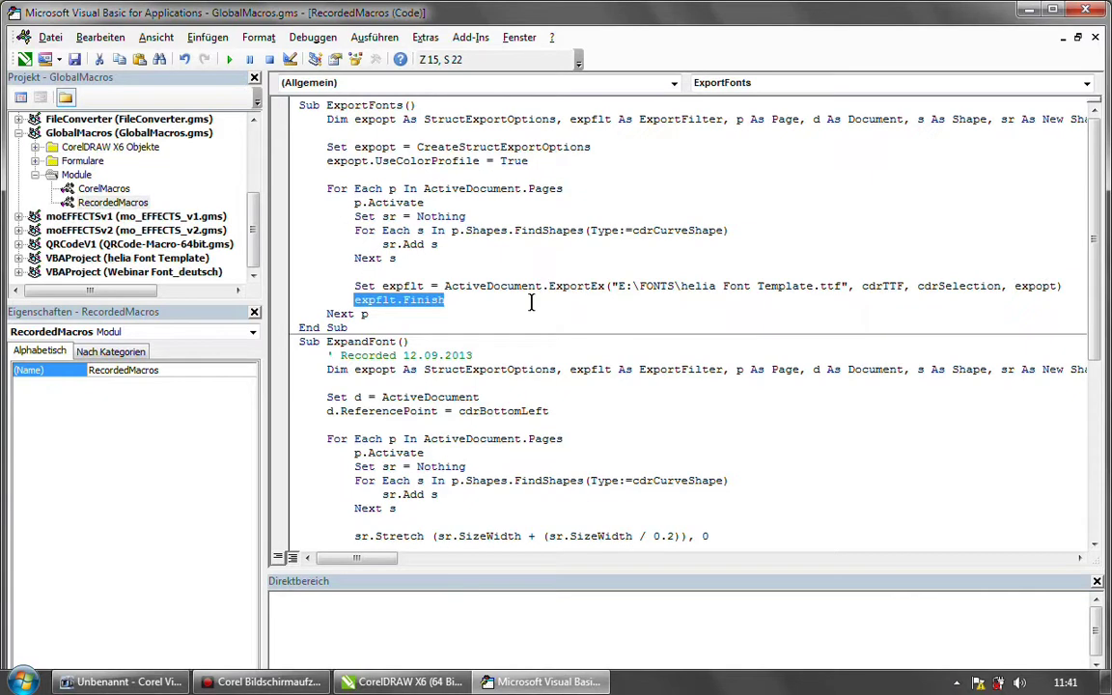
{"action": "left_click", "coordinate": [472, 304]}
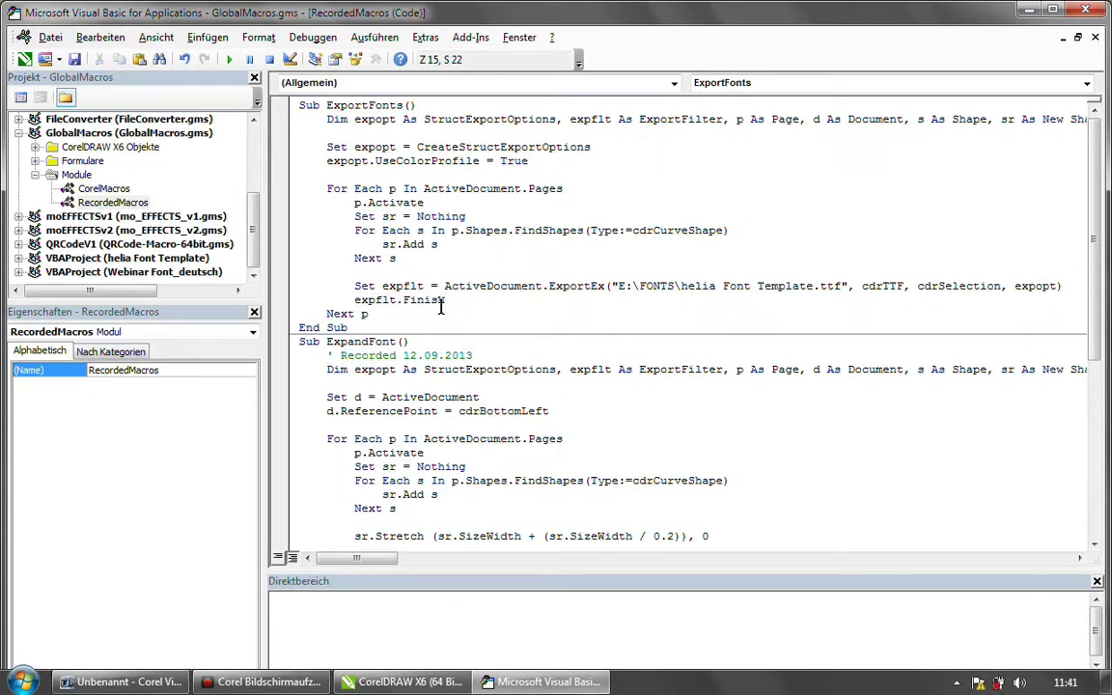
{"action": "left_click", "coordinate": [366, 314]}
{"action": "type", "text": "p"}
{"action": "left_click", "coordinate": [618, 220]}
Step: Switch to CorelDRAW to view the letter b page of the font template, and return to the macro code
{"action": "left_click", "coordinate": [405, 682]}
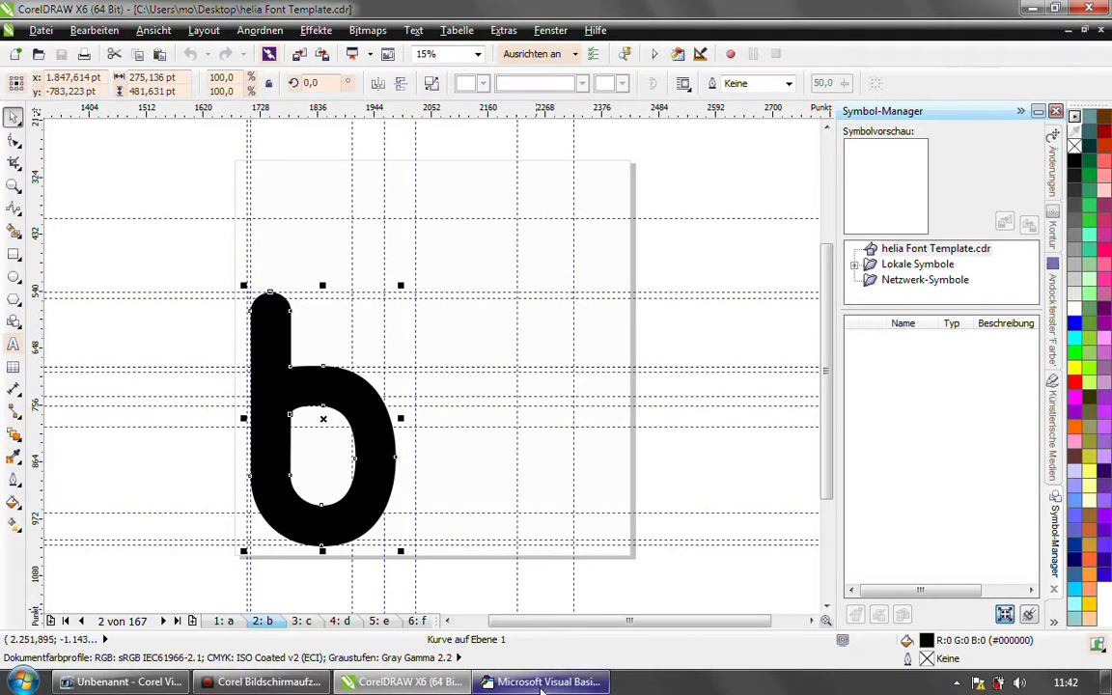
{"action": "mouse_move", "coordinate": [538, 684]}
{"action": "left_click", "coordinate": [534, 615]}
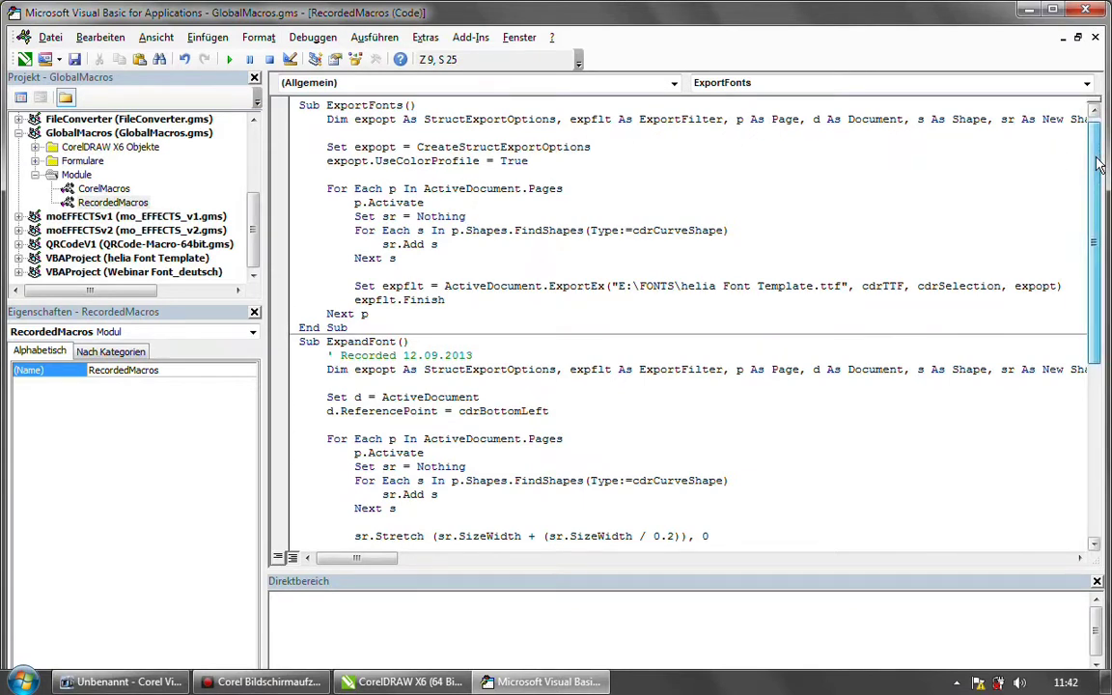
Step: Examine the ExpandFont macro's name and its Set d = ActiveDocument line, including the variable d
{"action": "scroll", "coordinate": [1106, 224], "scroll_direction": "down", "scroll_amount": 3}
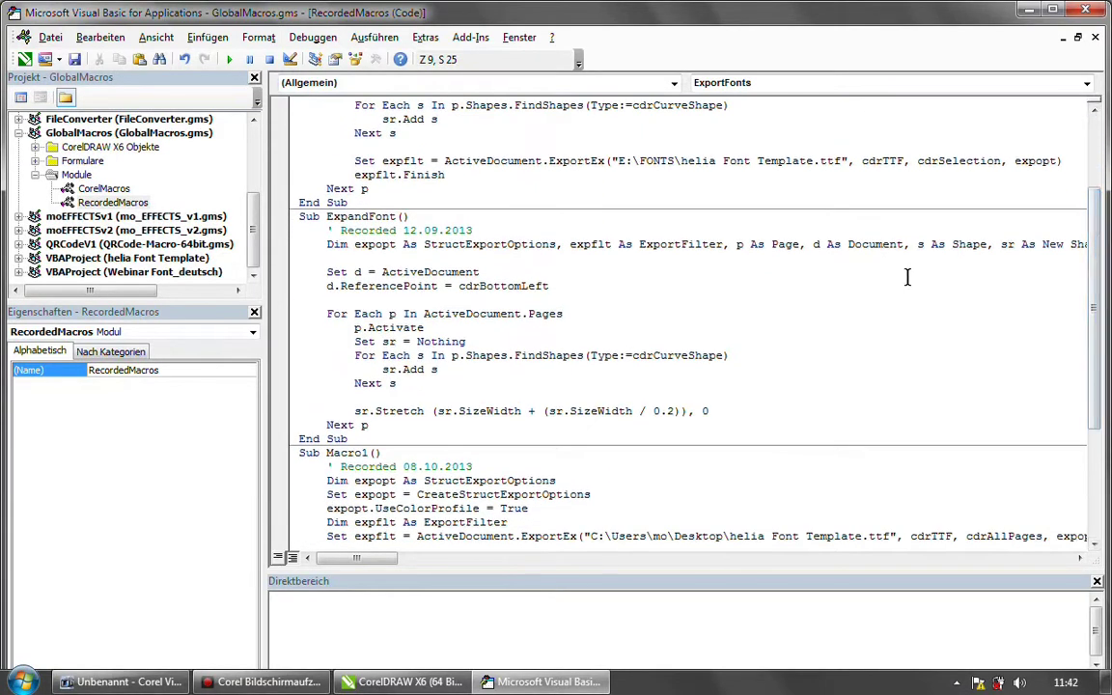
{"action": "left_click_drag", "start_coordinate": [326, 217], "coordinate": [395, 216]}
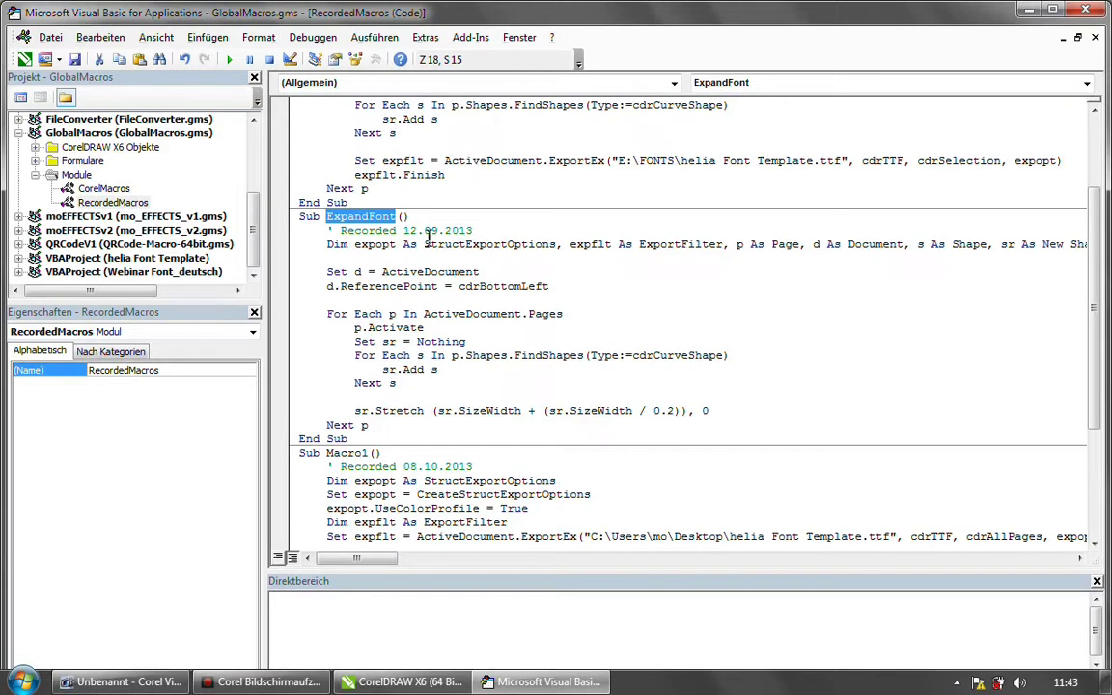
{"action": "left_click", "coordinate": [329, 272]}
{"action": "left_click_drag", "start_coordinate": [293, 272], "coordinate": [363, 272]}
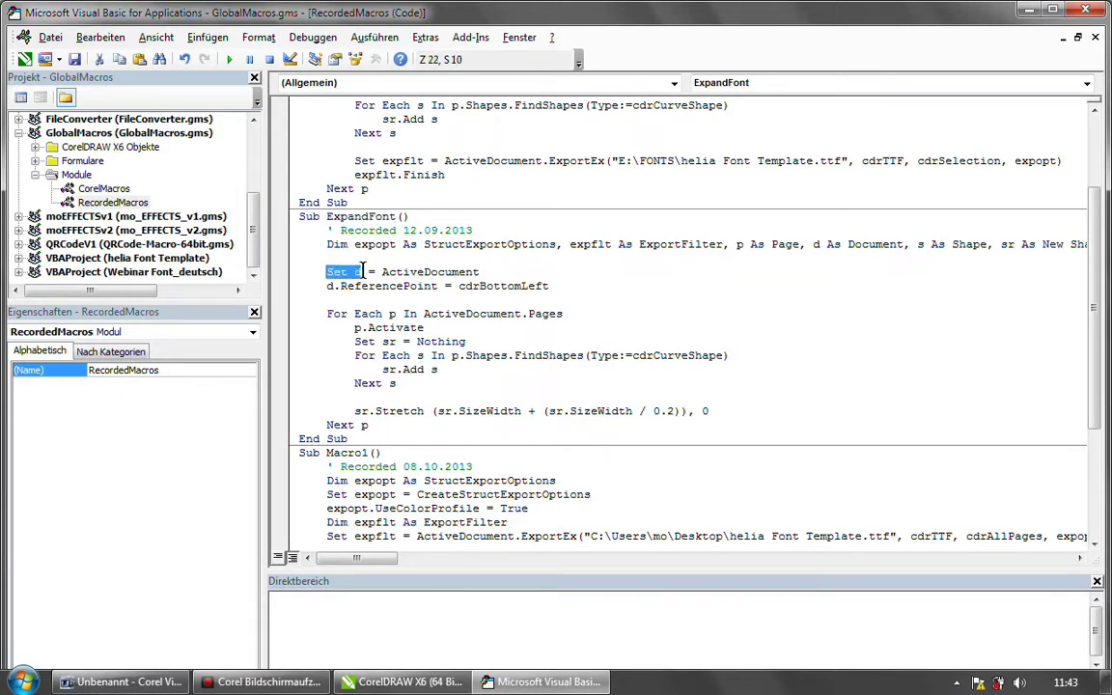
{"action": "key", "text": "shift+End"}
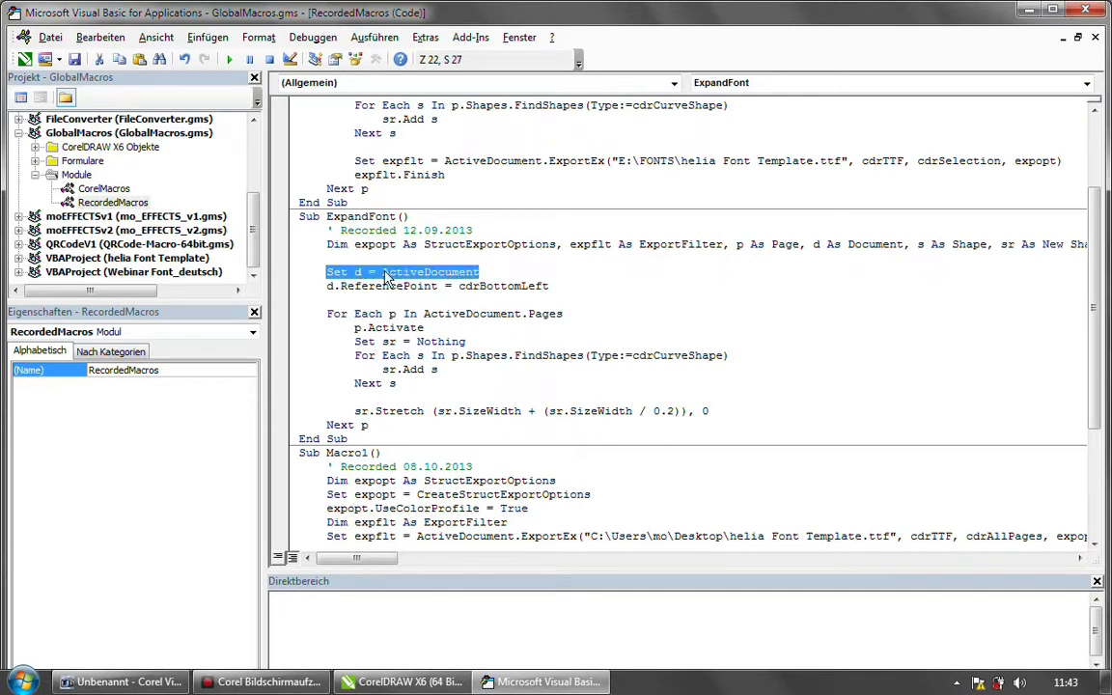
{"action": "double_click", "coordinate": [357, 271]}
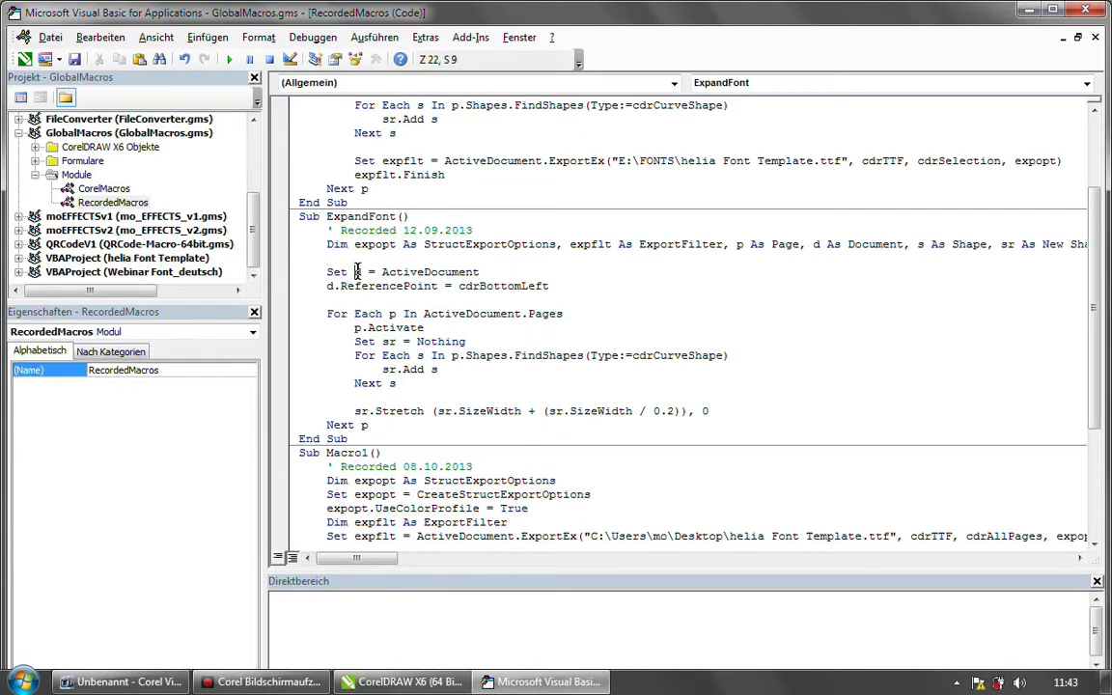
Step: Examine the d.ReferencePoint property and its cdrBottomLeft value in ExpandFont
{"action": "left_click_drag", "start_coordinate": [326, 286], "coordinate": [439, 284]}
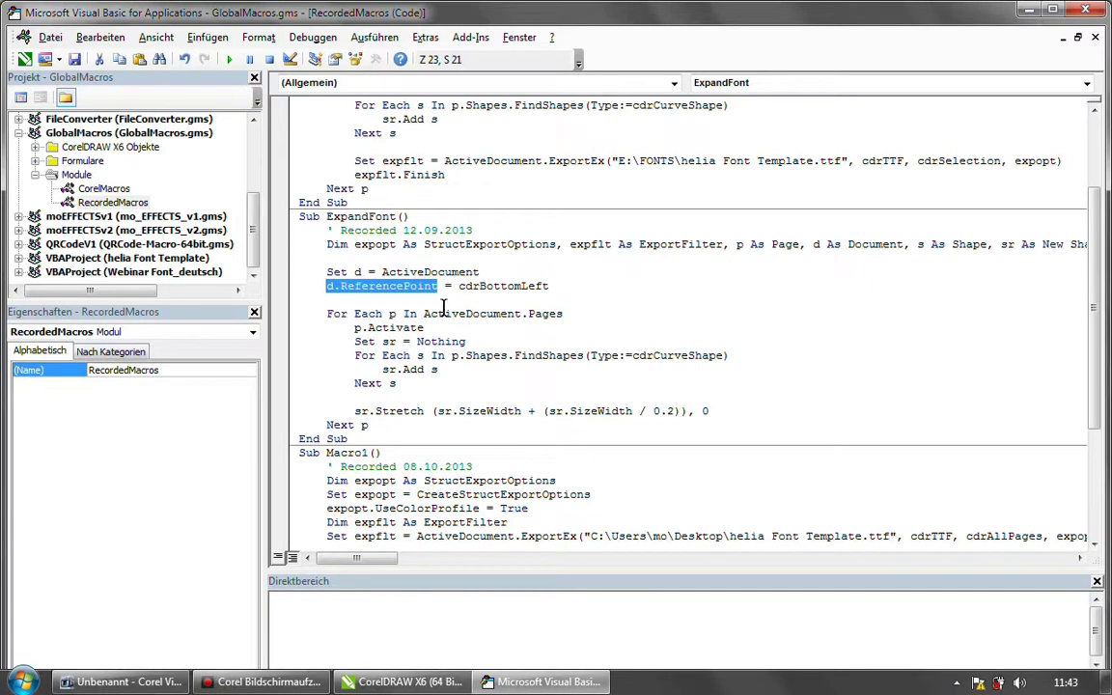
{"action": "left_click_drag", "start_coordinate": [459, 286], "coordinate": [548, 286]}
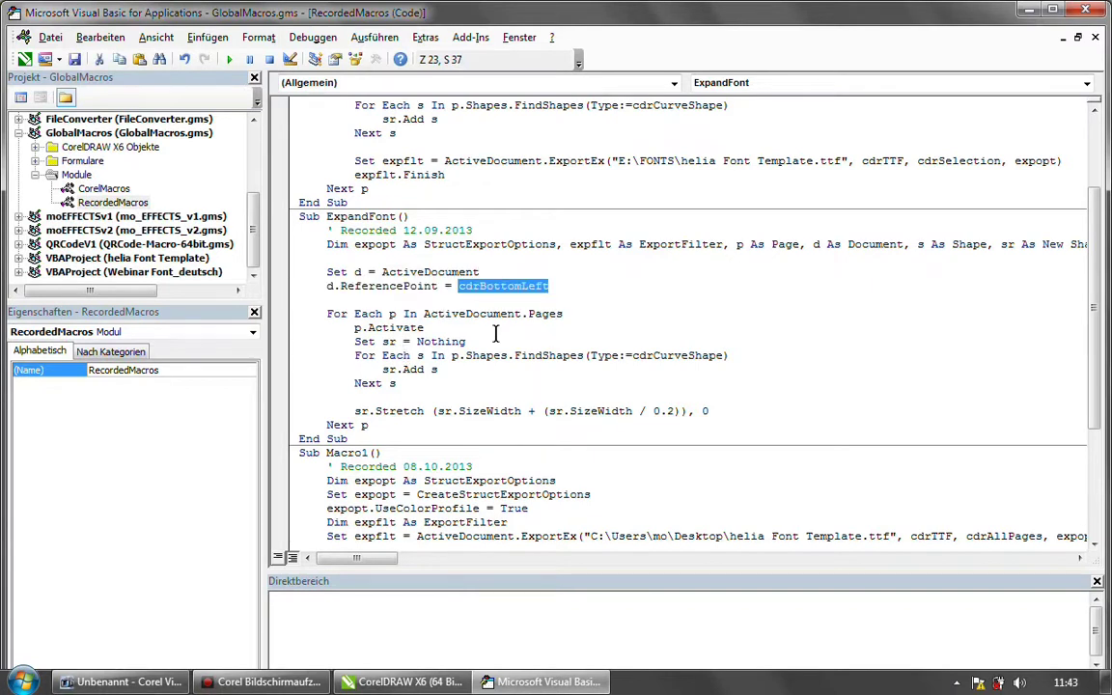
{"action": "left_click", "coordinate": [328, 300]}
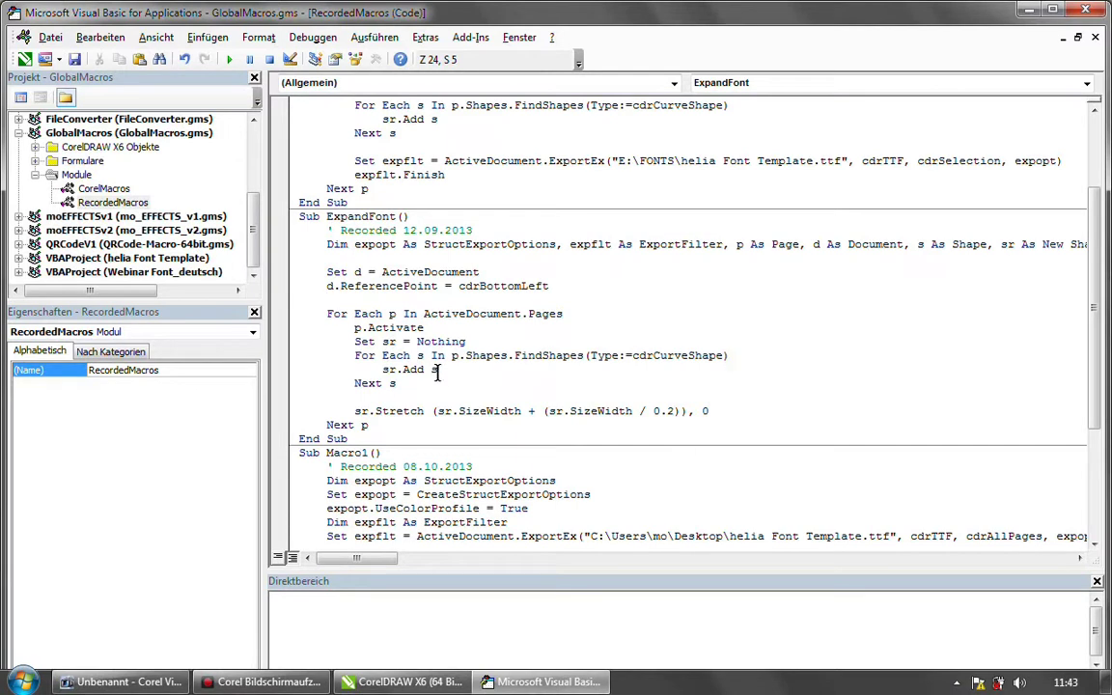
Step: Examine the sr shape range and the sr.Stretch line in ExpandFont, covering the SizeWidth expression and the second argument 0
{"action": "double_click", "coordinate": [388, 369]}
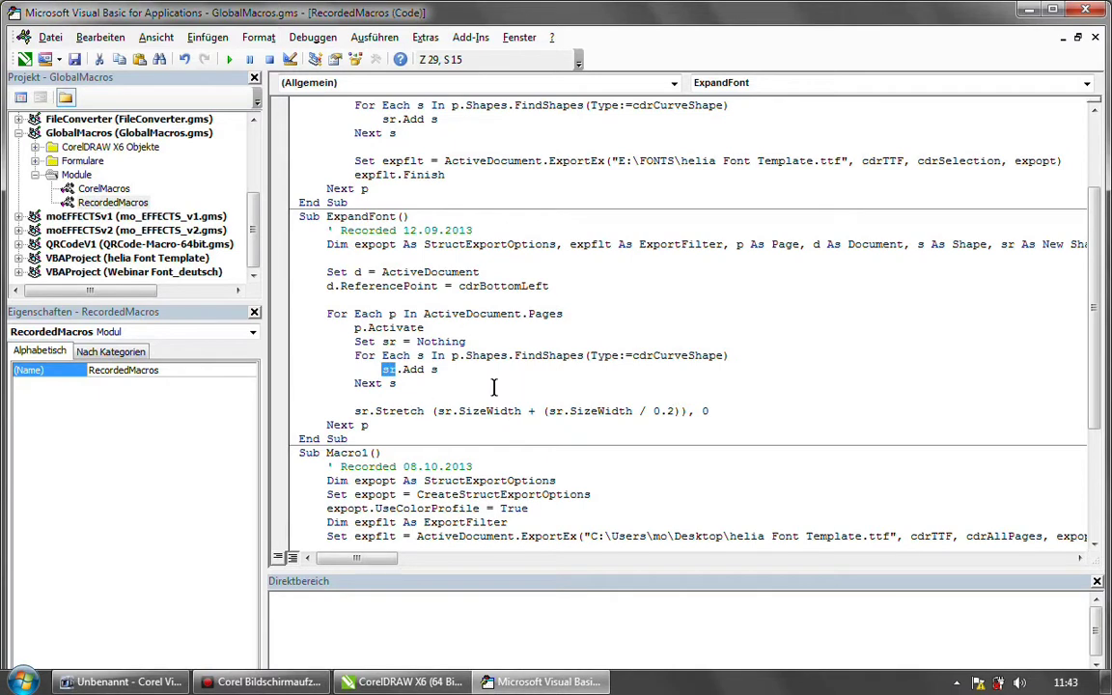
{"action": "double_click", "coordinate": [360, 411]}
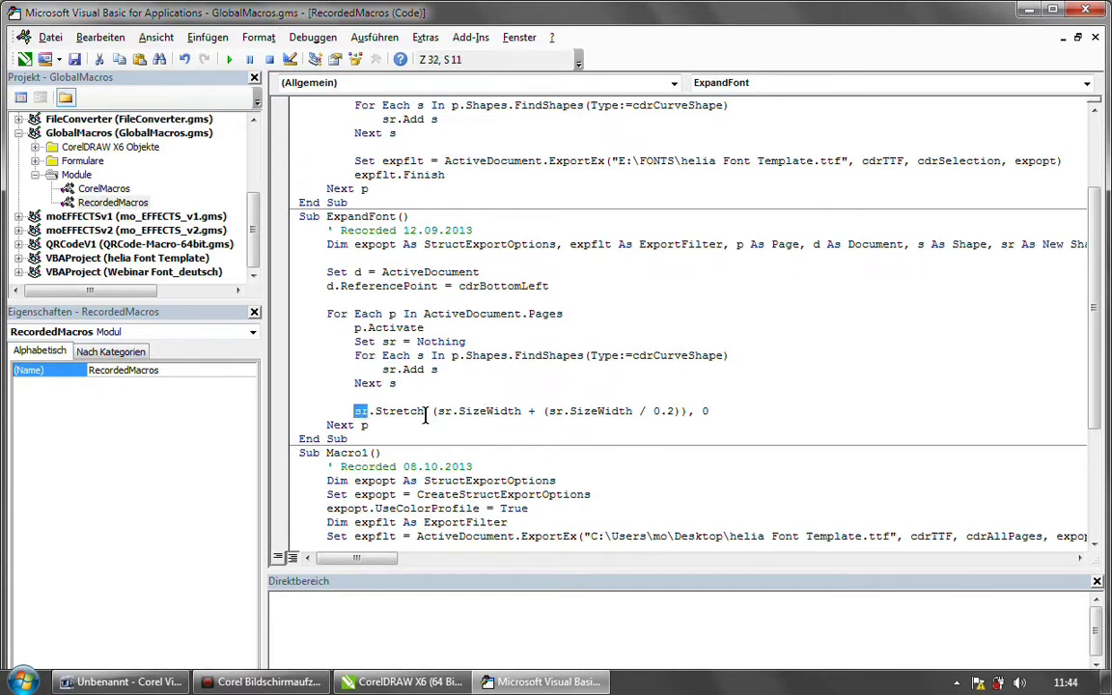
{"action": "mouse_move", "coordinate": [437, 412]}
{"action": "left_mouse_down"}
{"action": "mouse_move", "coordinate": [685, 414]}
{"action": "mouse_move", "coordinate": [437, 411]}
{"action": "left_mouse_up"}
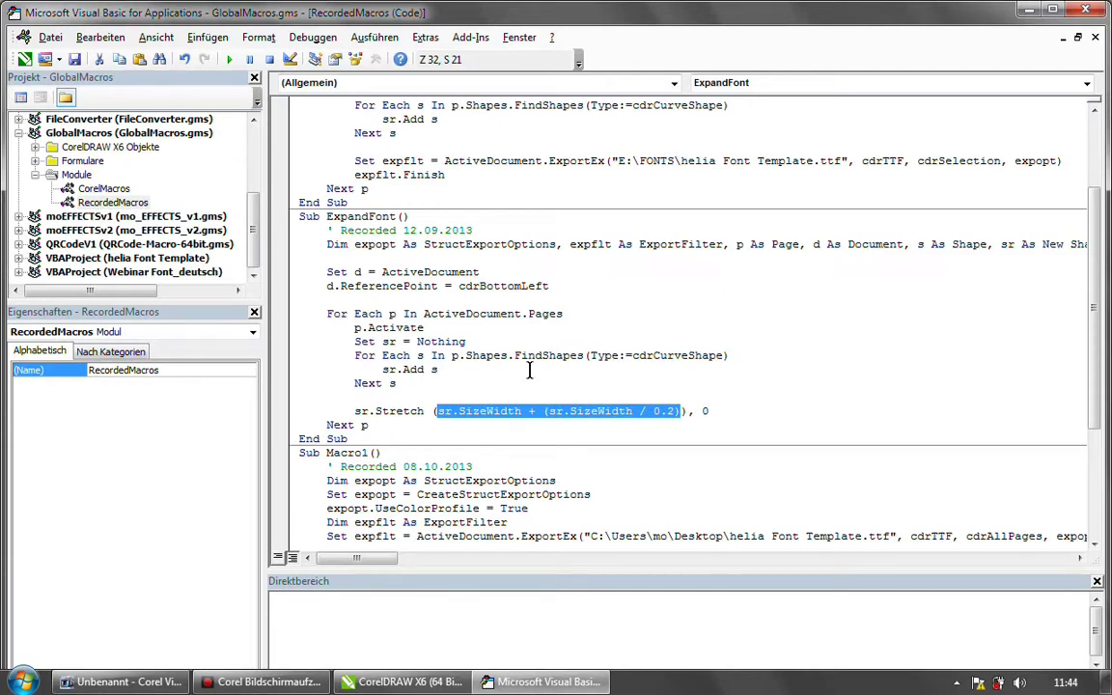
{"action": "left_click", "coordinate": [702, 411]}
{"action": "double_click", "coordinate": [703, 410]}
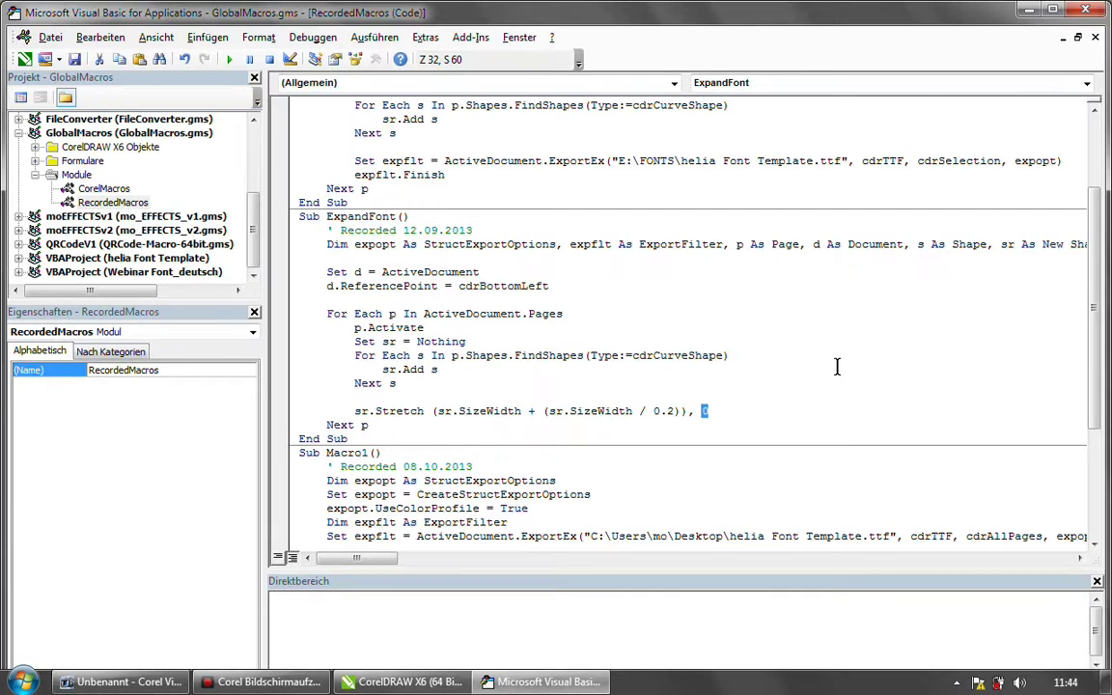
Step: Return to CorelDRAW and open the recently used file Giggleface Electro Bold.cdr
{"action": "left_click", "coordinate": [1030, 11]}
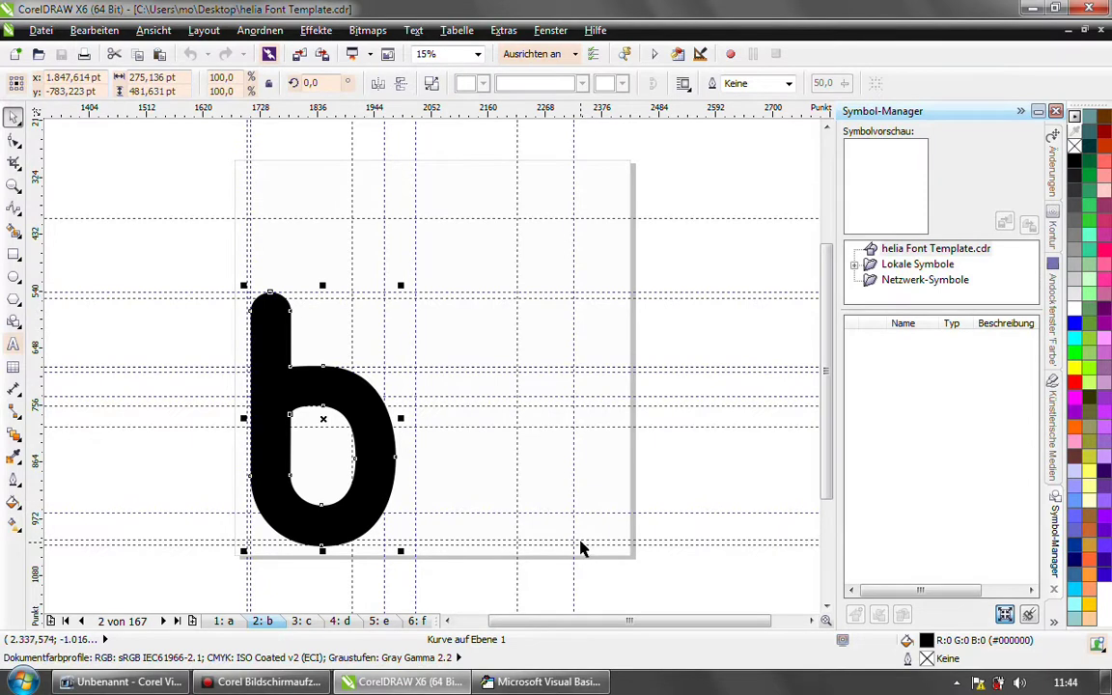
{"action": "left_click", "coordinate": [40, 30]}
{"action": "mouse_move", "coordinate": [231, 107]}
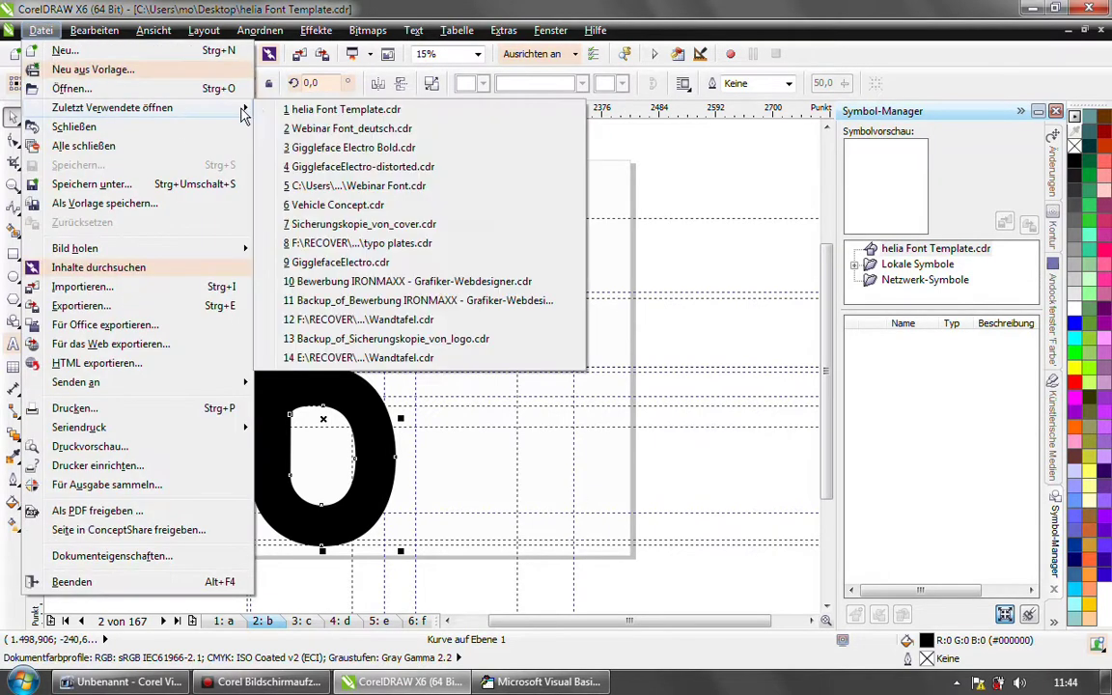
{"action": "left_click", "coordinate": [367, 148]}
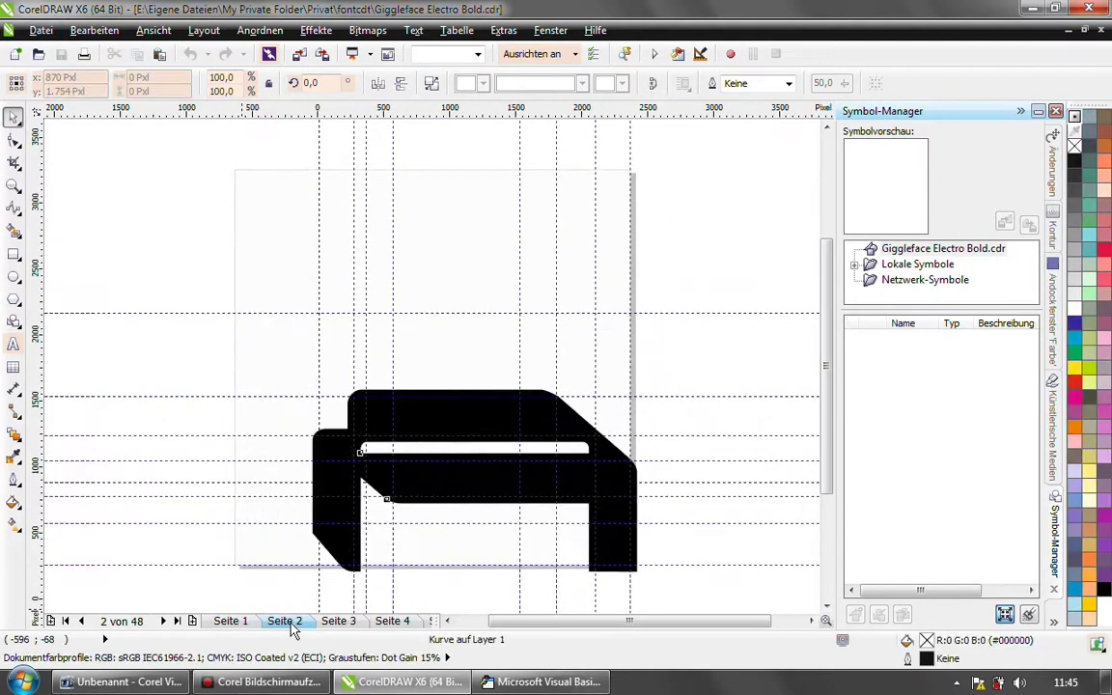
Step: View the letter designs on pages 3, 4 and 5 of the Giggleface Electro Bold document
{"action": "left_click", "coordinate": [349, 621]}
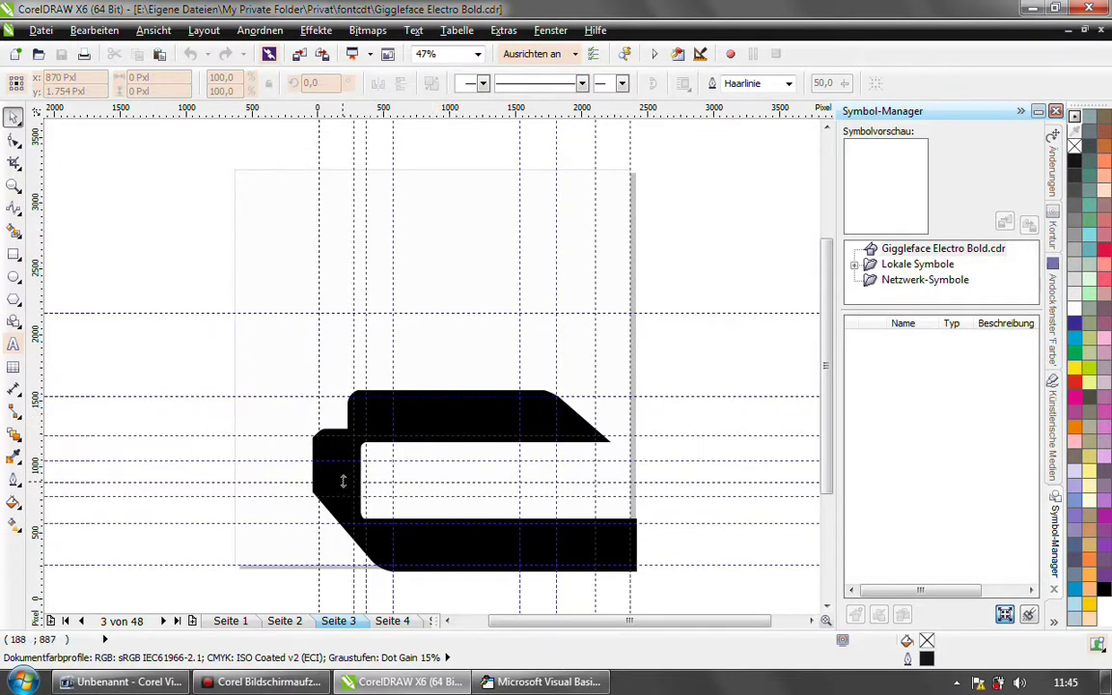
{"action": "left_click", "coordinate": [393, 622]}
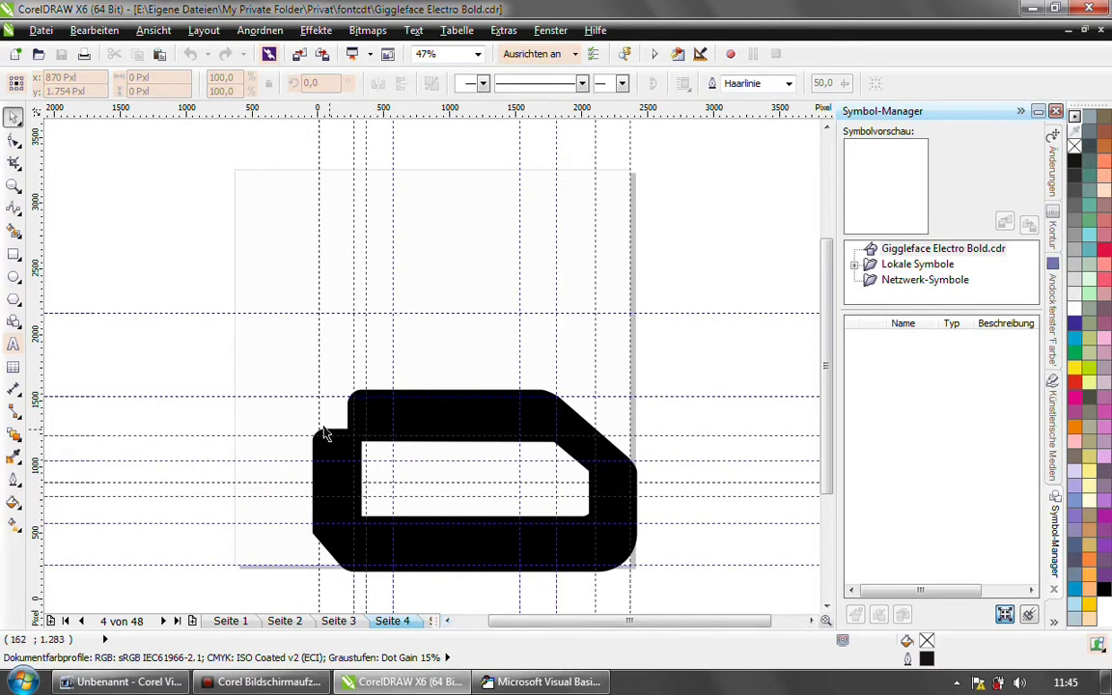
{"action": "left_click_drag", "start_coordinate": [469, 621], "coordinate": [541, 618]}
{"action": "left_click", "coordinate": [449, 621]}
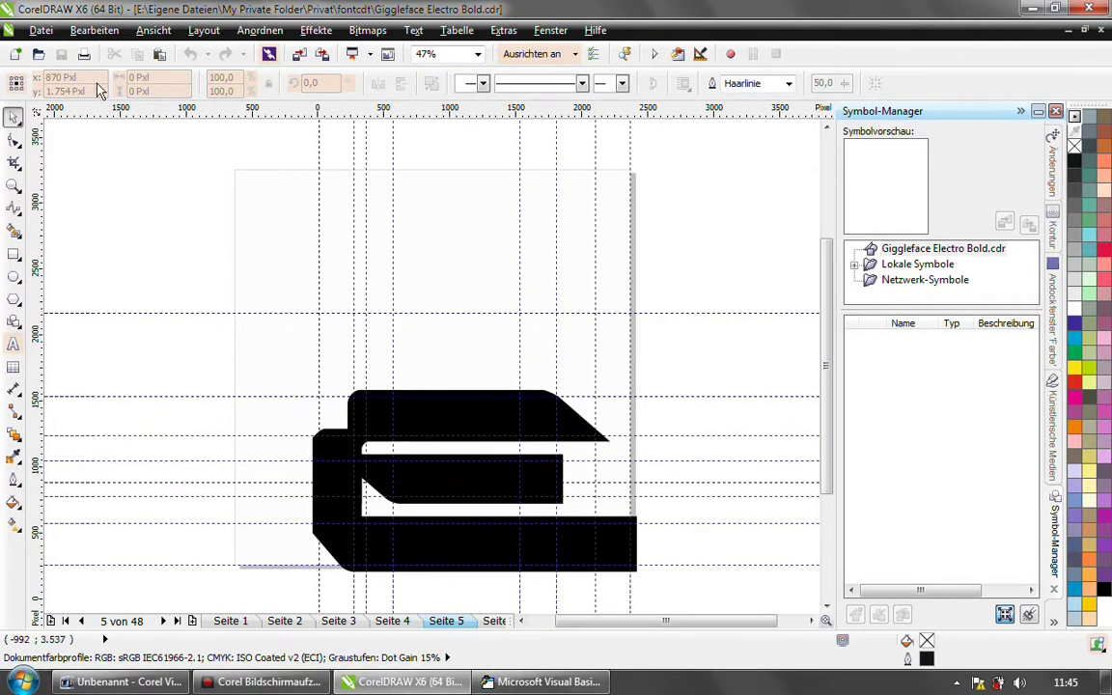
Step: Open the recently used file GigglefaceElectro-distorted.cdr and view the letters on pages 2 and 3
{"action": "left_click", "coordinate": [43, 31]}
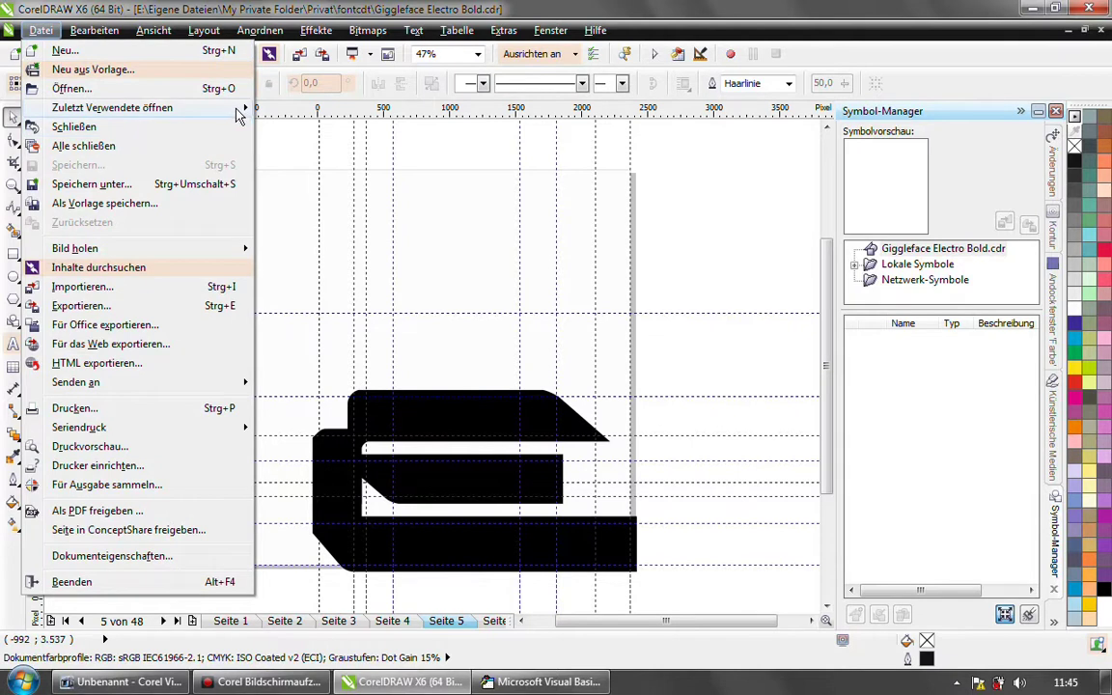
{"action": "mouse_move", "coordinate": [236, 111]}
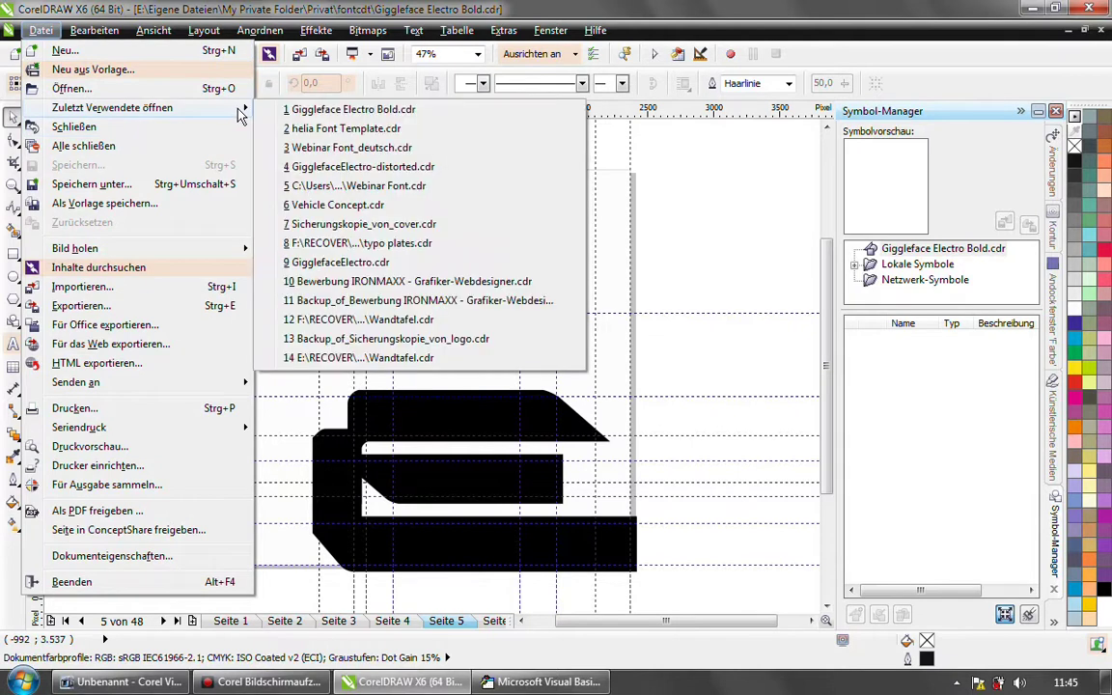
{"action": "left_click", "coordinate": [387, 169]}
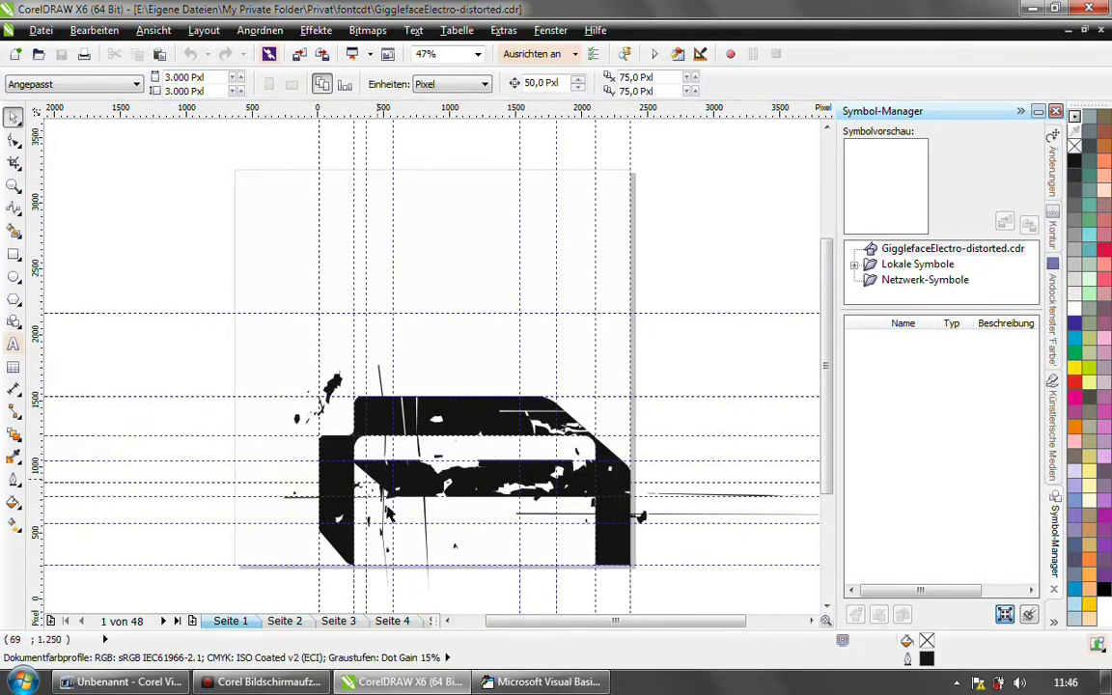
{"action": "left_click", "coordinate": [287, 621]}
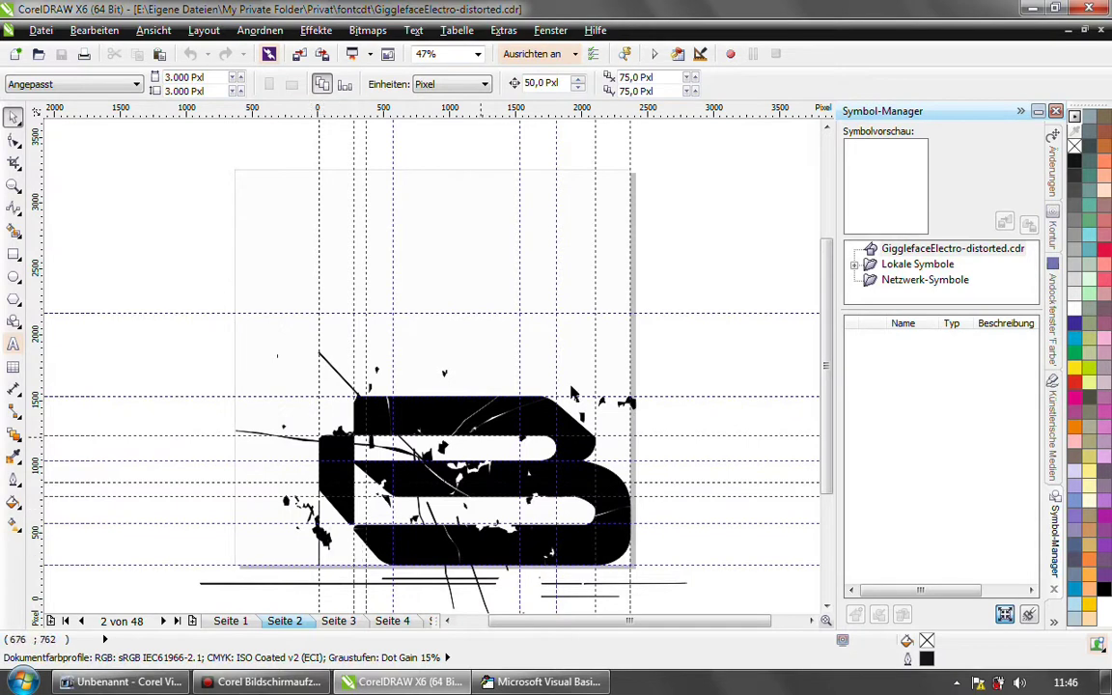
{"action": "left_click", "coordinate": [345, 624]}
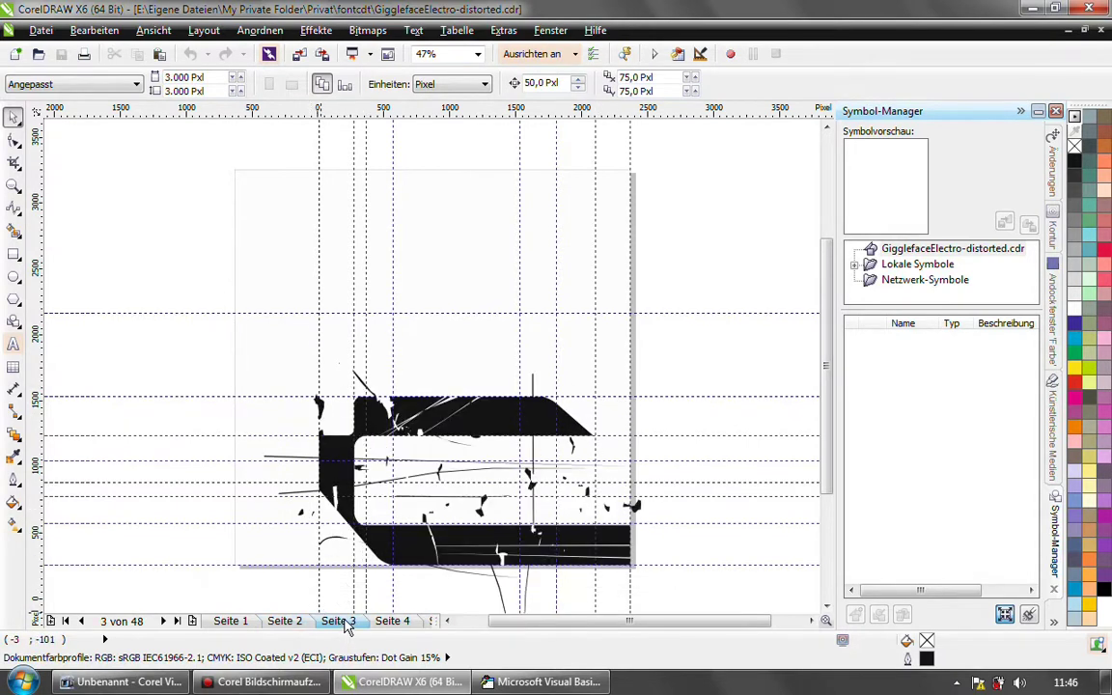
Step: View the letter on page 4 of the distorted font and switch to the open document helia Font Template.cdr
{"action": "left_click", "coordinate": [393, 624]}
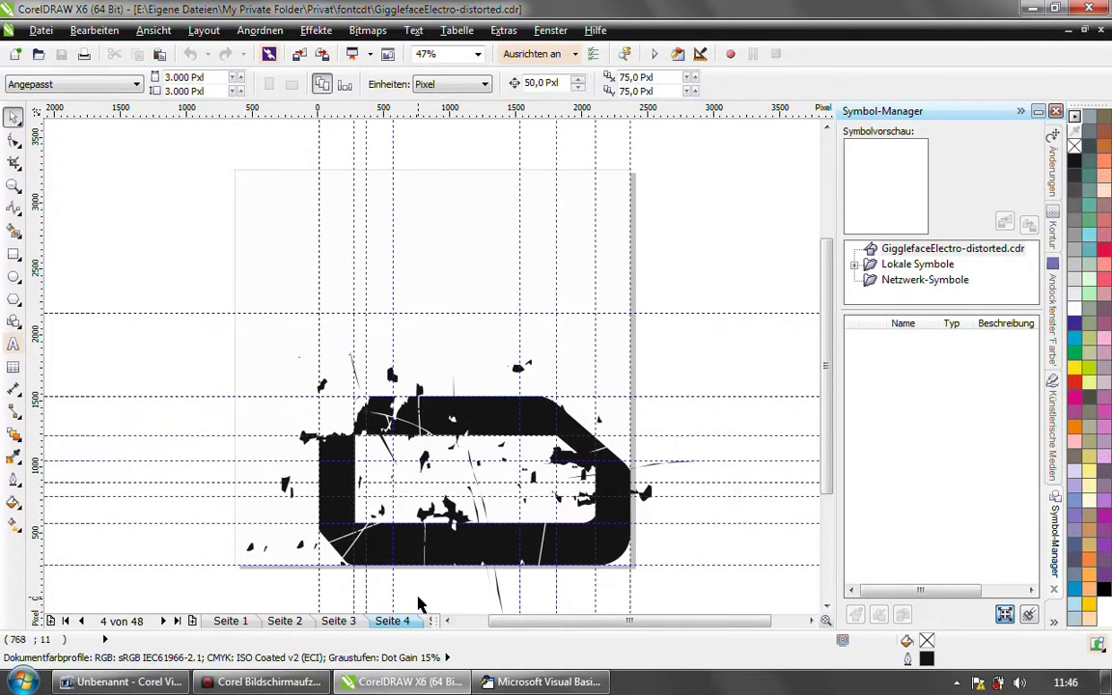
{"action": "left_click", "coordinate": [504, 31]}
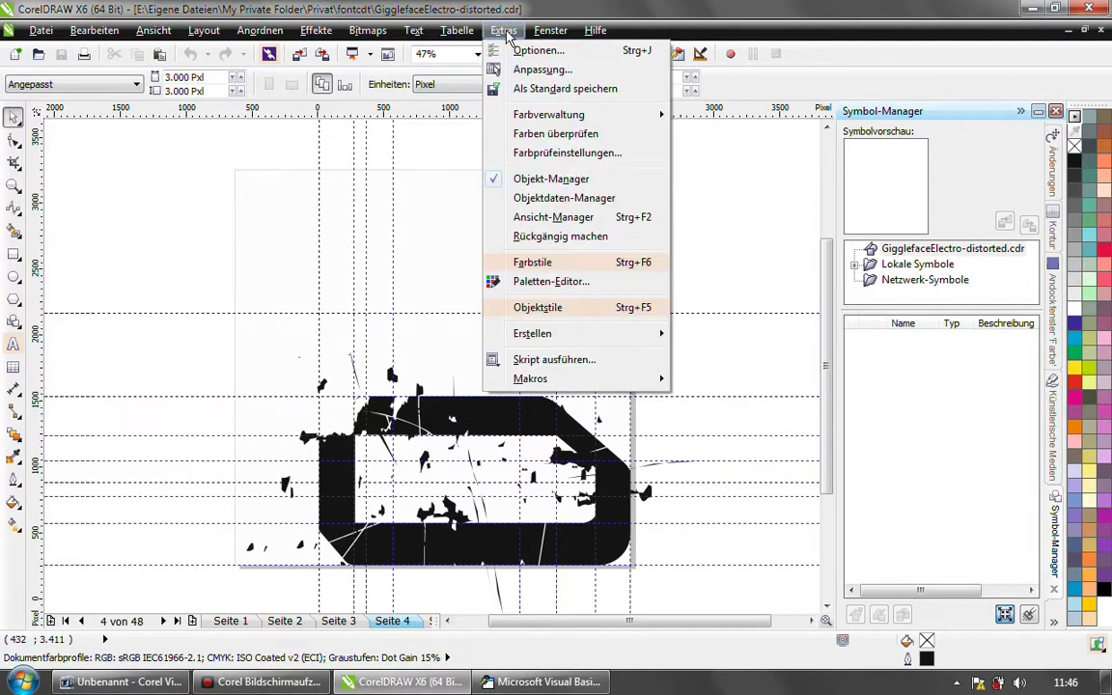
{"action": "mouse_move", "coordinate": [550, 30]}
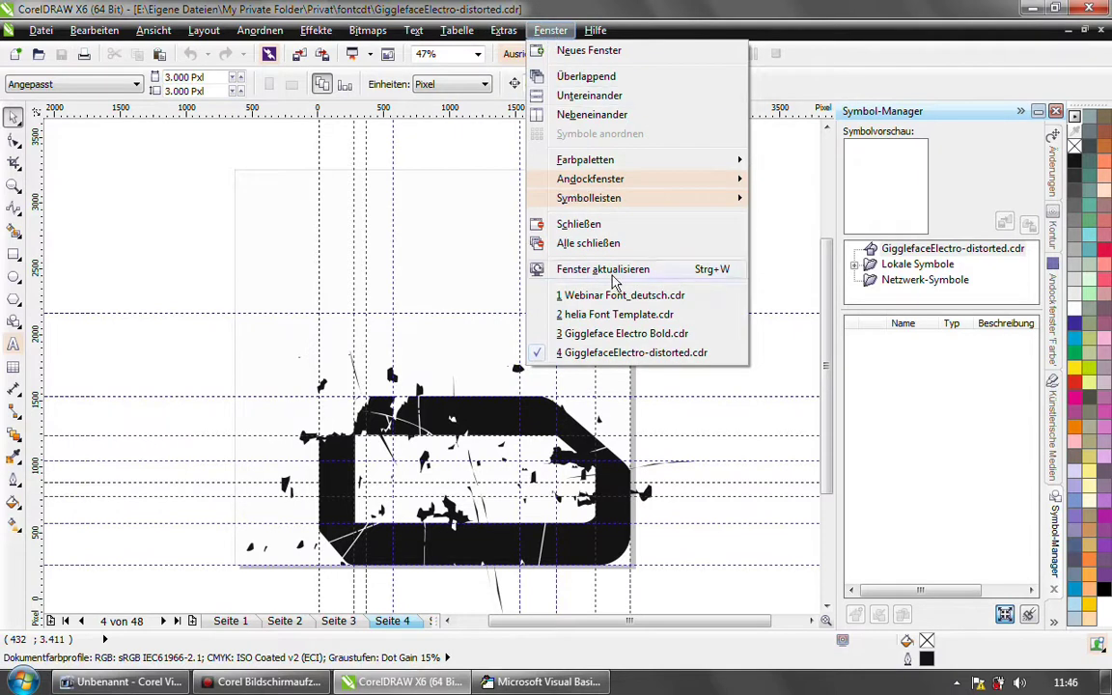
{"action": "left_click", "coordinate": [611, 316]}
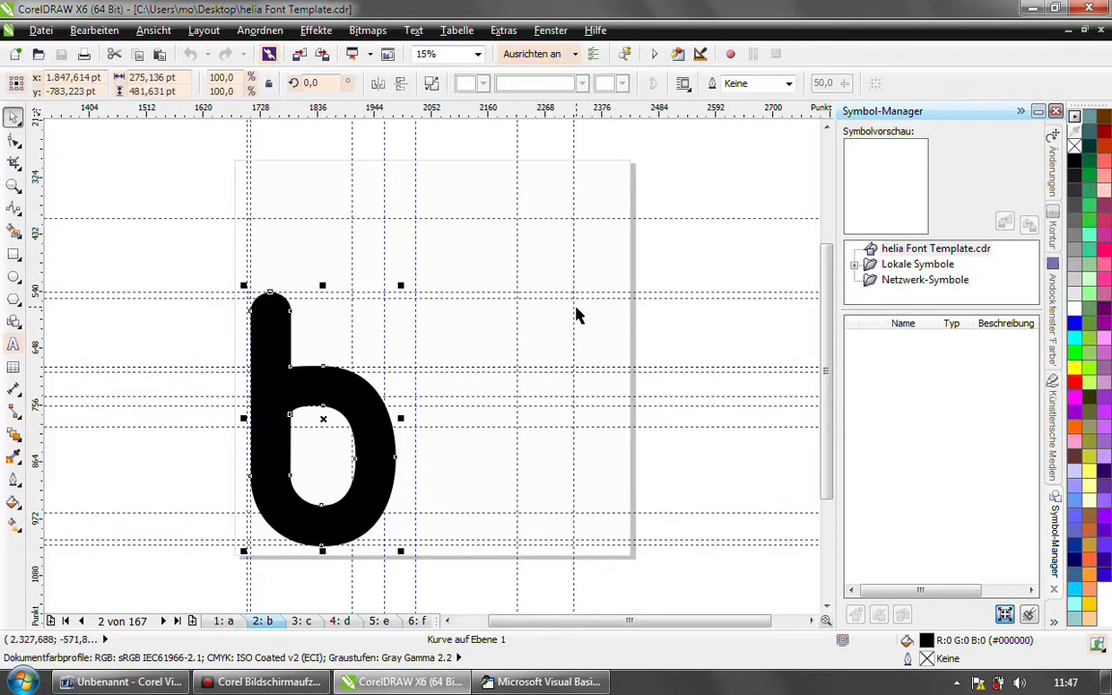
Step: Try slanting the letter b to the right as an italic variant and undo the skew
{"action": "left_click", "coordinate": [298, 385]}
{"action": "left_click_drag", "start_coordinate": [328, 283], "coordinate": [356, 308]}
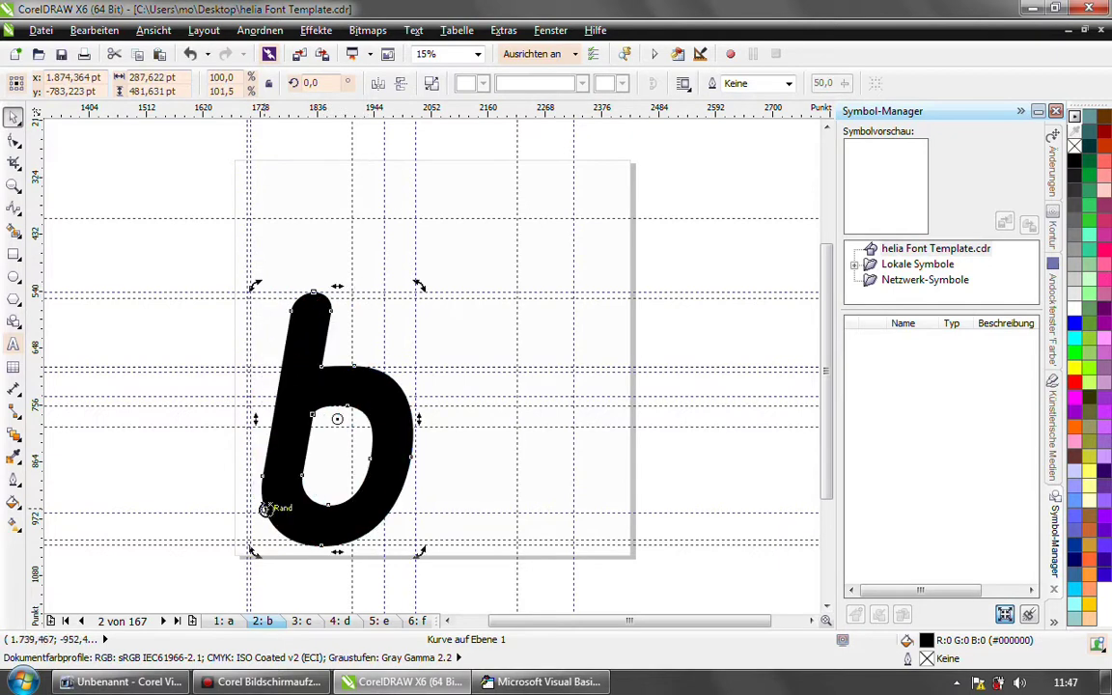
{"action": "left_click", "coordinate": [189, 54]}
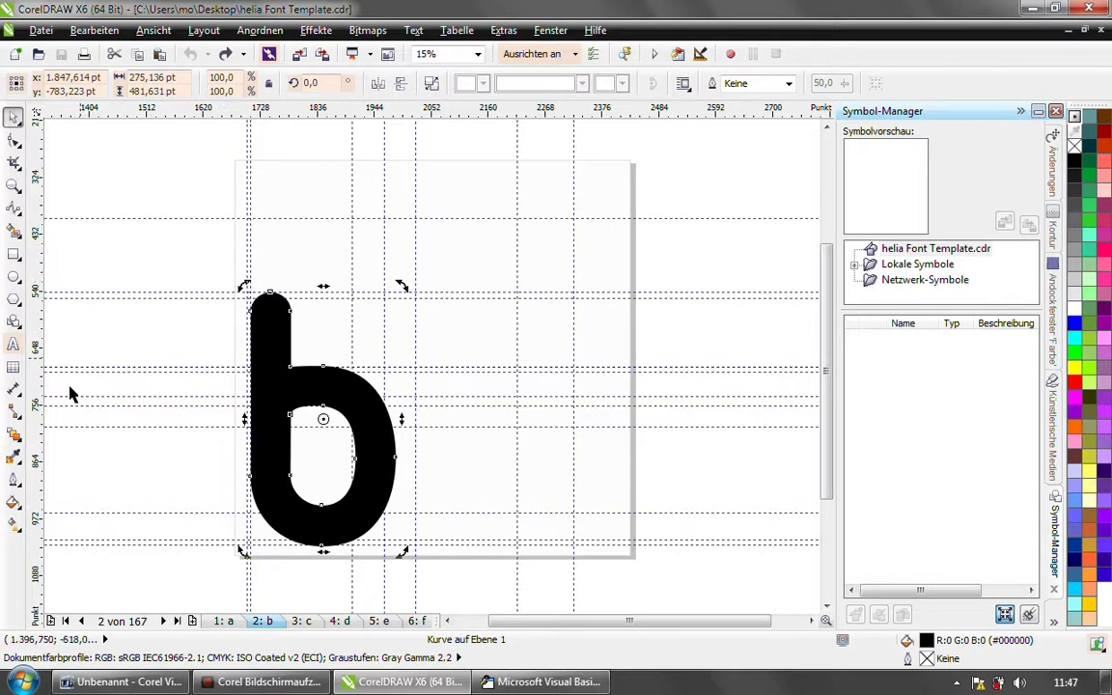
Step: Apply a one-step outside contour to the letter b with the Contour tool and set its offset to 10.5 pt
{"action": "left_click", "coordinate": [14, 435]}
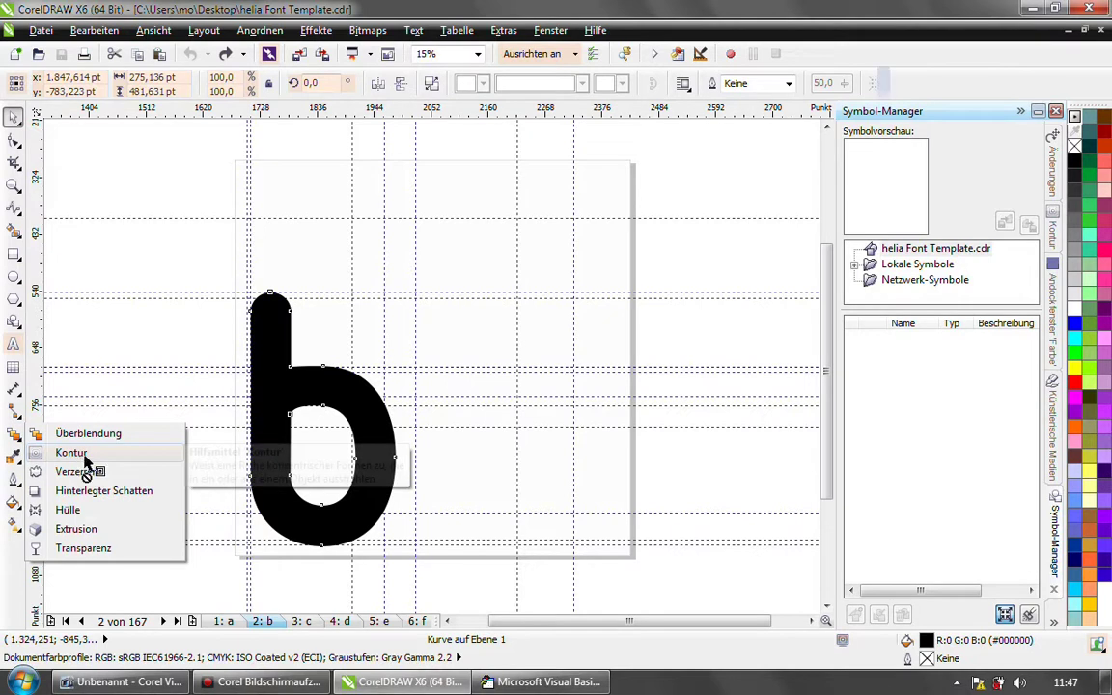
{"action": "left_click", "coordinate": [82, 456]}
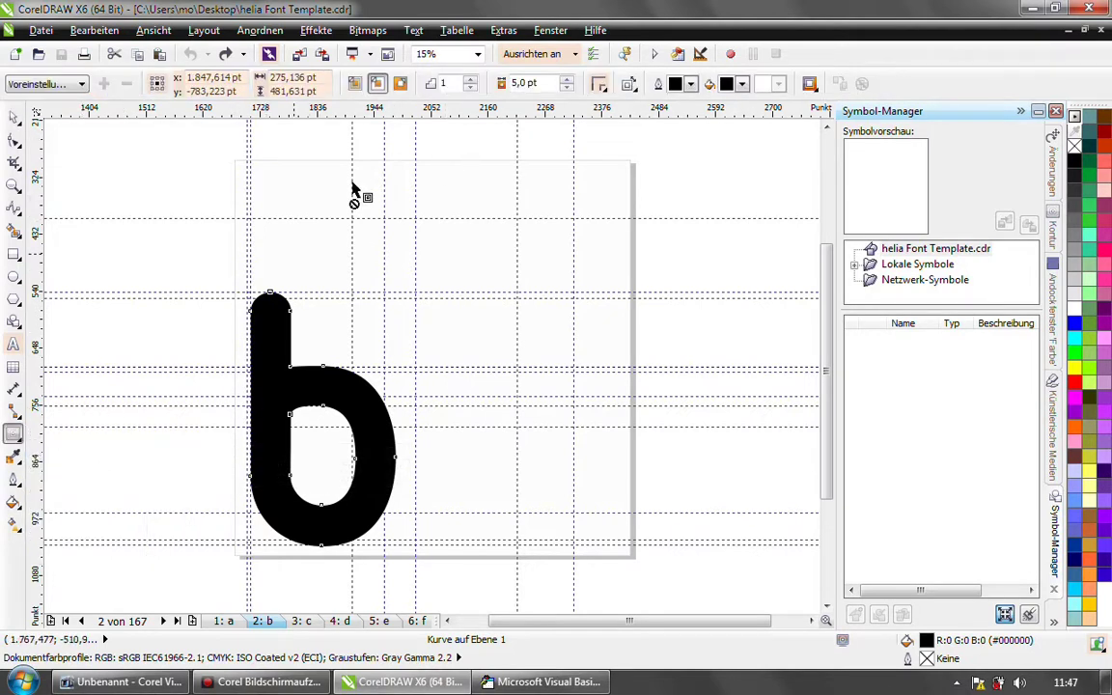
{"action": "left_click", "coordinate": [403, 87]}
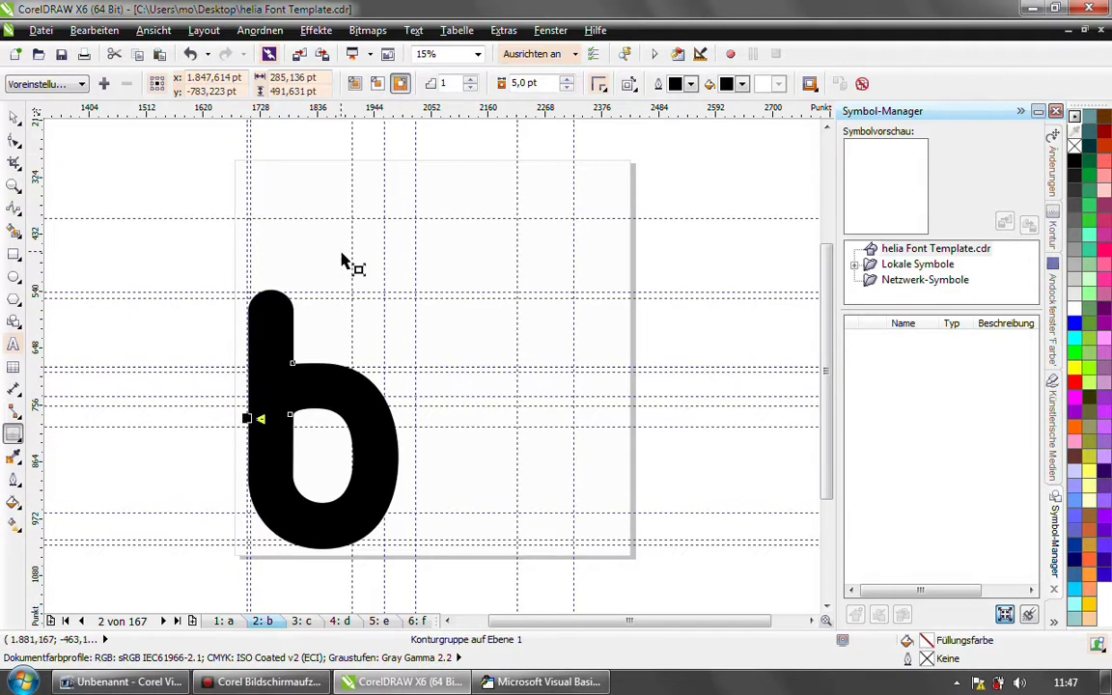
{"action": "double_click", "coordinate": [522, 83]}
{"action": "type", "text": "9"}
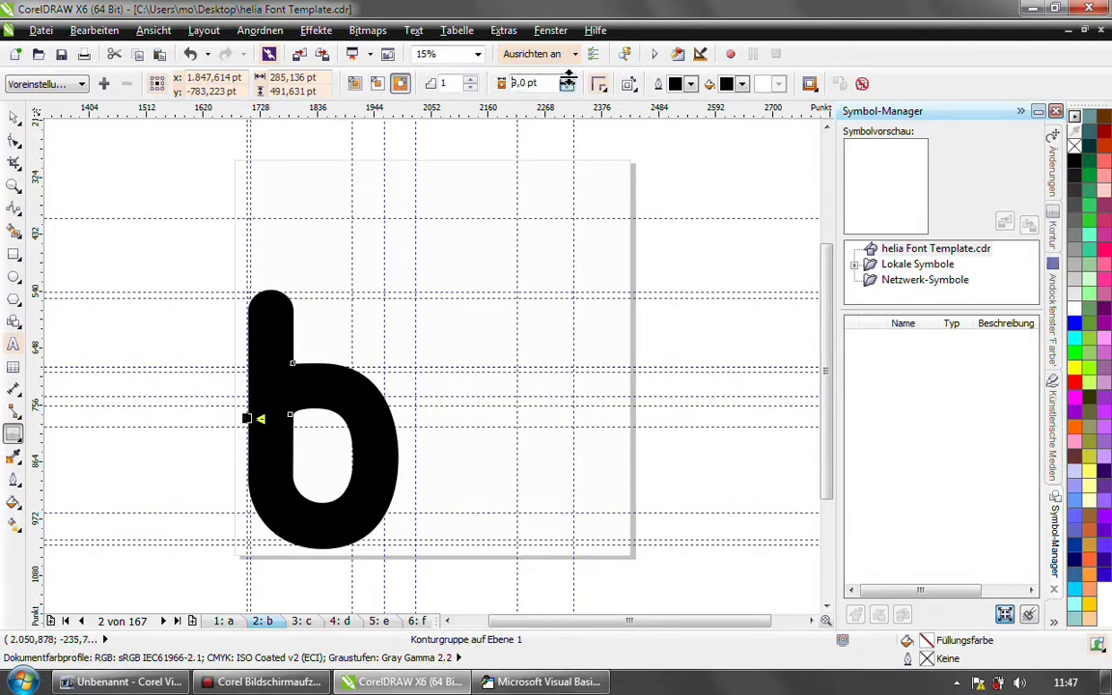
{"action": "key", "text": "Return"}
{"action": "left_click", "coordinate": [567, 79]}
{"action": "left_click", "coordinate": [567, 79]}
{"action": "left_click", "coordinate": [568, 87]}
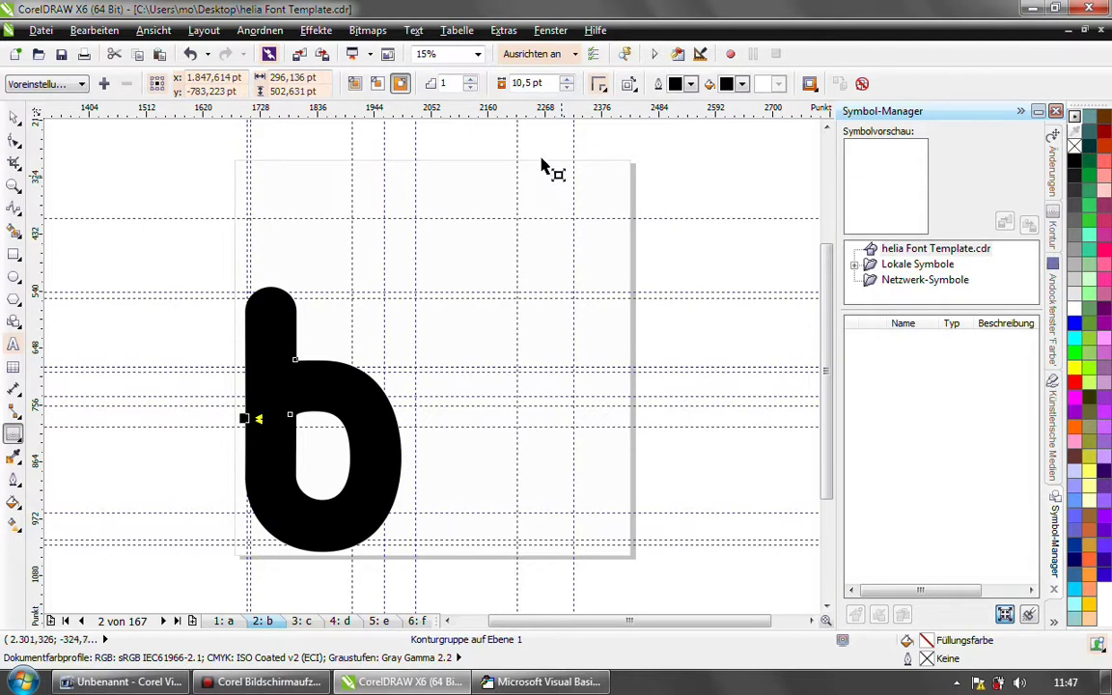
Step: Change the letter b's contour to an inside contour, set its fill colour to white, and deselect the letter
{"action": "left_click", "coordinate": [350, 82]}
{"action": "left_click", "coordinate": [691, 85]}
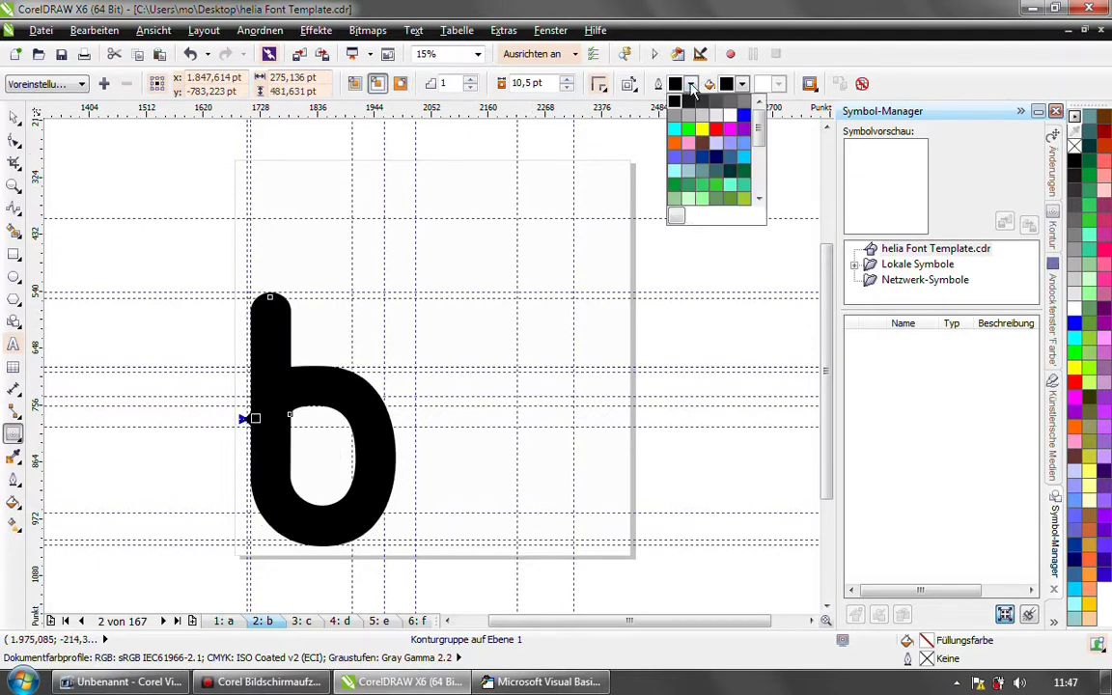
{"action": "left_click", "coordinate": [741, 85]}
{"action": "left_click", "coordinate": [741, 85]}
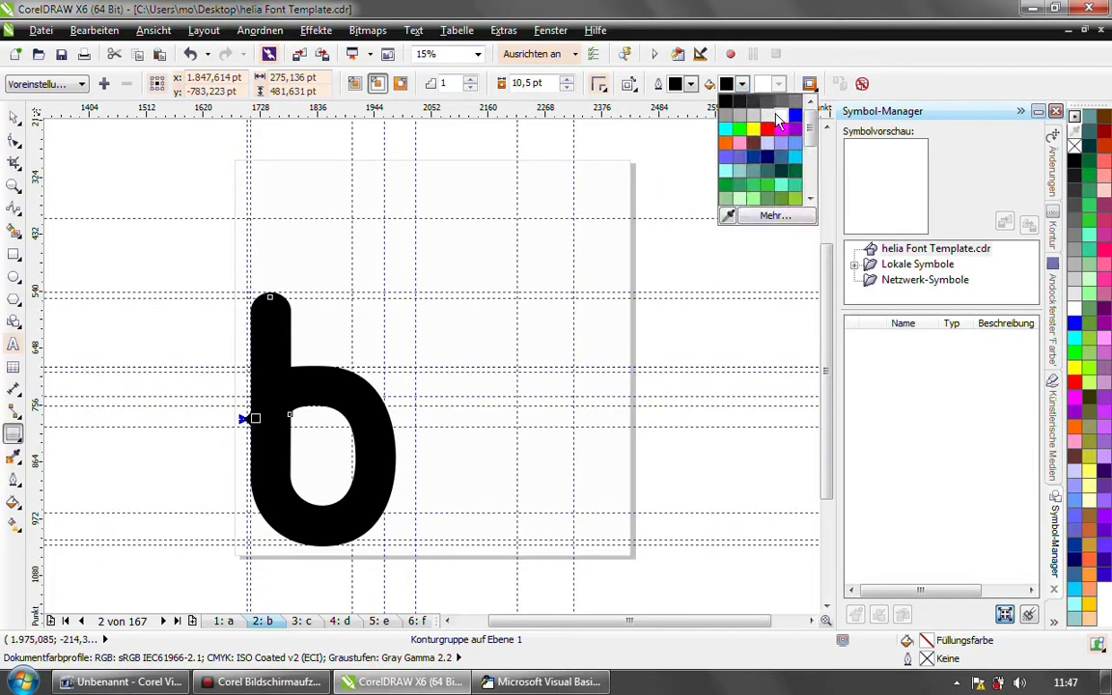
{"action": "left_click", "coordinate": [780, 116]}
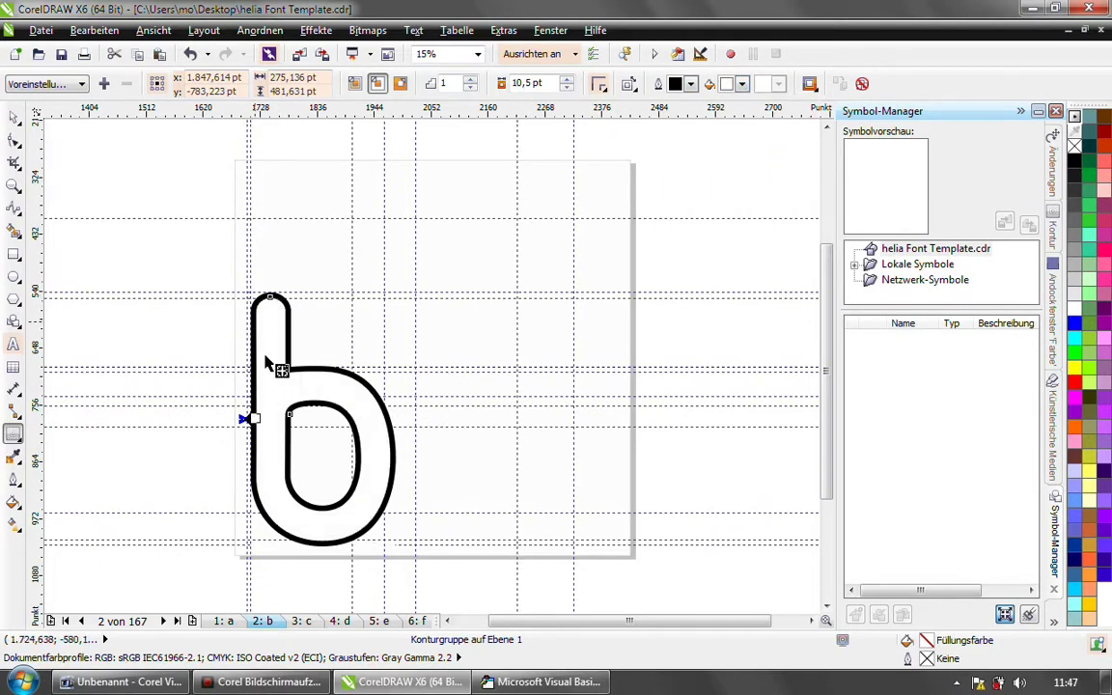
{"action": "left_click", "coordinate": [13, 117]}
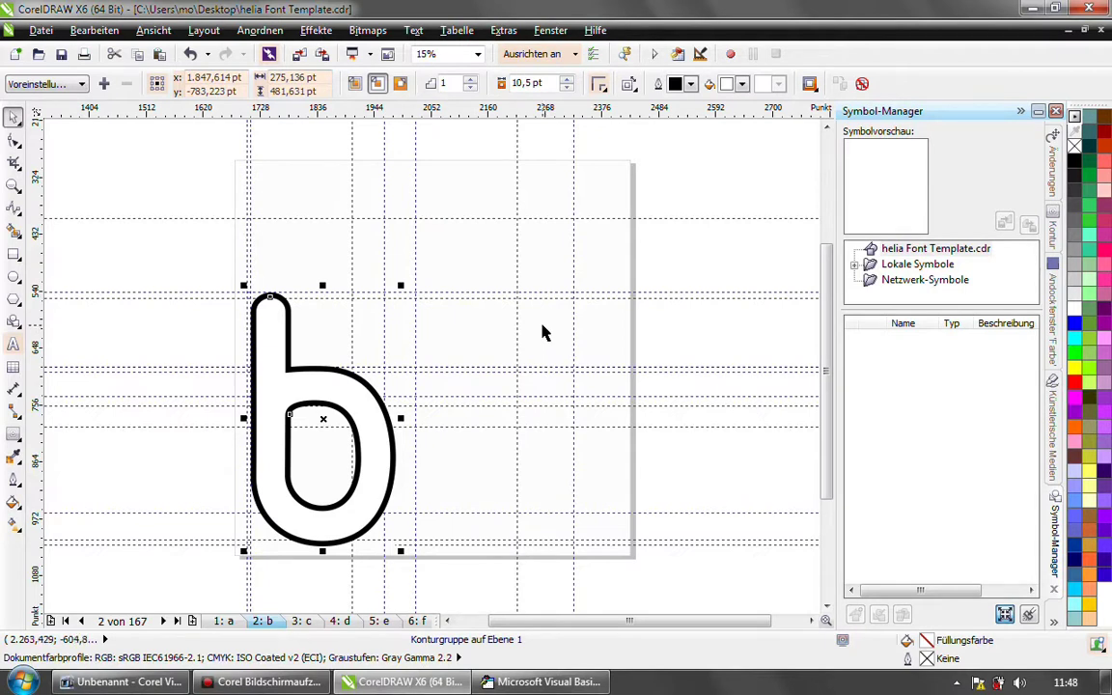
{"action": "key", "text": "Escape"}
{"action": "key", "text": "Escape"}
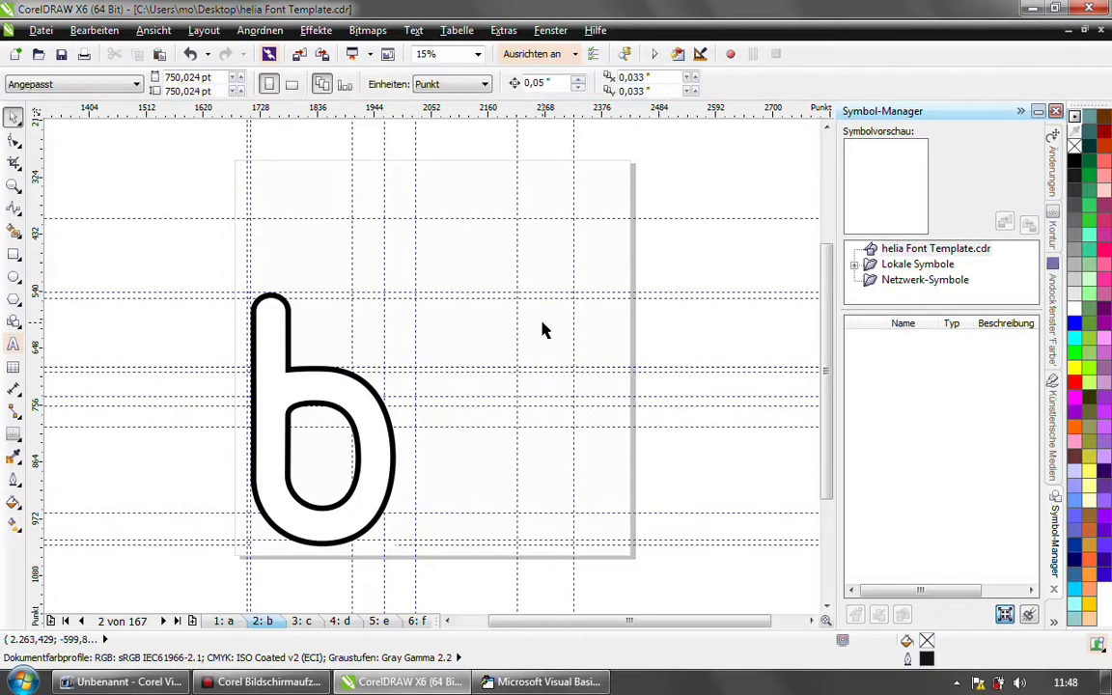